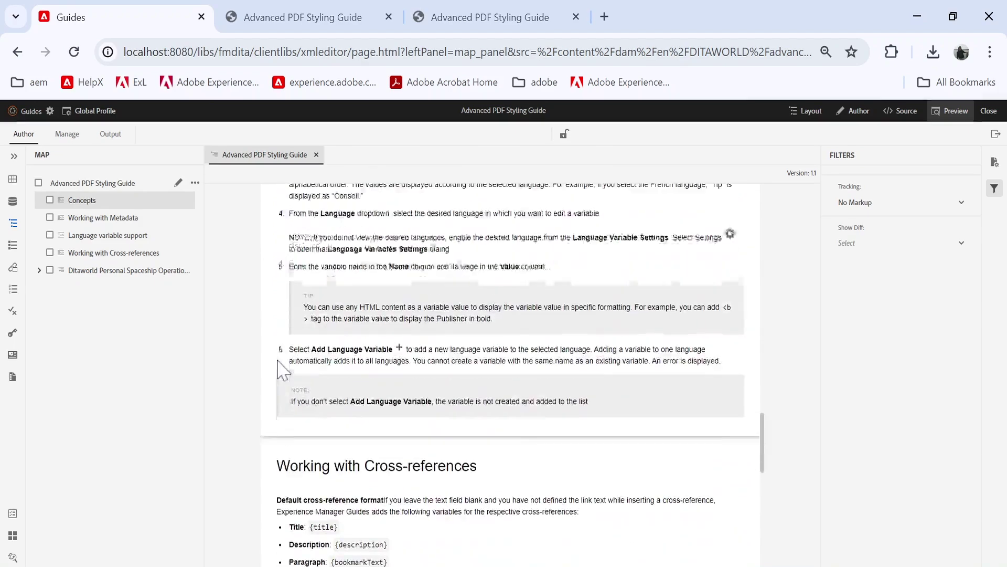
Step: Open the metadata settings of the map's Native PDF output preset
scroll(257, 309, "up", 15)
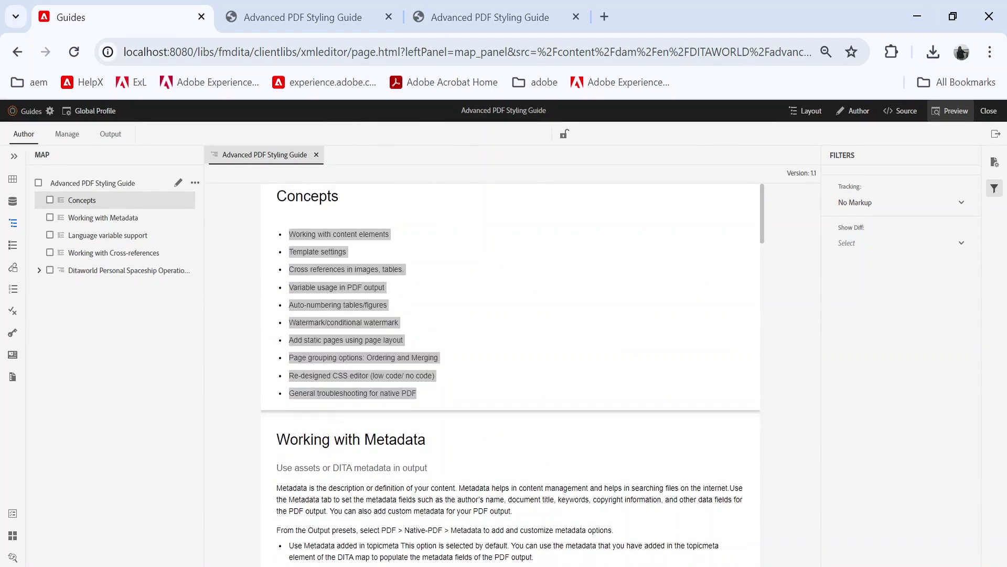
left_click(855, 111)
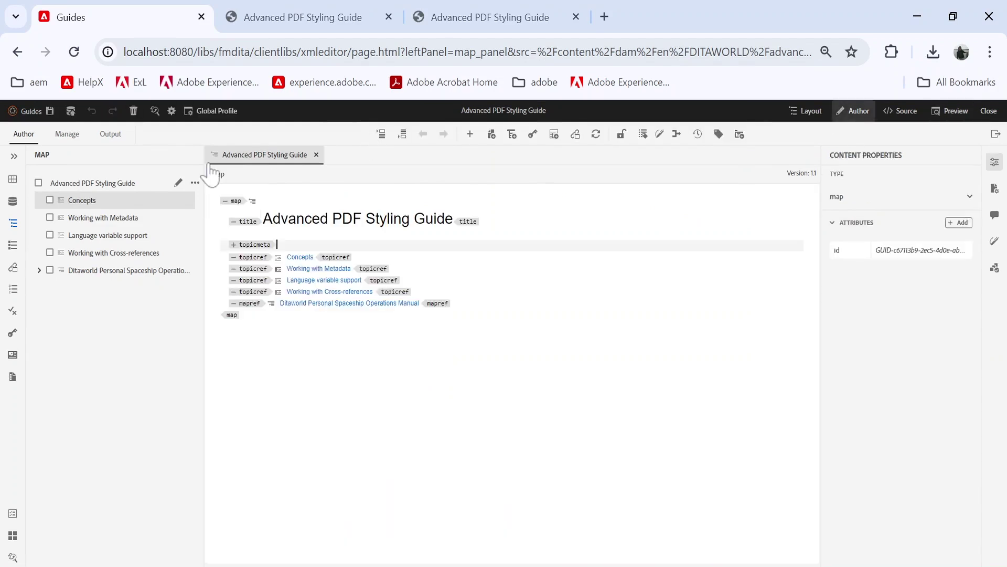
left_click(111, 134)
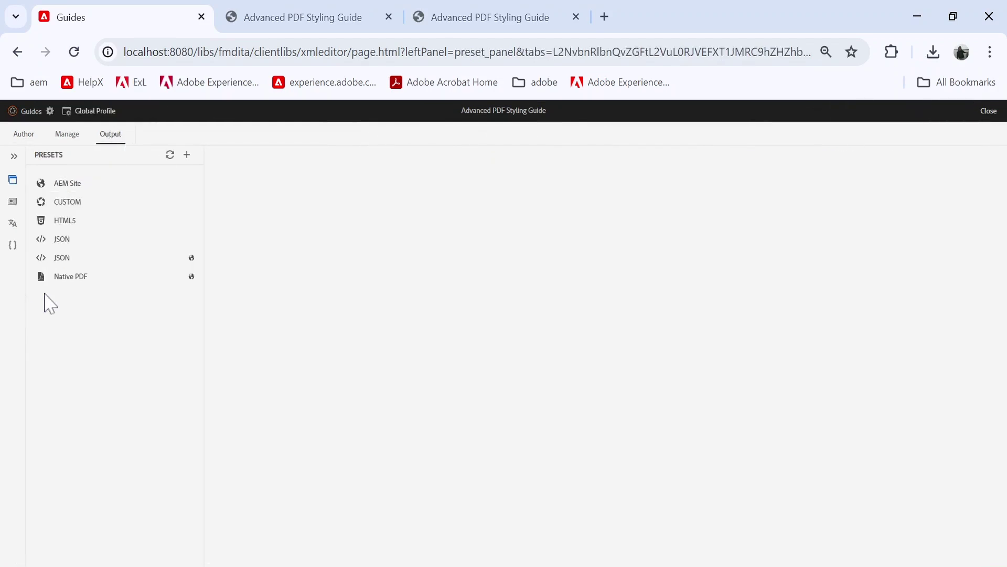
left_click(78, 279)
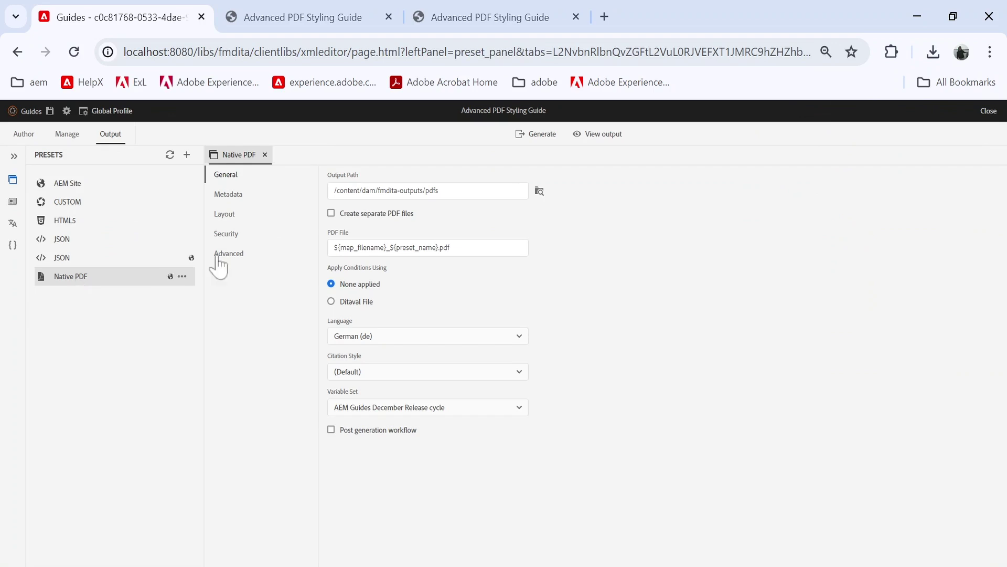
left_click(231, 195)
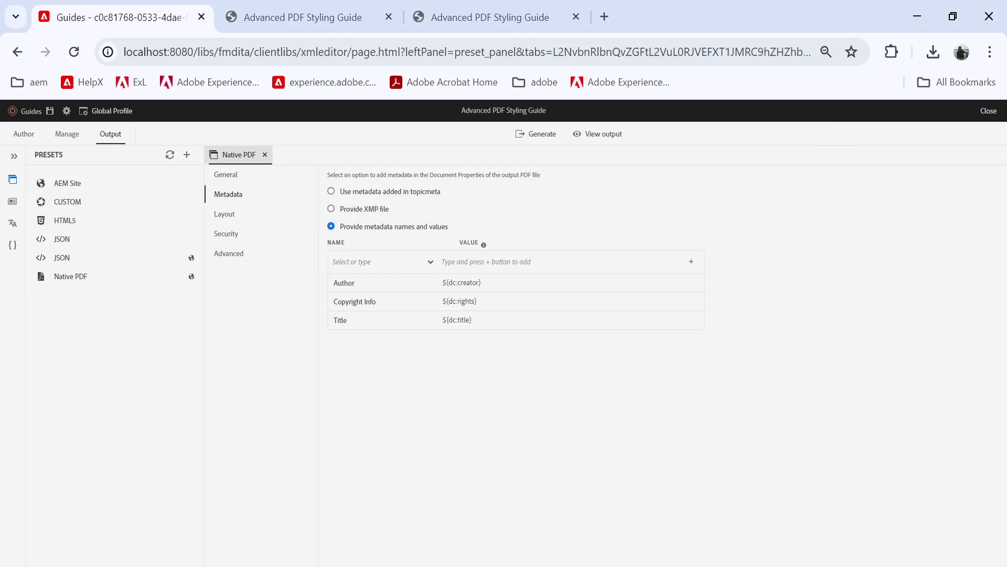
Step: Review the preset's metadata source options: topicmeta, XMP file, and custom metadata names and values
left_click(367, 193)
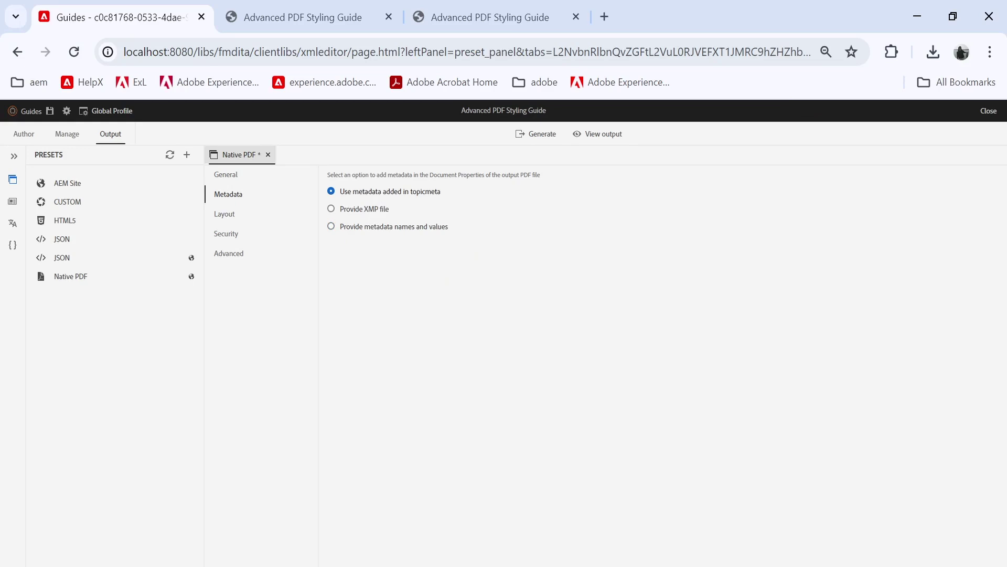
left_click(381, 211)
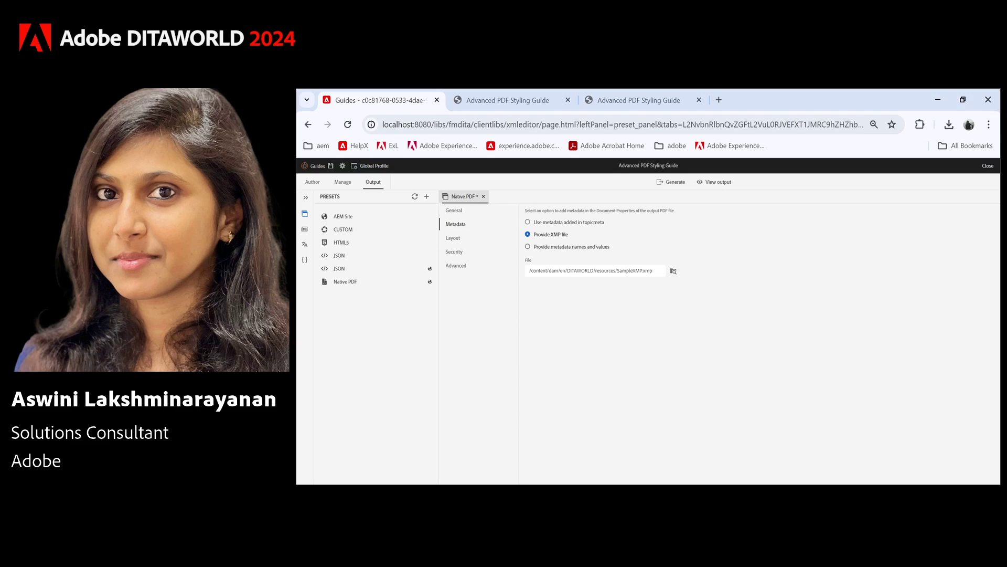
left_click(554, 248)
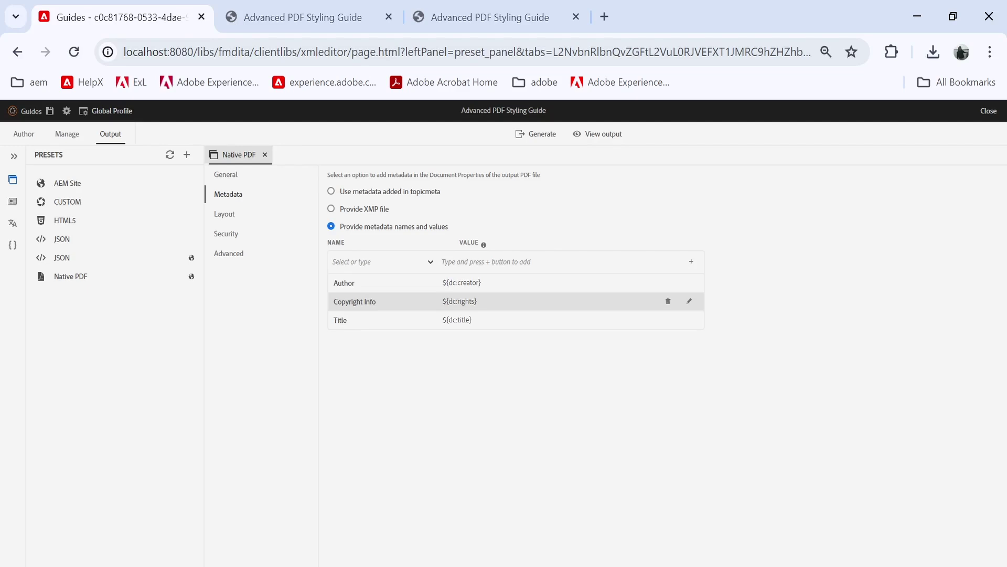
mouse_move(382, 312)
Step: Set the preset to use metadata added in topicmeta, and expand the topicmeta element in the map's author view
left_click(355, 192)
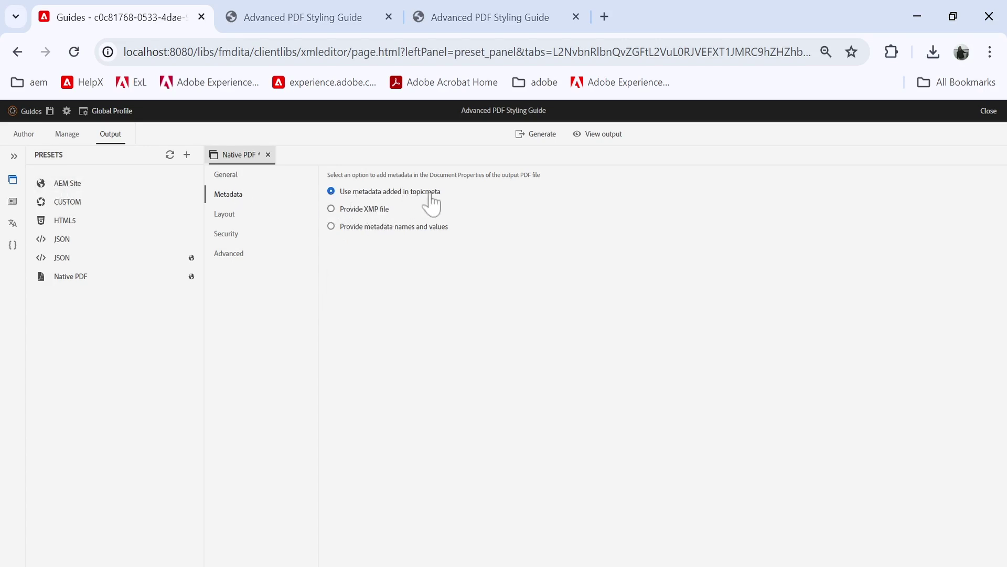
left_click(23, 134)
left_click(233, 245)
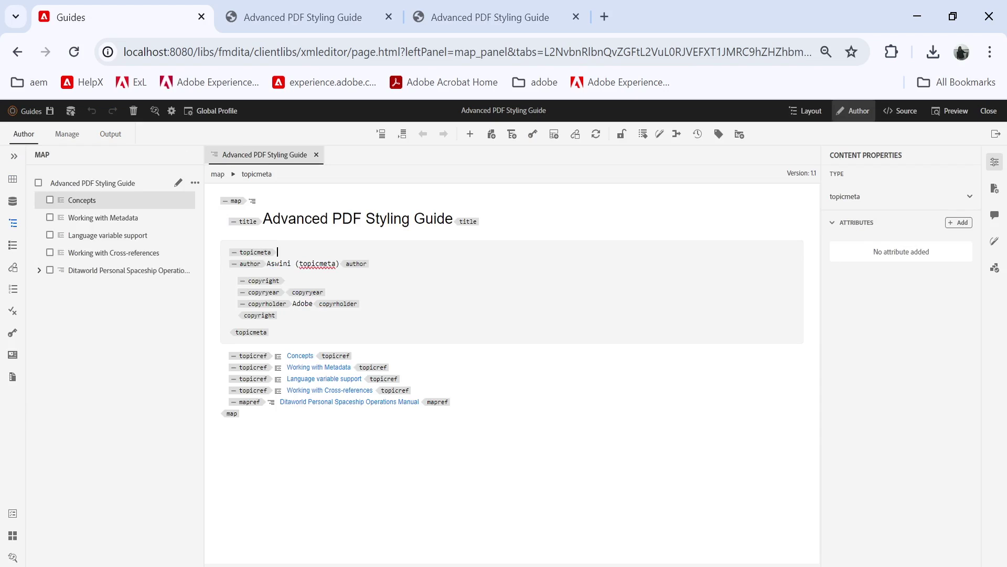
Step: Return to the Native PDF preset and generate its PDF output
left_click(110, 134)
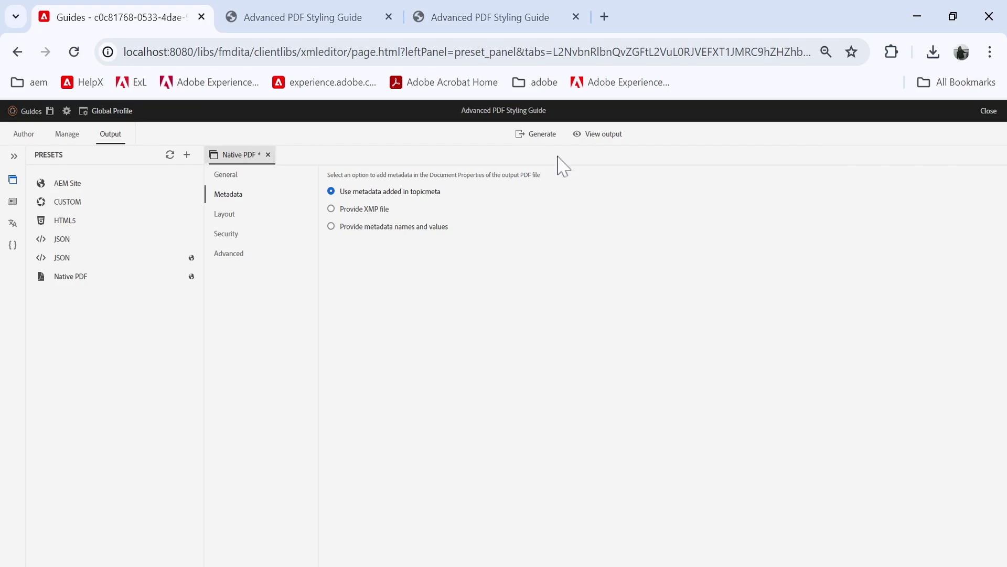
left_click(542, 135)
left_click(557, 366)
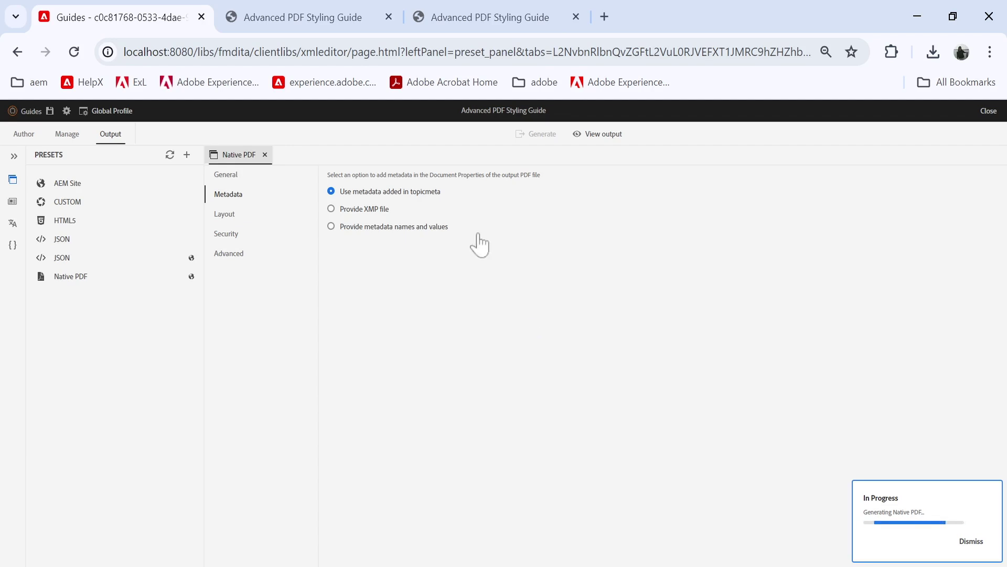
Step: Check the author in the document properties of advanced-styling-guide_Native PDF (4).pdf, and close the properties
left_click(507, 20)
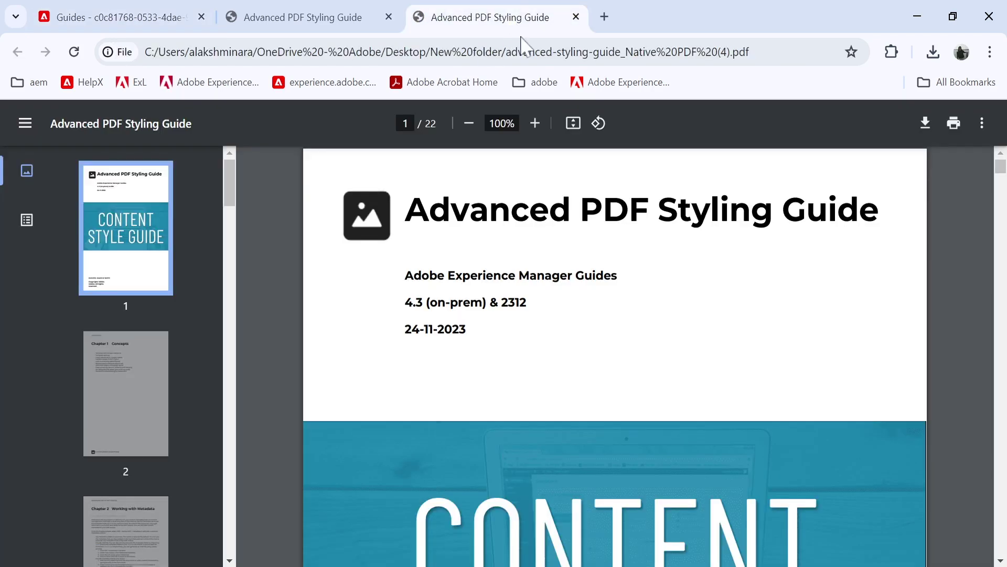
left_click(983, 124)
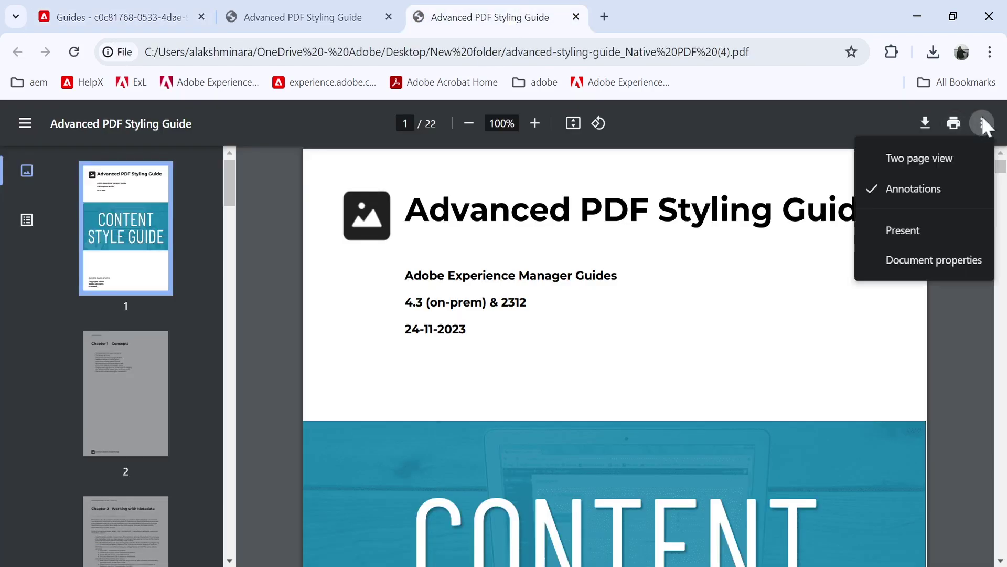
left_click(935, 262)
left_click_drag(445, 257, 552, 274)
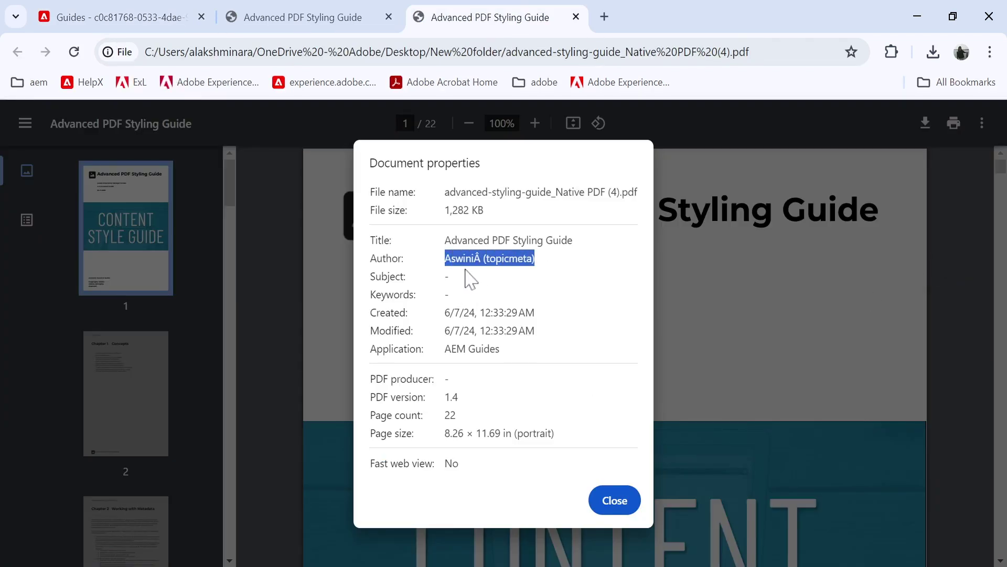
left_click(615, 500)
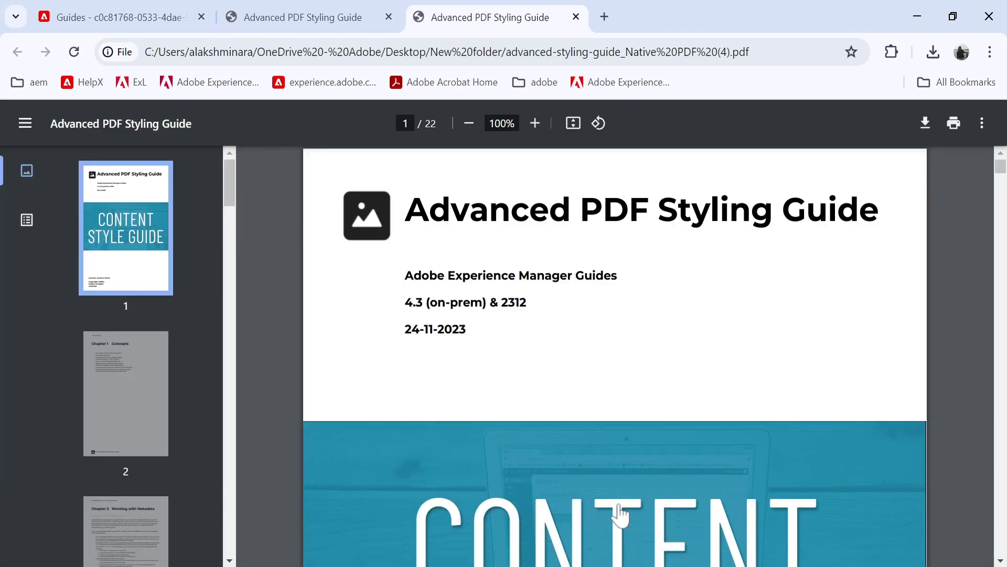
Step: Return to the Native PDF preset and switch its metadata source to provided metadata names and values
left_click(326, 13)
left_click(149, 13)
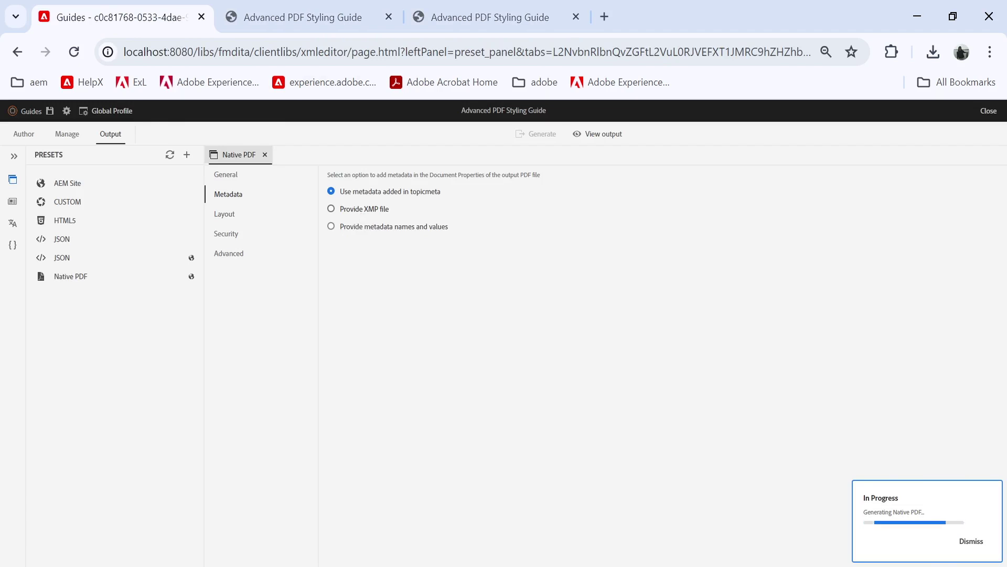
left_click(374, 231)
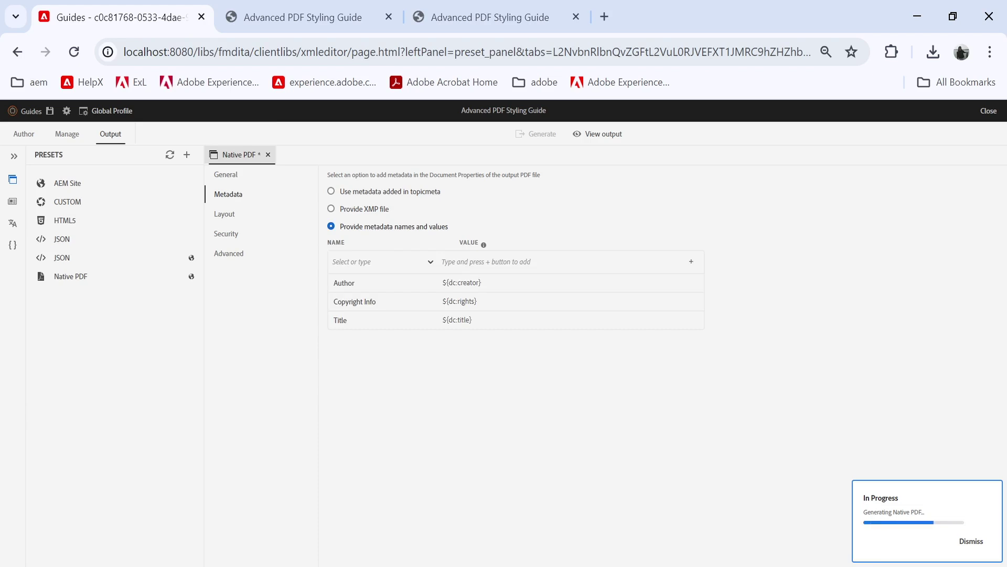
Step: Check the author in the document properties of advanced-styling-guide_Native PDF (5).pdf, and close the properties
left_click(315, 14)
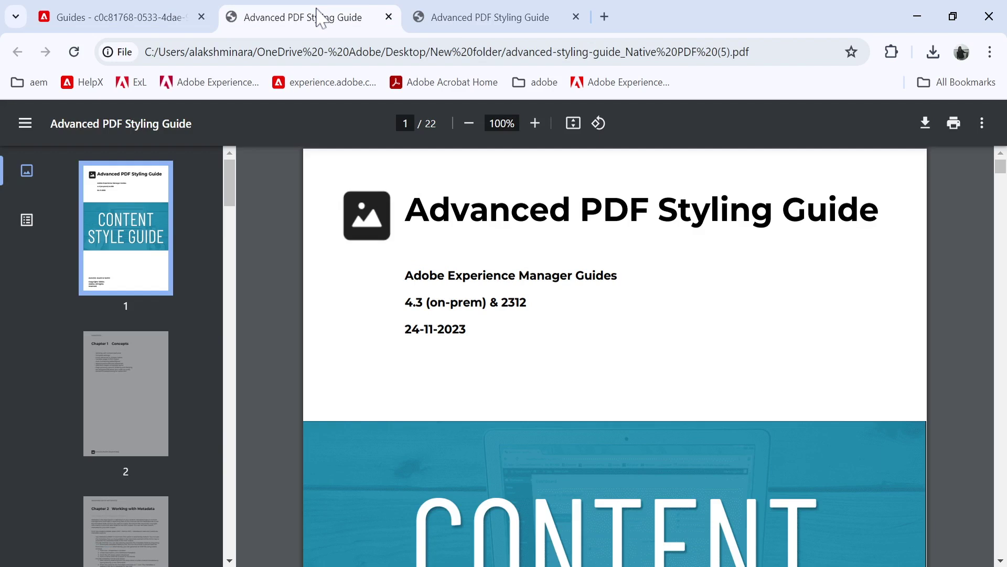
left_click(983, 123)
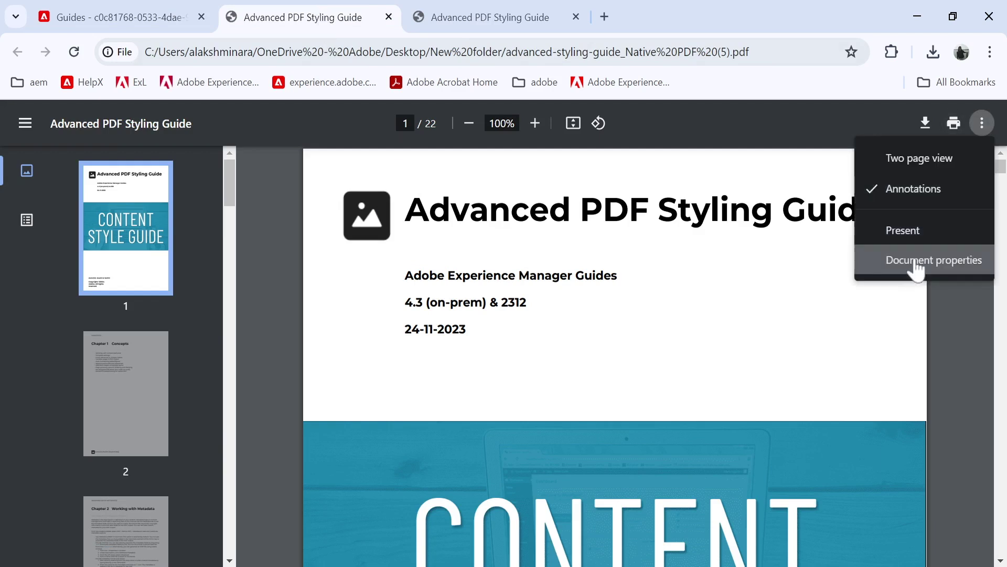
left_click(916, 260)
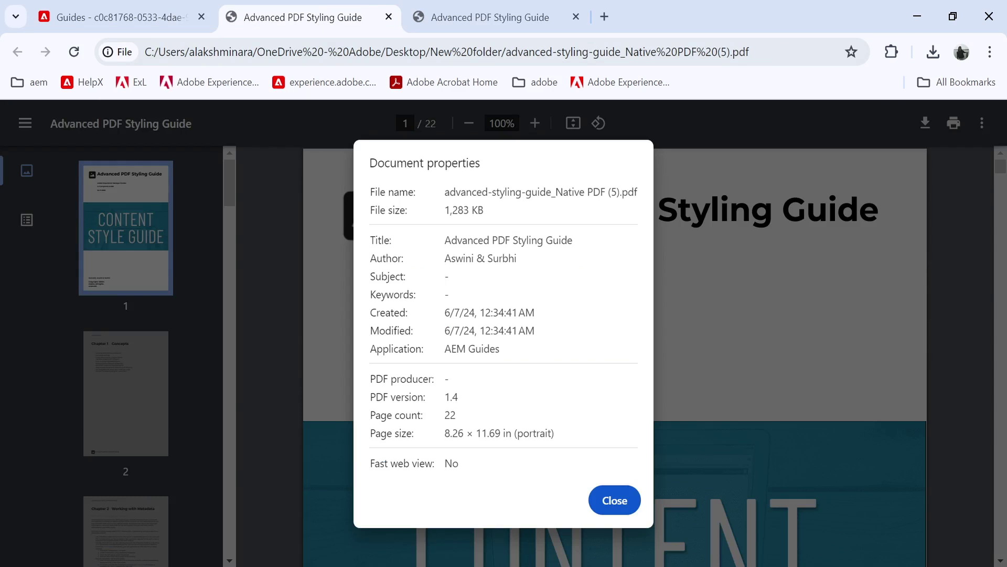
left_click(611, 503)
Step: View the newly generated Native PDF output, check its document properties, and close the PDF
left_click(141, 16)
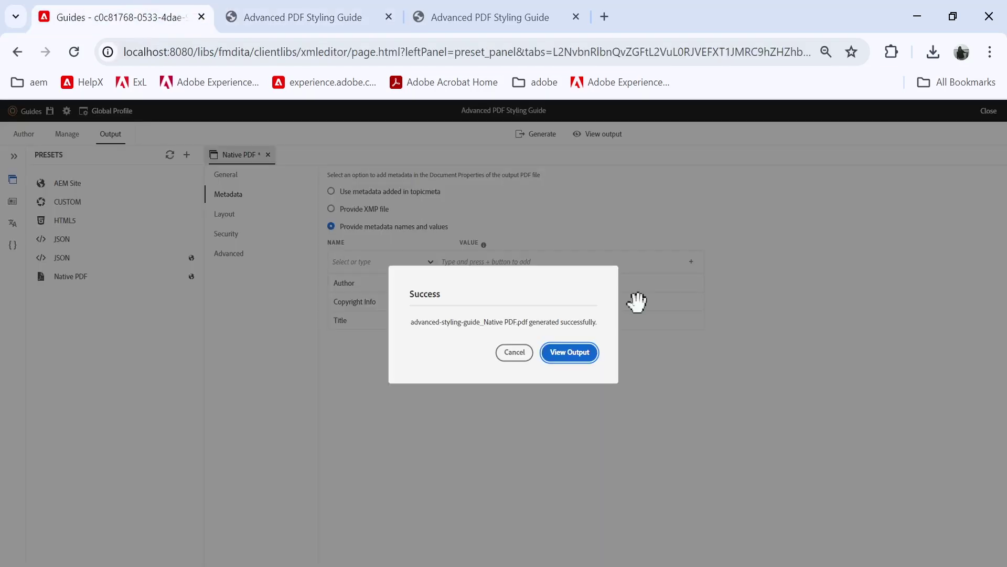
left_click(582, 357)
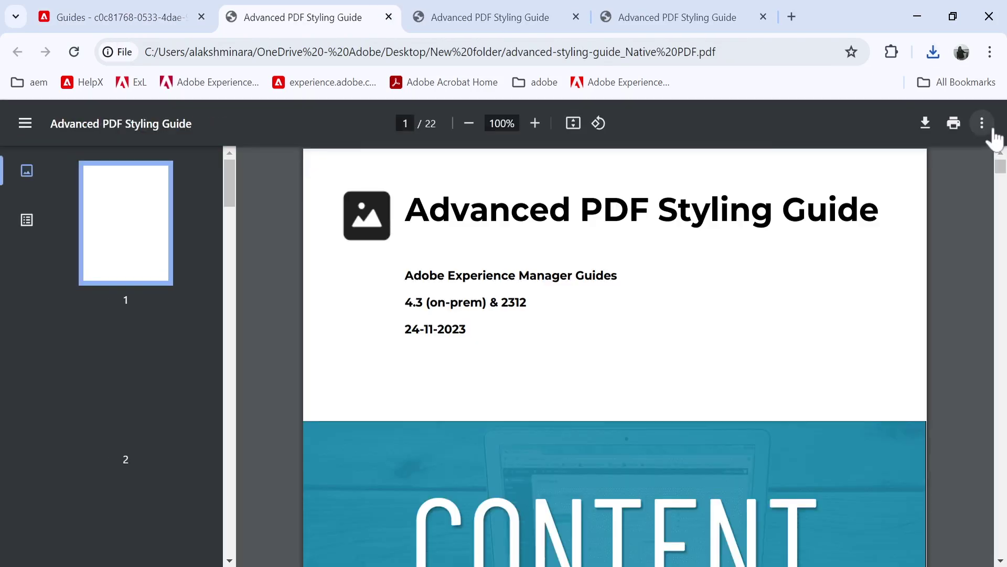
left_click(982, 122)
left_click(933, 261)
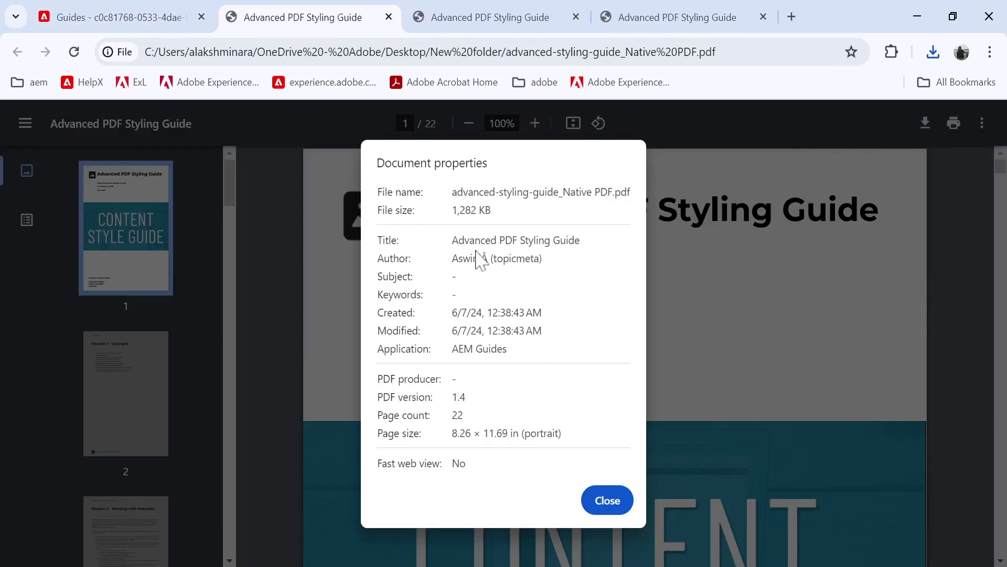
left_click(604, 498)
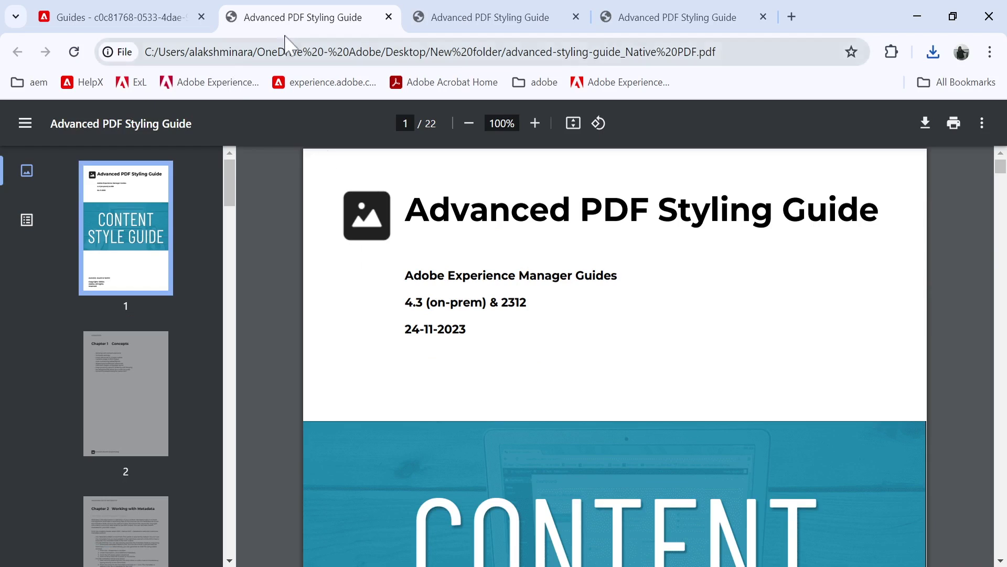
left_click(389, 17)
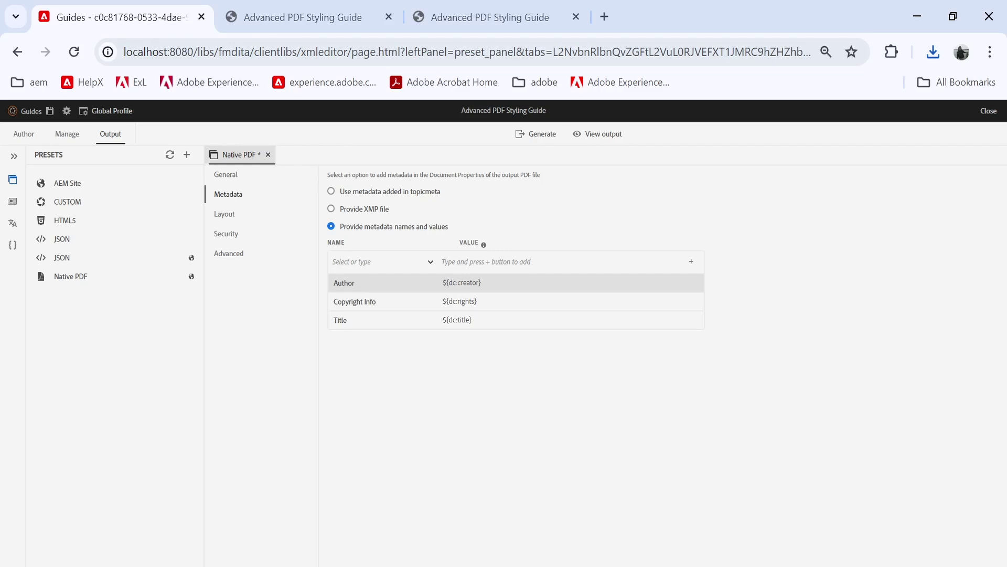
Step: Preview the Hi-Tech factory template for a new PDF template, and cancel without creating one
mouse_move(62, 262)
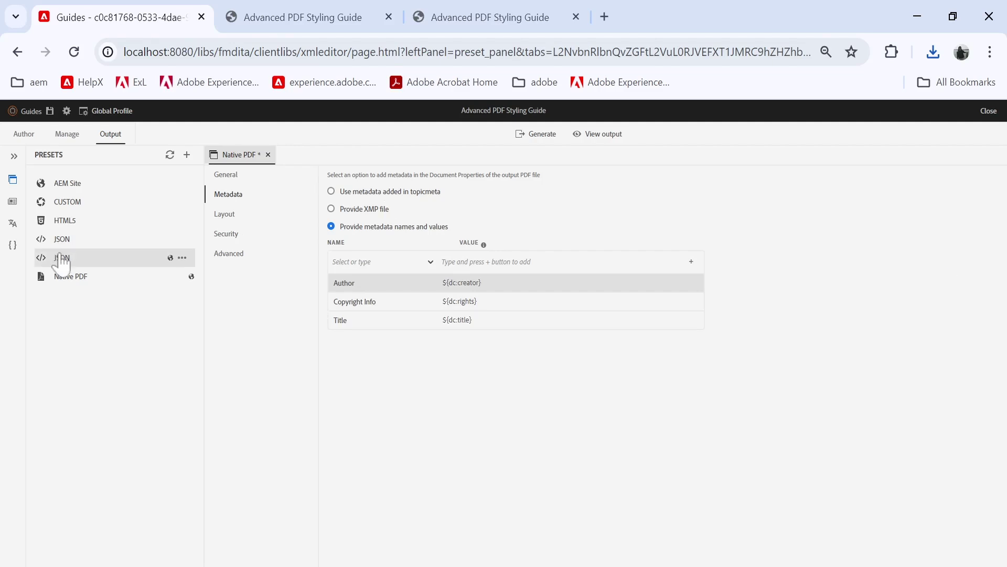
left_click(13, 201)
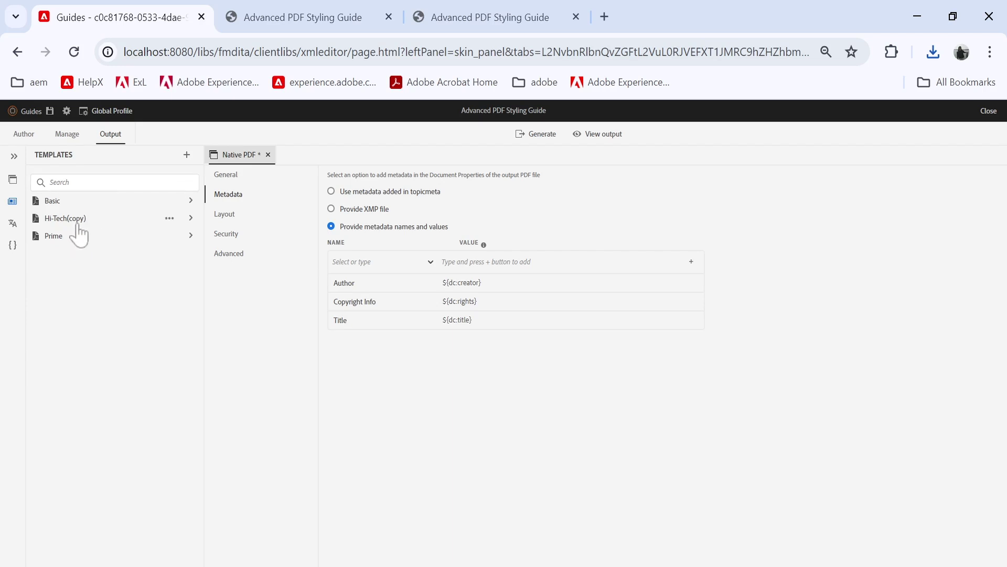
left_click(187, 155)
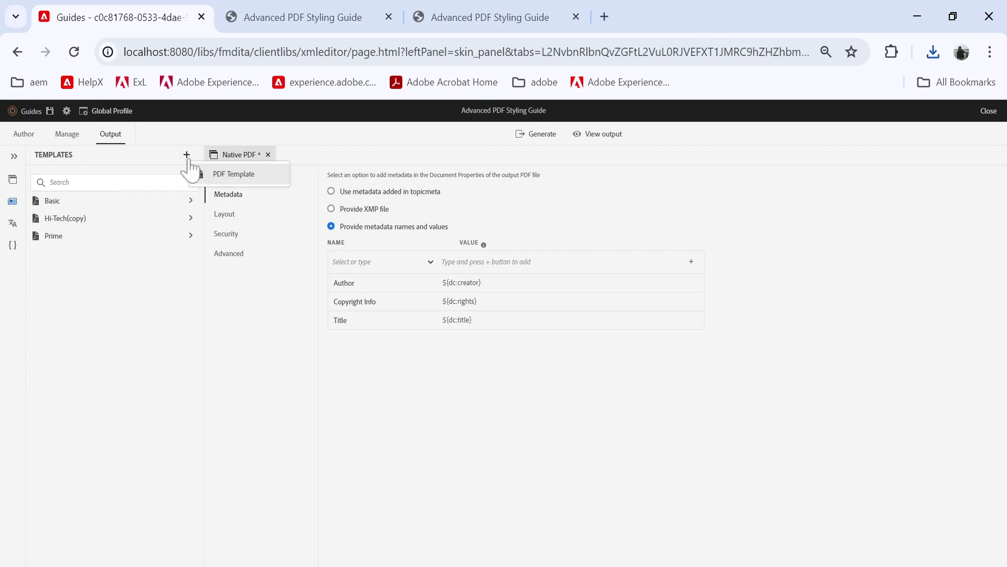
left_click(220, 174)
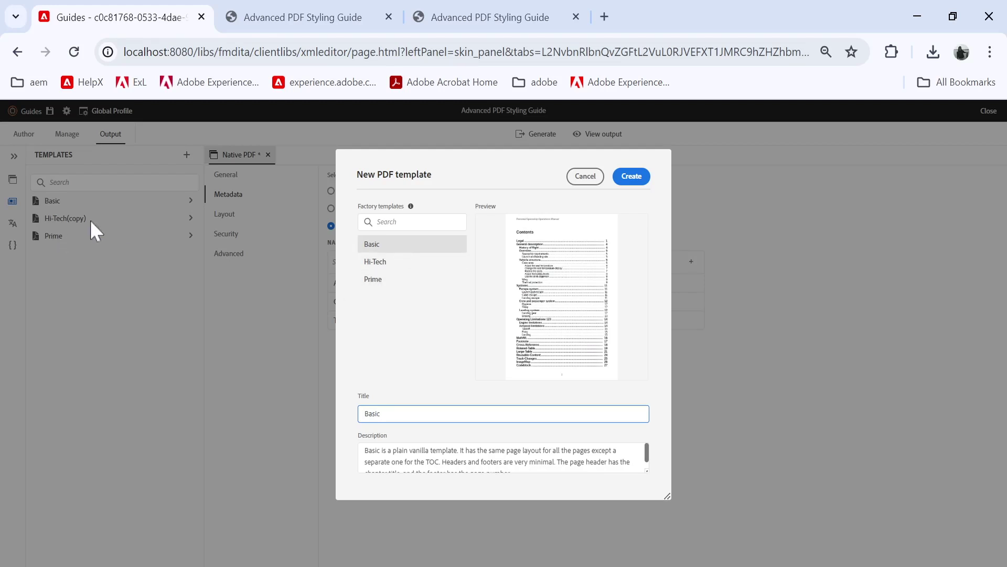
left_click(384, 266)
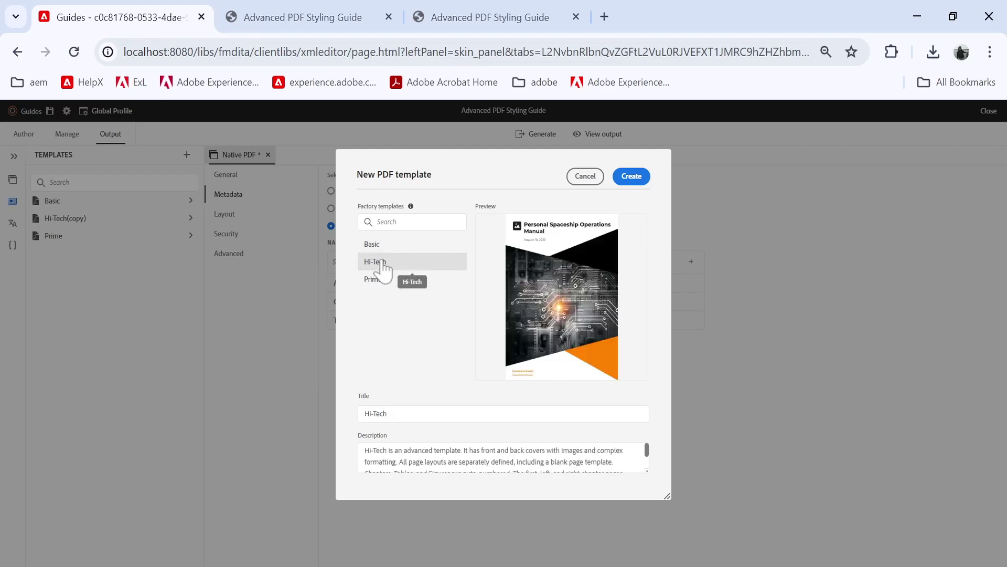
left_click(582, 176)
Step: Open the Hi-Tech(copy) template and expand its Page Layouts, Stylesheets and Chapter layout entries
left_click(191, 218)
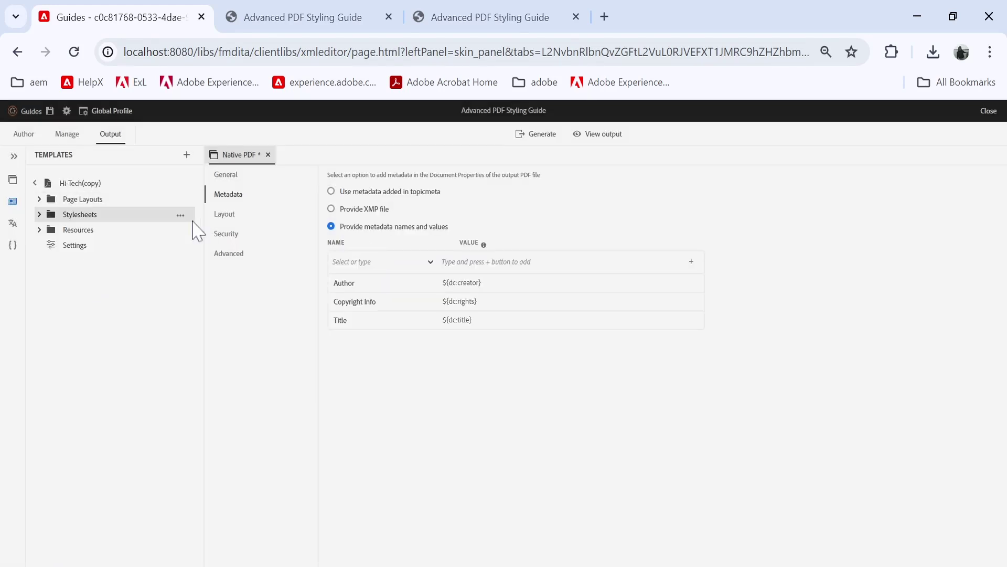
left_click(39, 199)
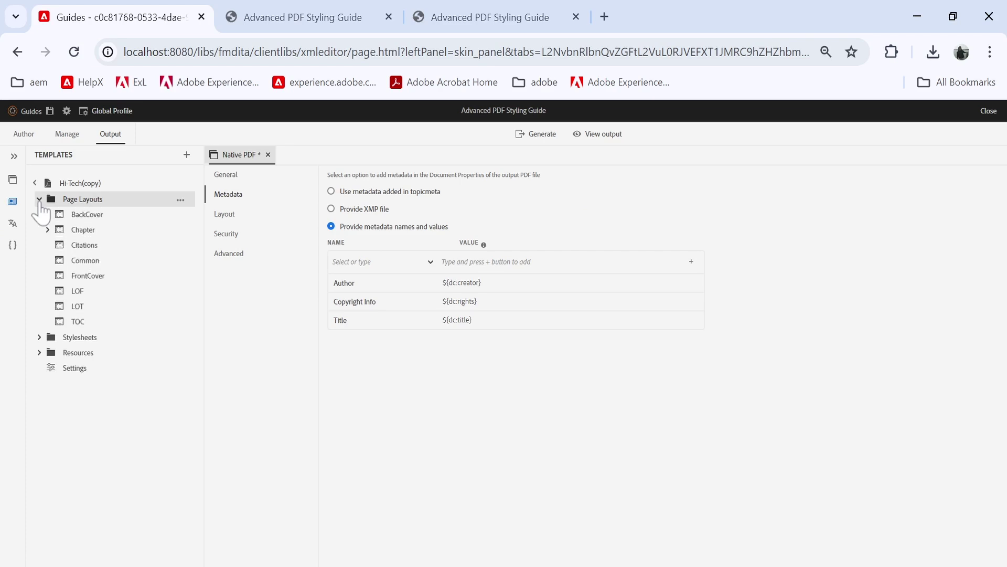
left_click(40, 337)
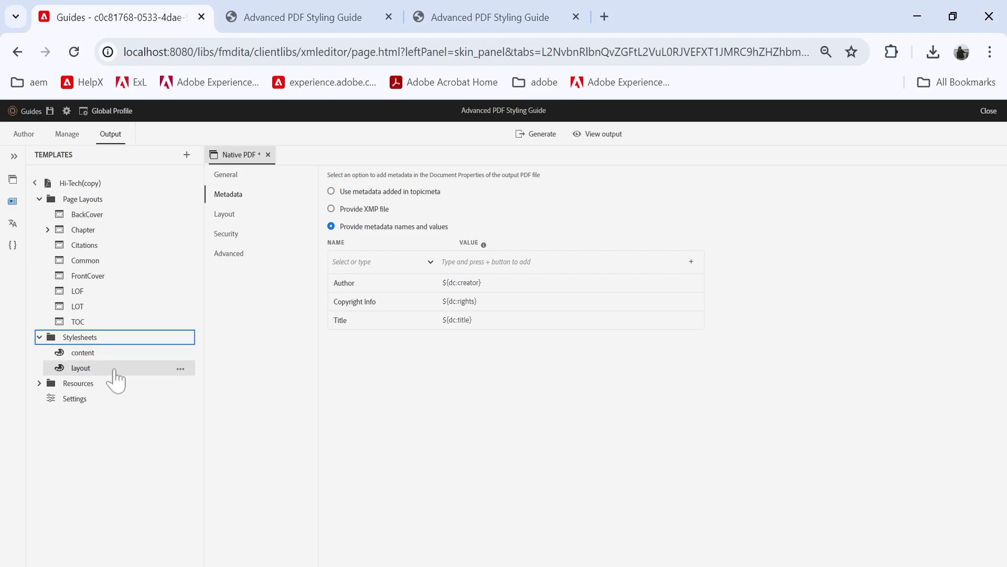
left_click(83, 232)
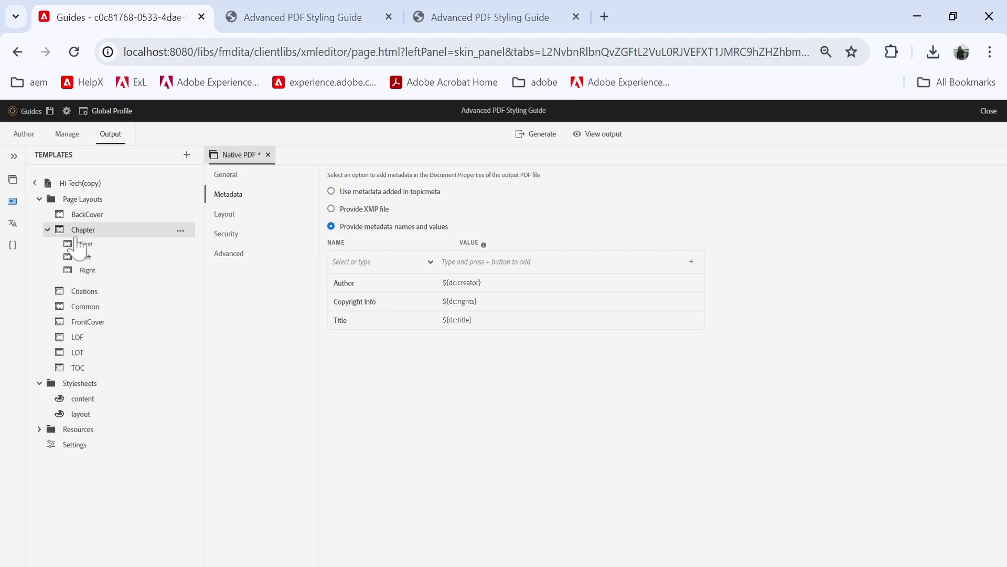
Step: Open the Chapter layout's First page and select the Author metadata field in its footer
double_click(93, 247)
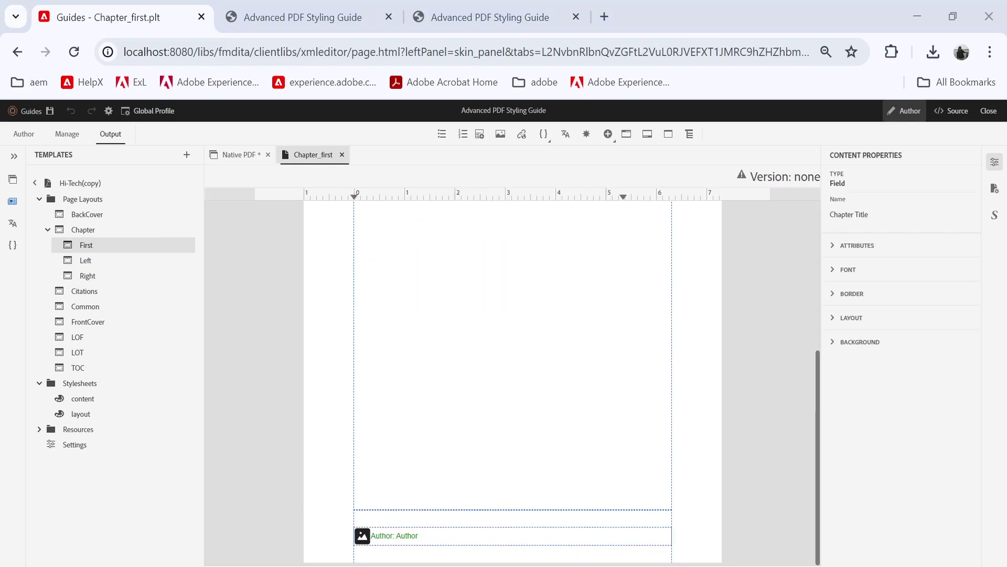
left_click(420, 536)
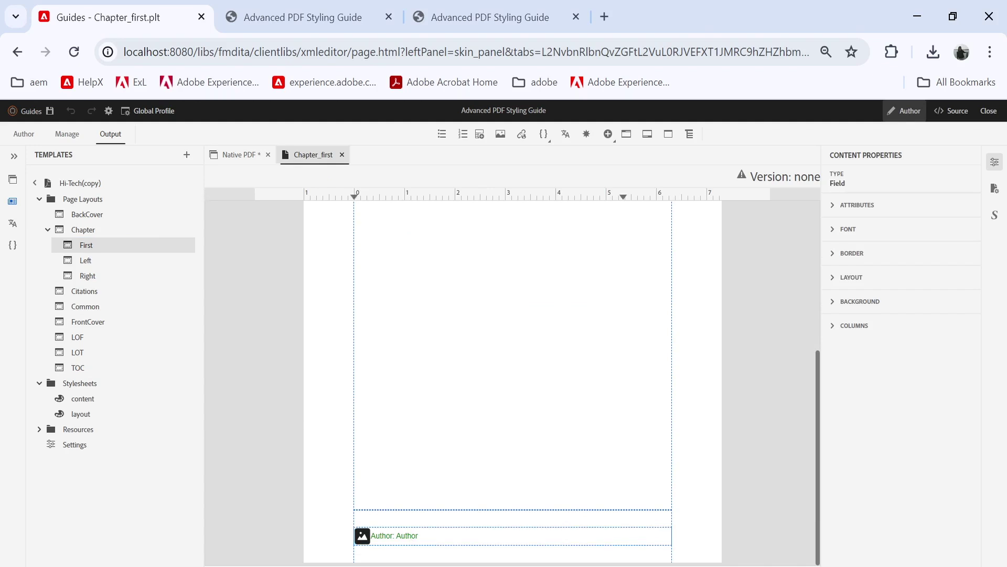
left_click(411, 535)
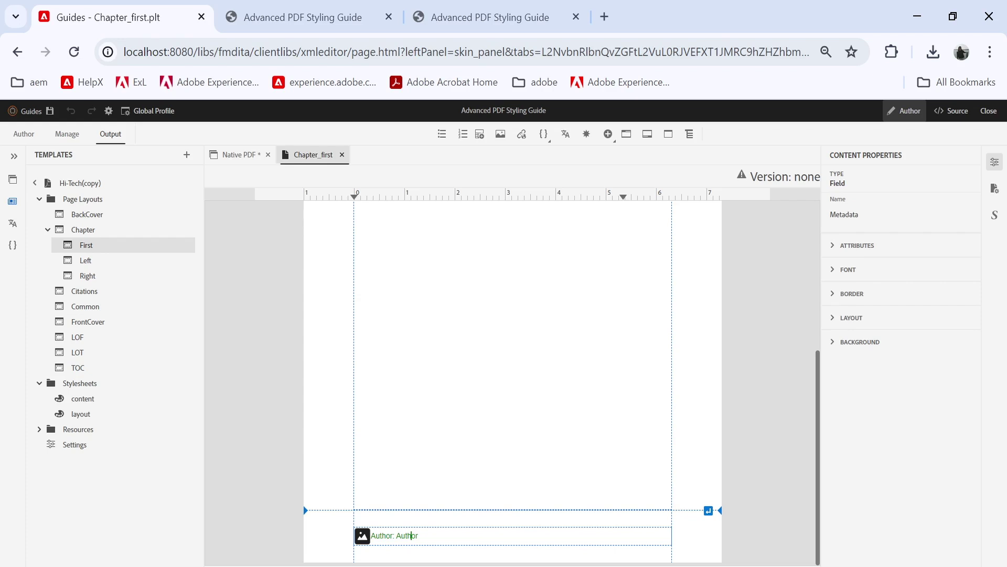
Step: Check the format definition of the Author entry among the Metadata fields, and close the Fields dialog without changes
left_click(542, 138)
left_click(582, 180)
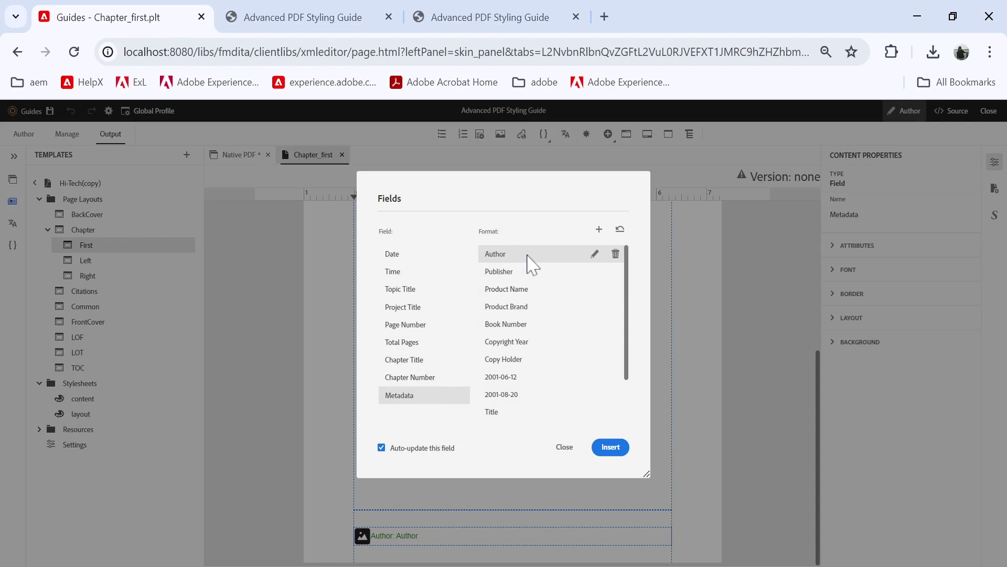
left_click(596, 255)
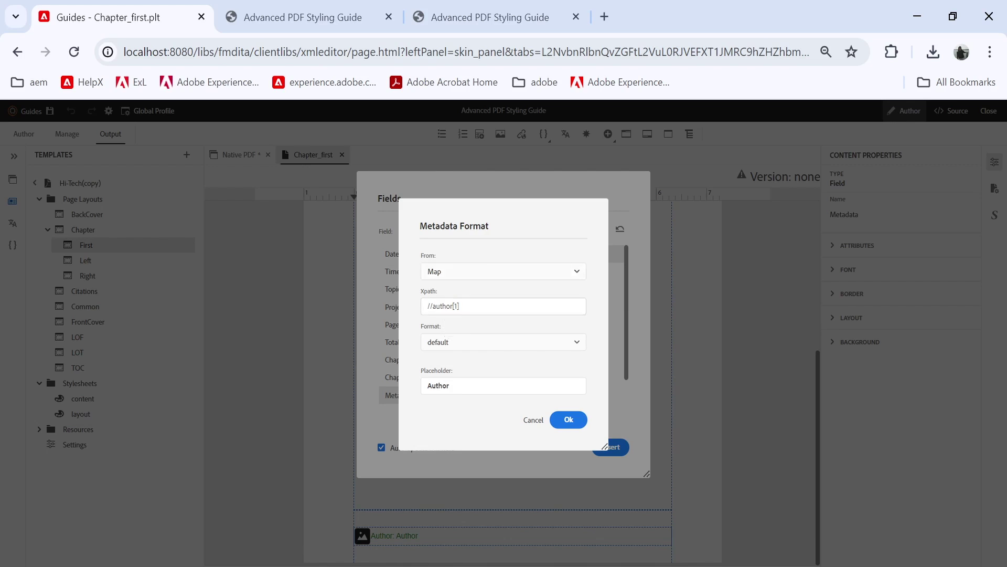
left_click(533, 420)
left_click(564, 447)
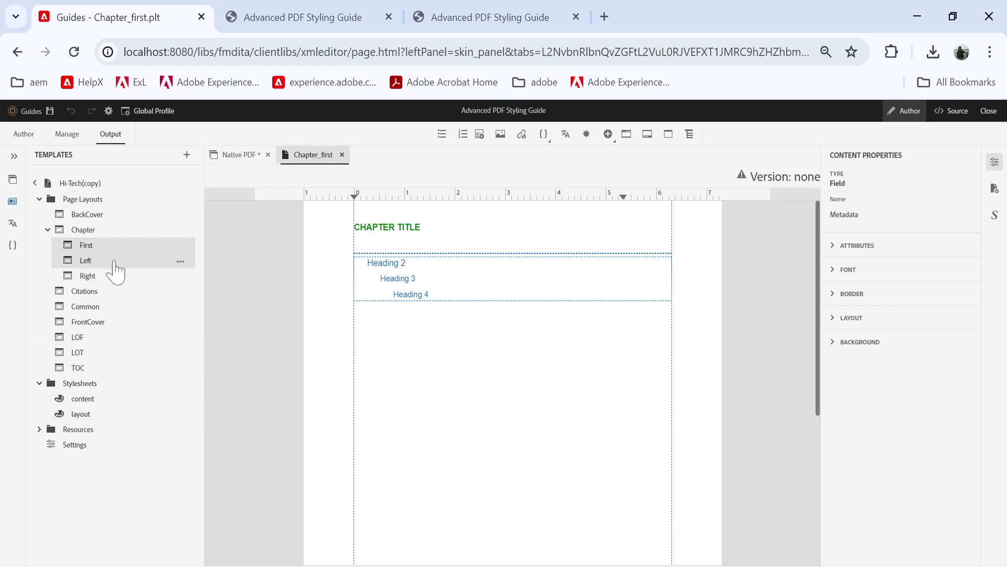
left_click(544, 134)
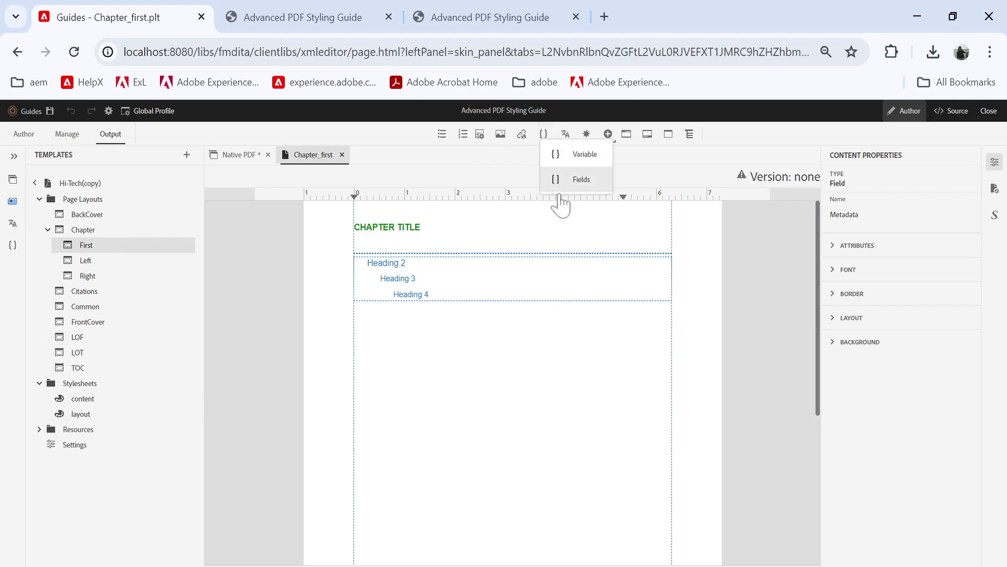
scroll(512, 378, "down", 5)
key("Escape")
key("Escape")
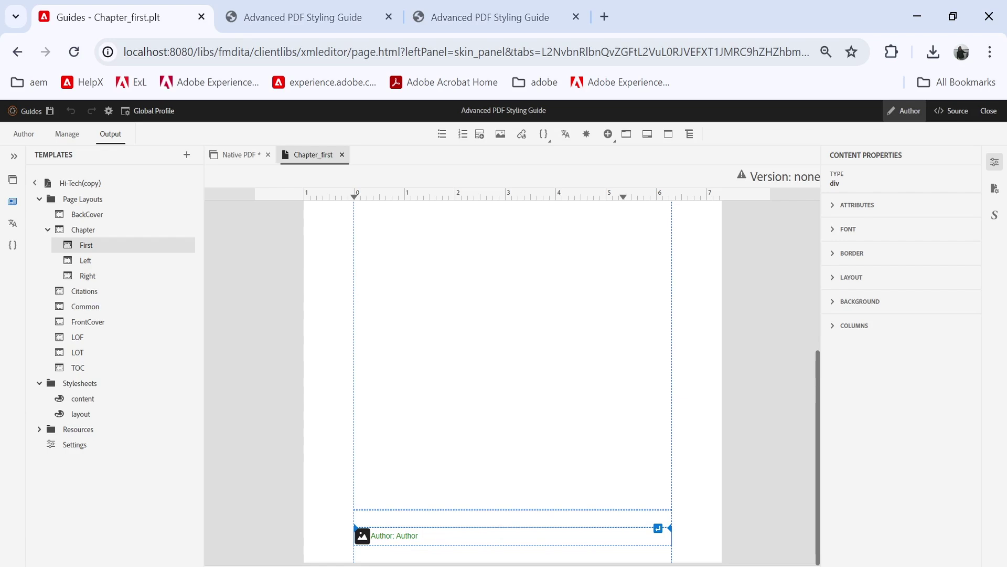
scroll(513, 378, "up", 10)
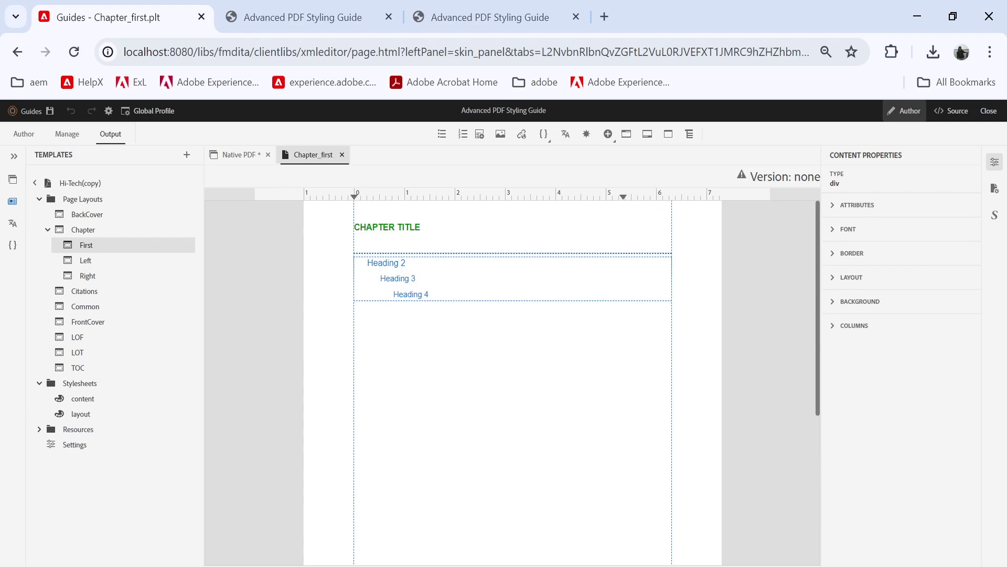
Step: Try defining a new Metadata field format sourced from Asset with the property dc:creator, and leave the Fields dialog without adding it
left_click(544, 134)
left_click(587, 175)
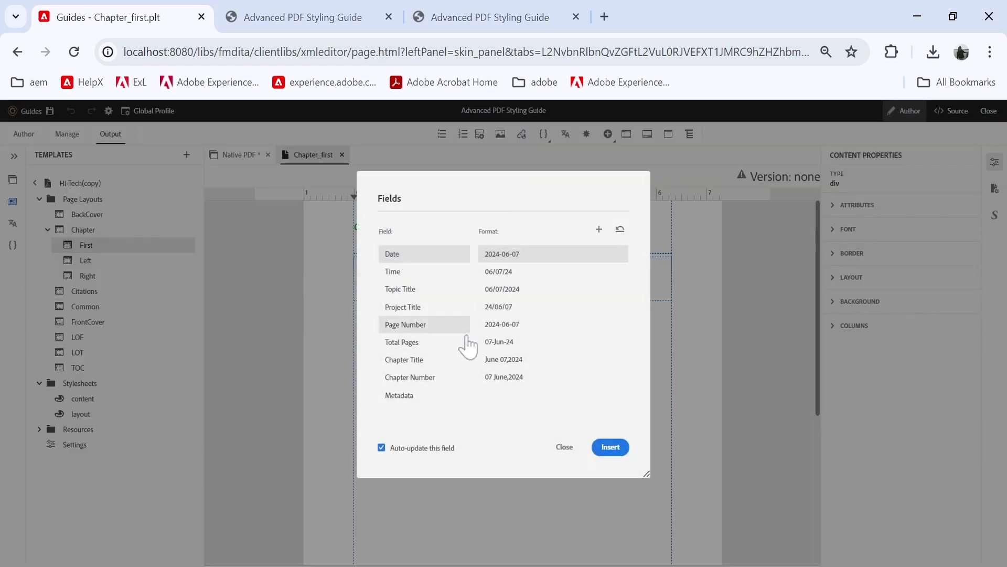
left_click(423, 399)
scroll(596, 307, "down", 1)
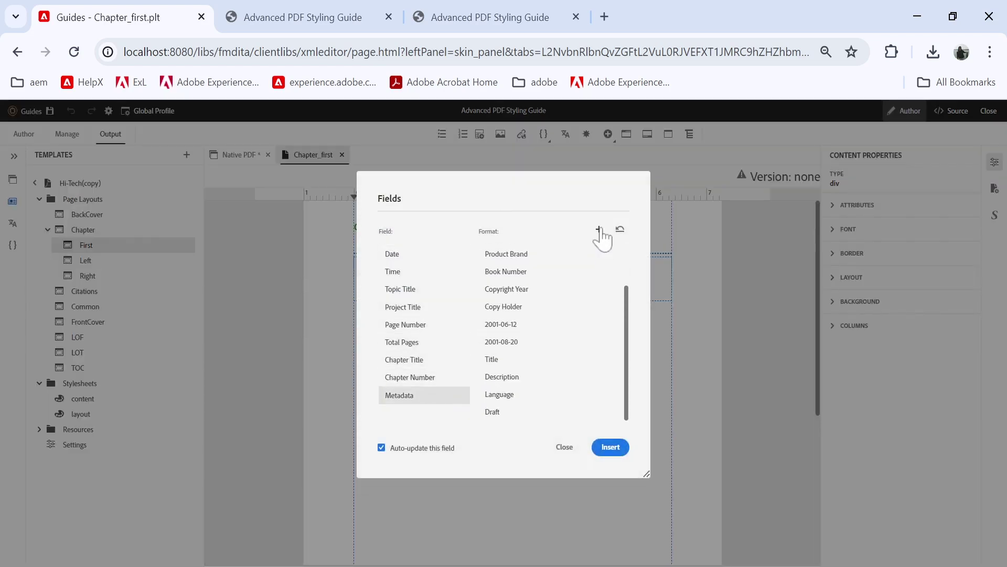
left_click(599, 229)
left_click(484, 272)
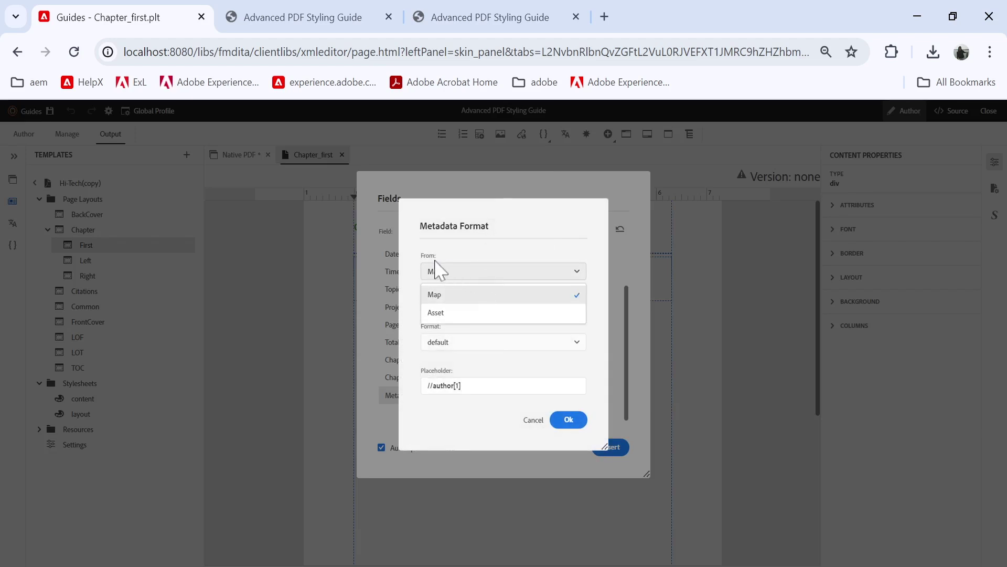
left_click(436, 313)
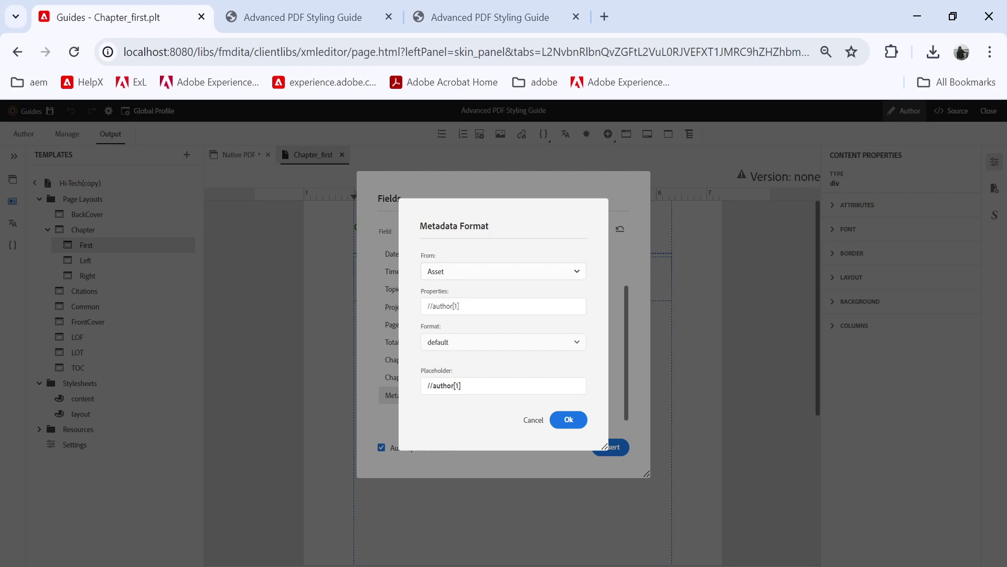
left_click_drag(460, 305, 426, 311)
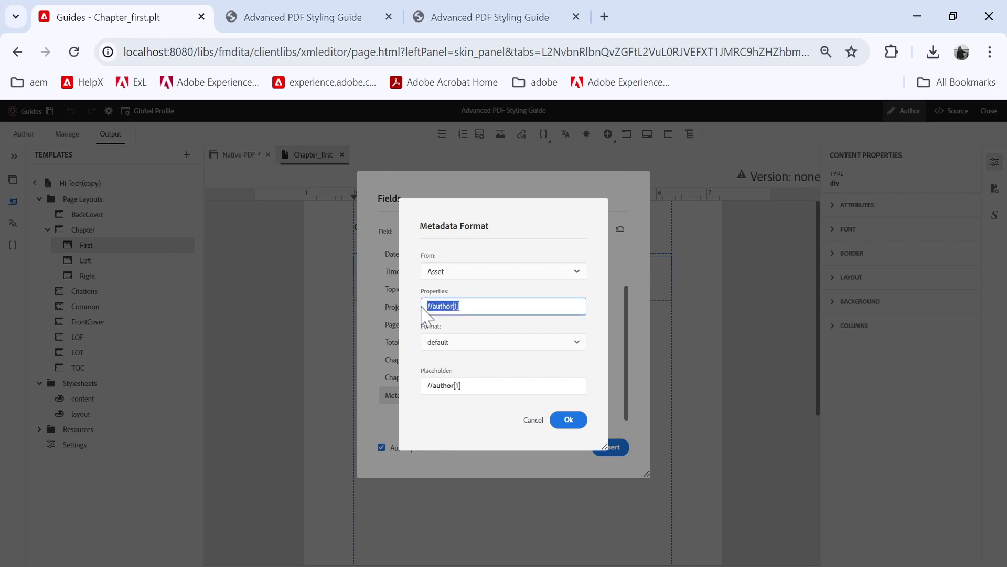
type("dc:creator")
left_click(535, 422)
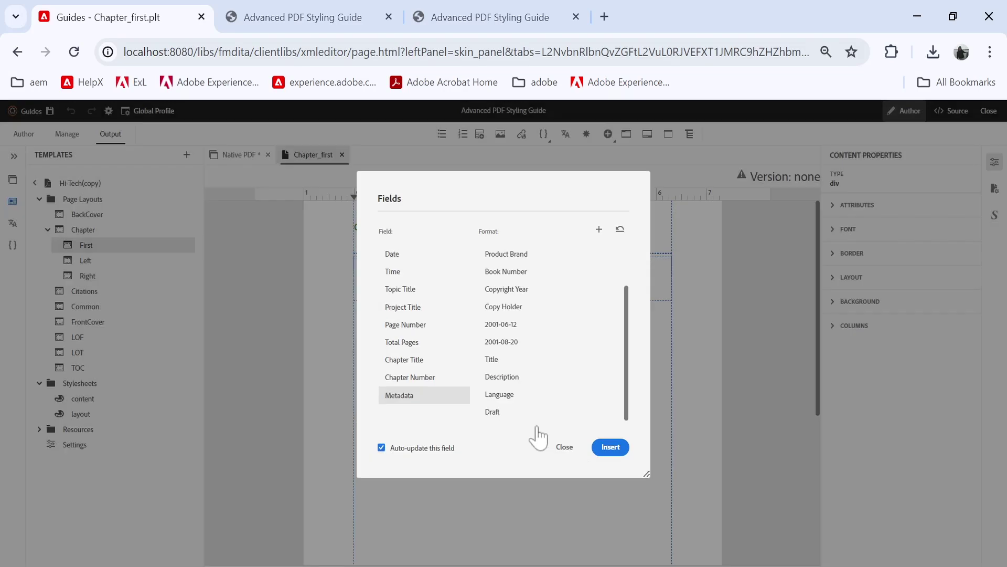
left_click(598, 447)
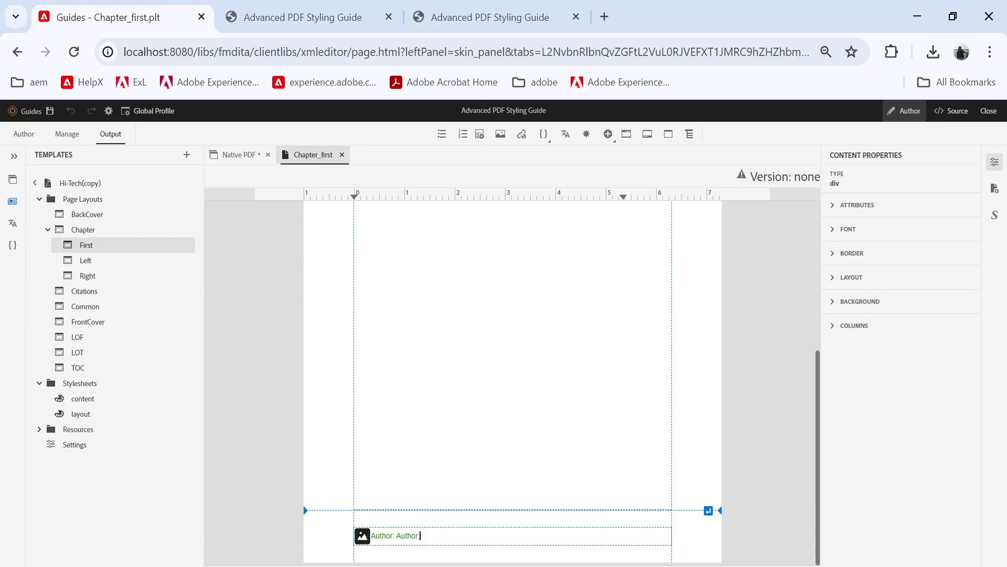
Step: Select the footer's Author label, and open the language variables editor to view its choice of languages
left_click(381, 536)
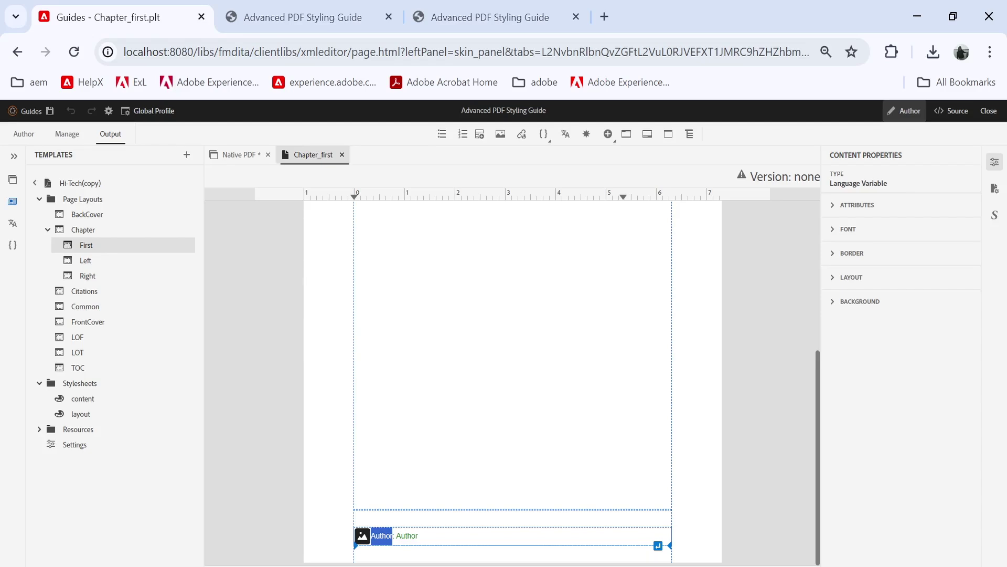
left_click(12, 227)
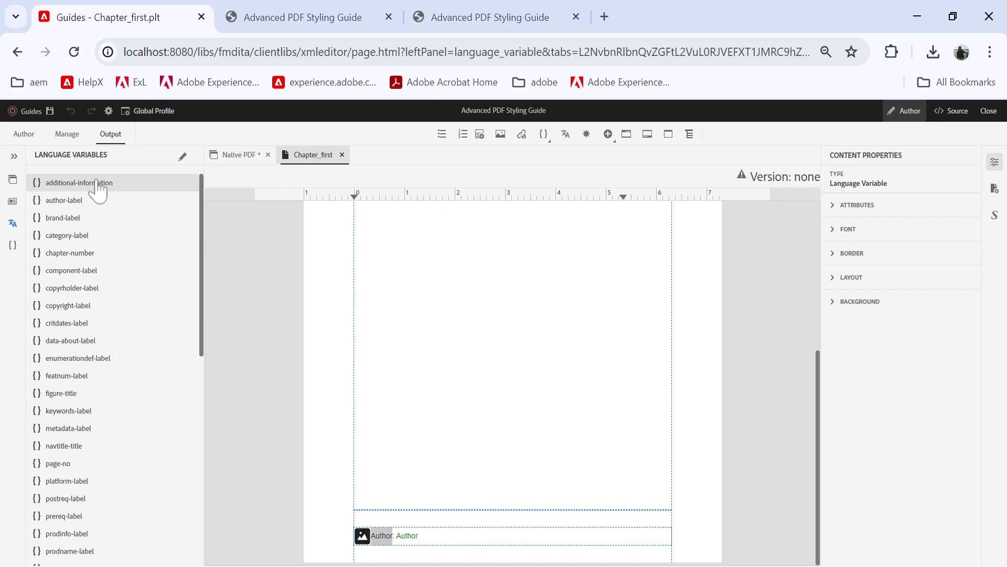
left_click(182, 157)
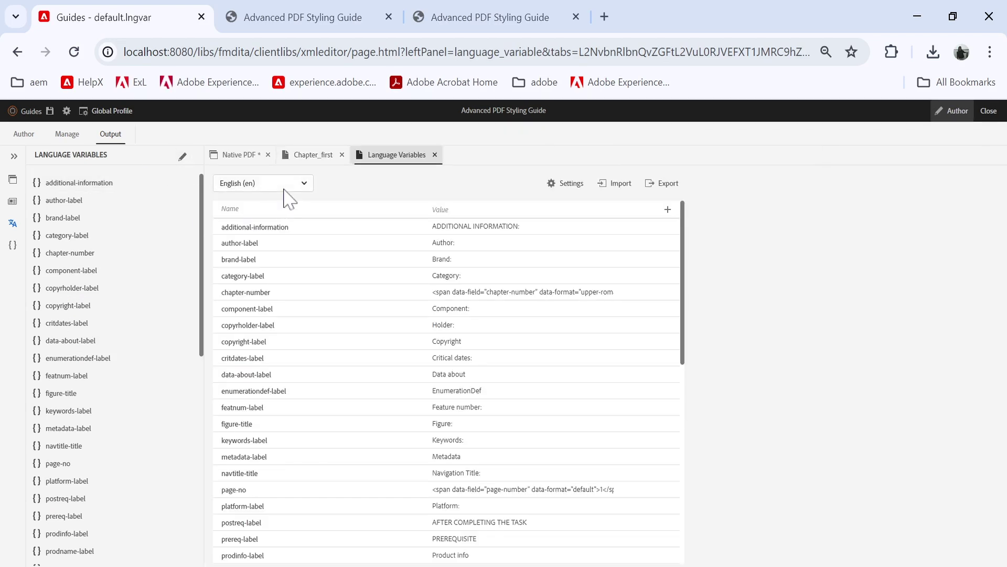
left_click(293, 195)
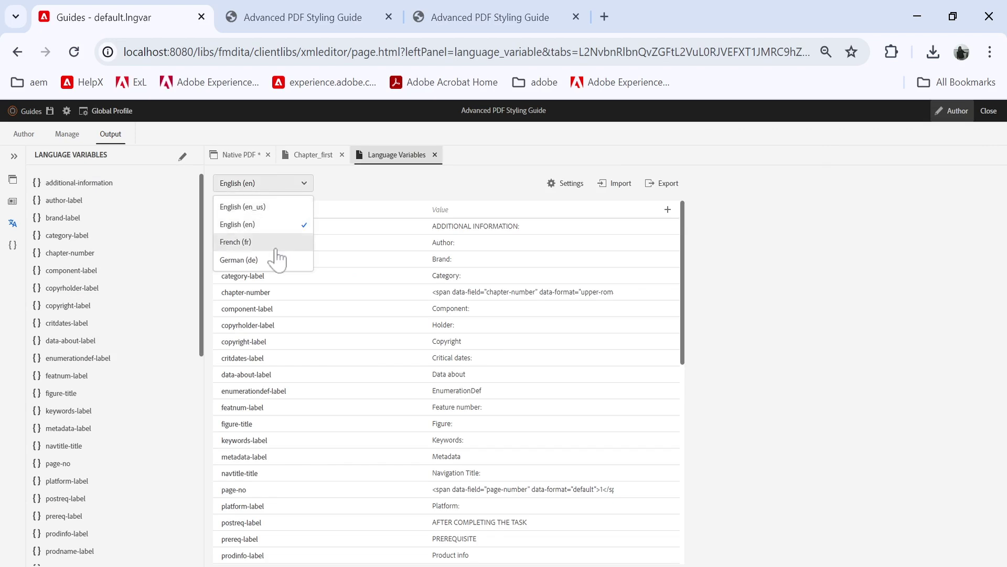
left_click(281, 190)
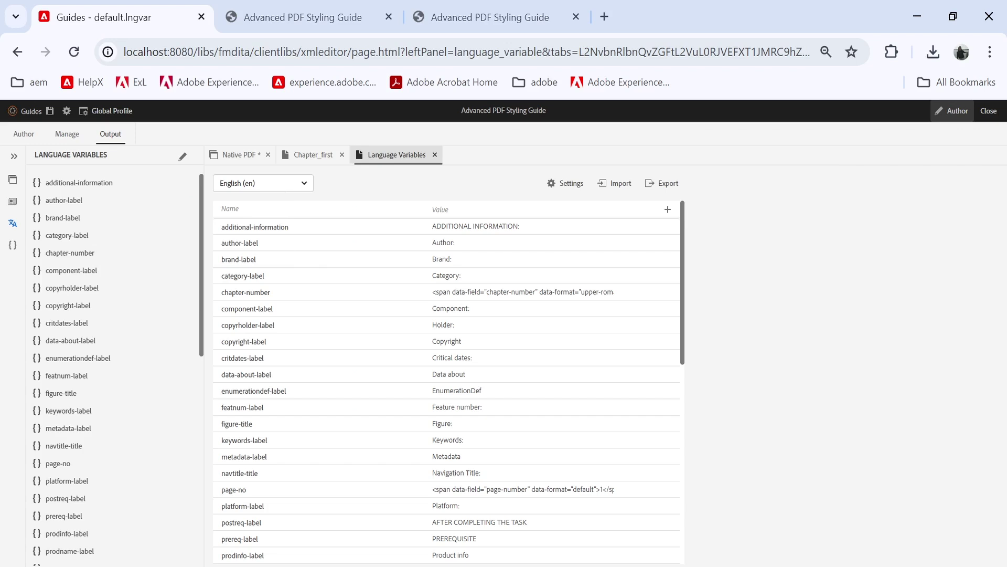
Step: Search the configurable languages for "engli", "german" and "french", and cancel the language configuration
left_click(562, 185)
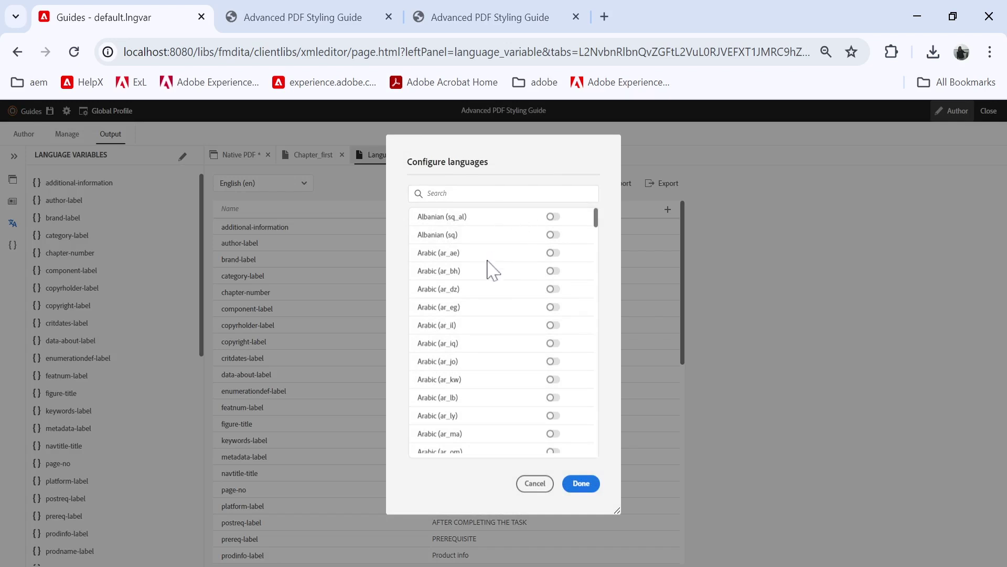
scroll(488, 266, "down", 5)
left_click(504, 193)
type("engli")
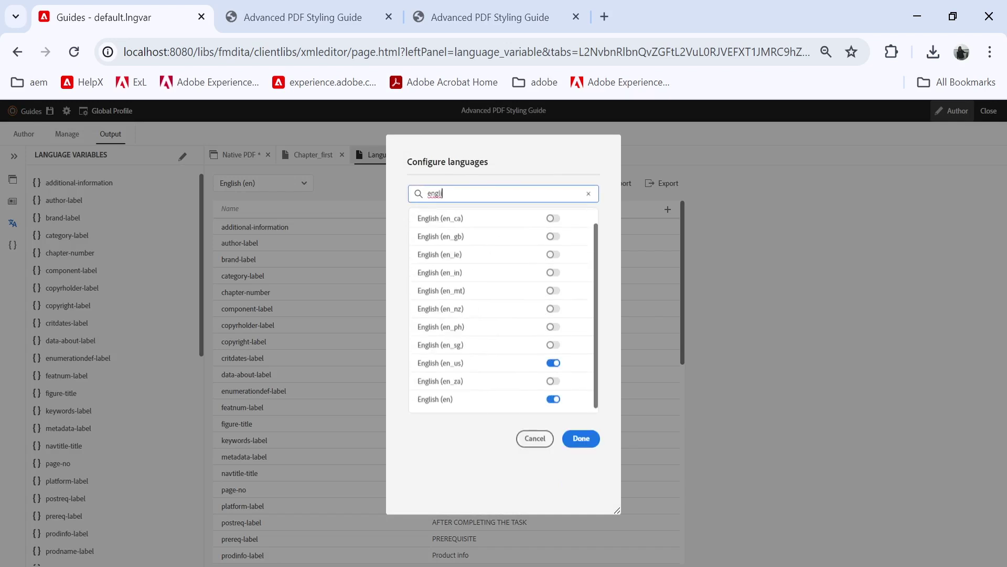
key("ctrl+a")
type("german")
key("ctrl+a")
type("french")
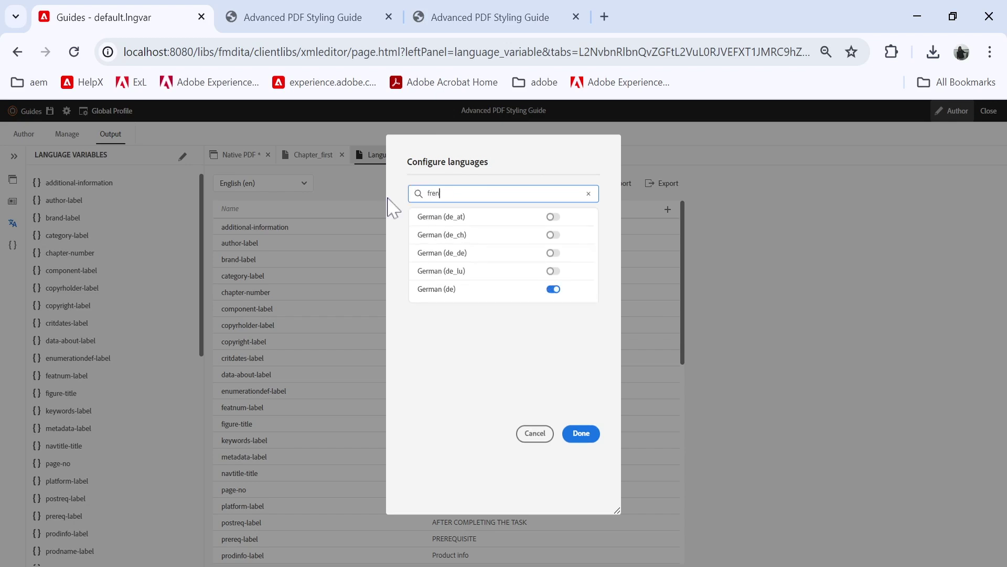
left_click(536, 433)
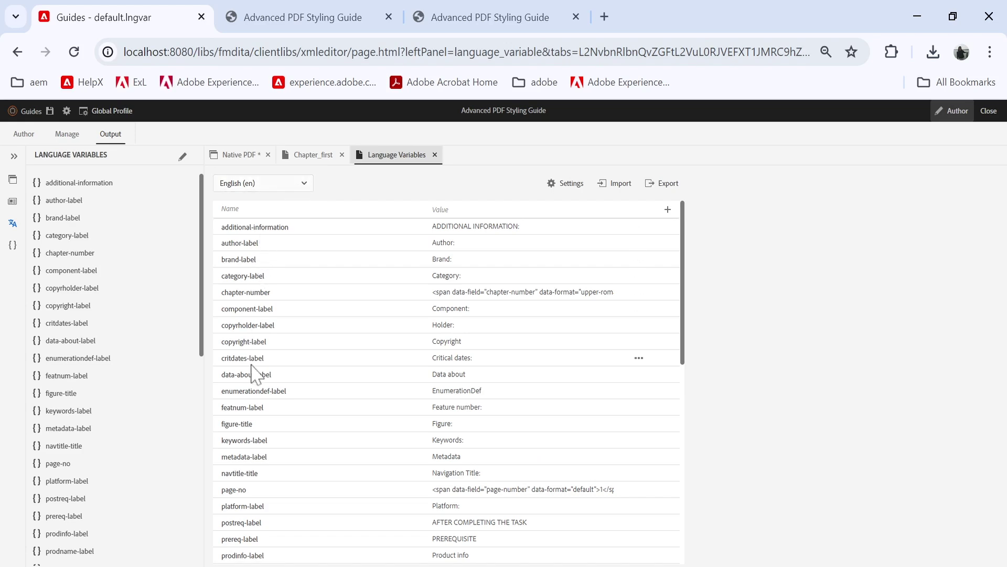
Step: Review the English (en) language variables and switch the list to French (fr) to compare the values
scroll(253, 370, "down", 5)
scroll(252, 376, "up", 3)
scroll(243, 478, "down", 3)
scroll(243, 480, "down", 3)
scroll(258, 450, "up", 6)
left_click(305, 188)
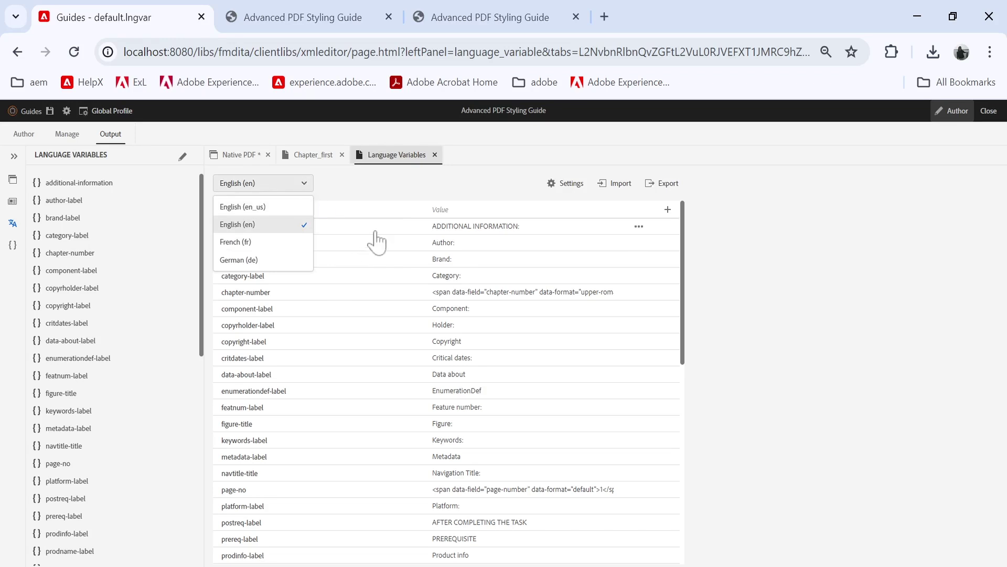
left_click(286, 242)
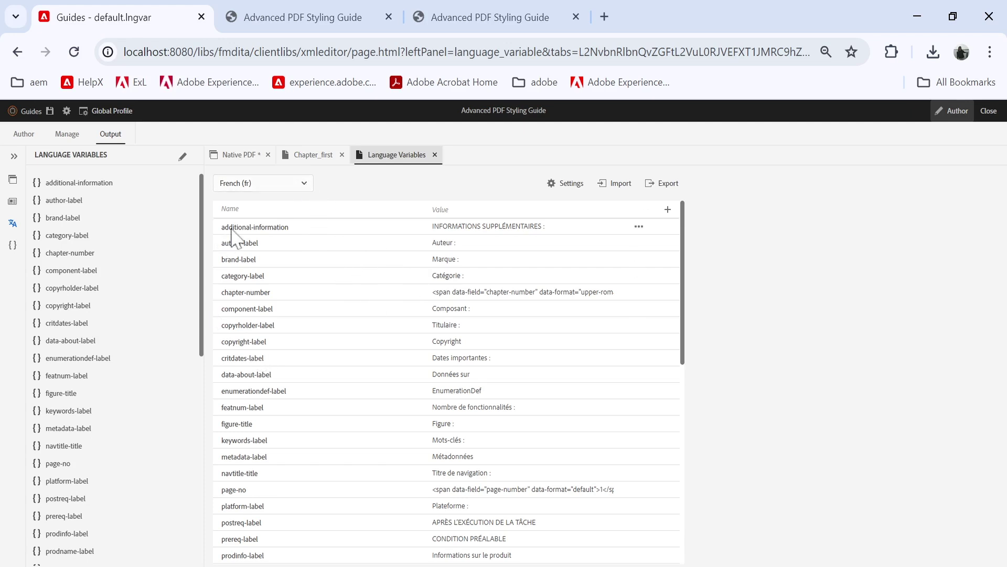
Step: Revisit the Chapter layout's First page from the template, and return to the French language variables for comparison
left_click(245, 157)
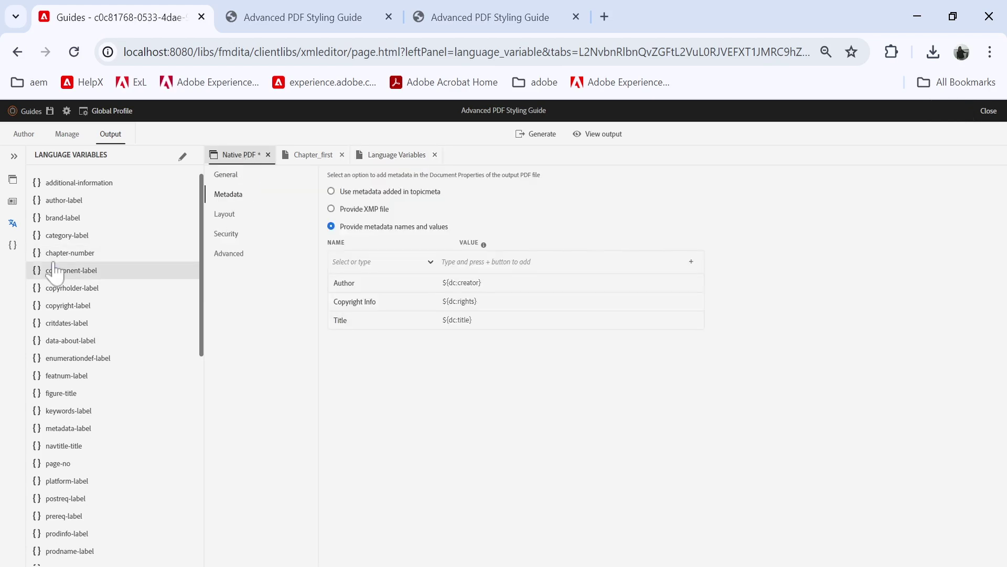
left_click(12, 202)
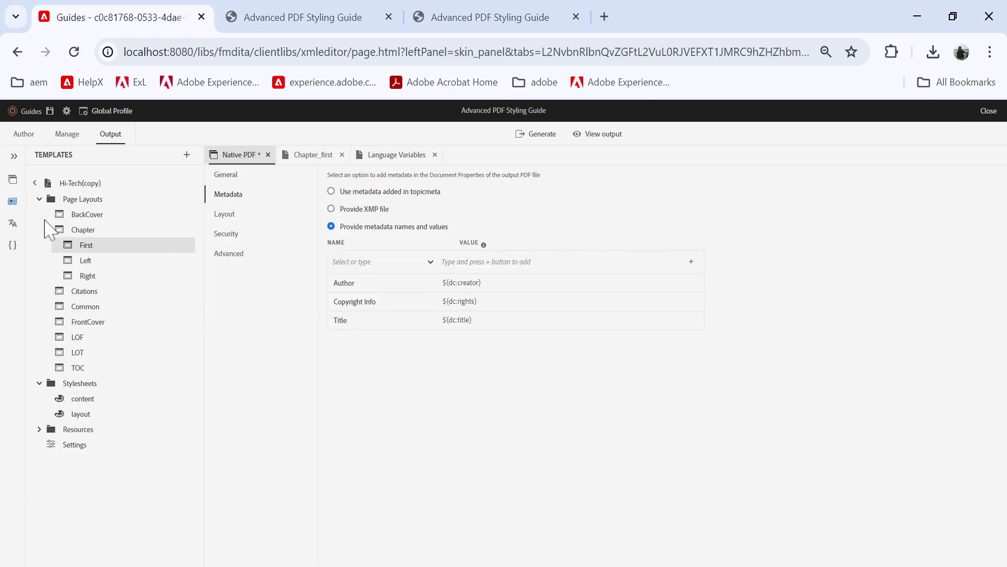
double_click(98, 249)
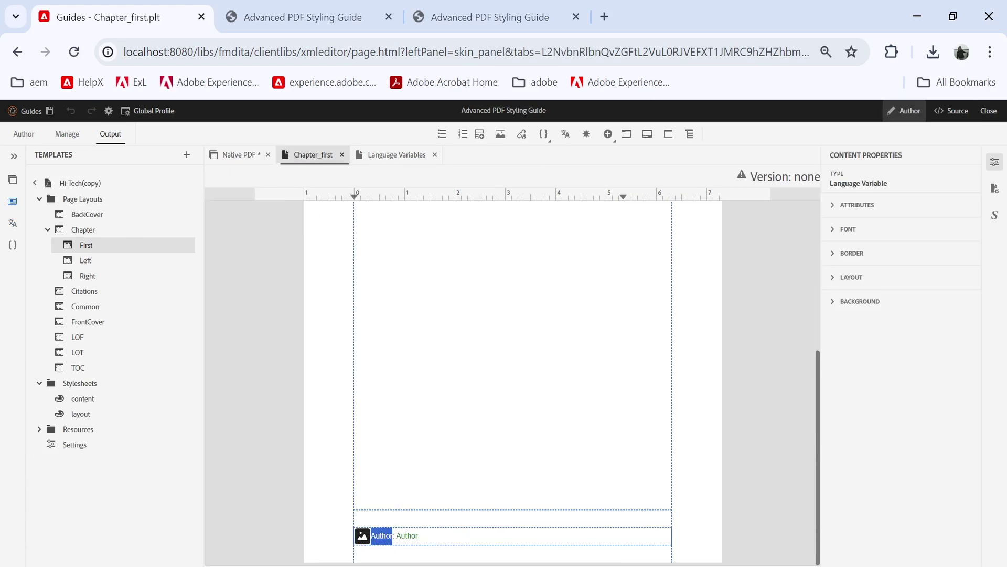
left_click(13, 224)
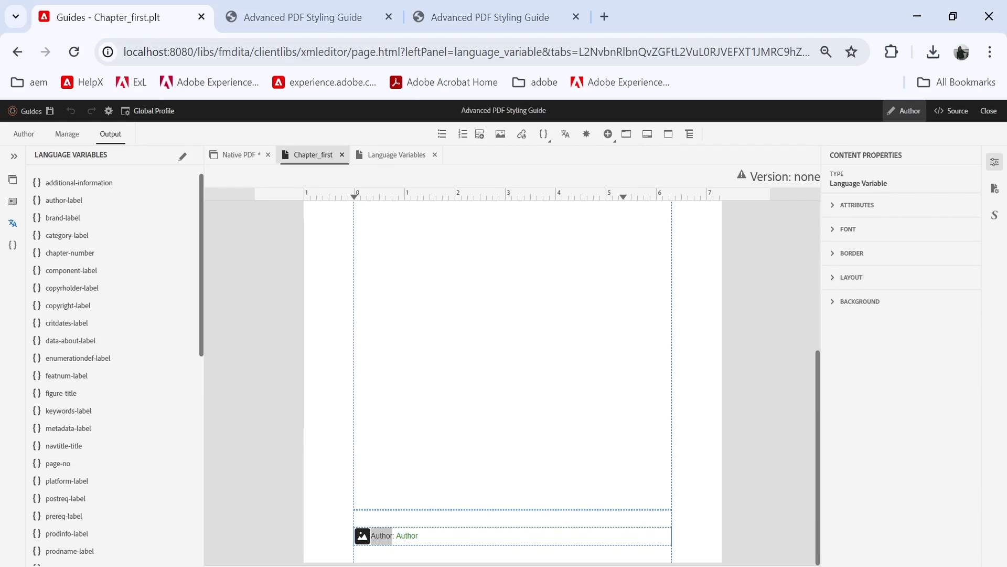
left_click(406, 158)
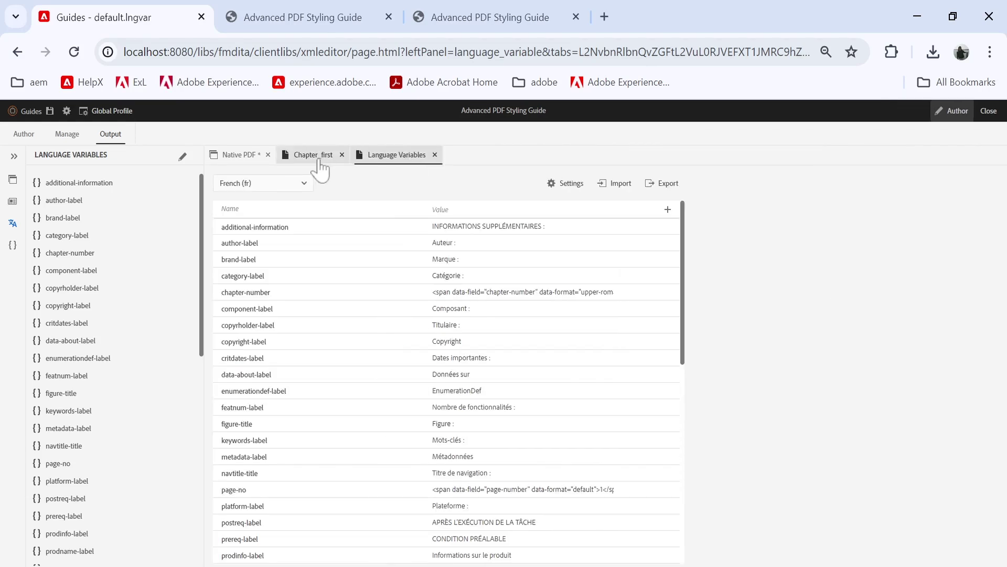
Step: Return to the Native PDF preset by way of the Chapter_first layout, and show its General settings
left_click(315, 157)
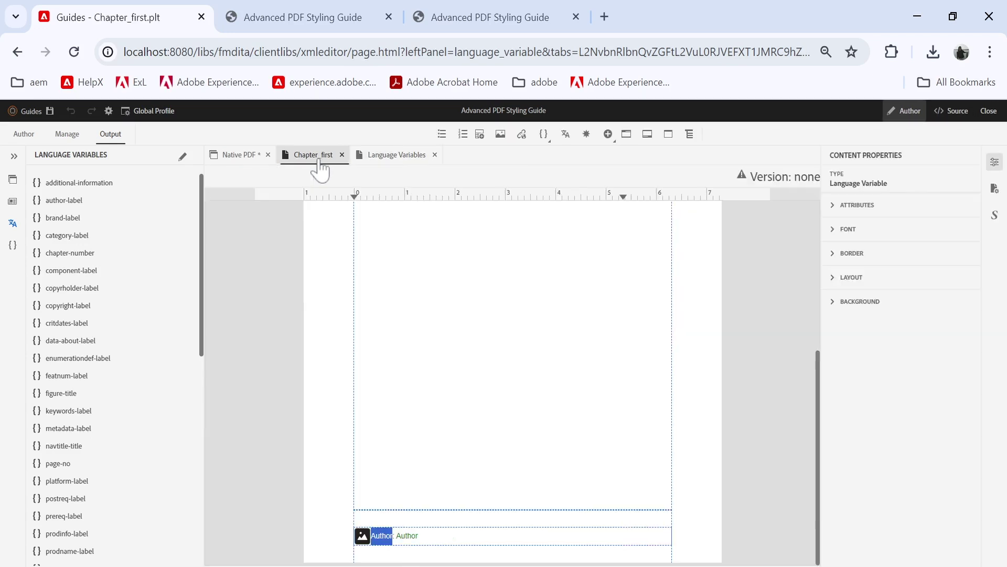
left_click(244, 156)
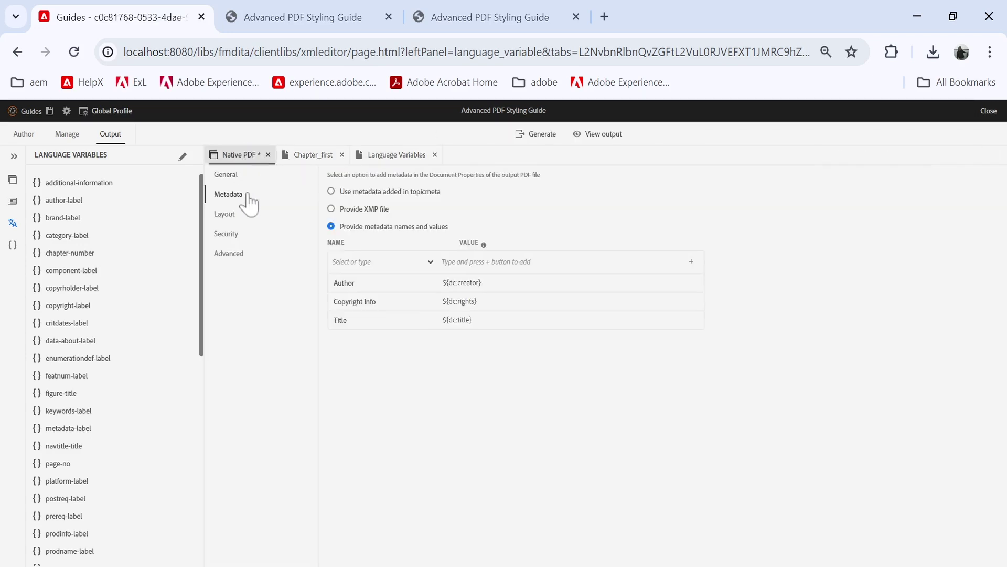
left_click(226, 177)
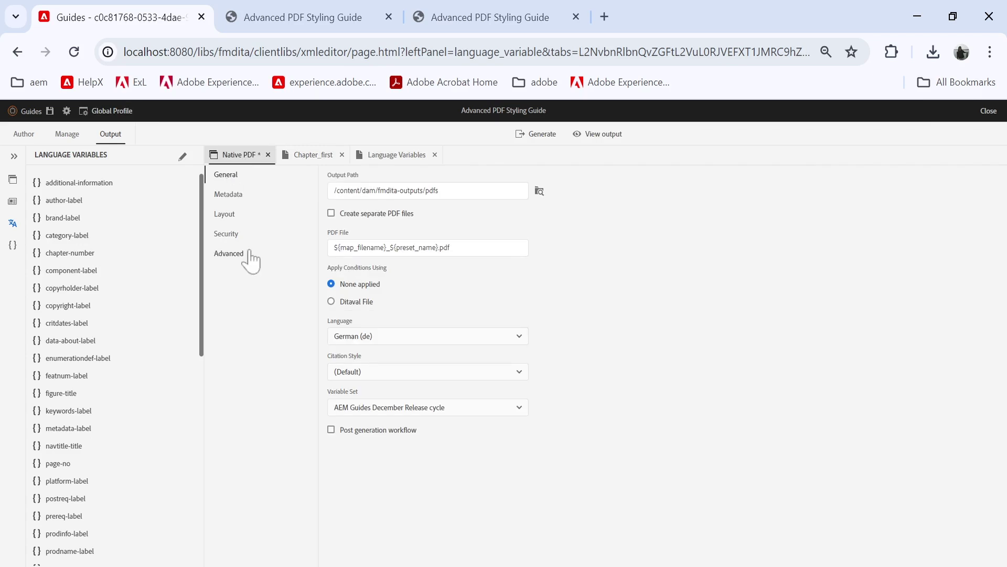
Step: Set the Native PDF preset's language to French (fr), save the preset, and generate the output
left_click(371, 338)
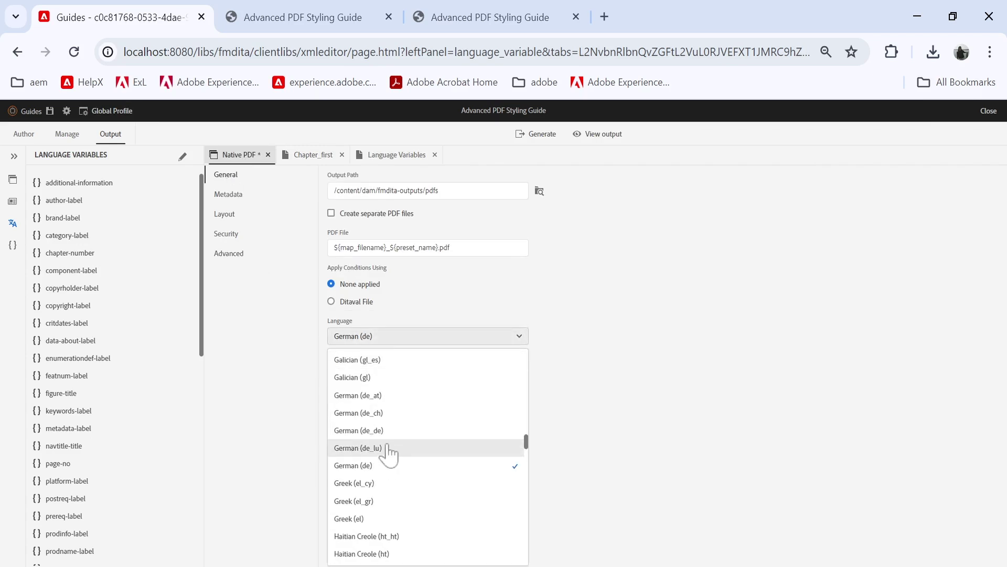
scroll(387, 451, "up", 5)
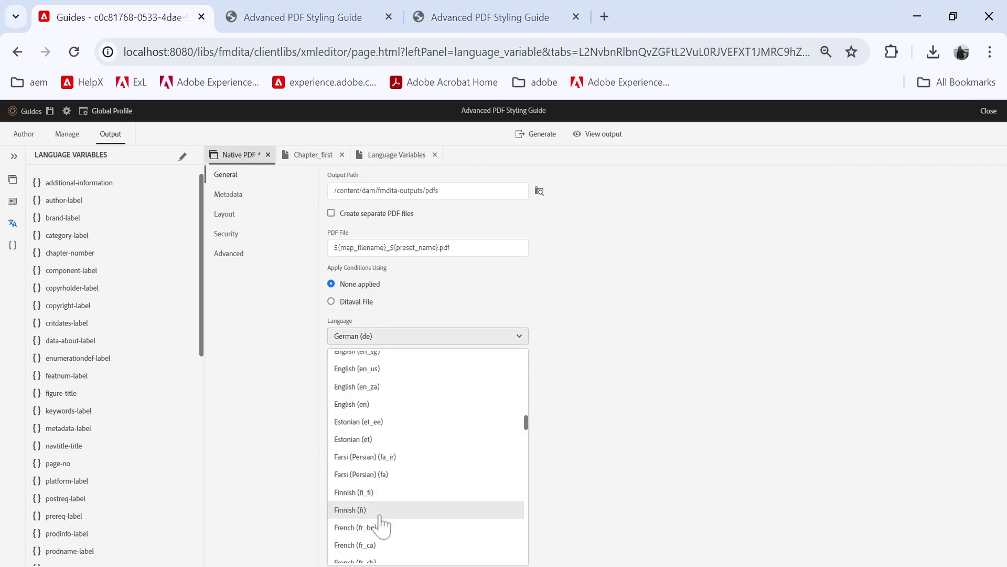
scroll(383, 522, "down", 3)
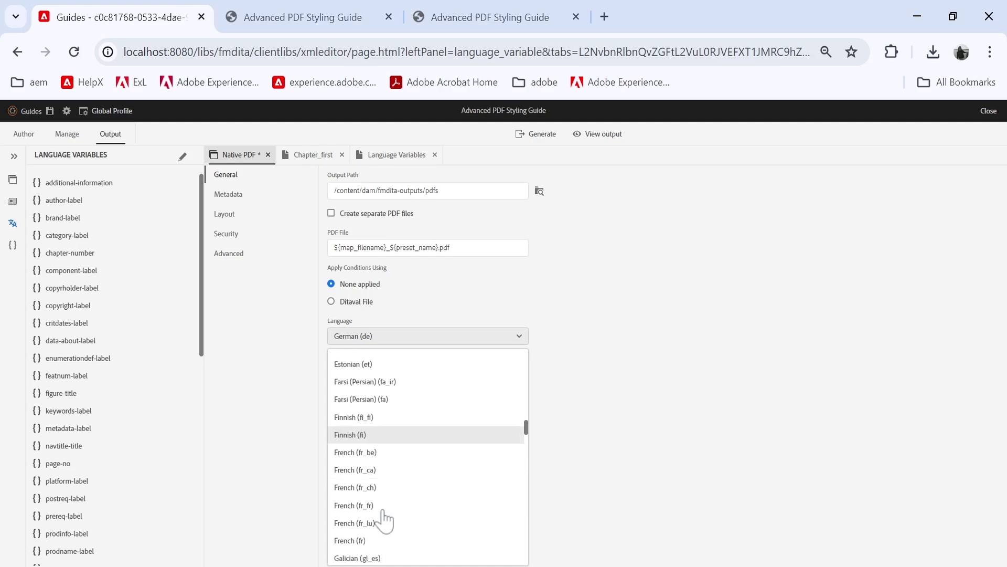
left_click(350, 533)
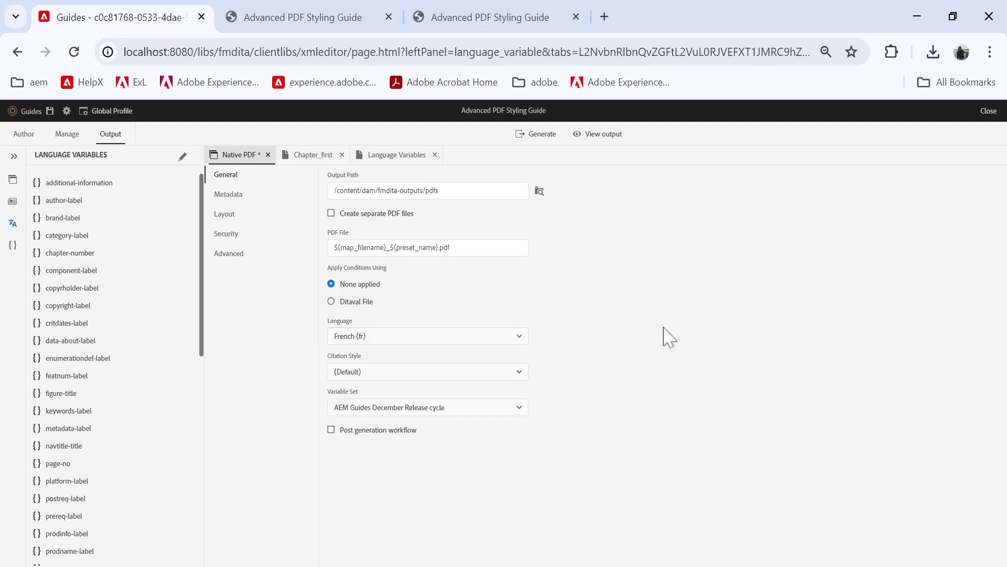
left_click(50, 111)
left_click(546, 142)
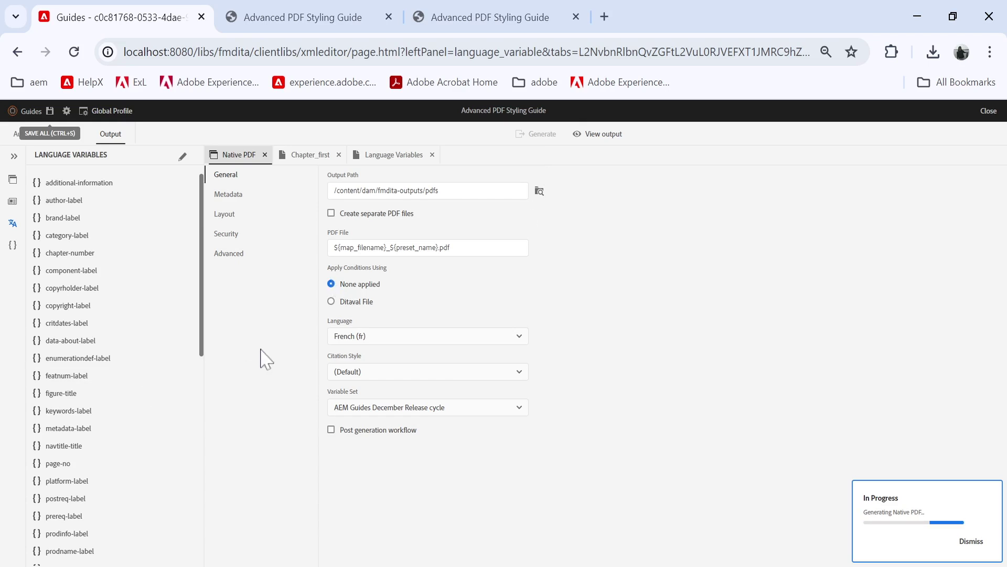
Step: Switch to the earlier German PDF and examine the note and tip labels in the Language variable support chapter
left_click(319, 18)
scroll(135, 367, "down", 3)
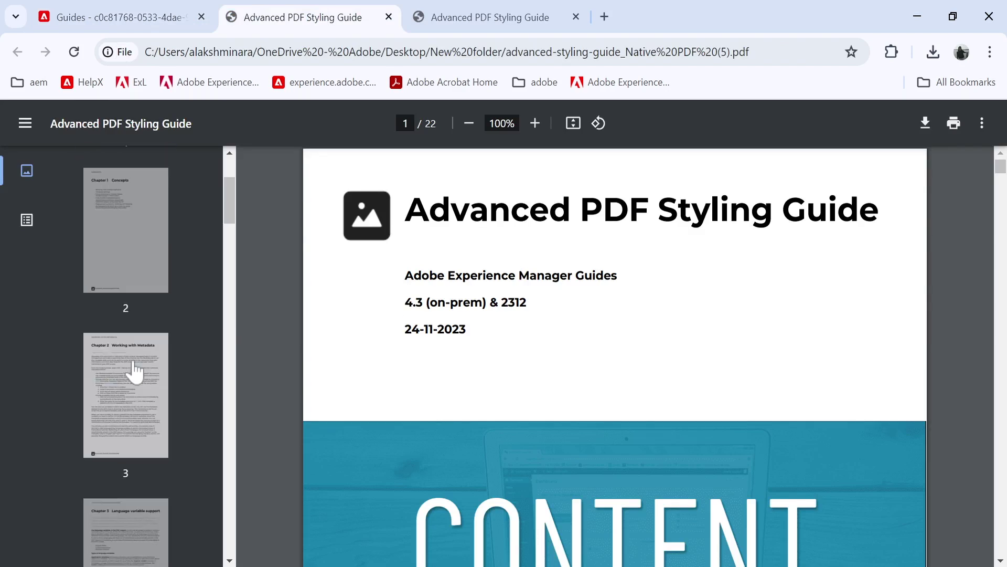
scroll(129, 375, "down", 4)
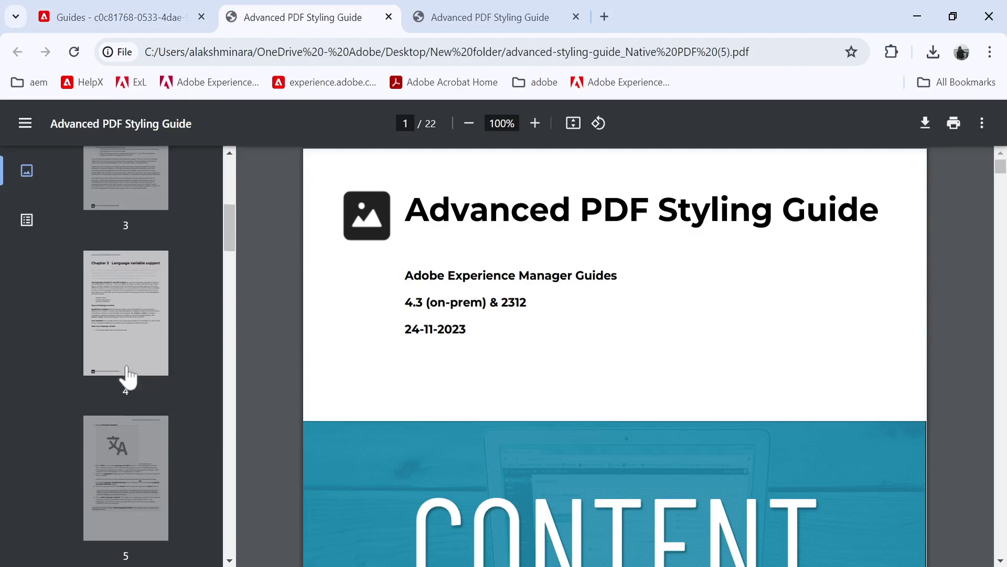
left_click(128, 342)
scroll(357, 367, "down", 15)
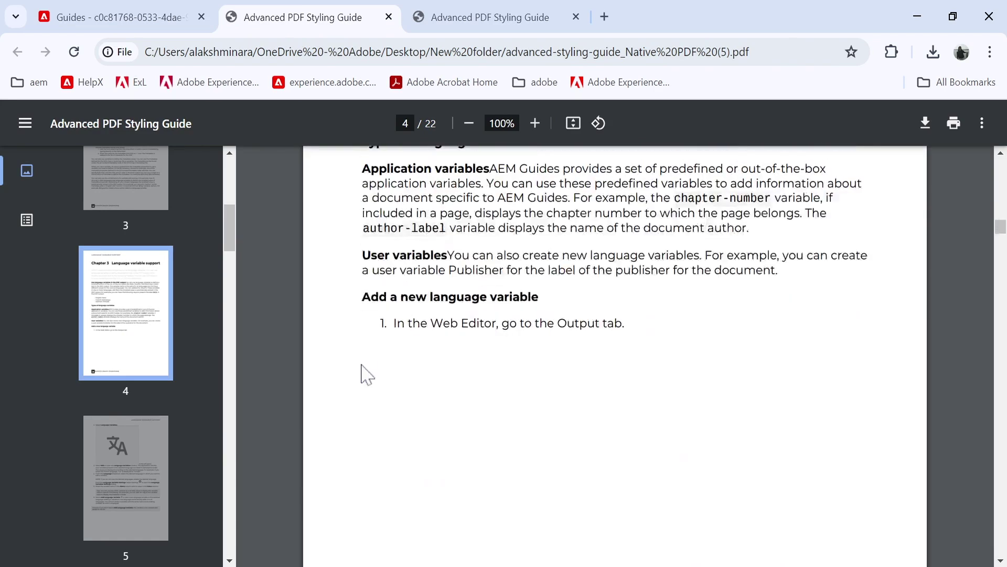
scroll(351, 373, "down", 18)
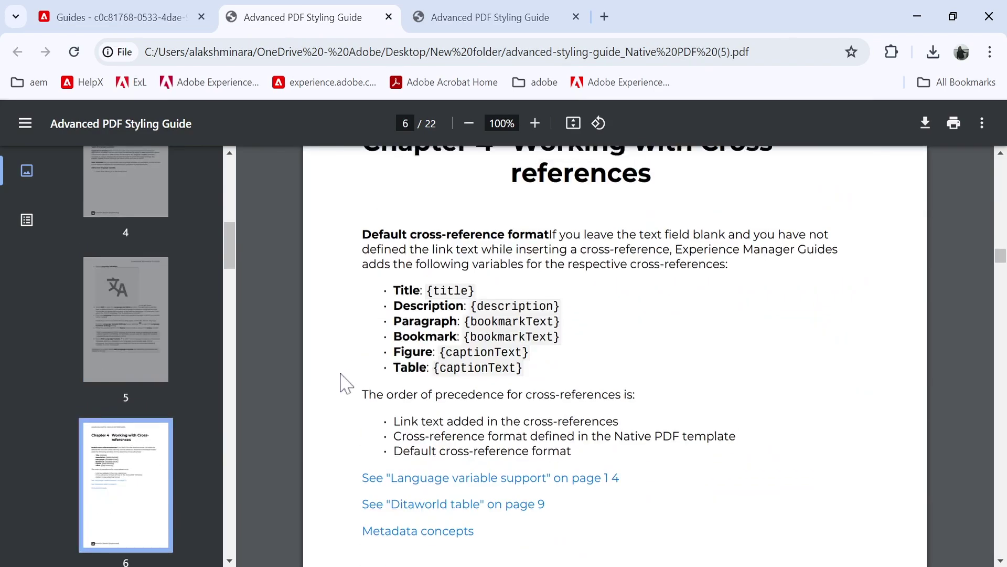
scroll(385, 308, "up", 12)
left_click_drag(370, 364, 416, 364)
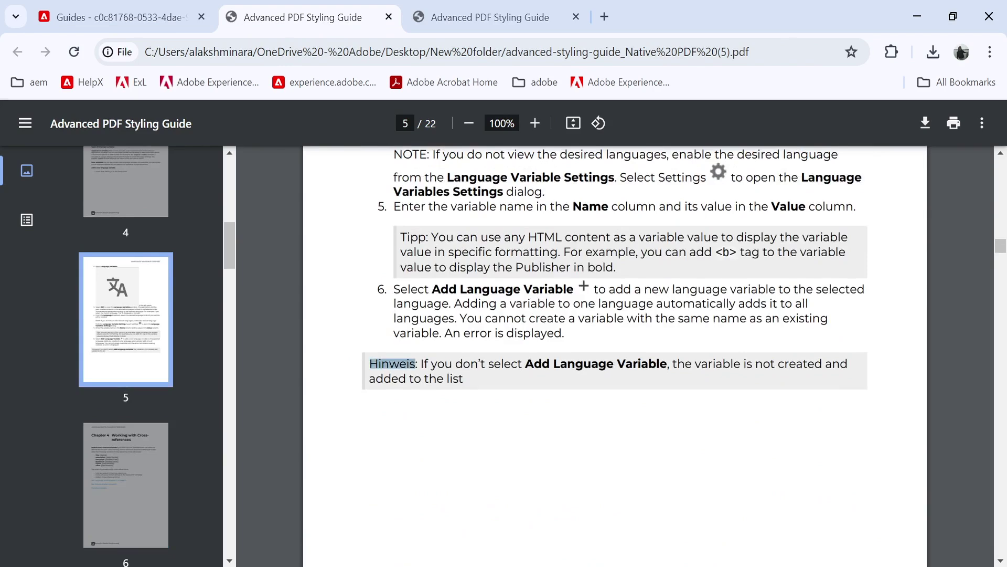
Step: Examine the localized author label in the German PDF's page footers and the figure title label in Chapter 5
scroll(378, 423, "down", 15)
scroll(378, 422, "up", 5)
scroll(377, 420, "down", 20)
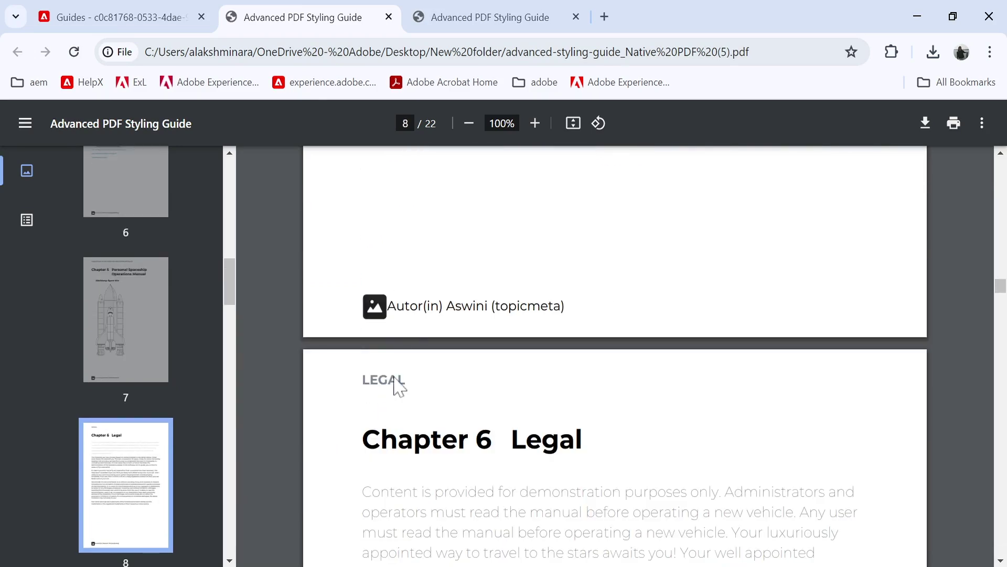
double_click(396, 328)
scroll(360, 364, "up", 8)
scroll(357, 364, "up", 9)
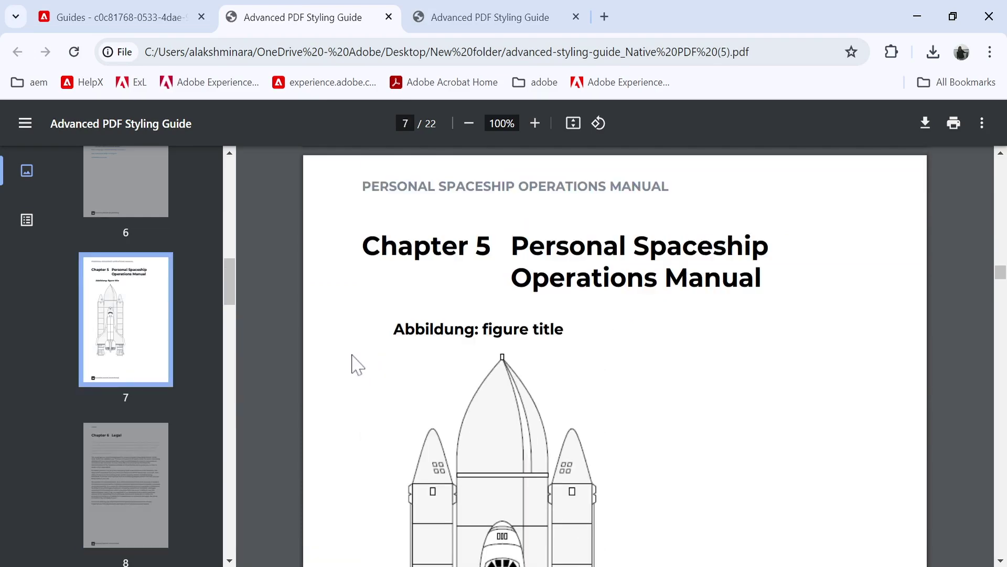
scroll(346, 336, "up", 10)
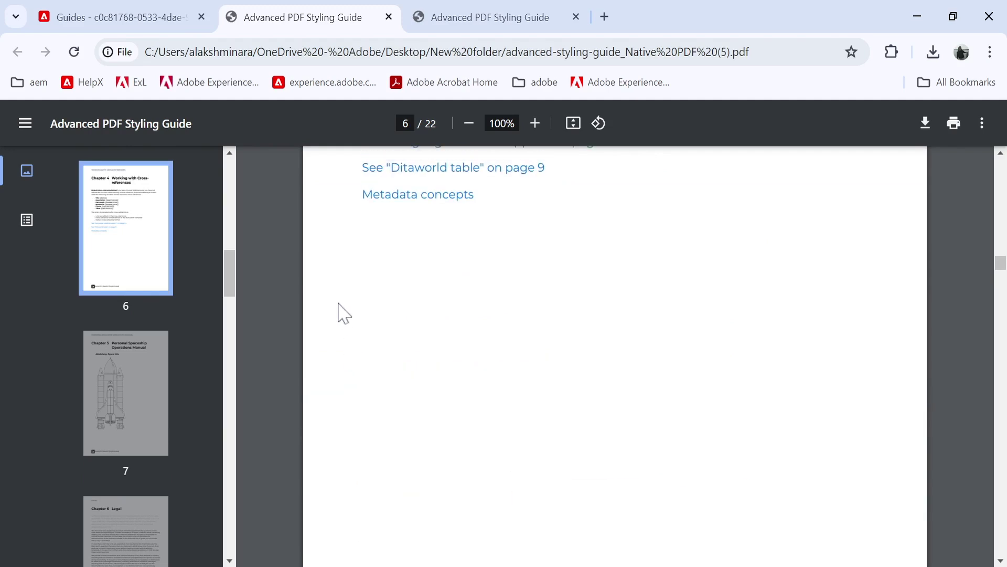
Step: View the newly generated French PDF and examine the author label on the cover and in the page footers
left_click(157, 21)
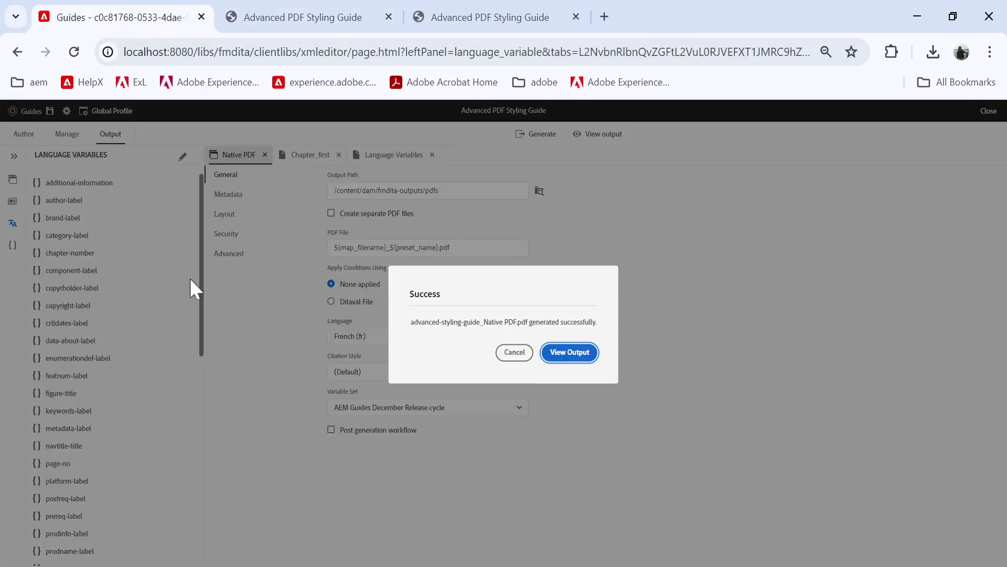
left_click(563, 359)
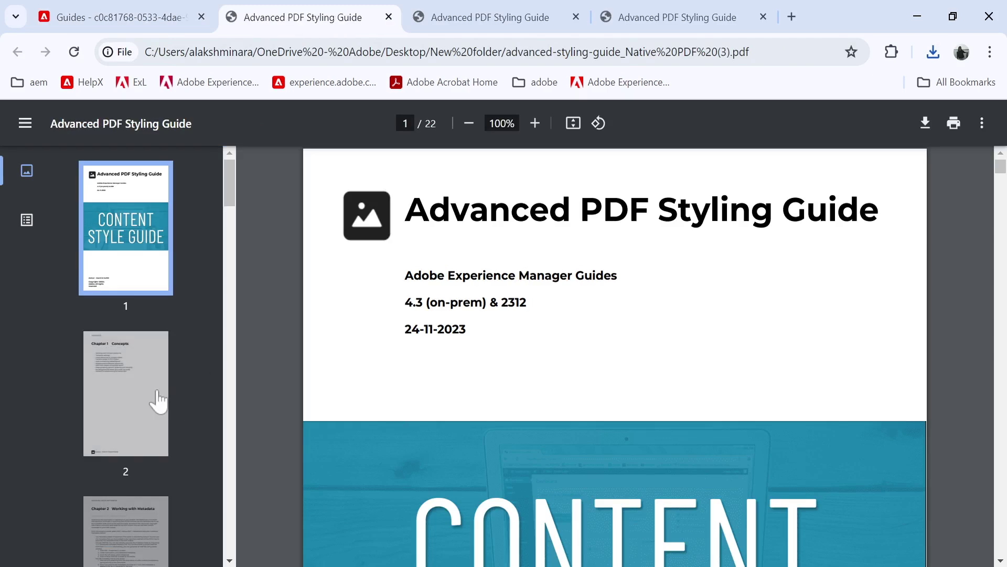
scroll(356, 405, "down", 5)
scroll(321, 420, "down", 3)
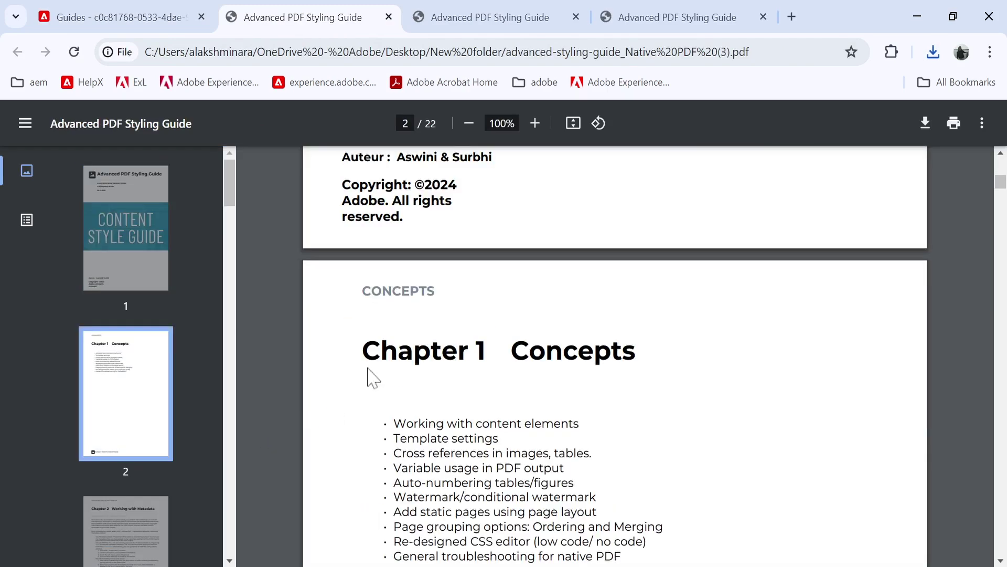
scroll(371, 378, "up", 2)
scroll(344, 394, "down", 20)
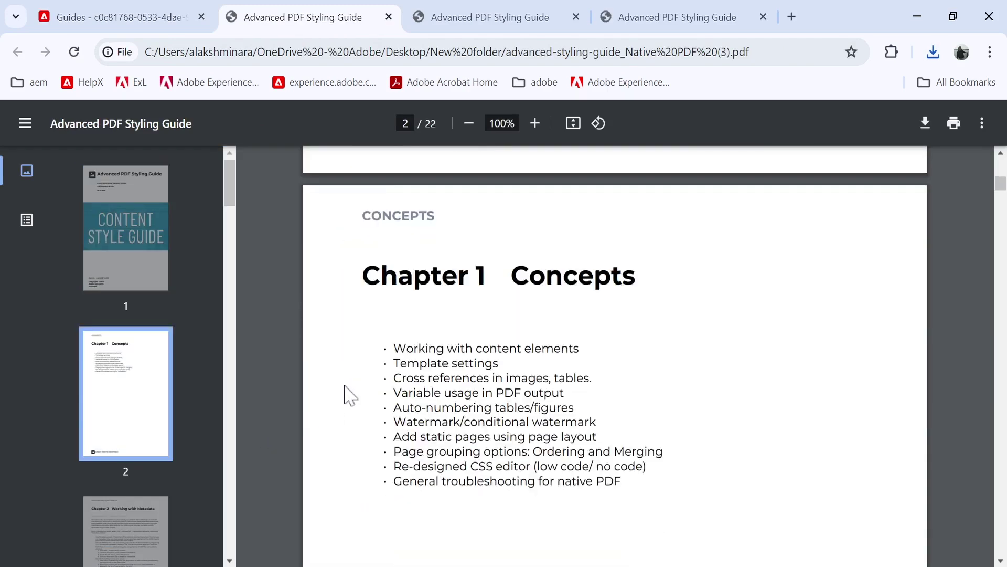
scroll(345, 389, "down", 10)
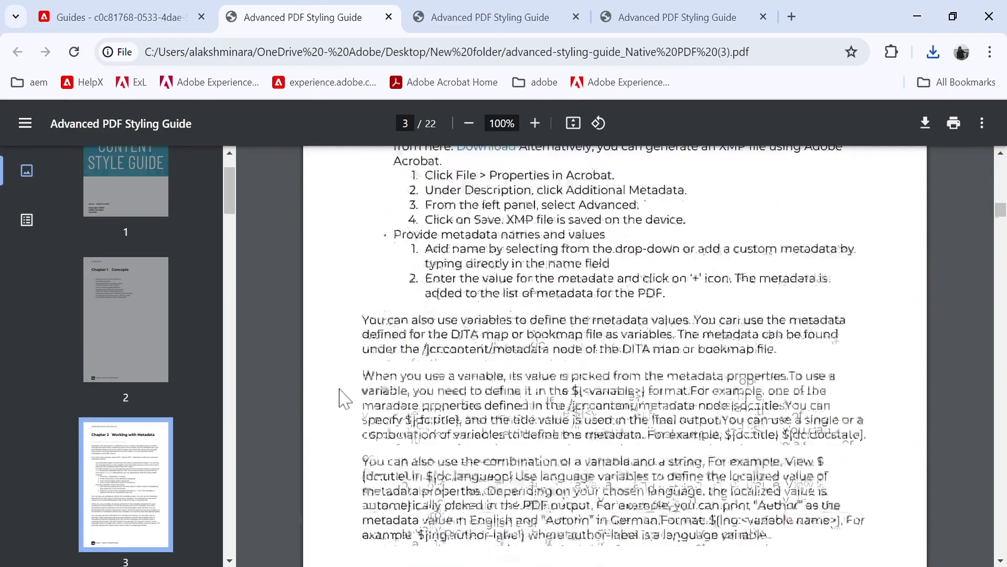
double_click(410, 195)
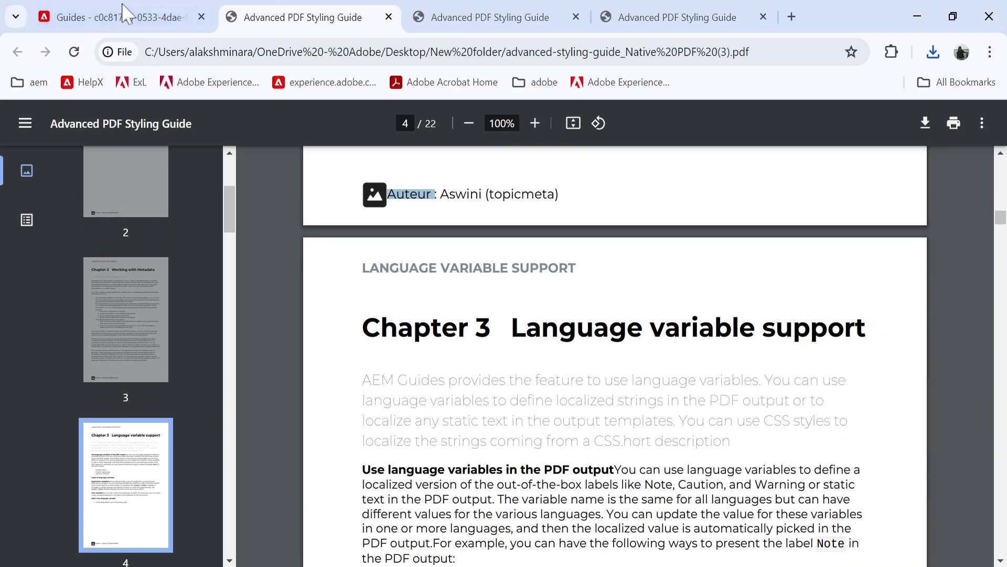
Step: Return to AEM Guides, list the map's output variables, and review the Native PDF preset's Variable Set options
left_click(107, 18)
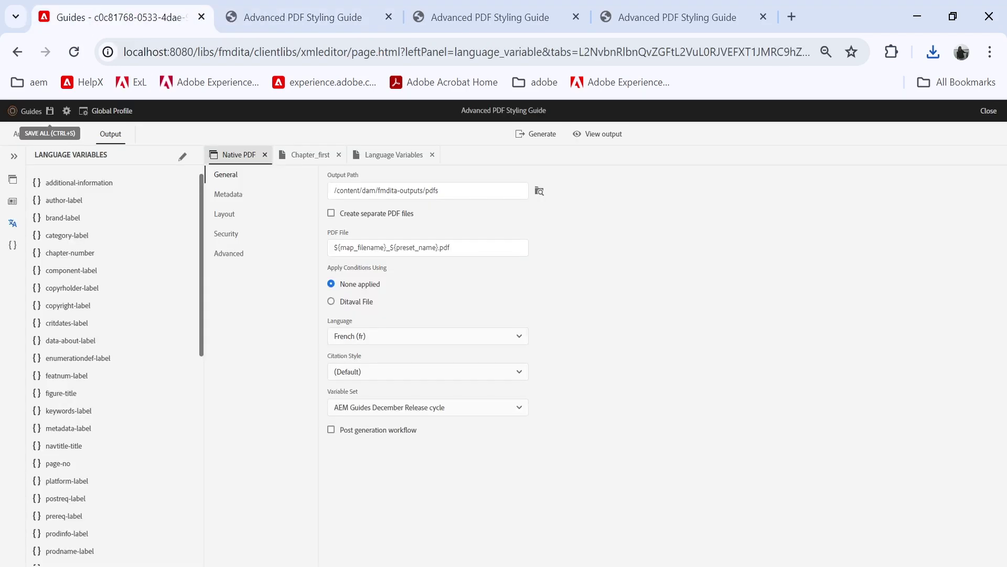
left_click(13, 246)
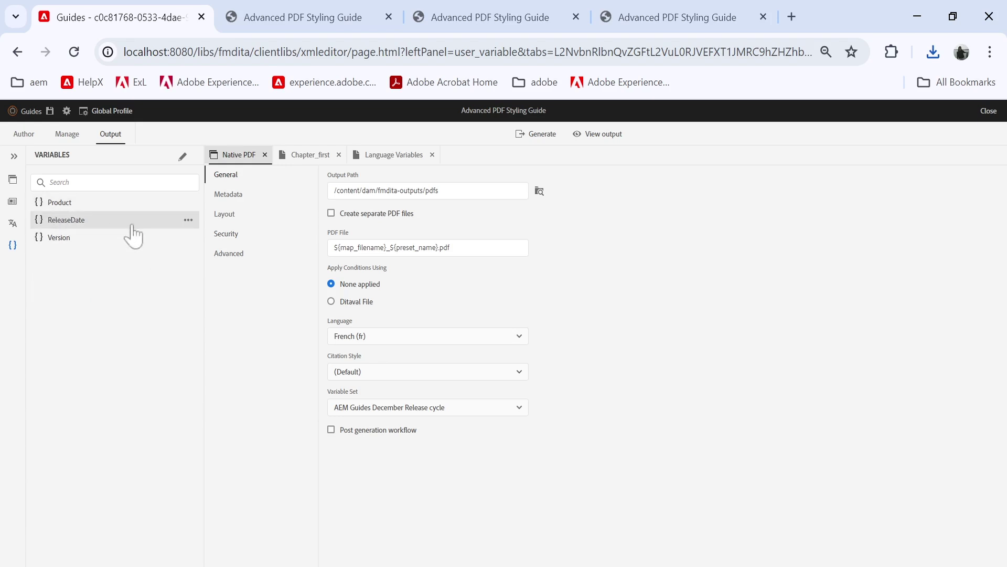
left_click(23, 135)
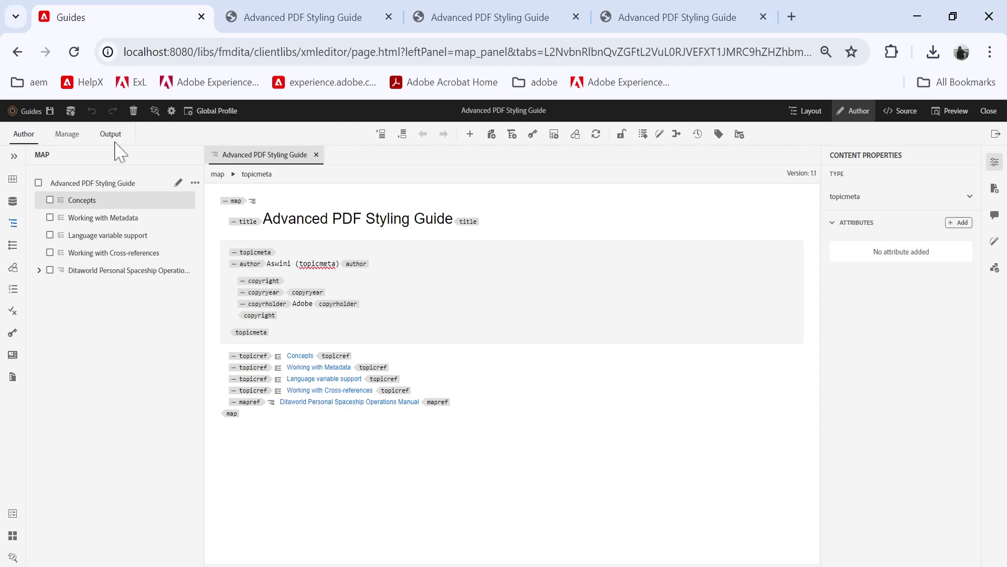
left_click(68, 136)
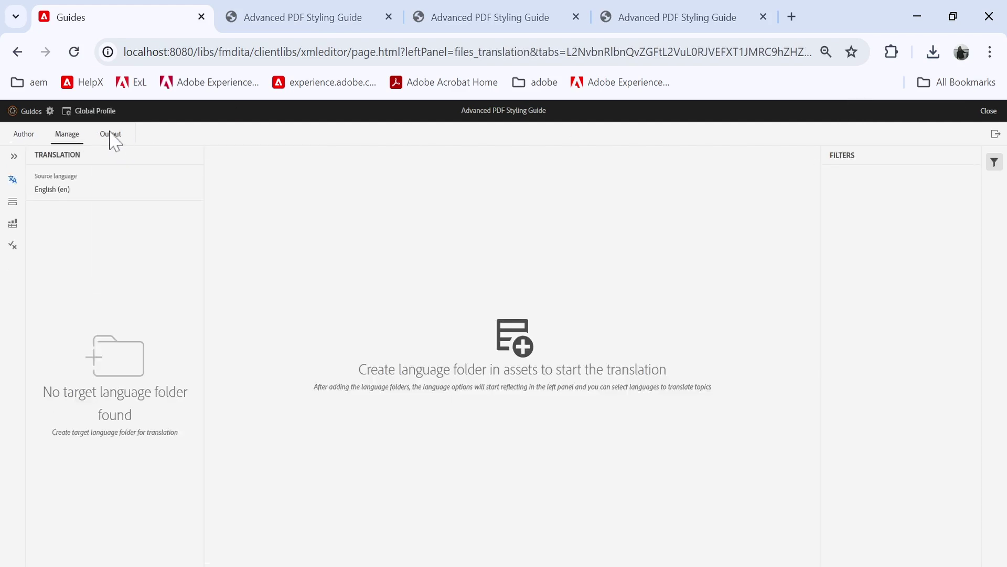
left_click(110, 135)
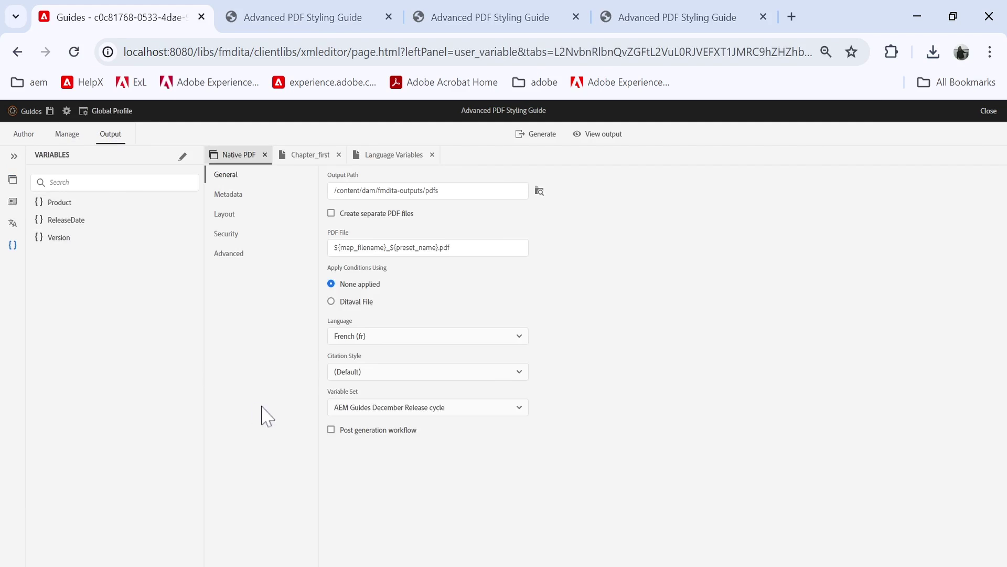
left_click(399, 409)
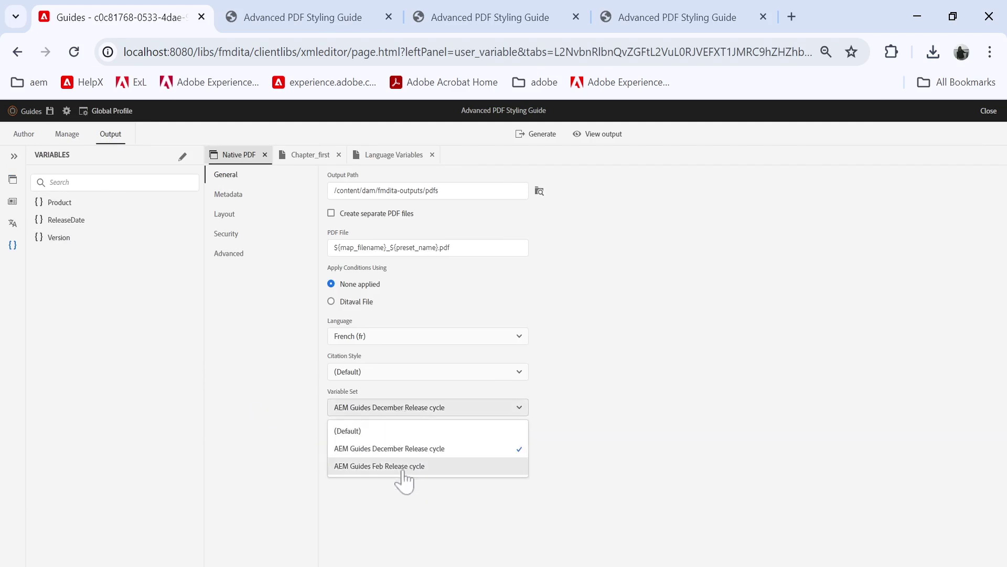
left_click(426, 415)
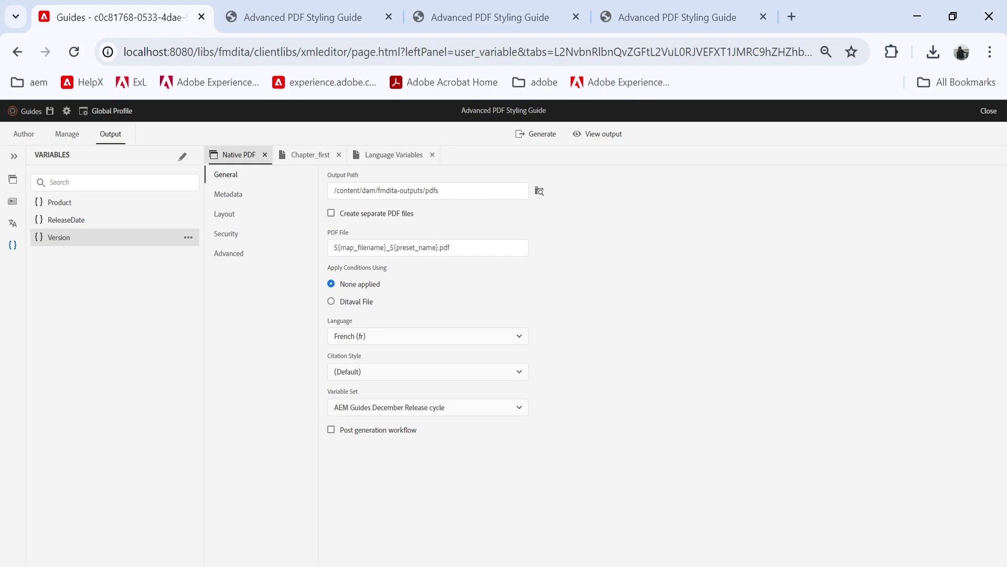
Step: Inspect the Product variable's definition and close it without making changes
double_click(67, 208)
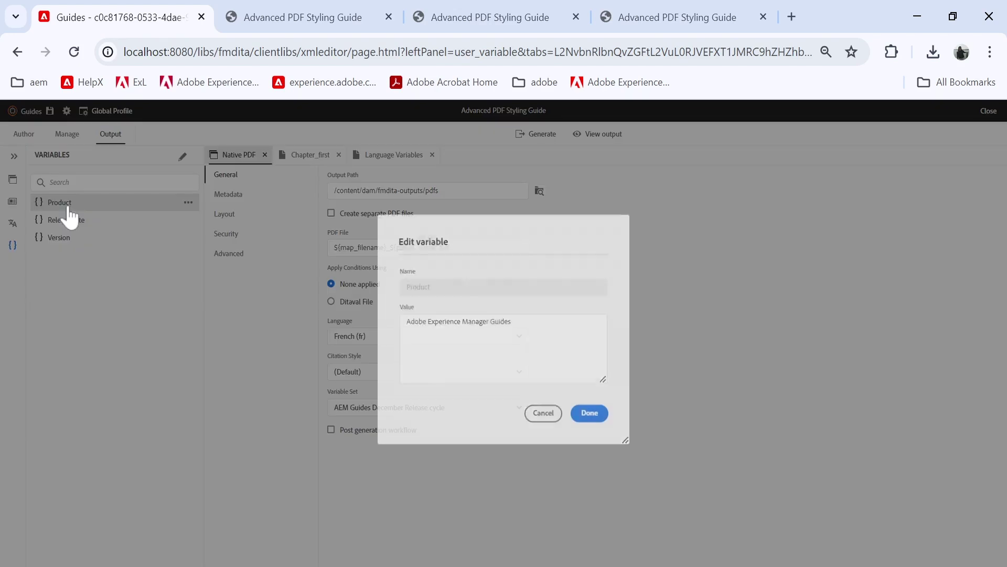
left_click(543, 409)
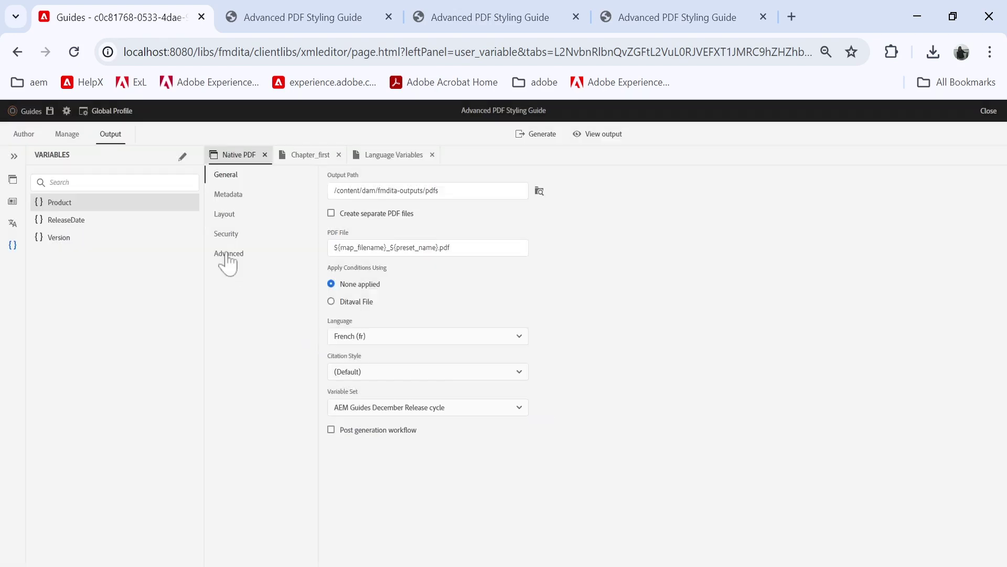
left_click(191, 202)
left_click(214, 218)
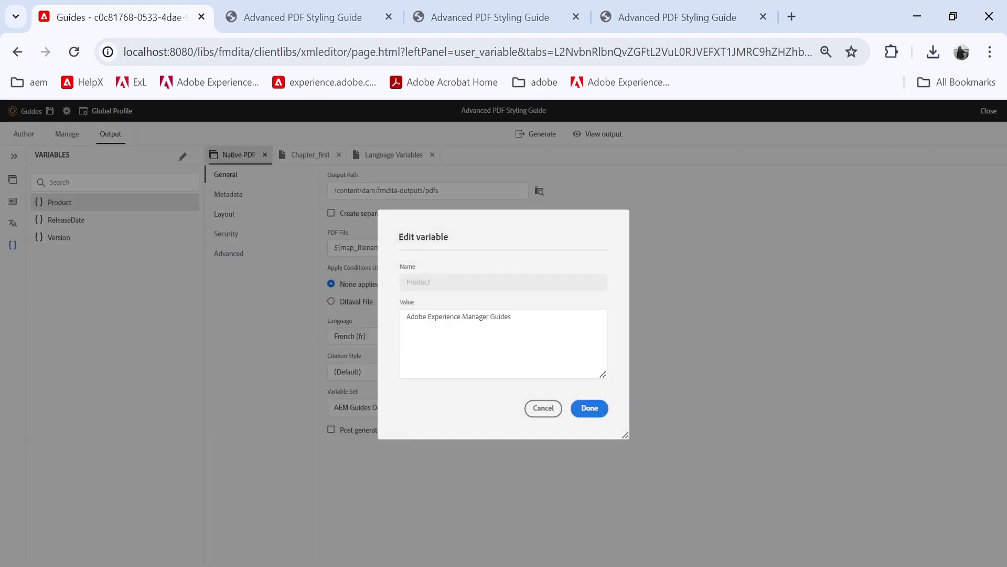
left_click(543, 411)
Step: Open the variables for editing and show the values of the AEM Guides December Release cycle set
left_click(184, 156)
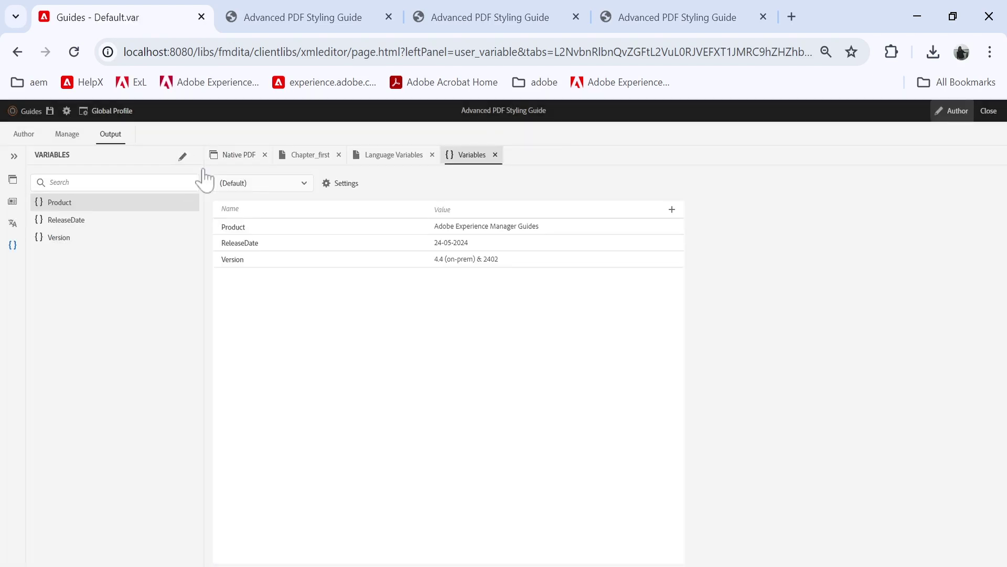
left_click(302, 183)
left_click(295, 228)
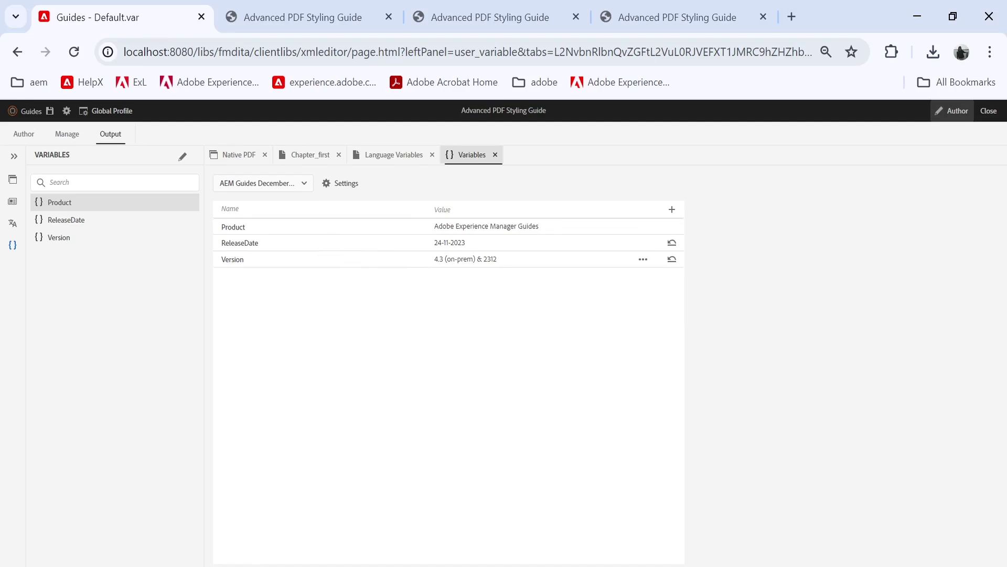
left_click(299, 185)
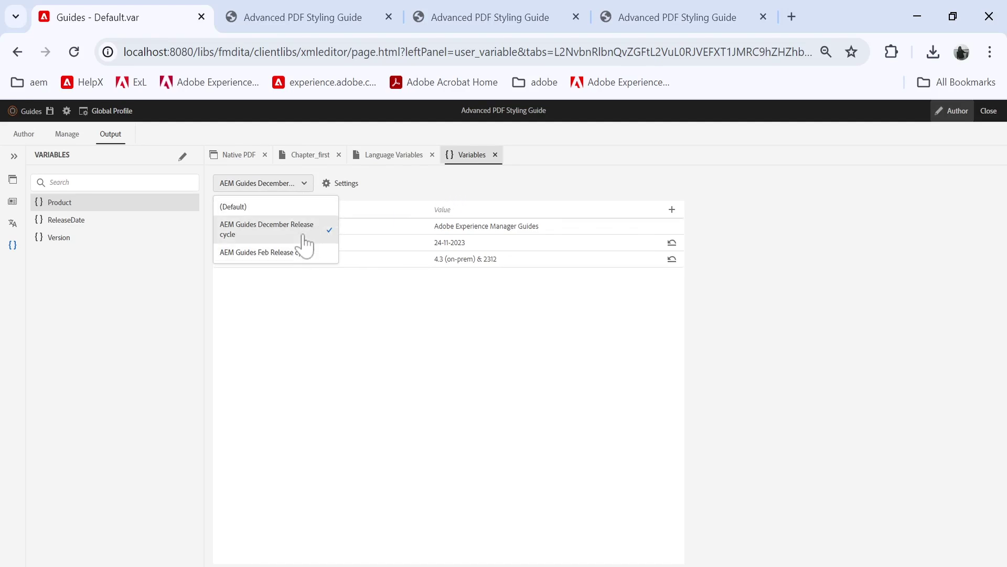
left_click(314, 315)
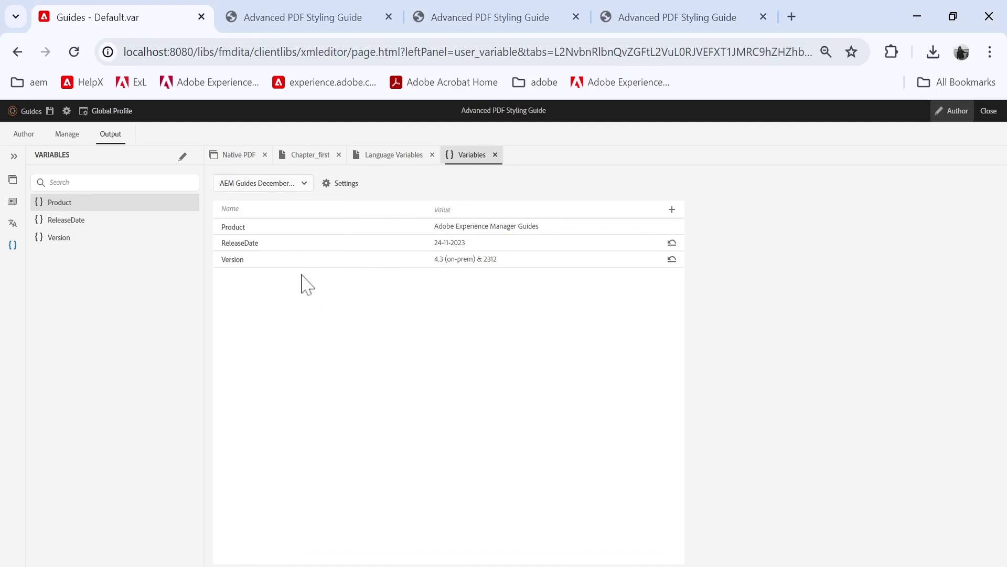
left_click(291, 185)
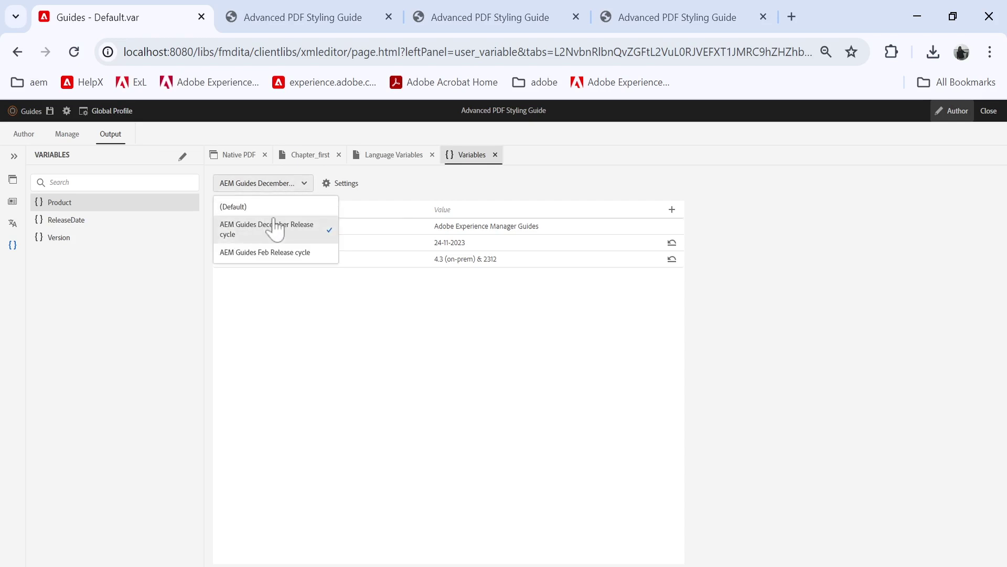
Step: Add a variable set named AEM Guides April Release cycle to the variable sets configuration
left_click(336, 185)
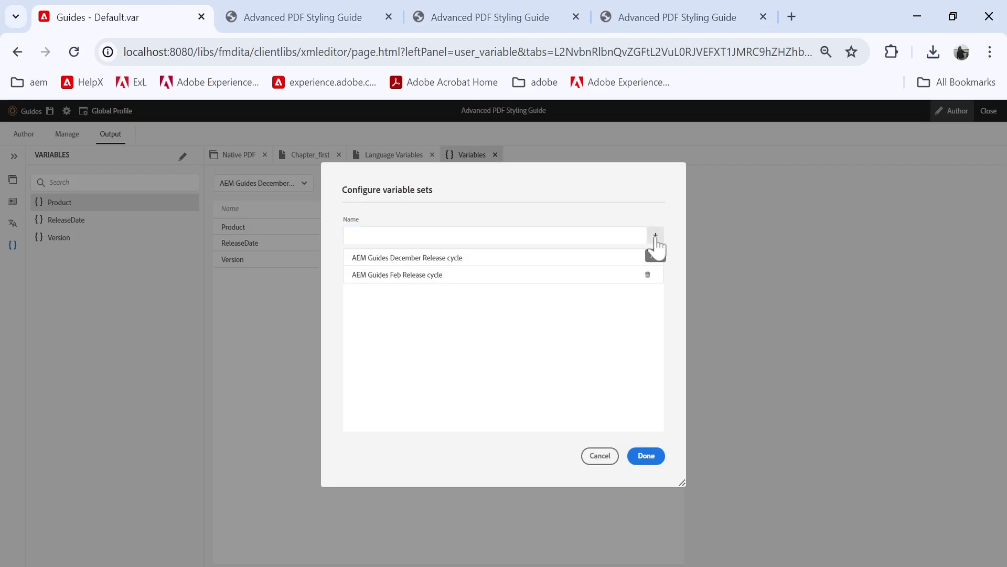
left_click(496, 236)
left_click(512, 236)
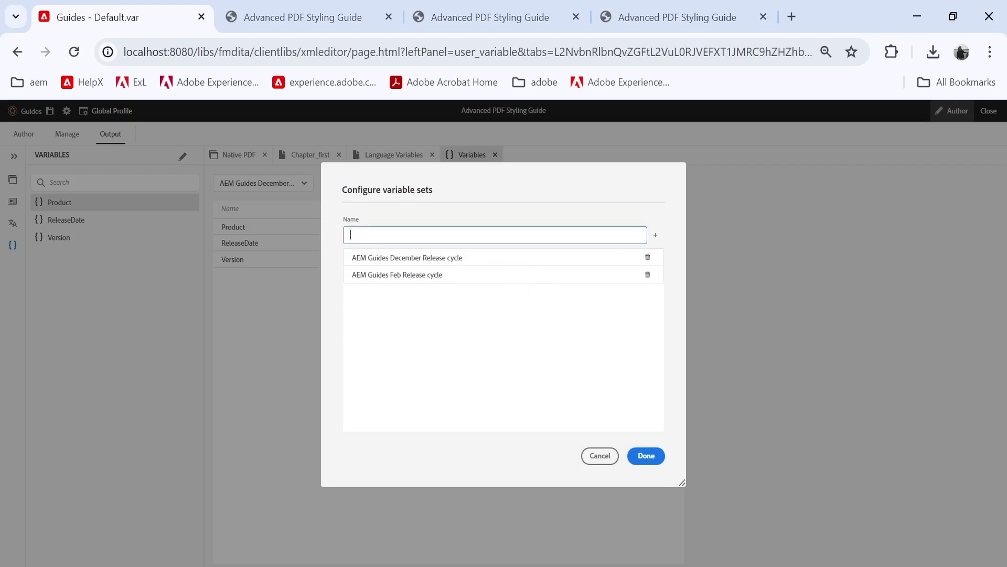
type("AEM Guides April Release cycle")
left_click(655, 235)
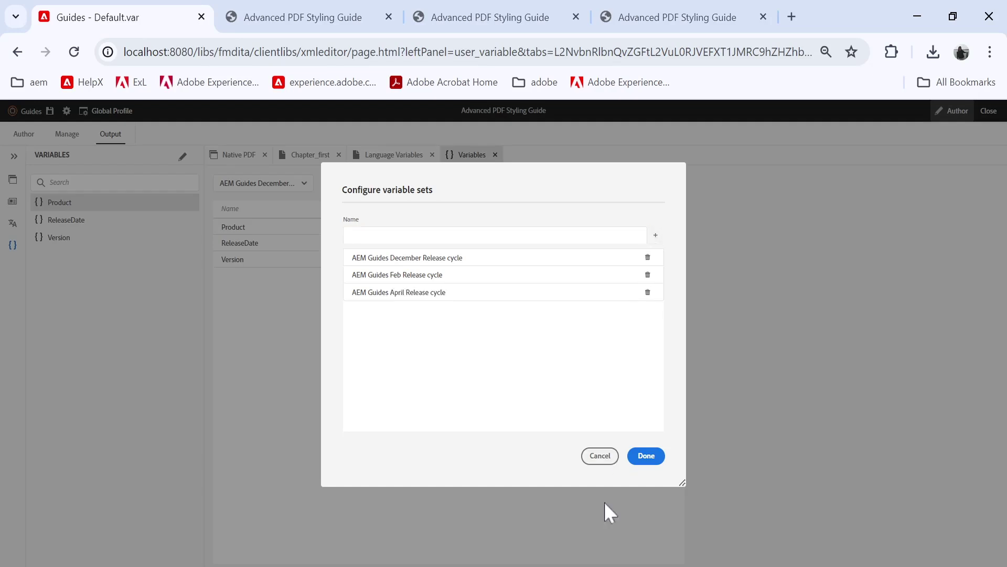
left_click(646, 456)
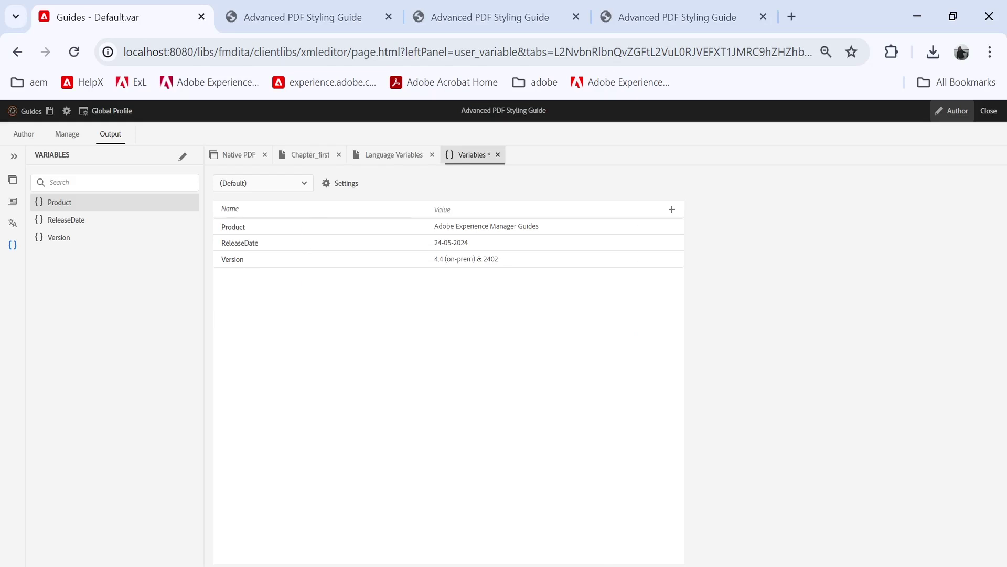
Step: Set the Version variable to 4.4 (on-prem) & 2404 in the AEM Guides April Release cycle set and save the variables
left_click(304, 185)
left_click(283, 225)
left_click(498, 259)
key("BackSpace")
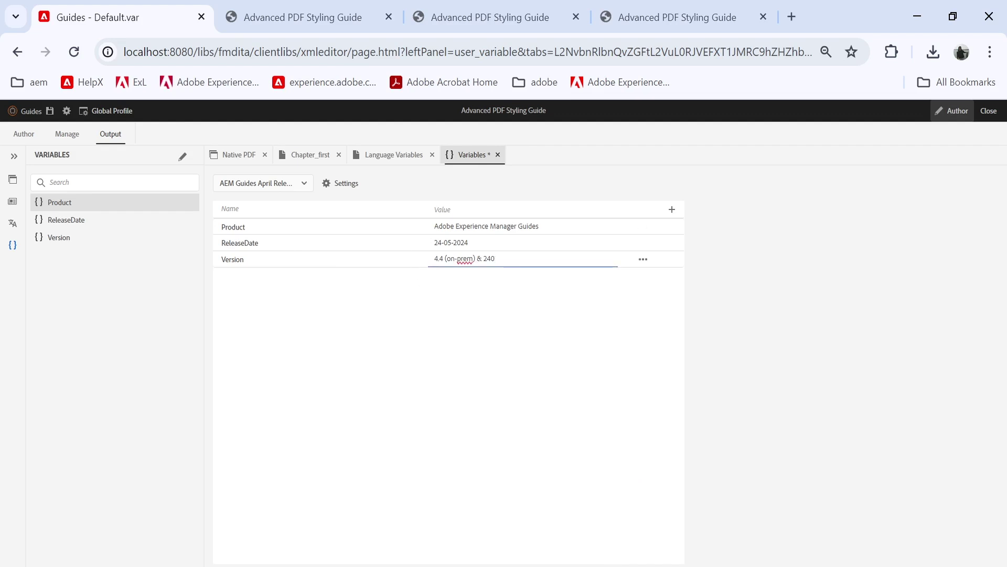
left_click(492, 326)
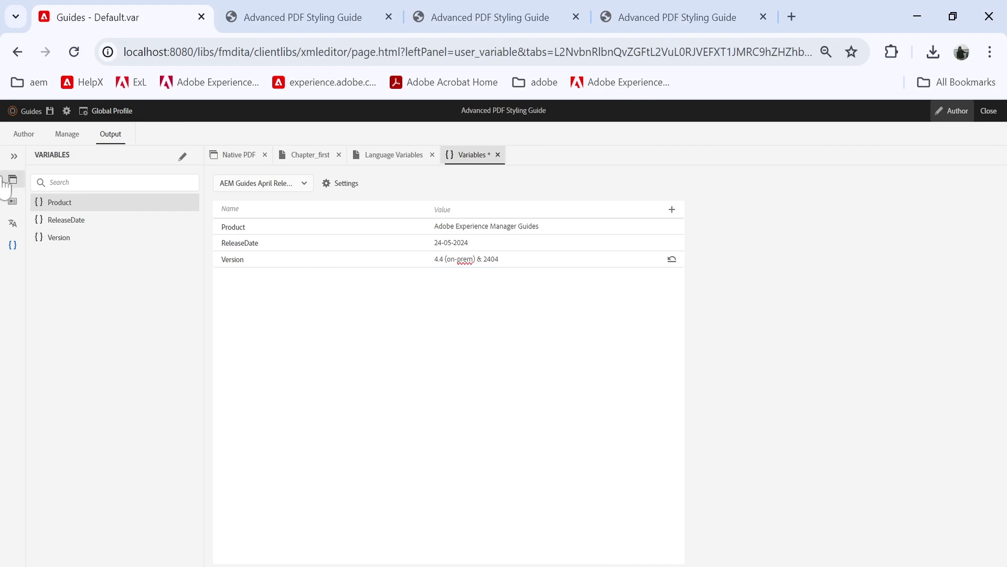
left_click(49, 112)
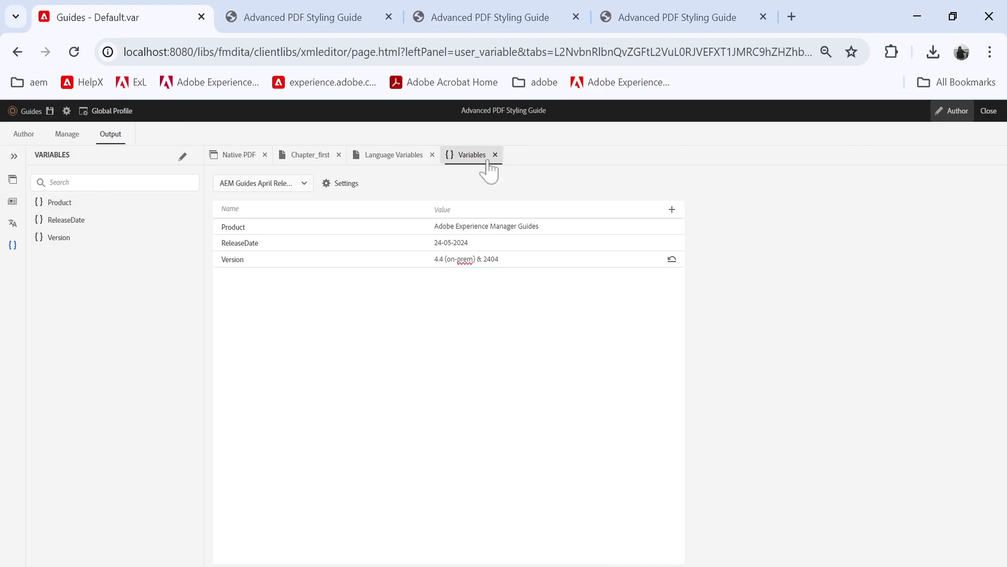
Step: Review the list of variable sets and the Native PDF preset, and examine the version and release date on the existing PDF's cover
left_click(281, 187)
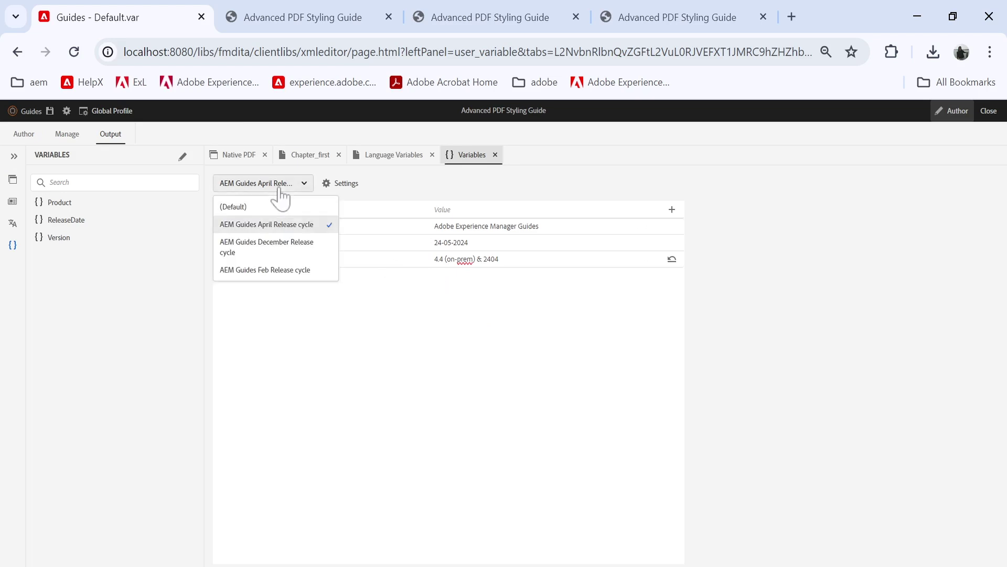
left_click(389, 314)
left_click(247, 157)
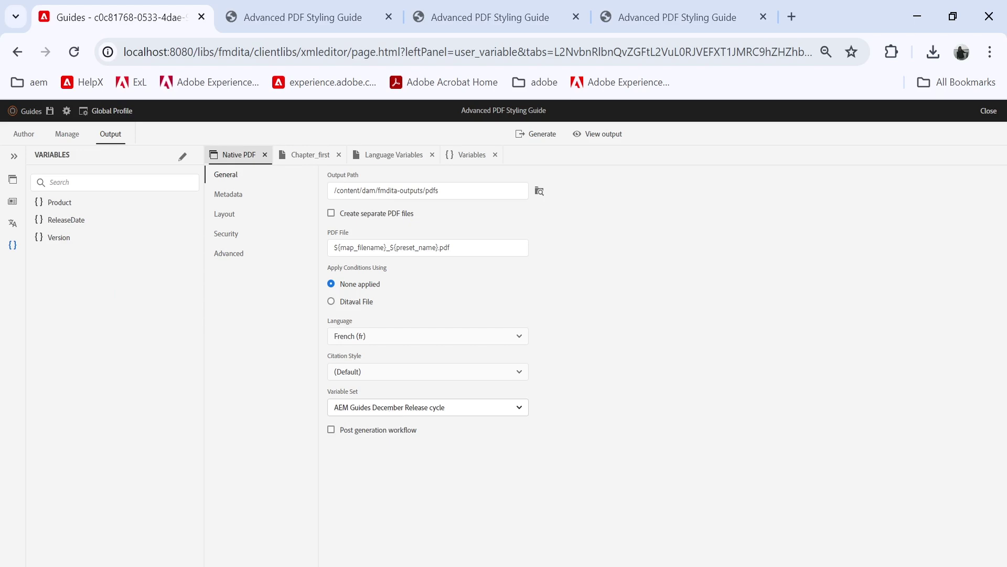
left_click(287, 19)
scroll(311, 277, "up", 20)
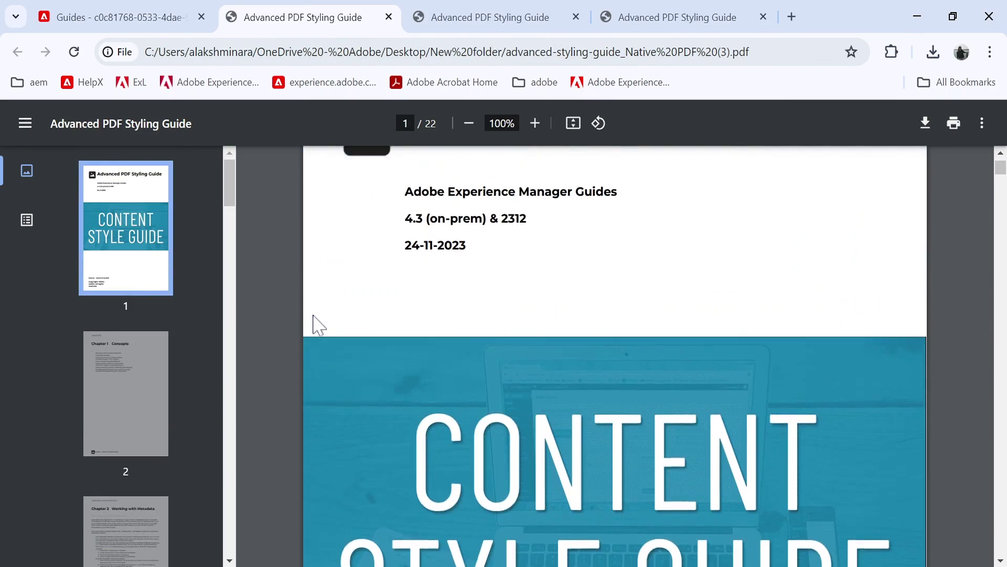
scroll(313, 324, "up", 2)
left_click_drag(502, 302, 527, 302)
left_click_drag(466, 329, 405, 329)
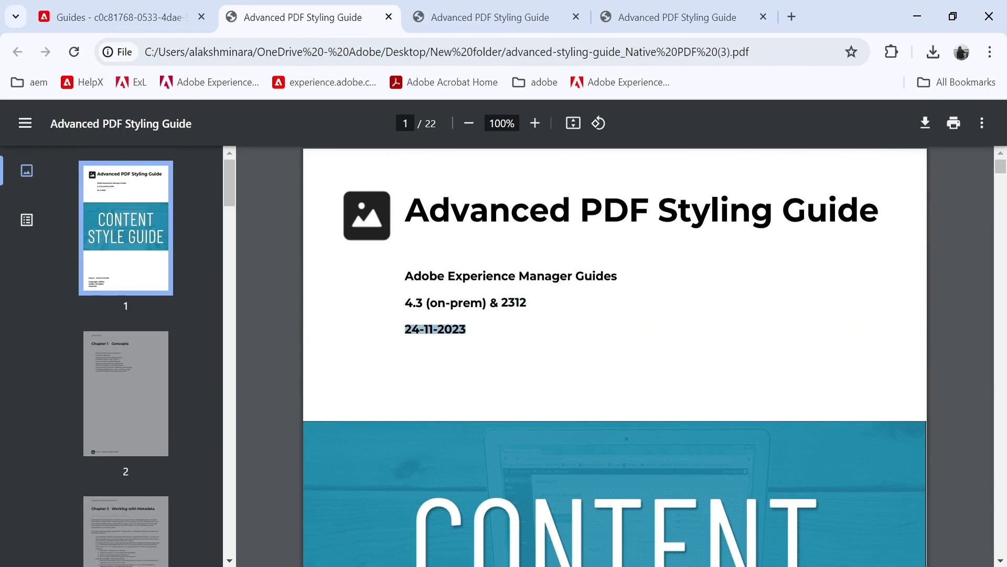
Step: Set the Native PDF preset's variable set to AEM Guides April Release cycle, save it, and generate the PDF
left_click(180, 23)
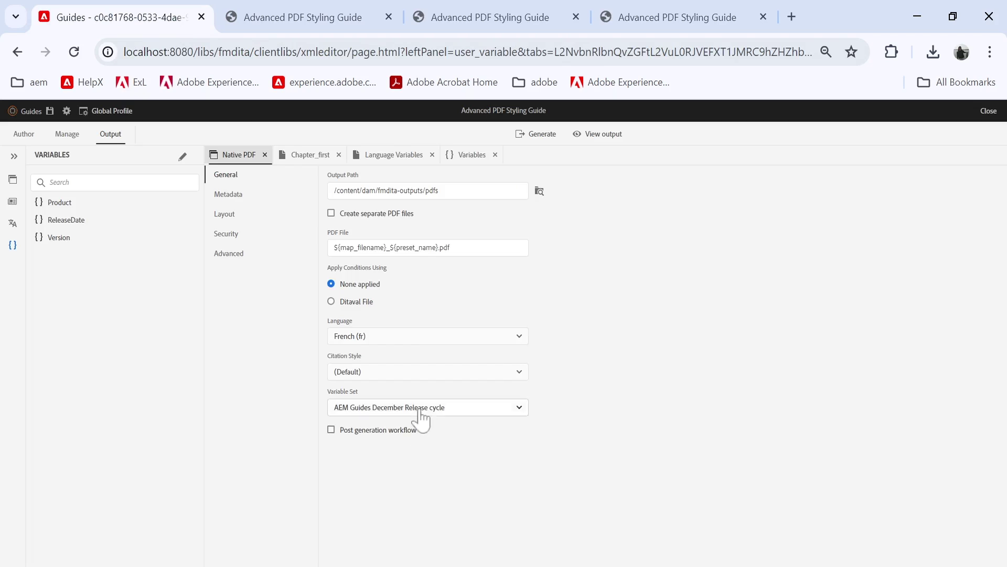
left_click(409, 410)
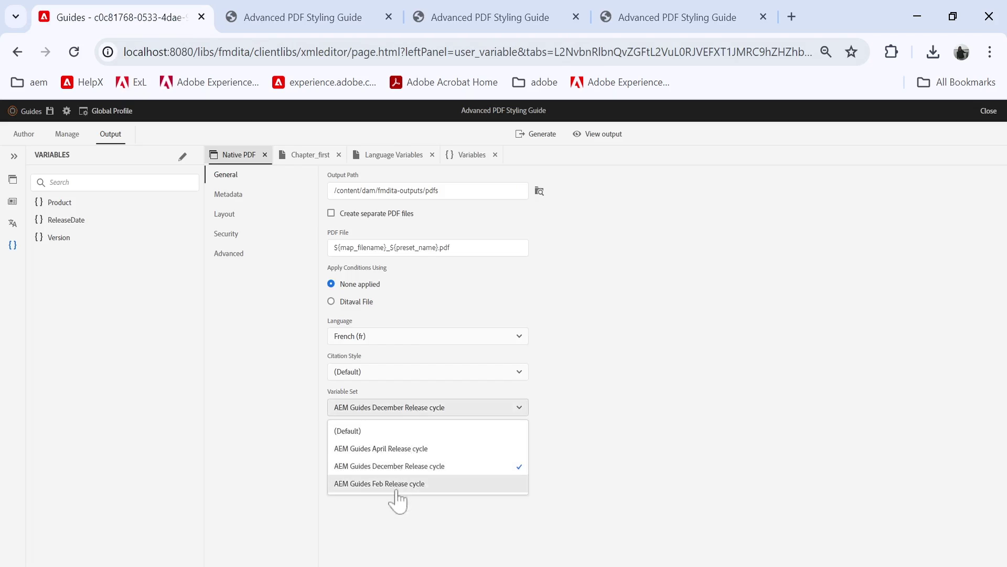
left_click(399, 453)
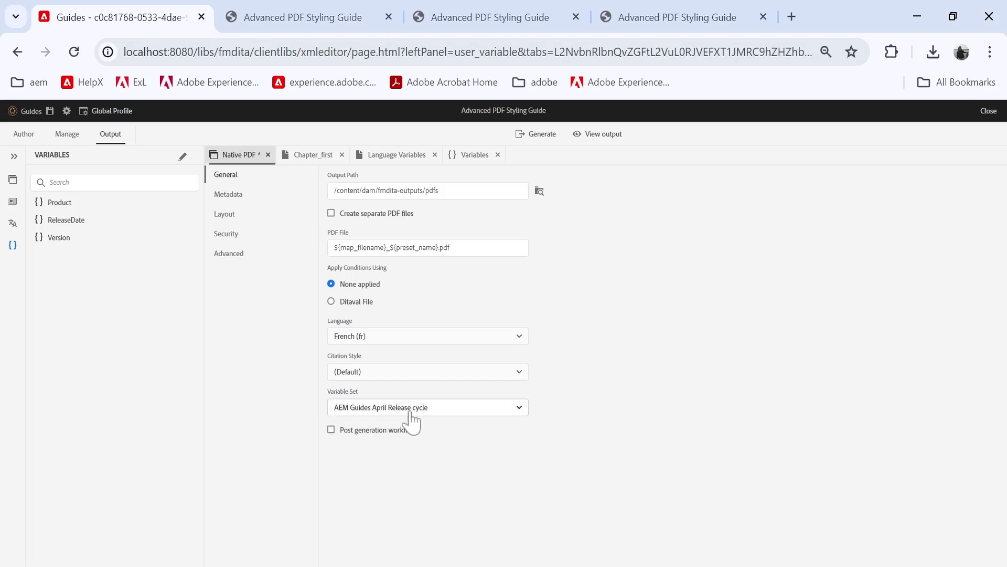
left_click(49, 111)
left_click(535, 135)
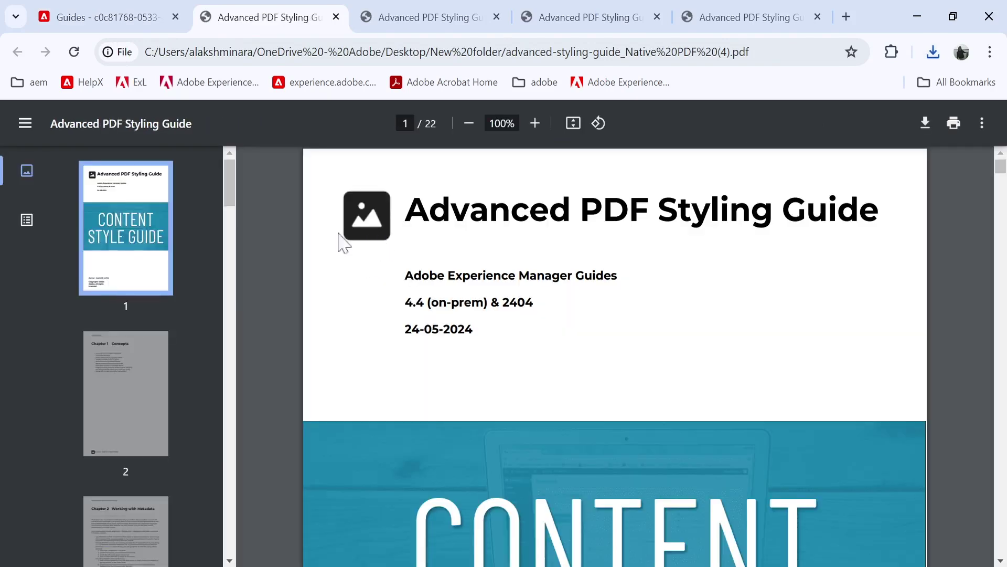
Step: Examine the product, version and release date values on the newly generated PDF's cover
left_click_drag(405, 329, 474, 329)
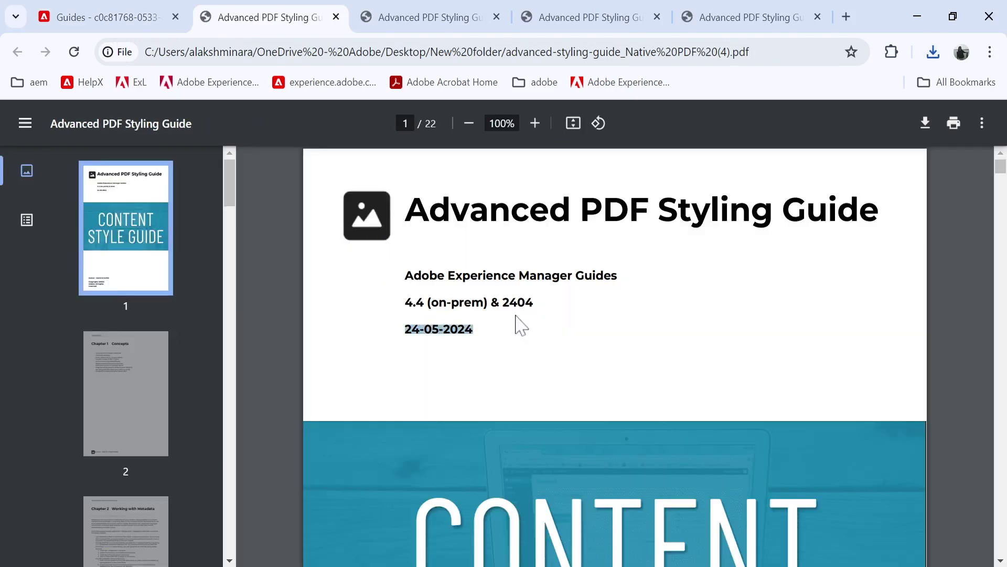
left_click(474, 329)
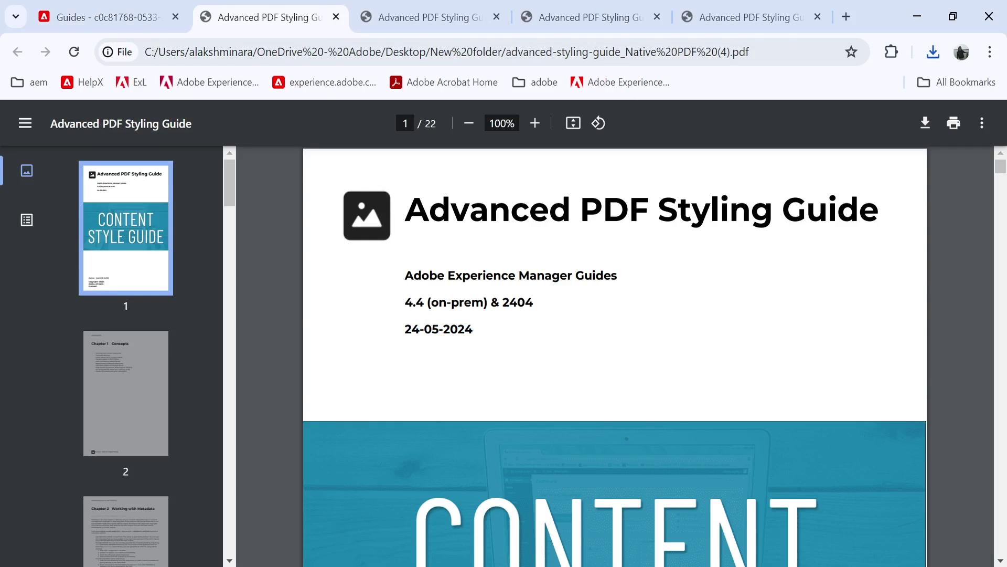
scroll(416, 288, "down", 2)
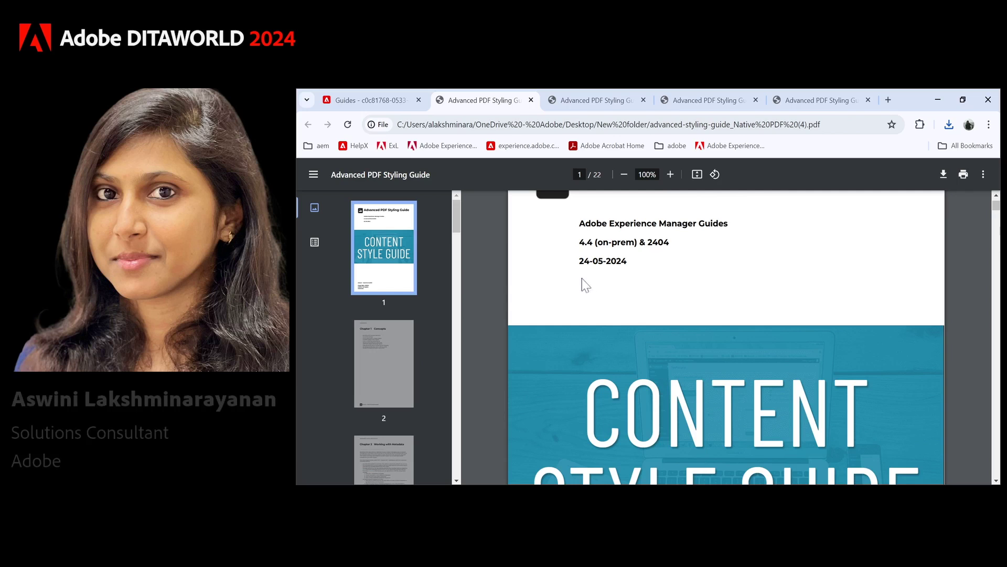
scroll(586, 286, "up", 1)
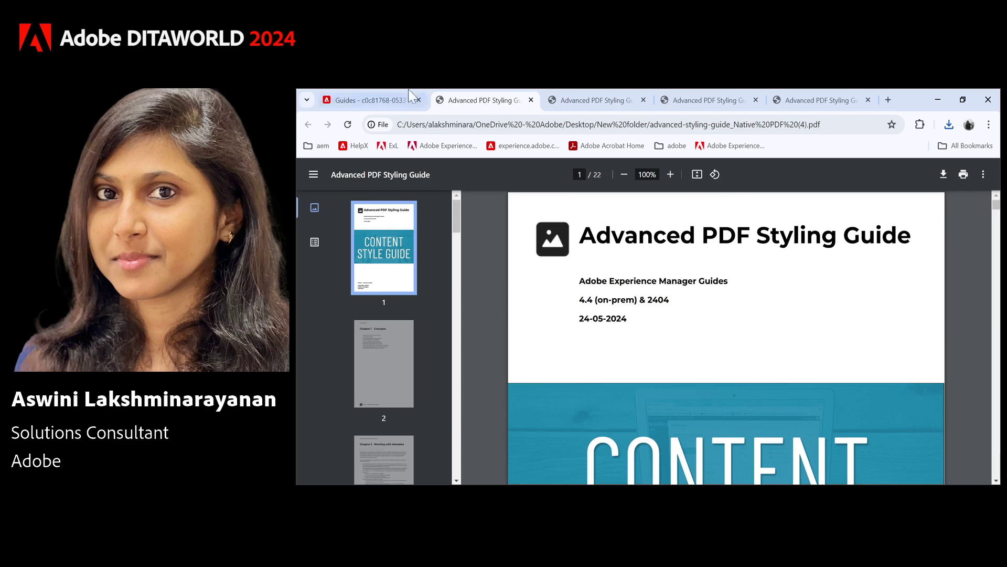
Step: Return to AEM Guides, open the Working with Cross-references topic from the map for authoring, and review its contents
left_click(367, 99)
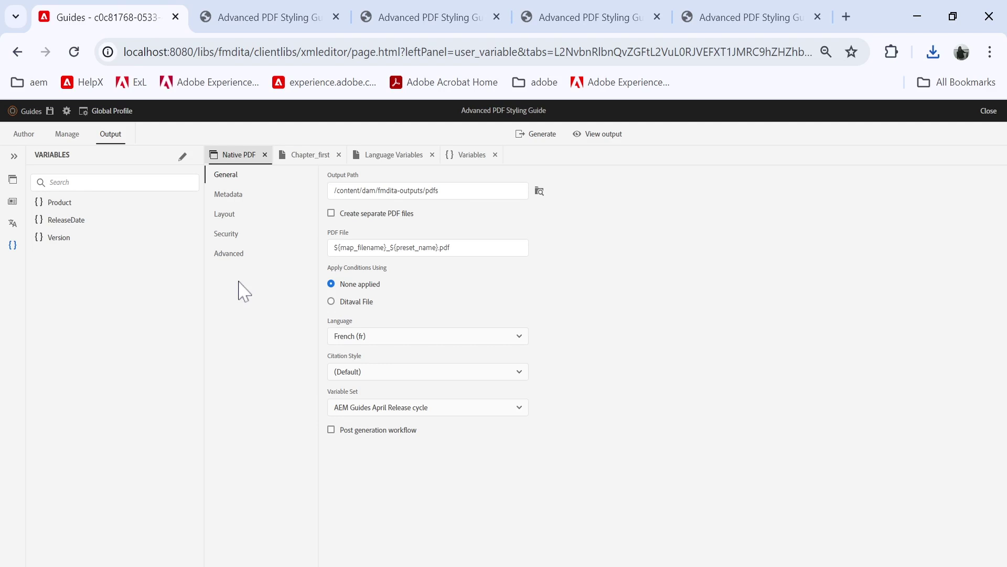
left_click(23, 135)
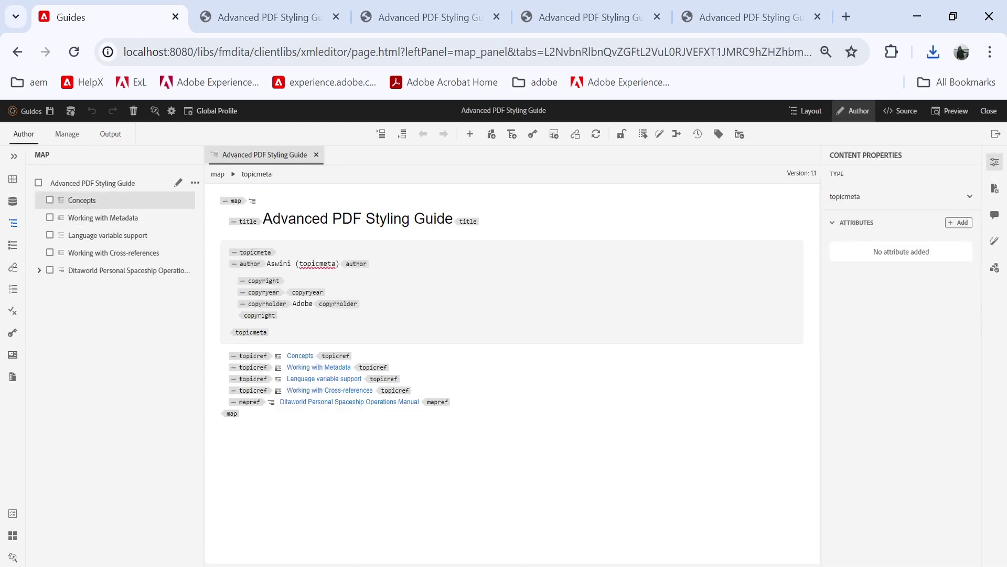
double_click(330, 390)
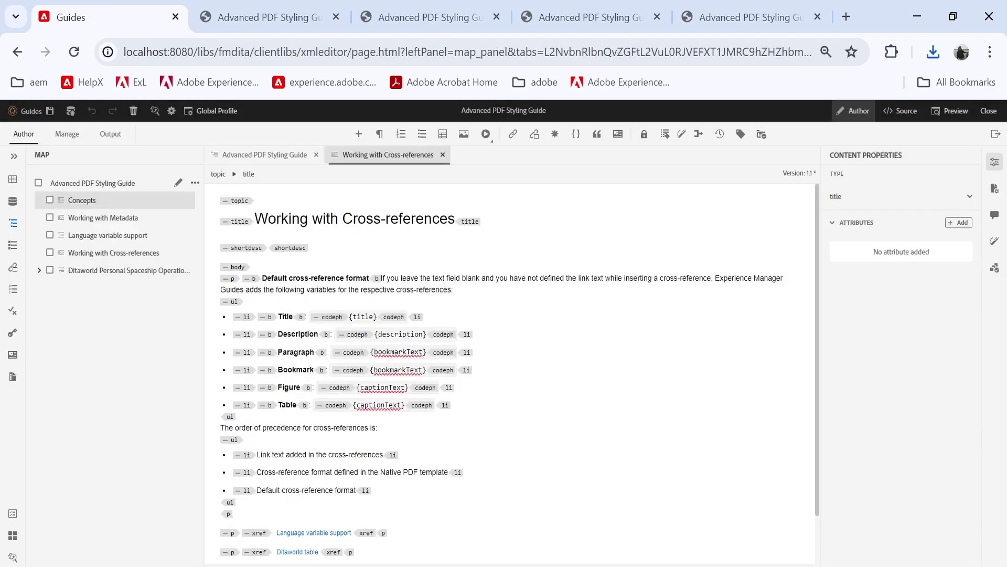
scroll(512, 368, "down", 1)
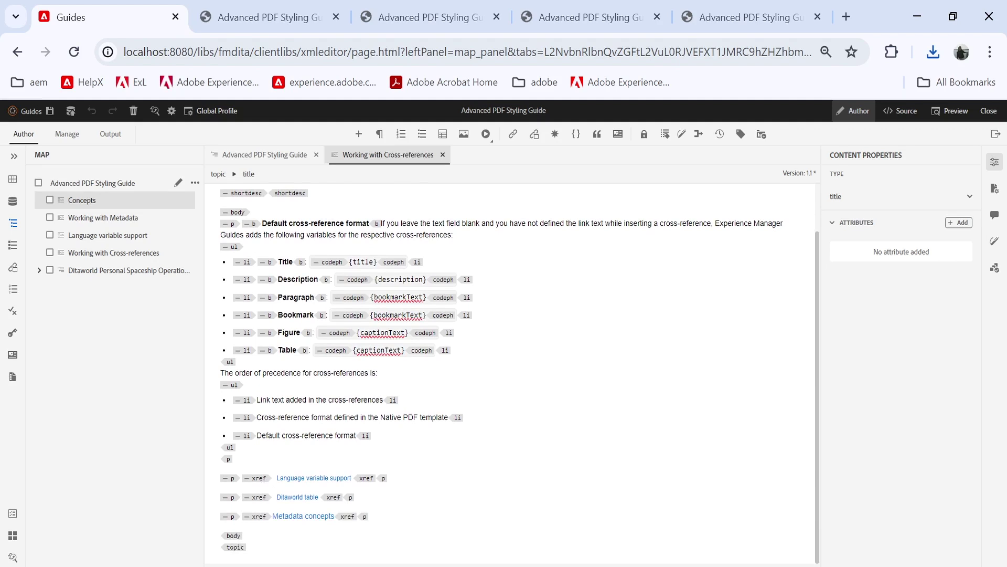
scroll(511, 367, "up", 1)
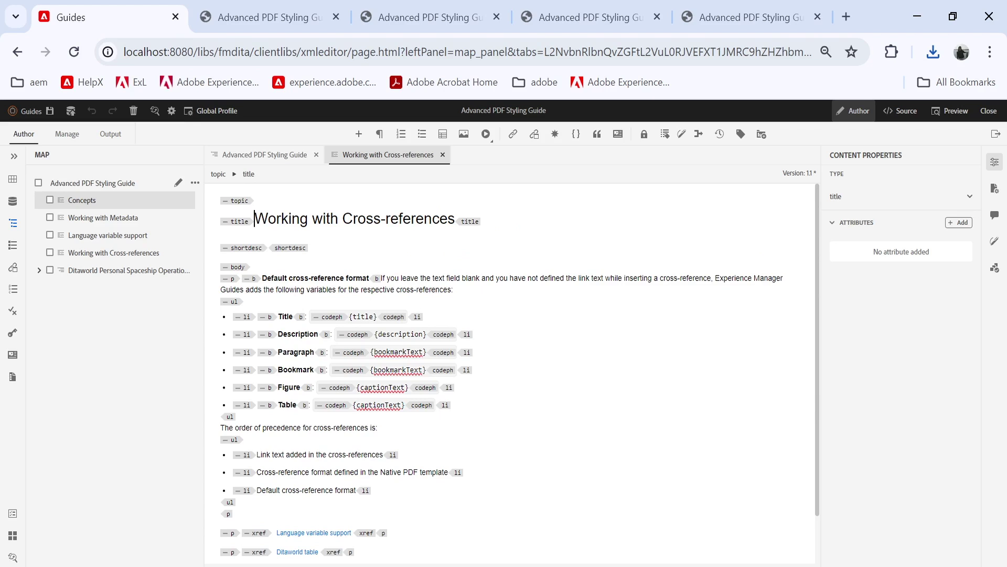
Step: Add an empty paragraph after the Metadata concepts cross-reference at the end of the topic
scroll(512, 367, "down", 1)
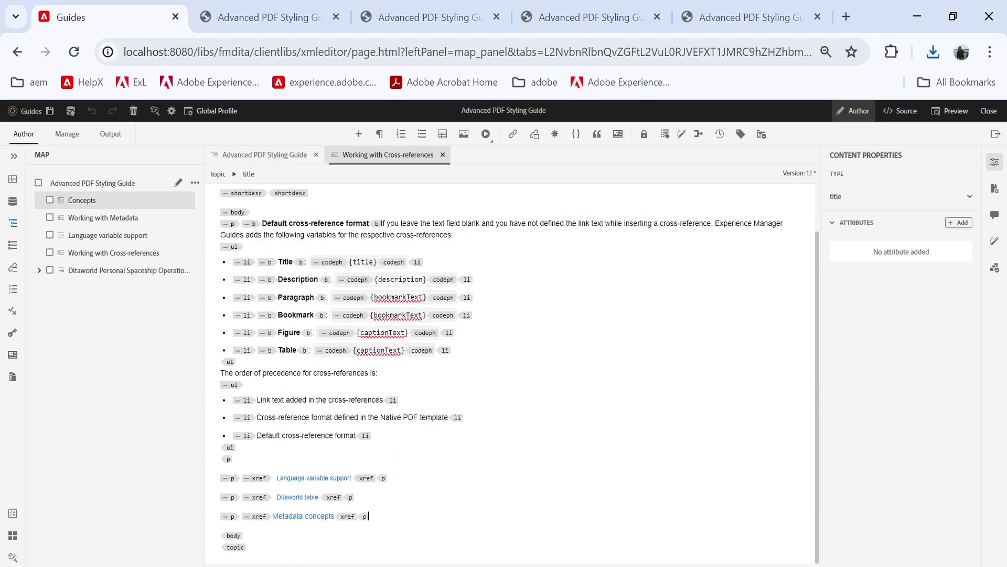
key("Return")
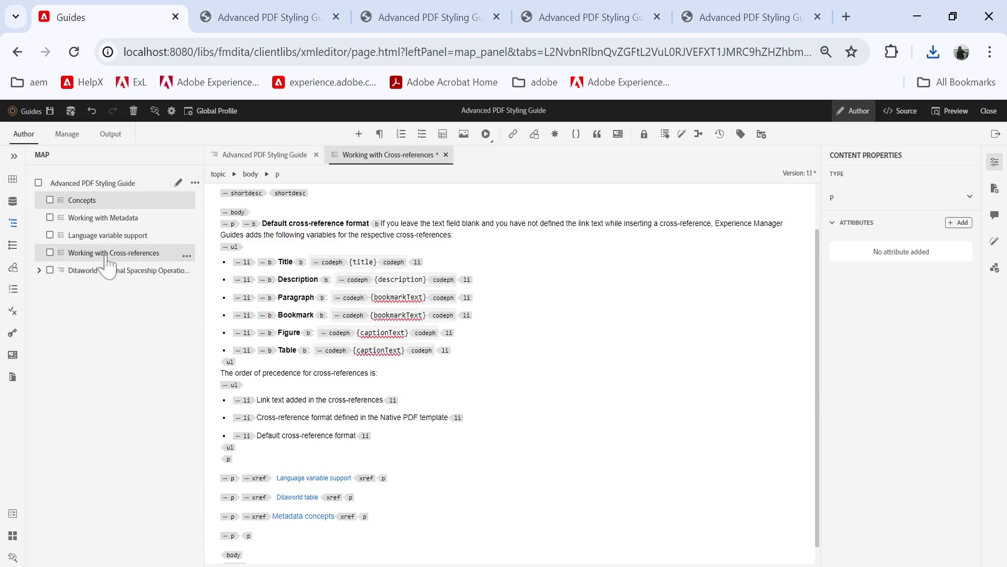
Step: Insert a cross-reference to the Working with Cross-references topic in the new paragraph, and delete it
left_click_drag(114, 278, 247, 536)
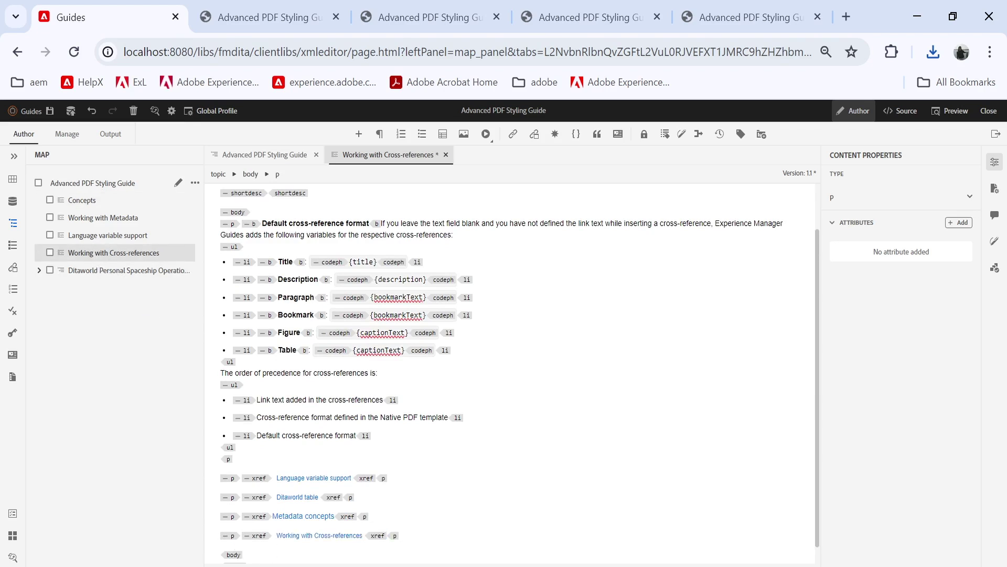
left_click(259, 537)
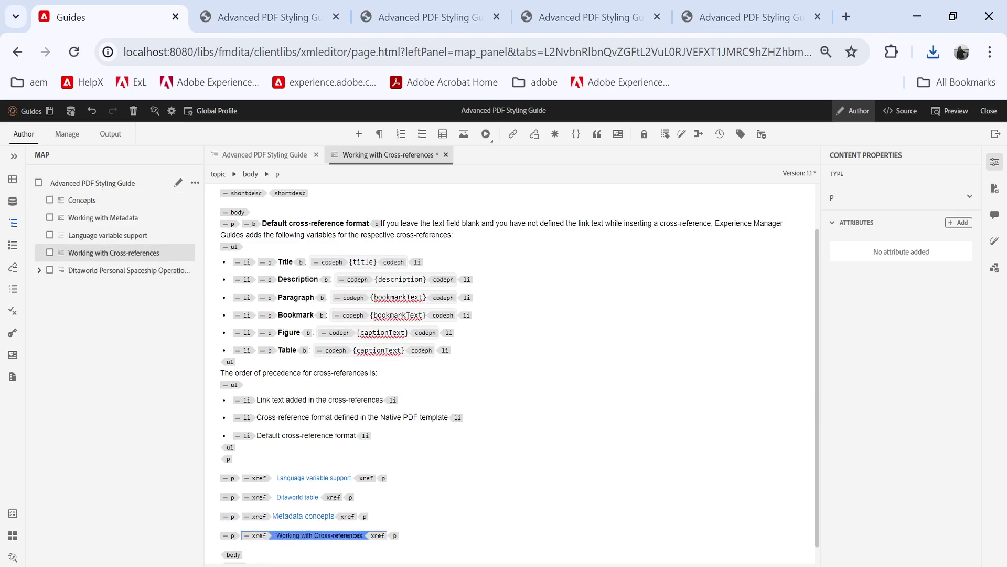
key("Delete")
Step: Insert a content-reference xref to the topic in working-with-metadata.dita in the empty last paragraph, leaving its display text blank
left_click(359, 134)
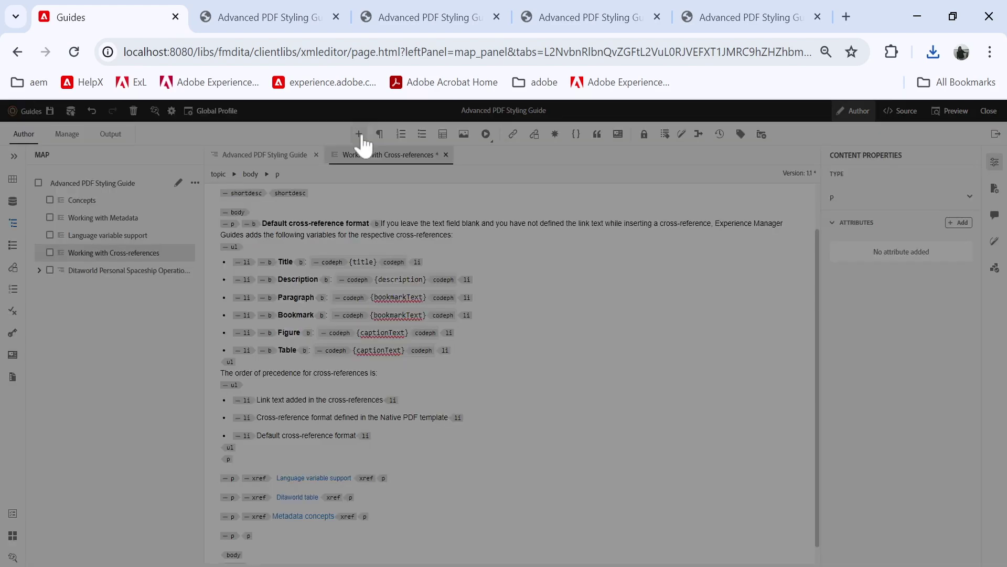
type("xref")
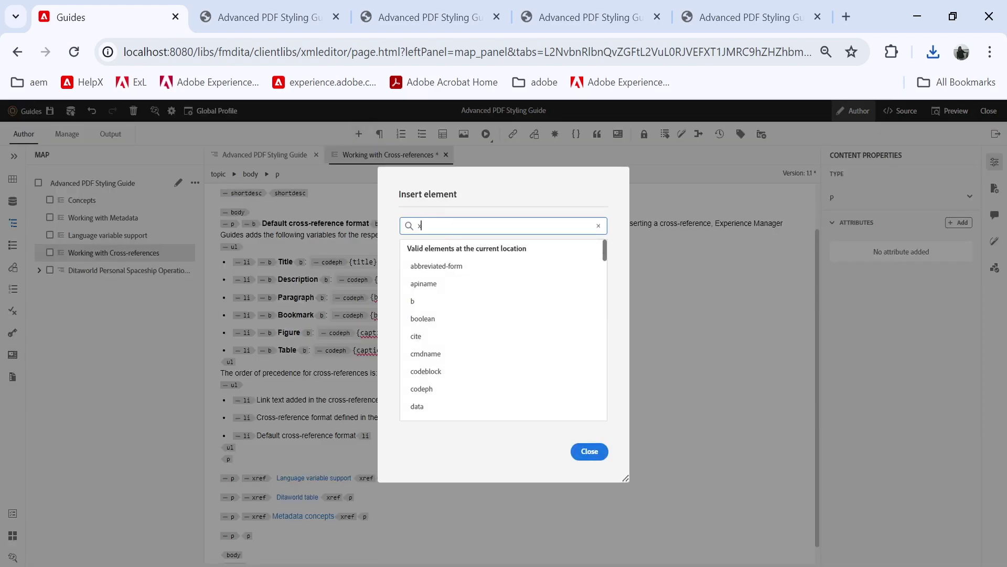
left_click(441, 267)
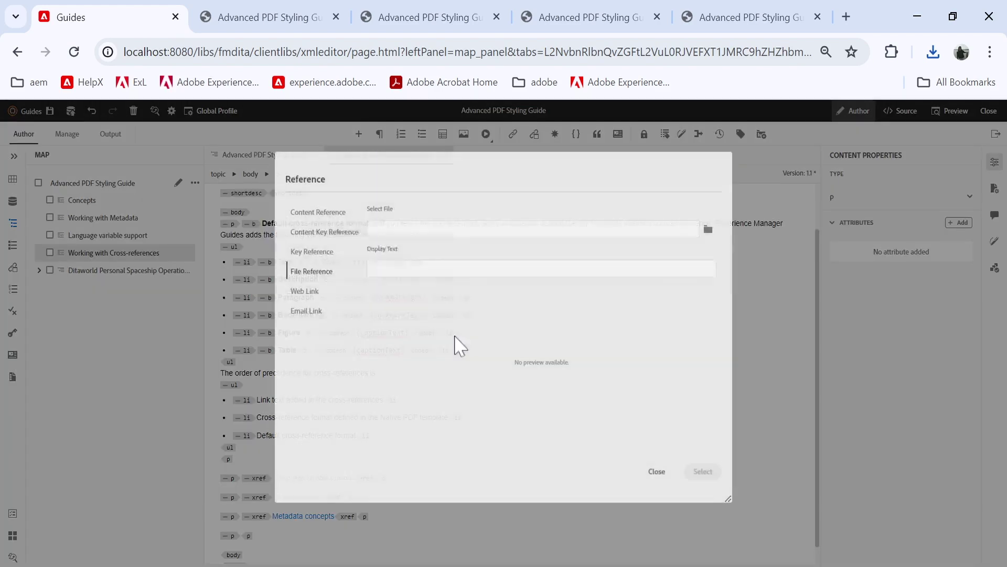
left_click(318, 209)
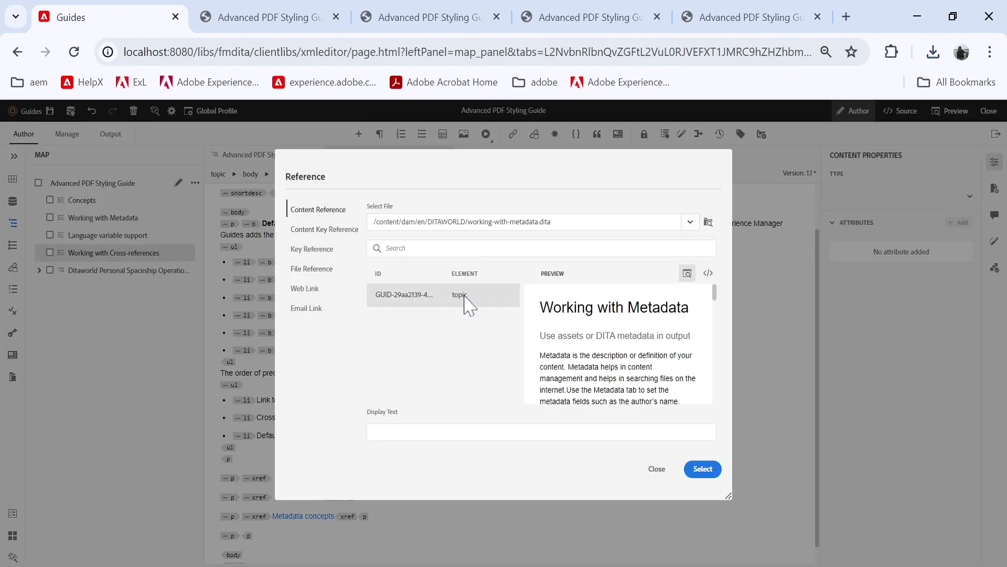
left_click(703, 478)
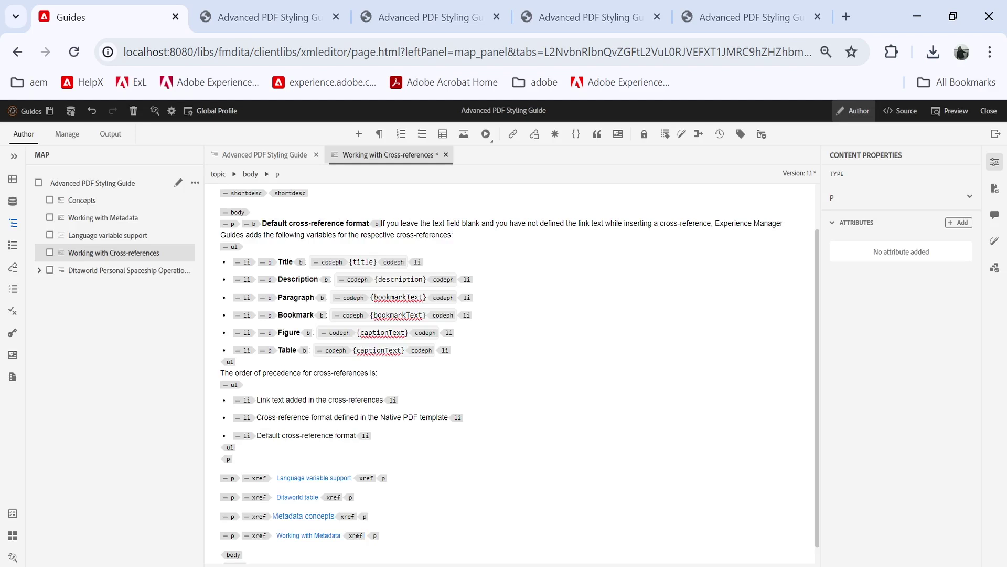
Step: Expand the Ditaworld Personal Spaceship Operations manual in the map tree and return to the Advanced PDF Styling Guide map
left_click(267, 262)
left_click(39, 270)
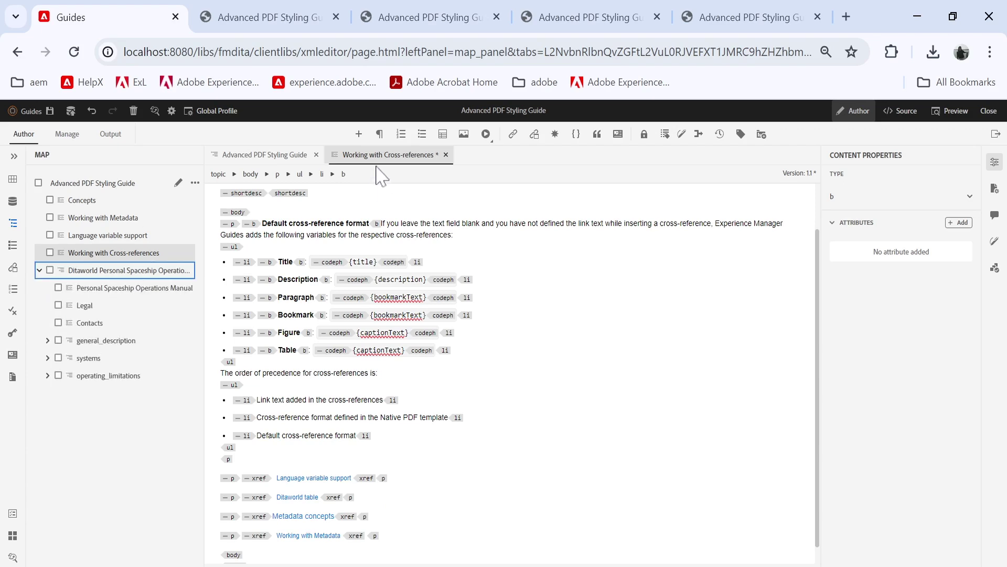
left_click(267, 156)
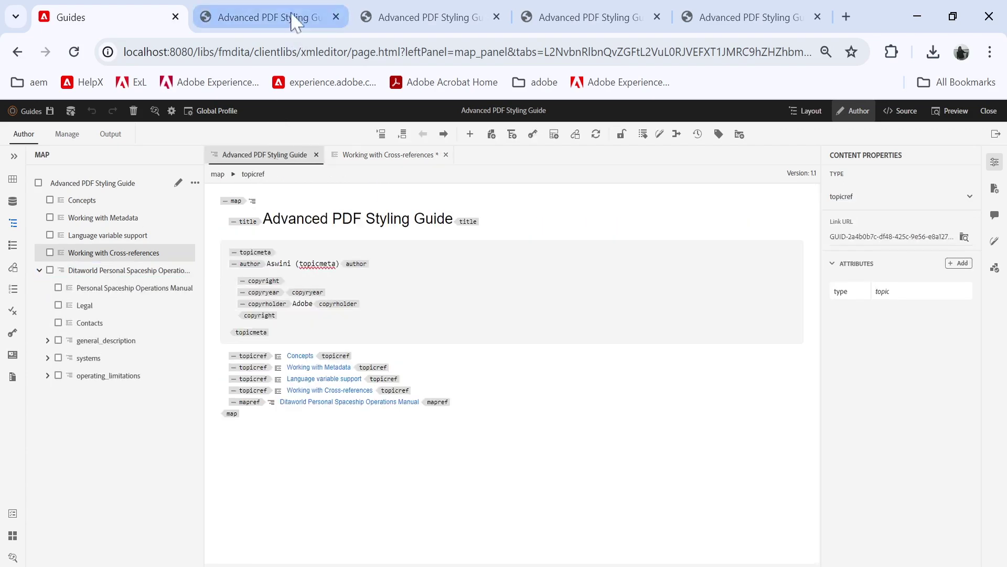
Step: Switch to the generated advanced-styling-guide_Native PDF (4).pdf and review the cross-references in Chapter 4, Working with Cross-references
left_click(299, 18)
scroll(269, 286, "down", 15)
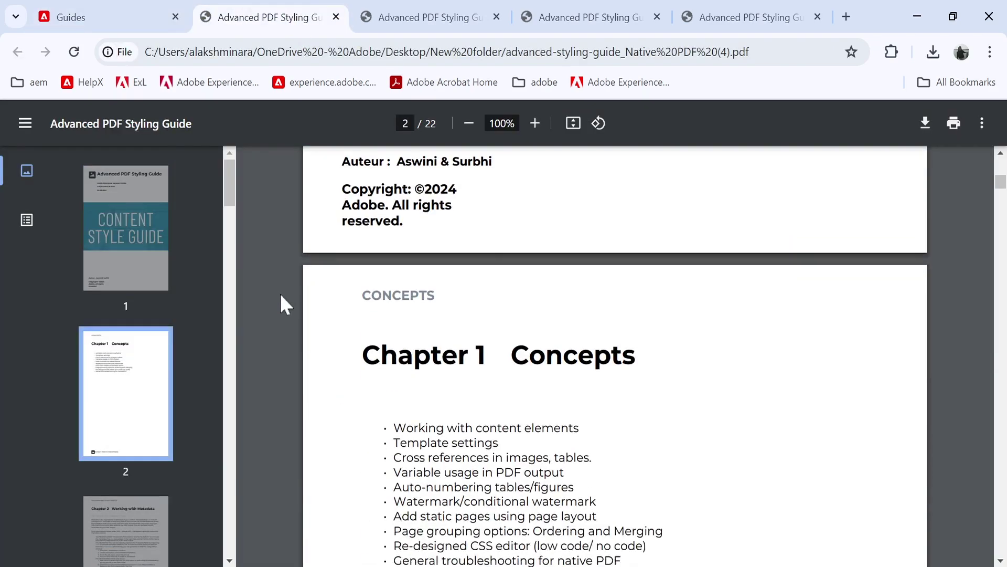
scroll(273, 313, "down", 15)
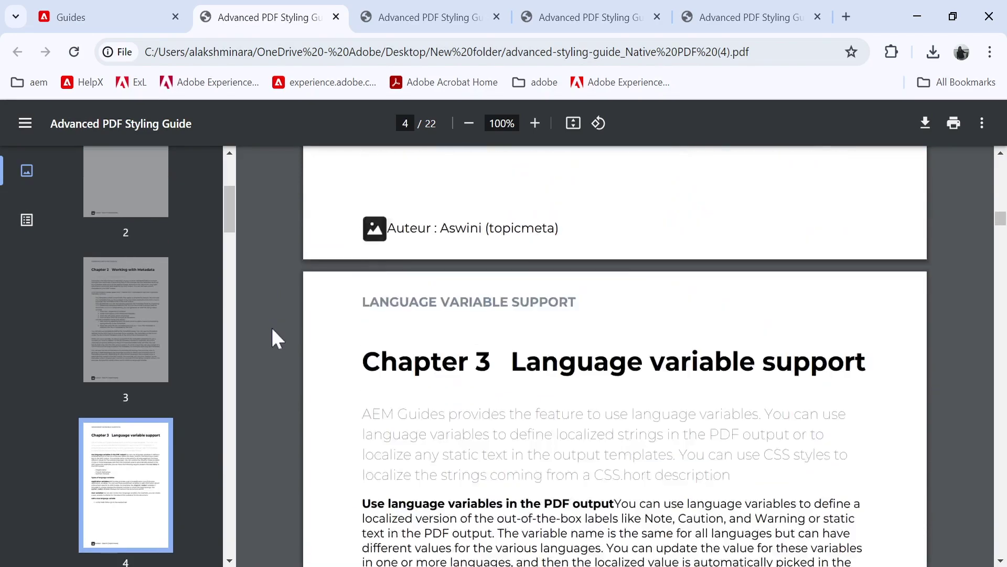
scroll(291, 350, "down", 15)
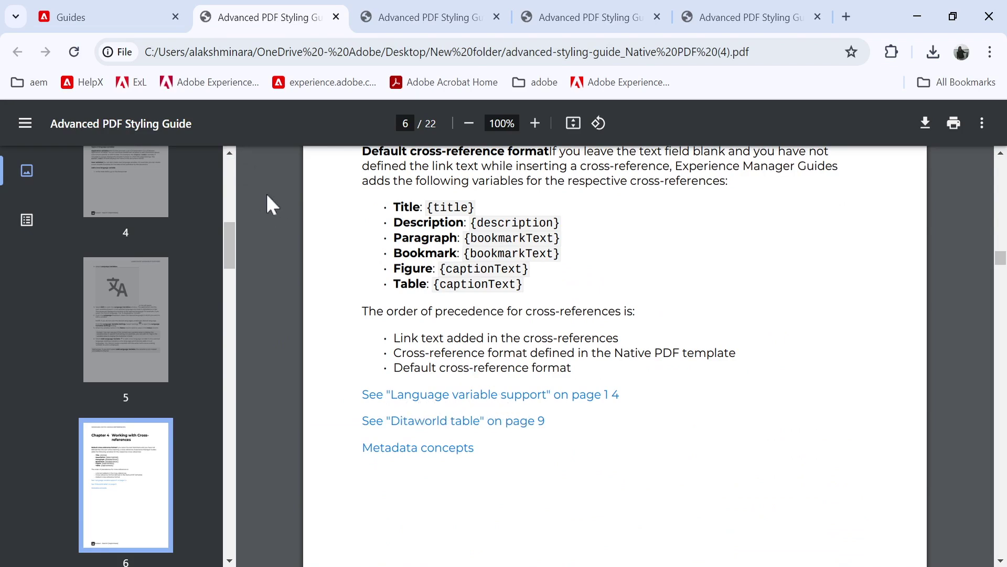
scroll(490, 315, "up", 4)
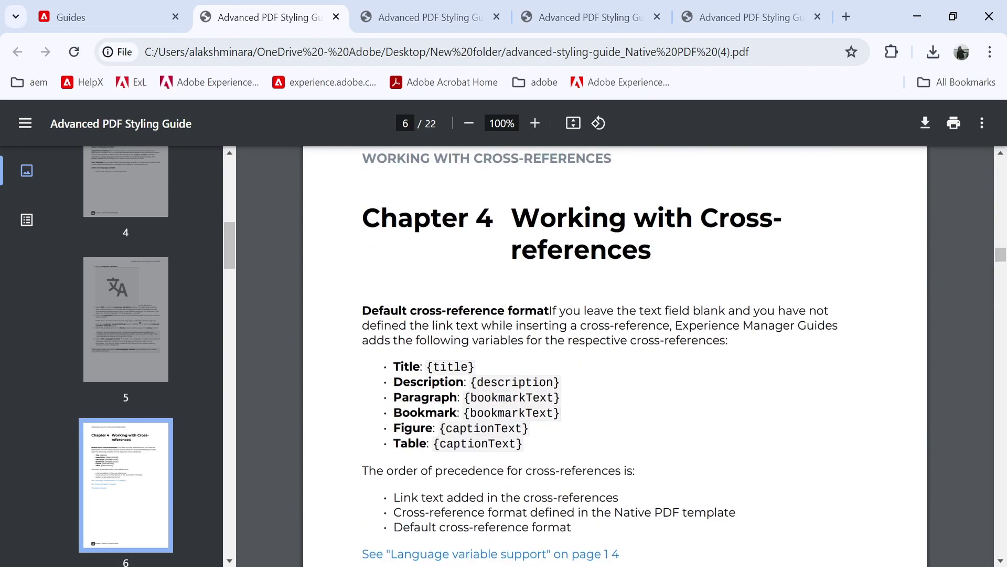
scroll(491, 315, "down", 4)
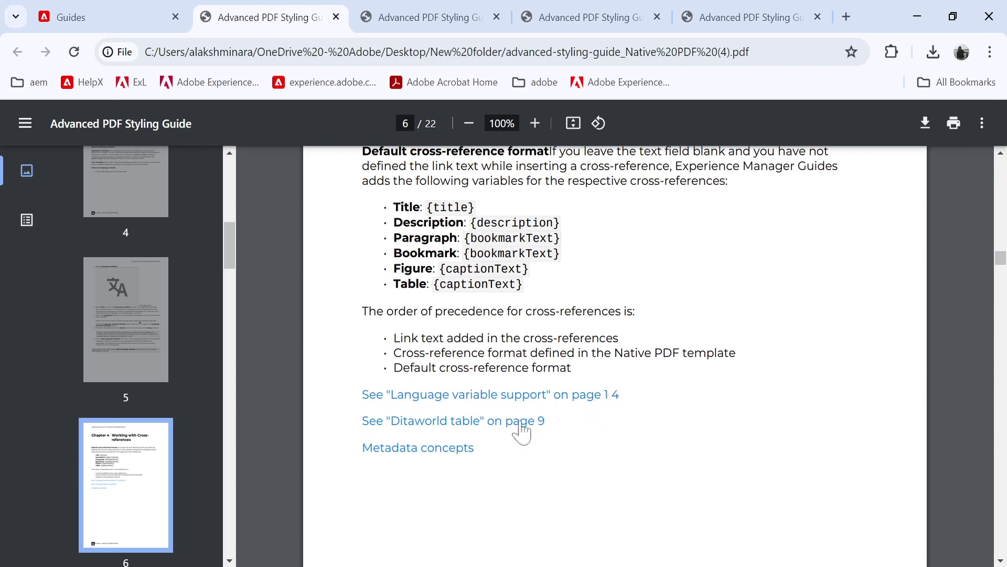
Step: Follow the Ditaworld table cross-reference, check the table's title there, and return to the links on page 6
left_click(436, 422)
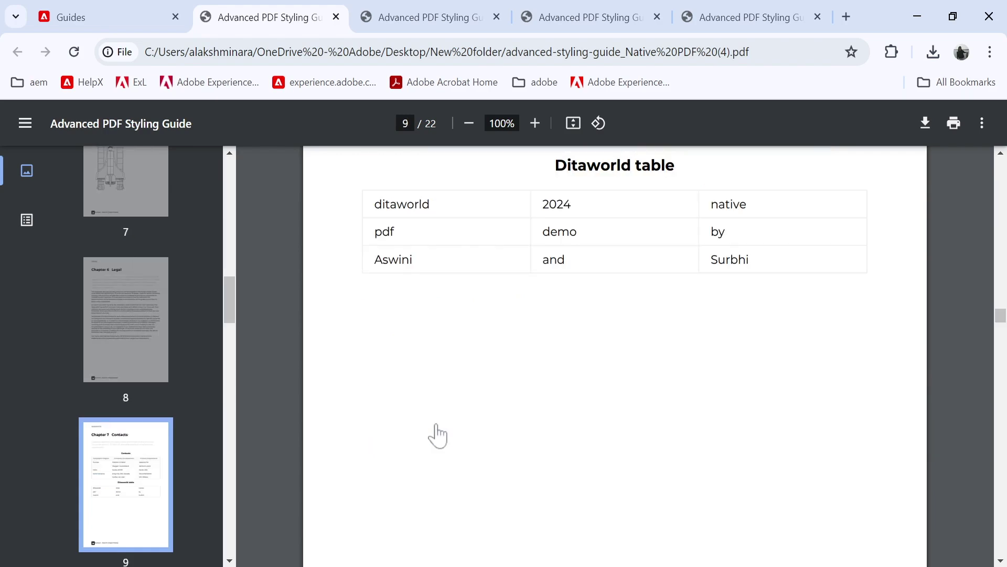
scroll(587, 195, "up", 3)
left_click_drag(556, 329, 675, 330)
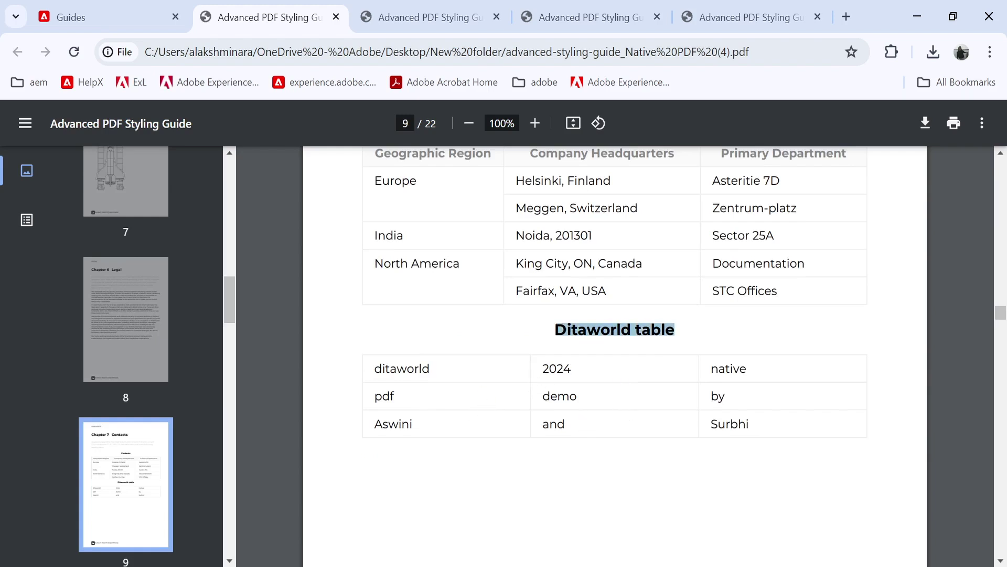
scroll(479, 344, "up", 2)
scroll(128, 265, "up", 15)
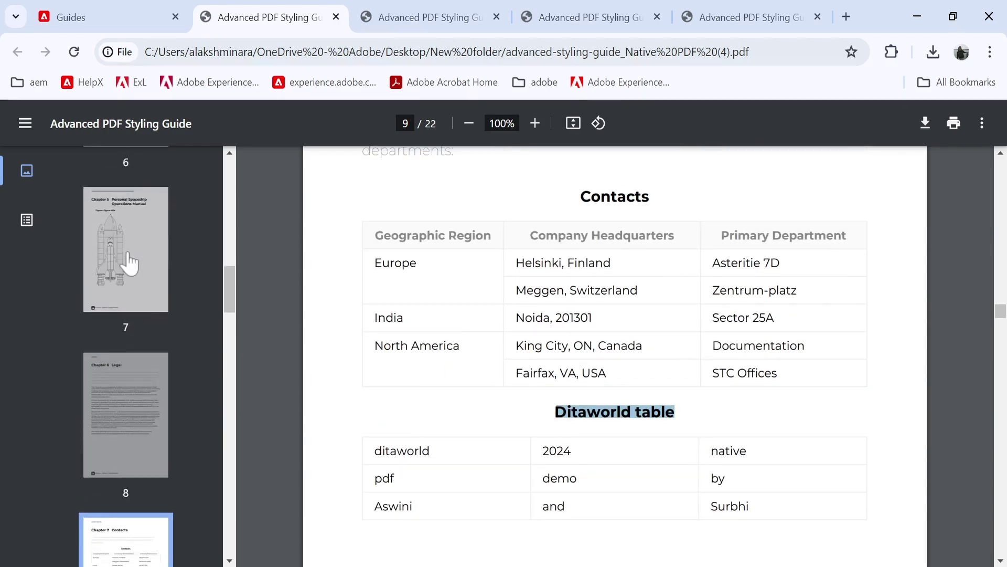
scroll(131, 305, "down", 6)
left_click(140, 465)
scroll(373, 424, "down", 5)
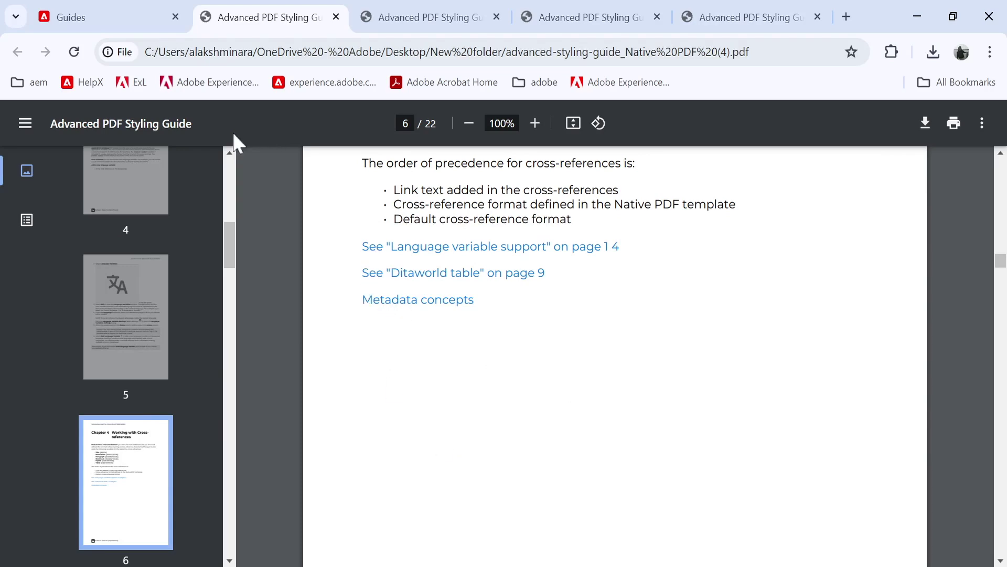
Step: Return to AEM Guides and examine the Hi-Tech(copy) template's cross-reference formats, highlighting the bookmarkText variable in the Bookmark format
left_click(149, 16)
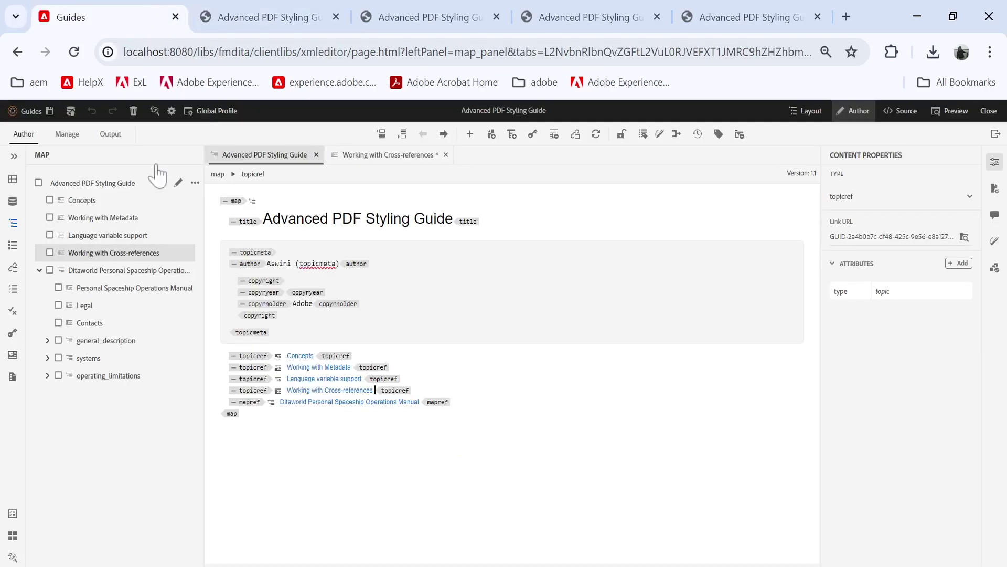
left_click(110, 134)
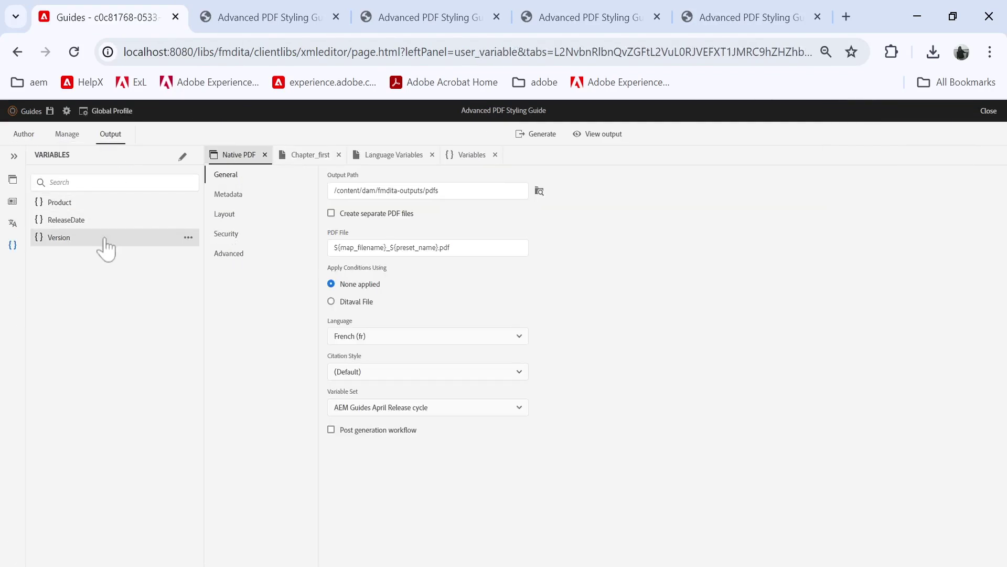
left_click(12, 201)
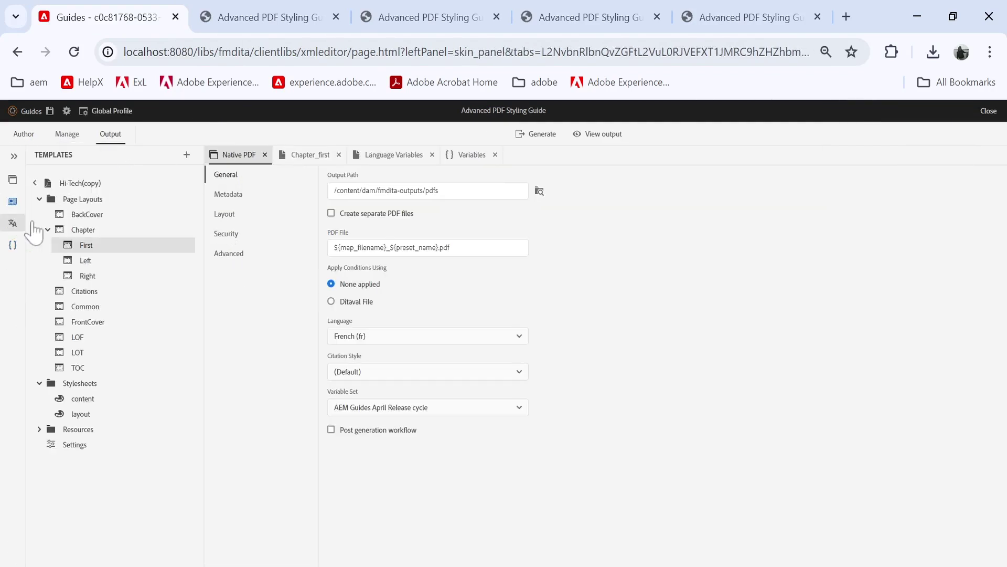
left_click(83, 446)
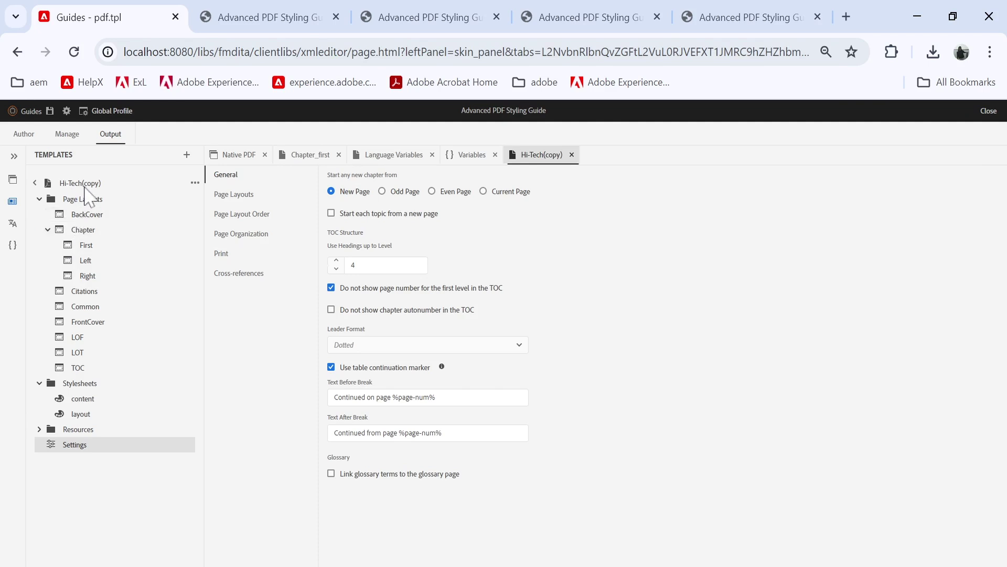
left_click(234, 273)
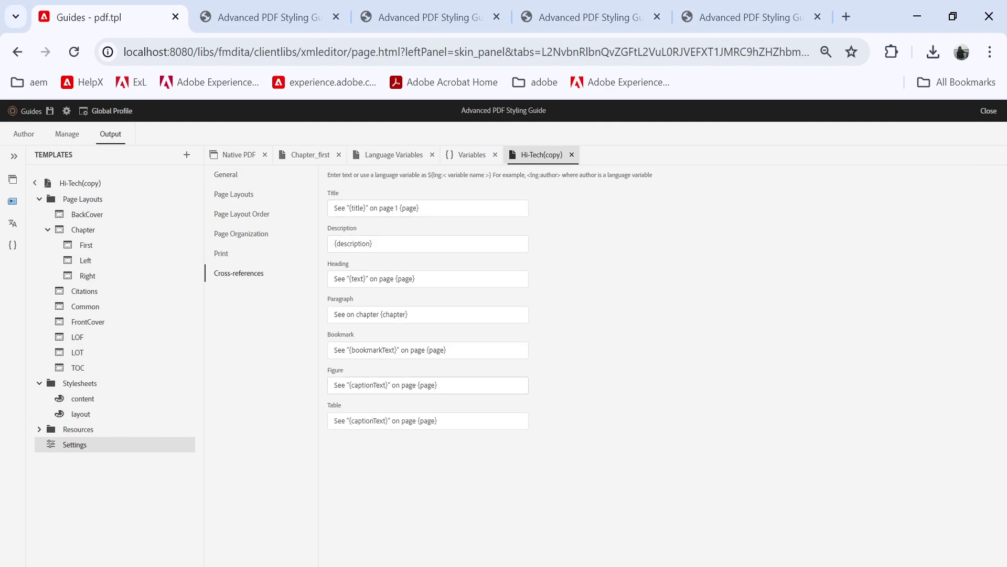
left_click_drag(350, 350, 395, 350)
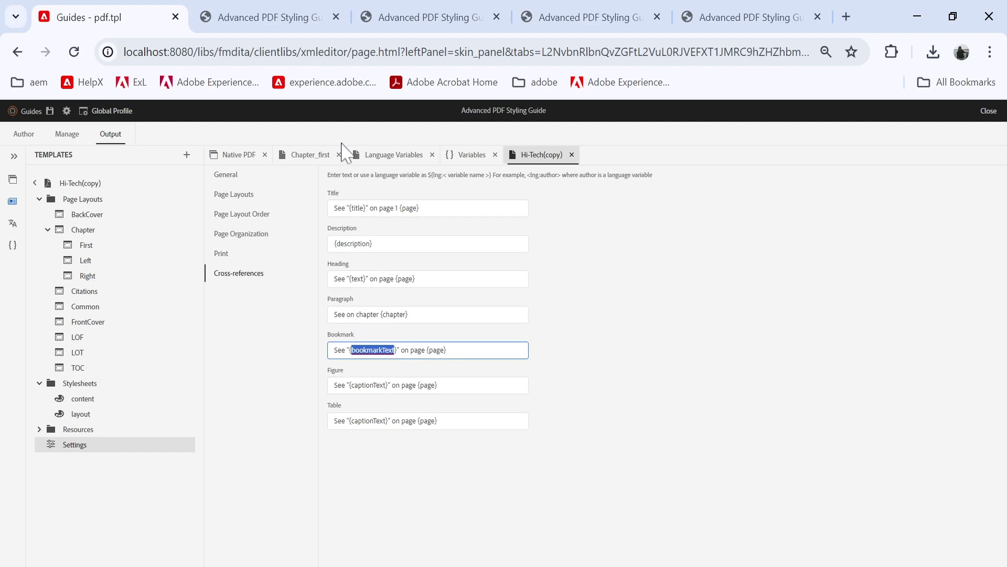
Step: Review the French language variables, the Native PDF preset's general settings and the Chapter_first page layout, and return to authoring
left_click(385, 156)
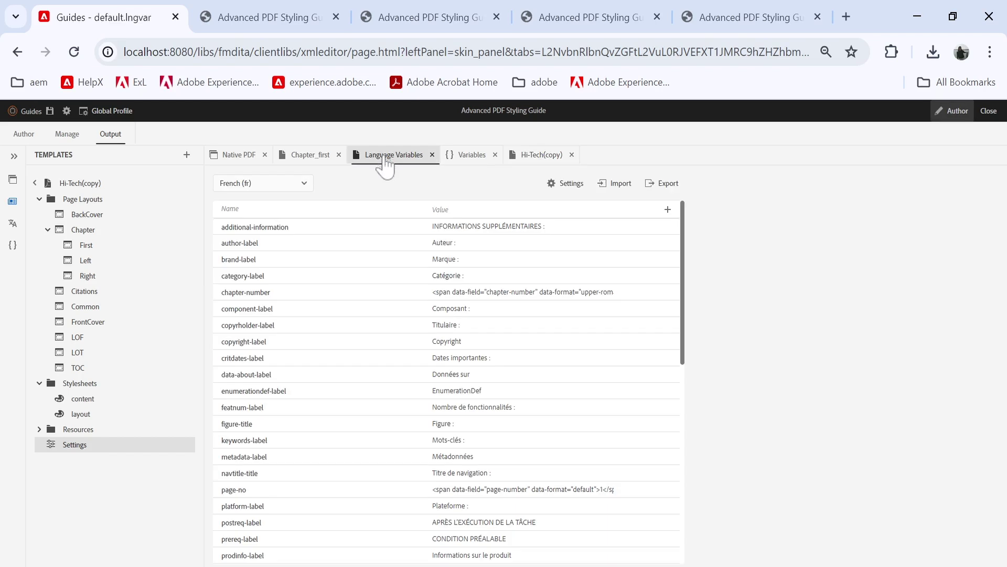
left_click(241, 160)
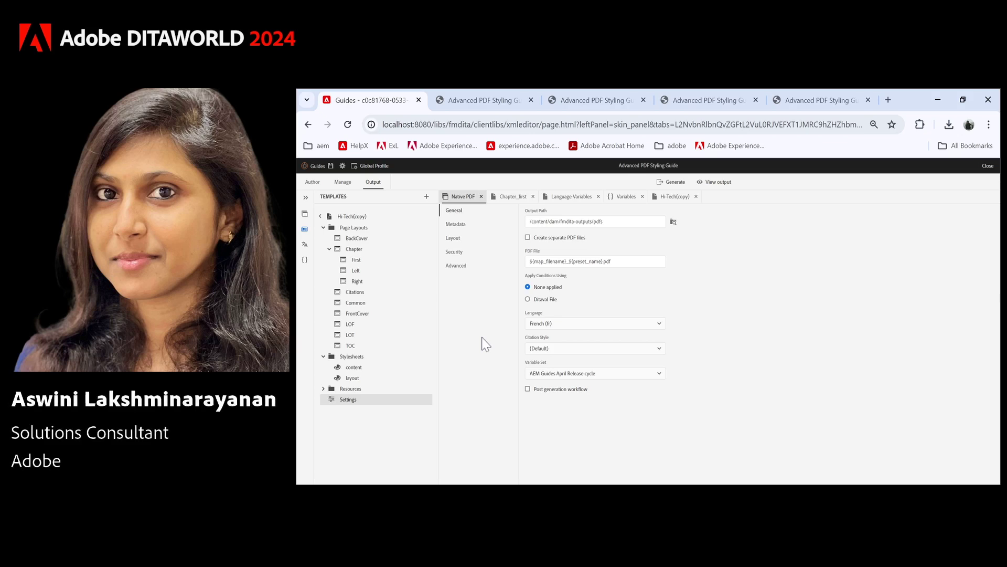
left_click(520, 202)
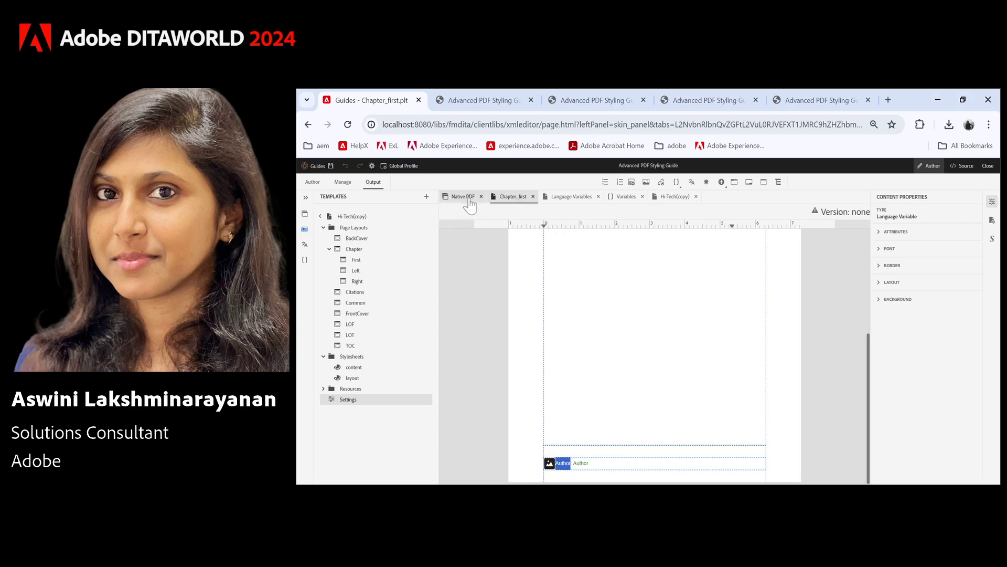
left_click(468, 198)
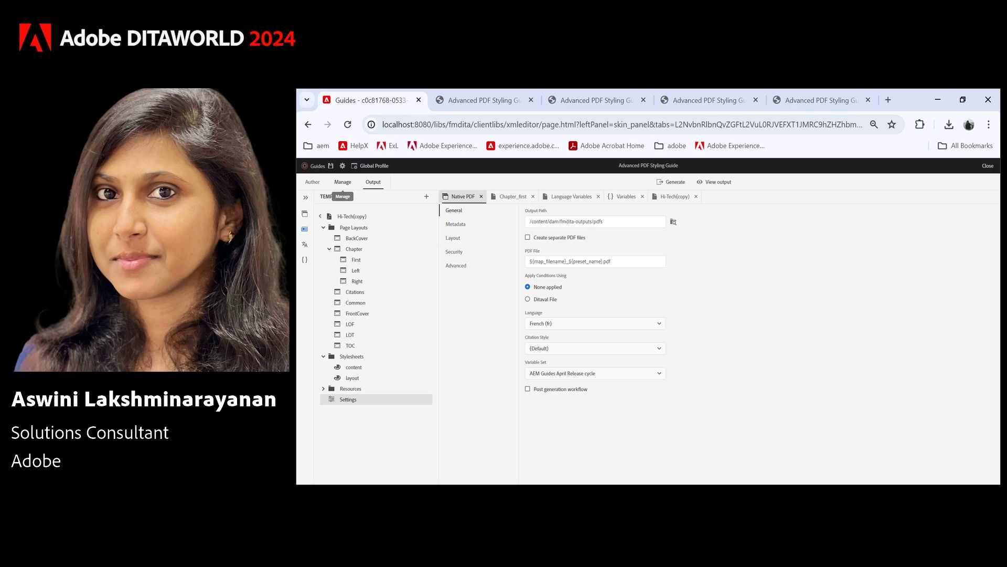
left_click(313, 181)
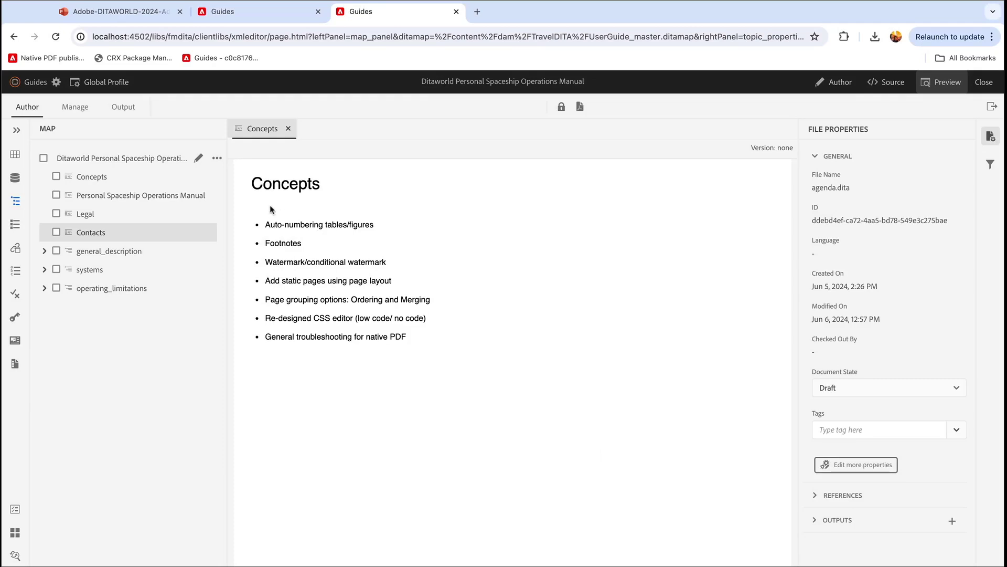
Step: Review the list of subjects in the Concepts topic, highlighting the whole list and its Auto-numbering tables/figures item
left_click(482, 244)
key("shift+Down")
key("shift+Down")
key("shift+Down")
key("shift+Down")
key("shift+Down")
key("shift+Down")
key("shift+Down")
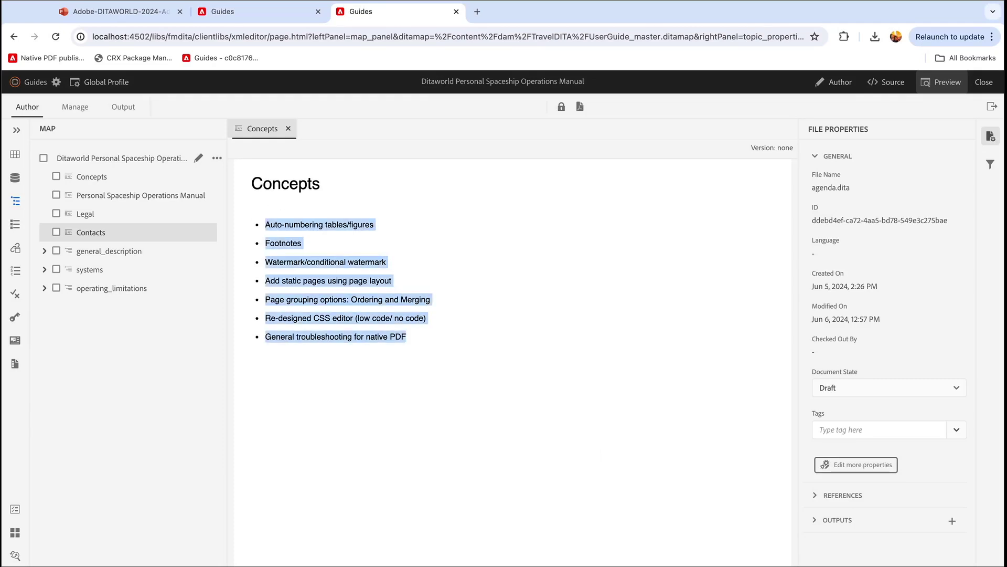
left_click(337, 242)
left_click_drag(265, 226, 388, 232)
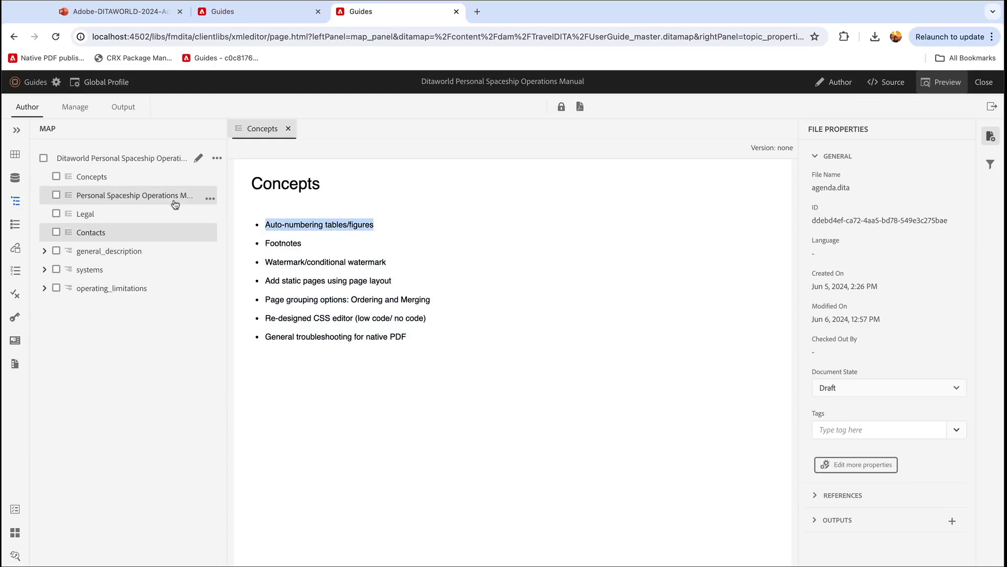
Step: Open the Personal Spaceship Operations Manual and Contacts topics from the map and review their figure and titled tables
double_click(155, 198)
scroll(473, 318, "down", 3)
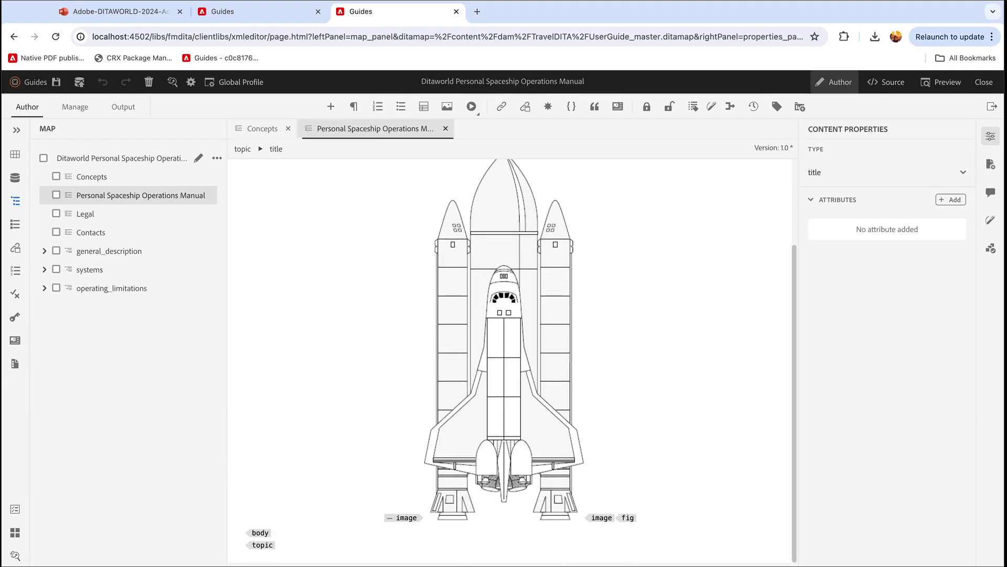
double_click(156, 232)
scroll(503, 367, "down", 1)
scroll(502, 366, "down", 2)
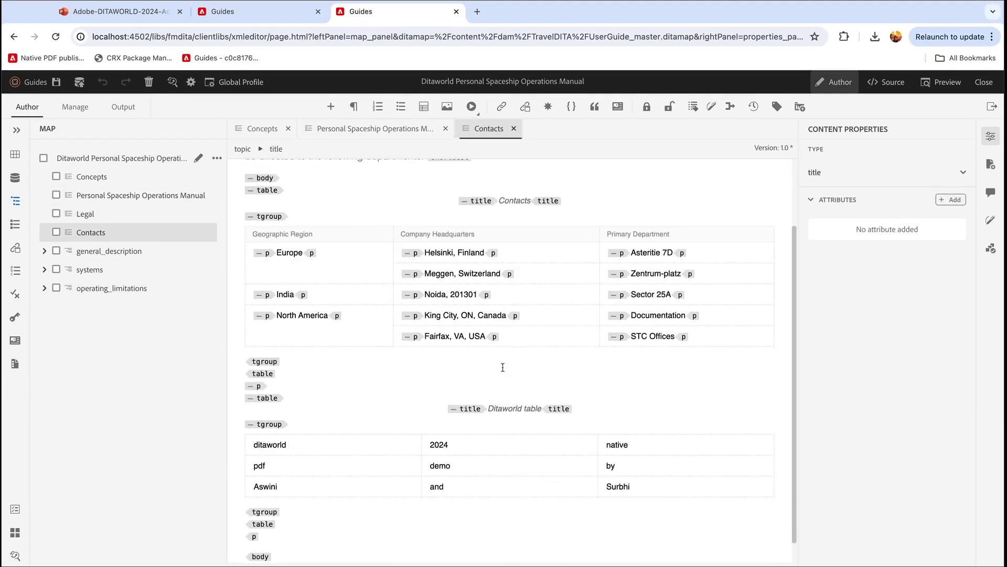
scroll(501, 419, "up", 2)
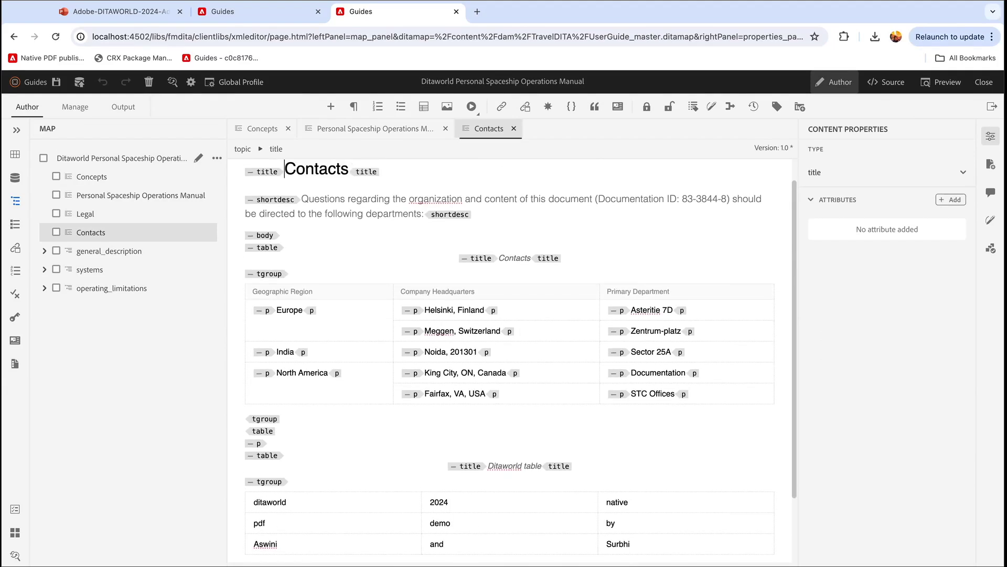
Step: Open the content stylesheet of the Ditaworld_prime output template
left_click(127, 109)
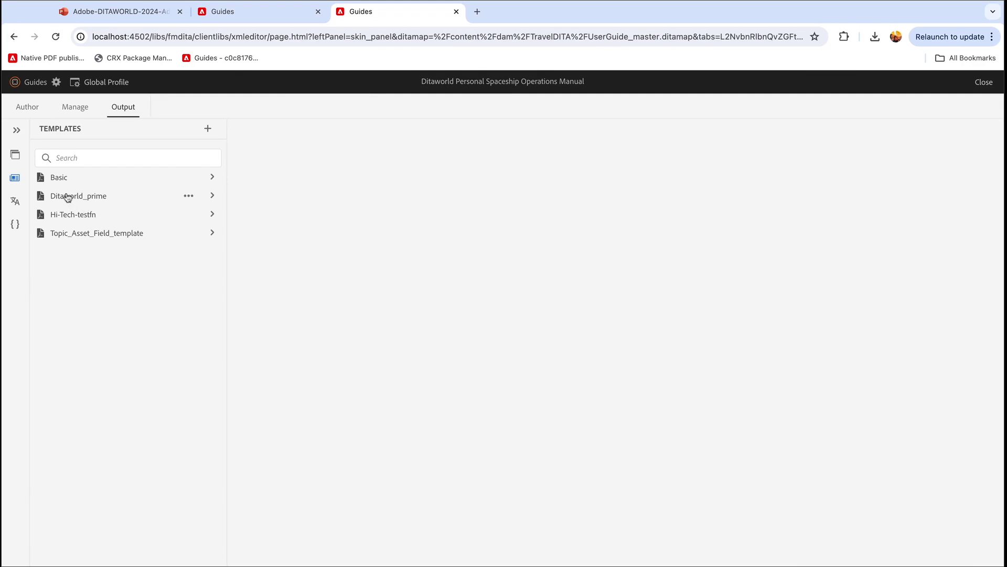
left_click(212, 198)
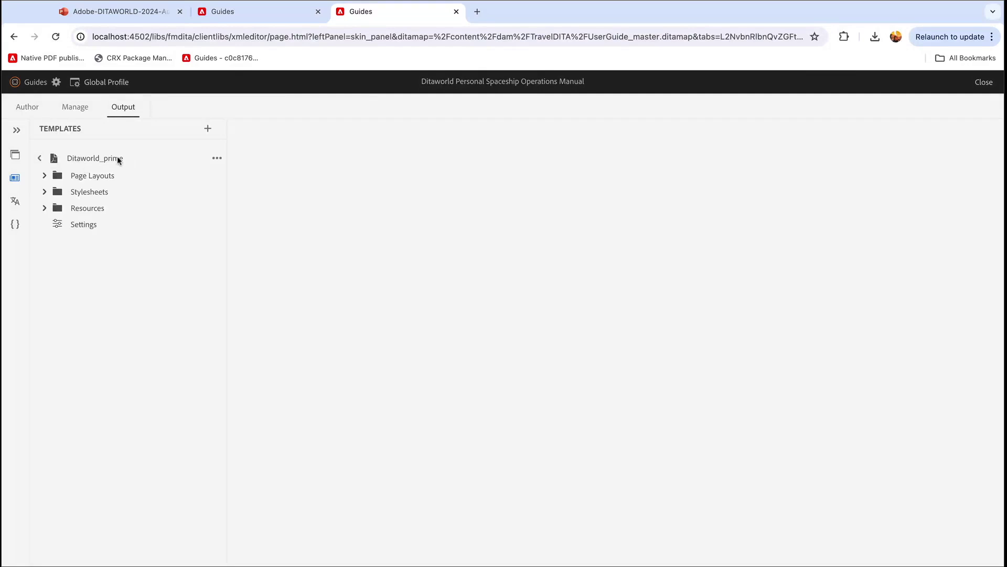
left_click(46, 192)
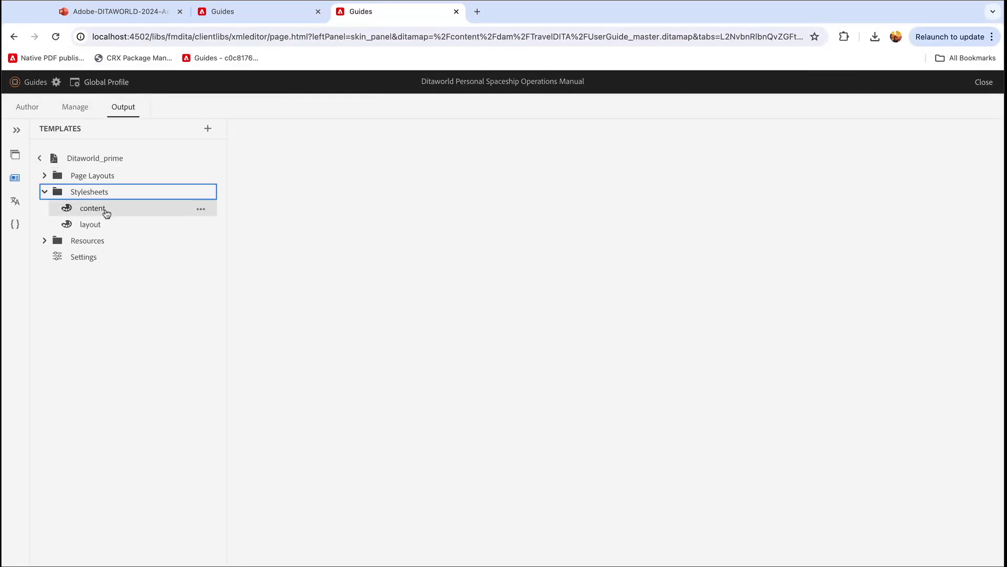
left_click(92, 208)
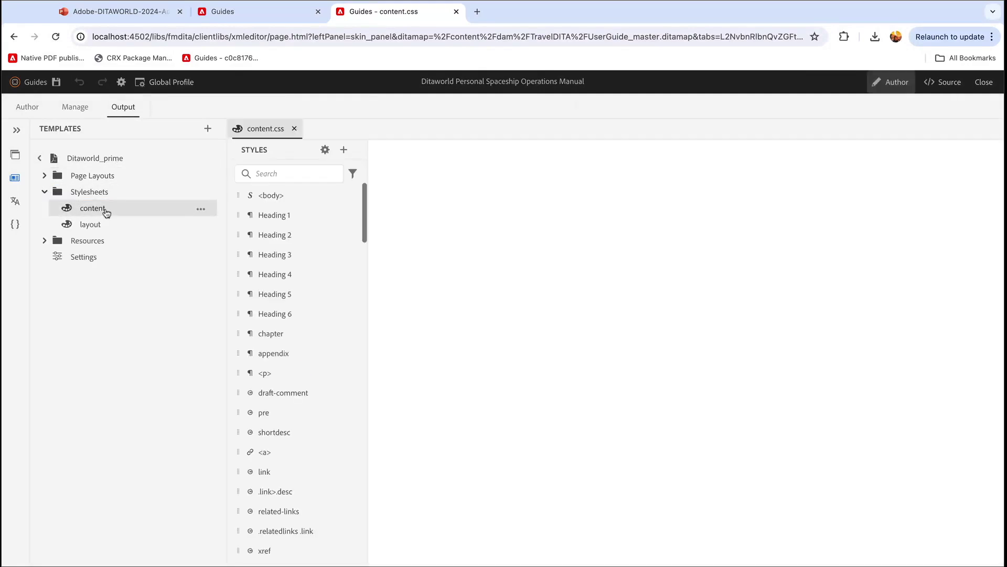
Step: Search the stylesheet's styles for caption and open the <caption> style's autonumber settings
left_click(282, 176)
type("ca")
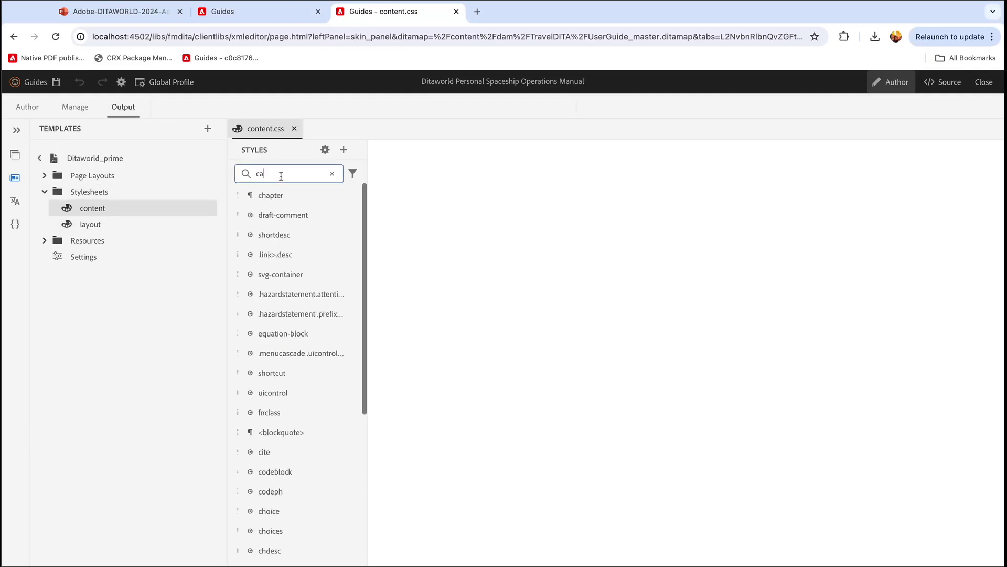
type("ption")
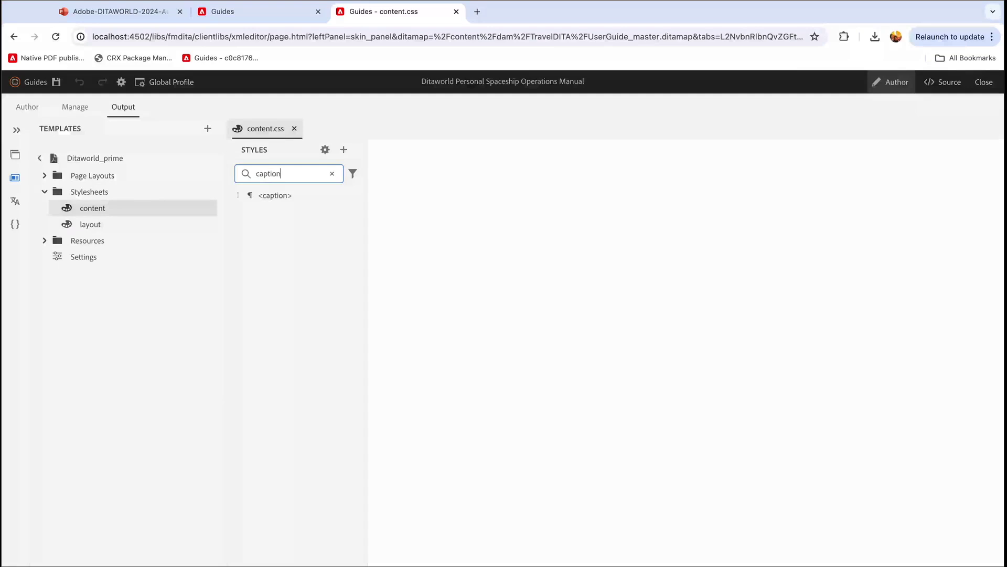
left_click(279, 198)
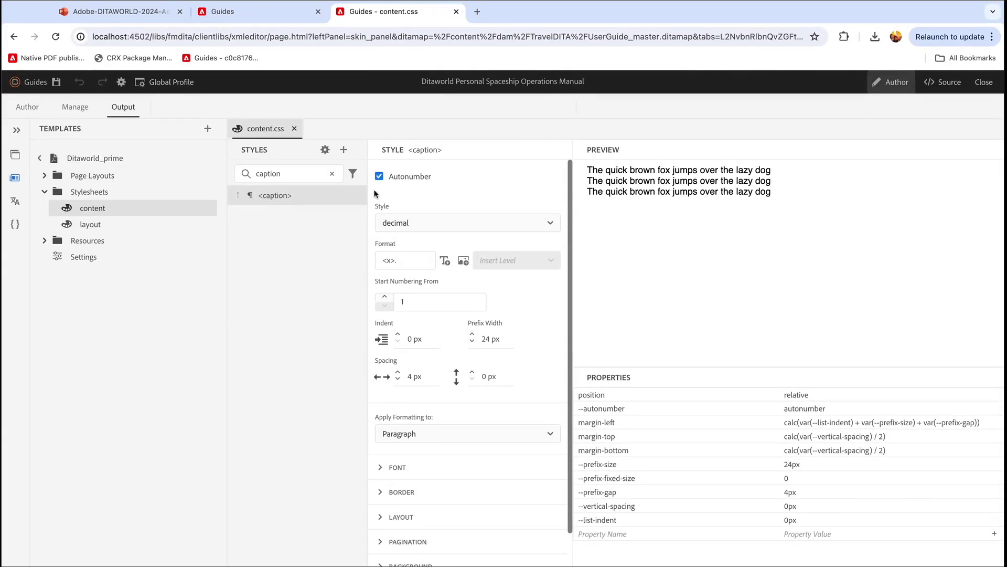
Step: Add a new style for the figcaption tag to the content stylesheet
left_click(345, 150)
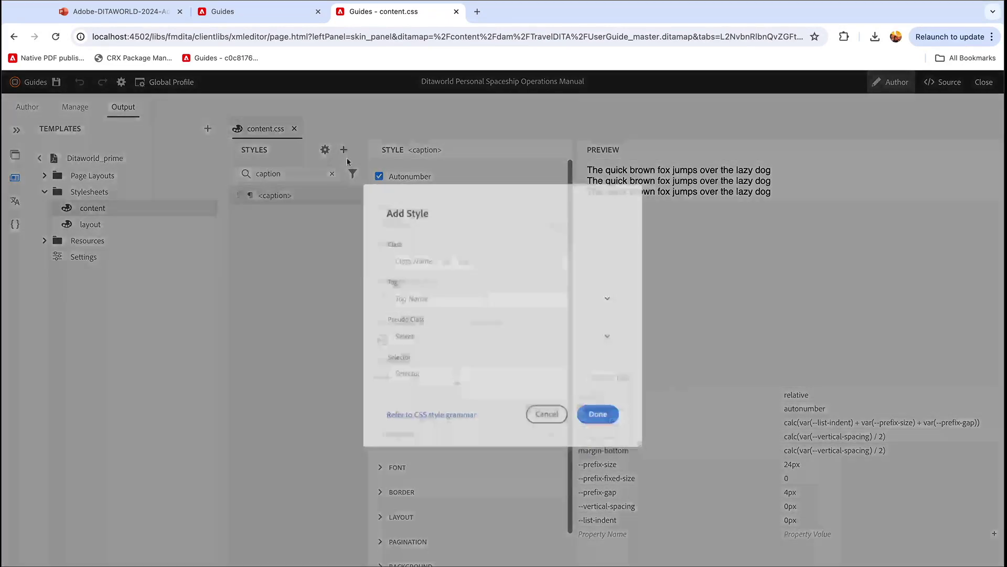
left_click(435, 292)
type("figcaptio")
left_click(433, 317)
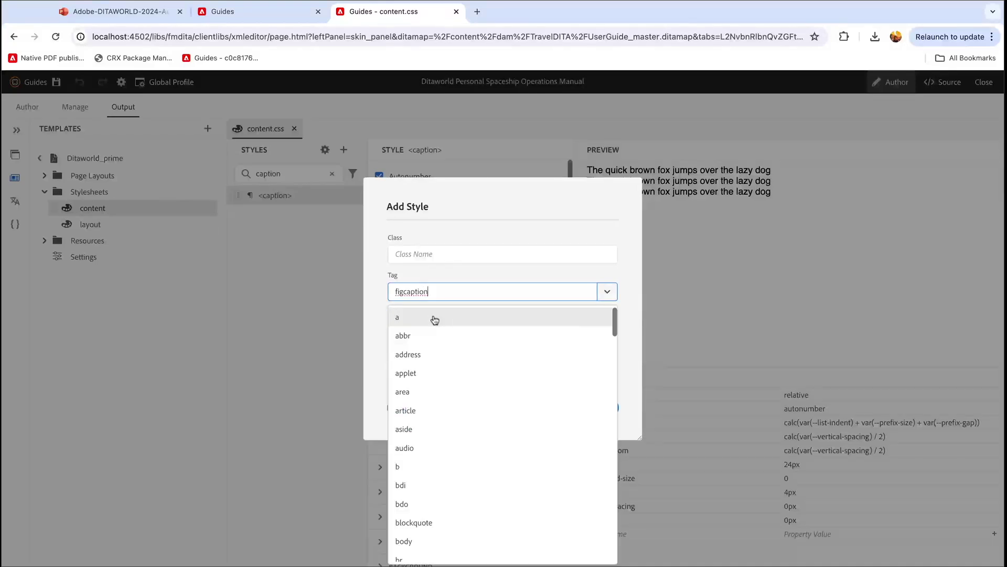
left_click(502, 290)
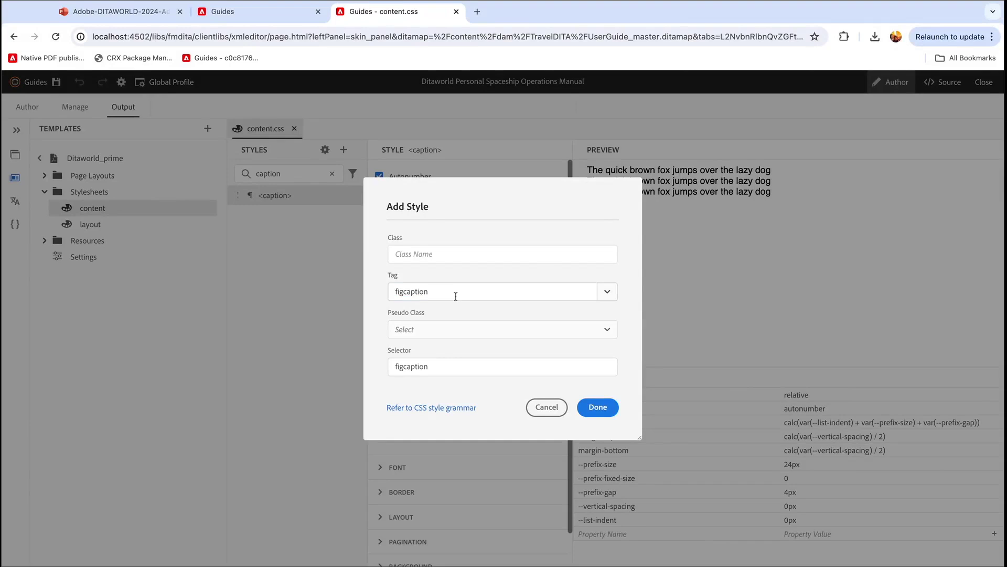
left_click(586, 414)
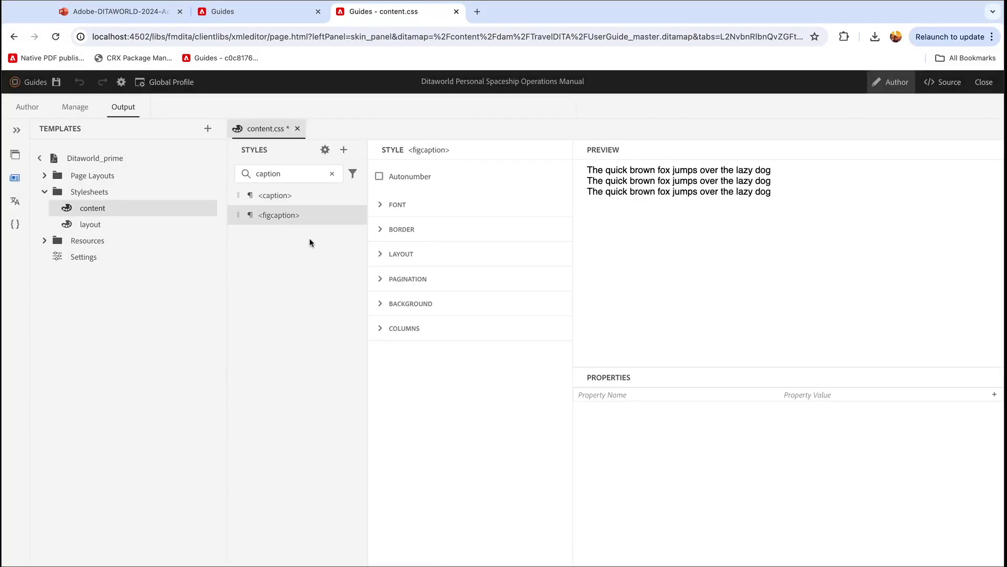
Step: Enable autonumbering for the <figcaption> style with decimal numbering and save the stylesheet
left_click(409, 179)
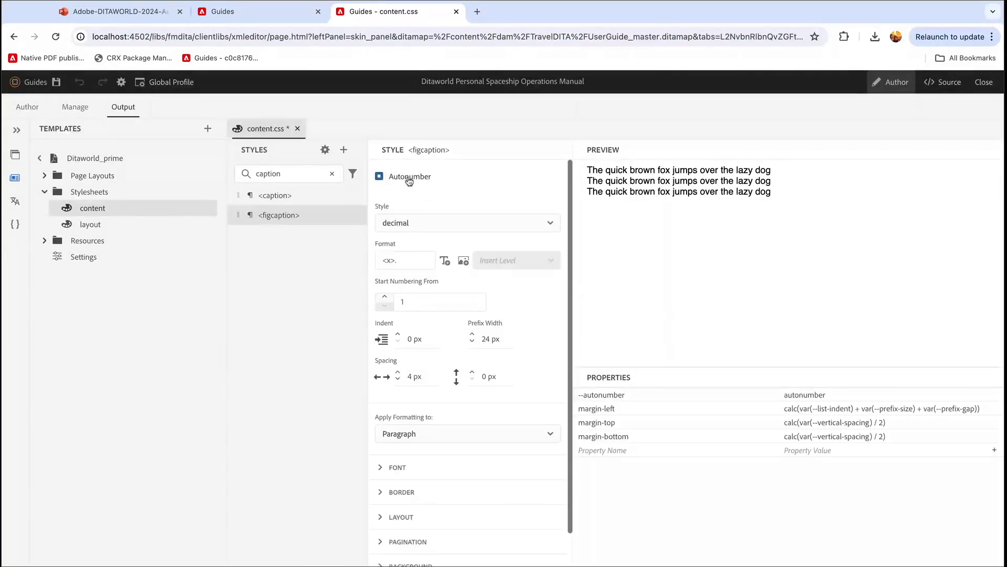
left_click(420, 225)
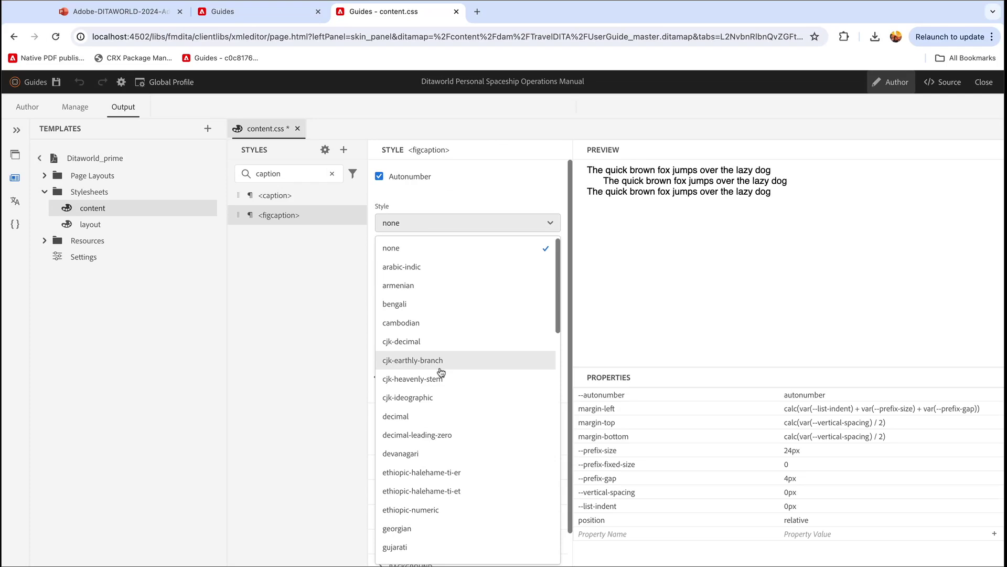
scroll(441, 372, "down", 5)
scroll(441, 371, "up", 5)
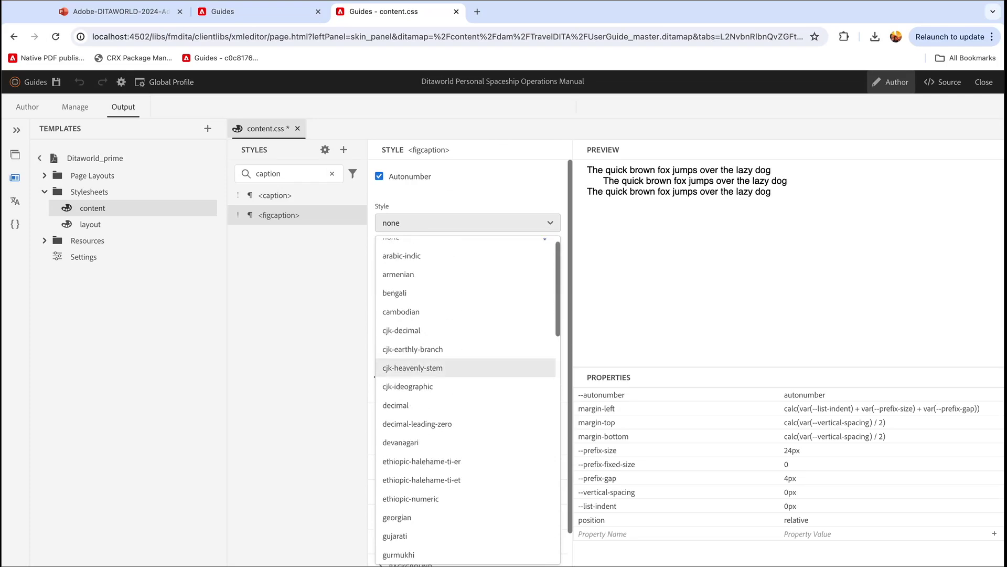
scroll(430, 378, "up", 1)
left_click(422, 415)
left_click(414, 260)
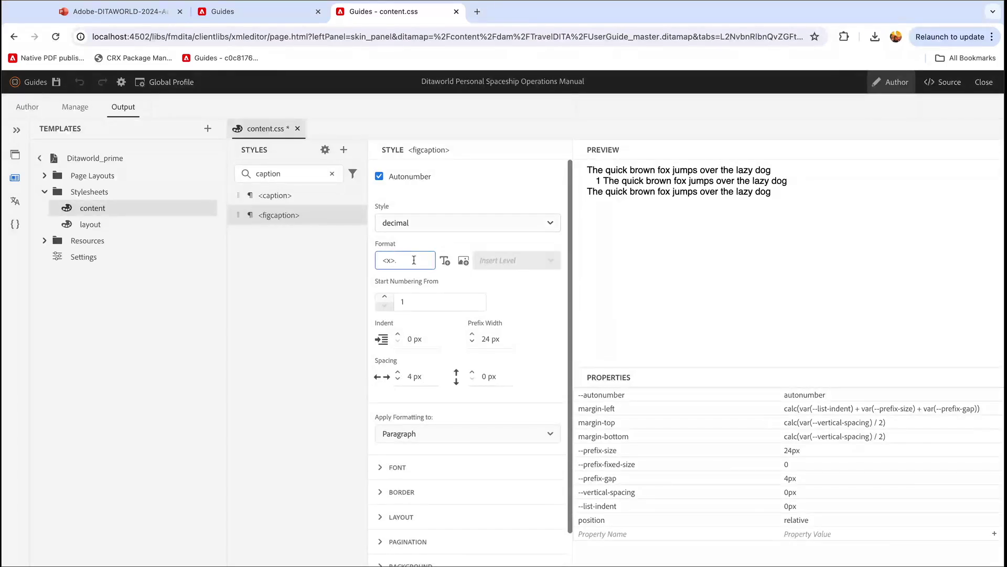
left_click(416, 299)
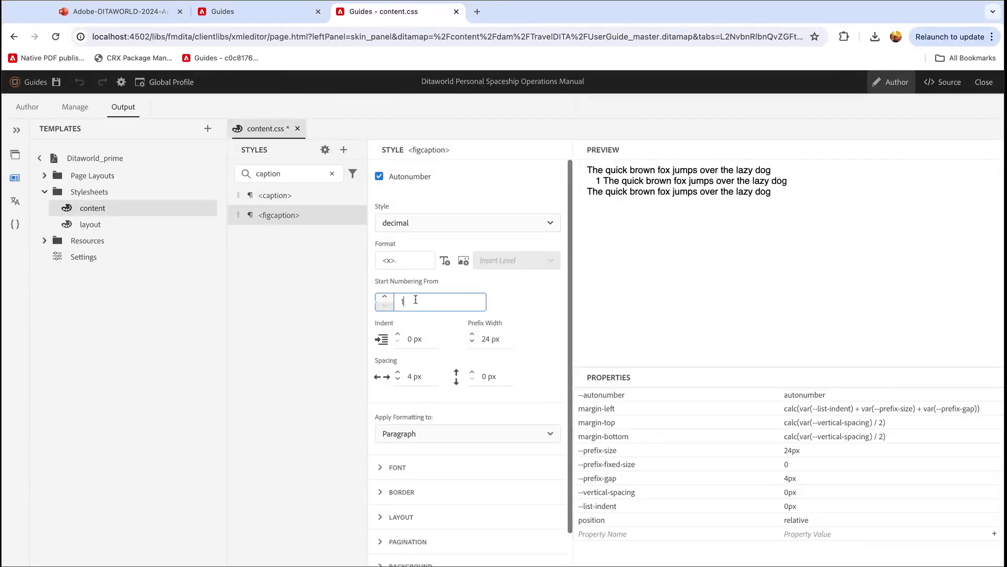
left_click(56, 82)
Step: Check the Native PDF preset's layout template and generate its output with Ditaworld_prime
left_click(14, 154)
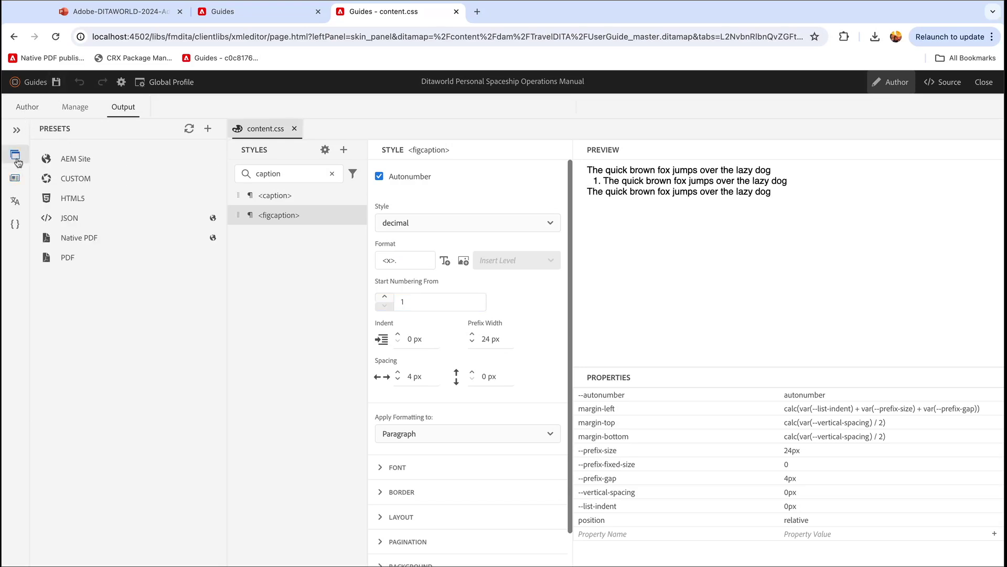
left_click(121, 240)
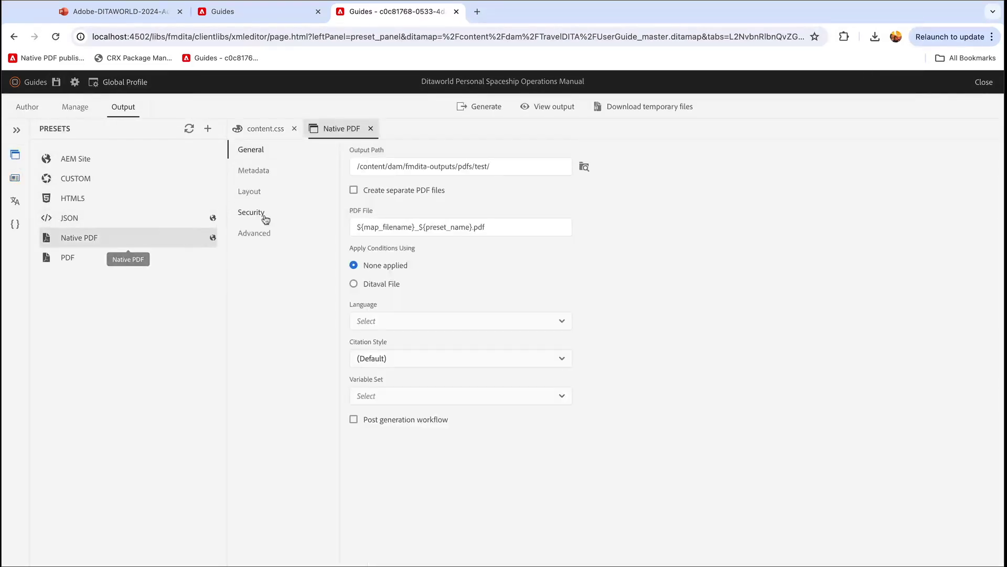
left_click(251, 194)
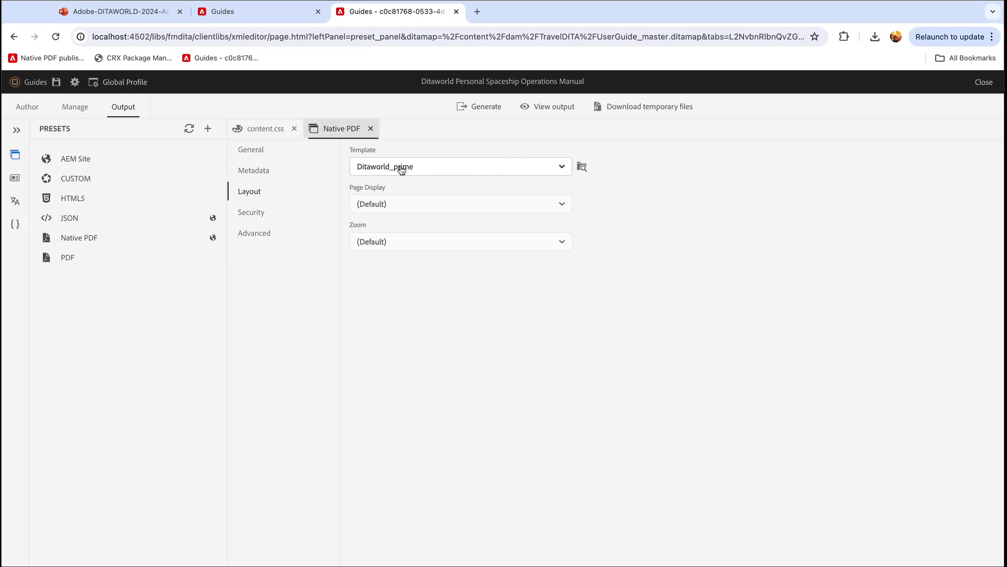
left_click(490, 109)
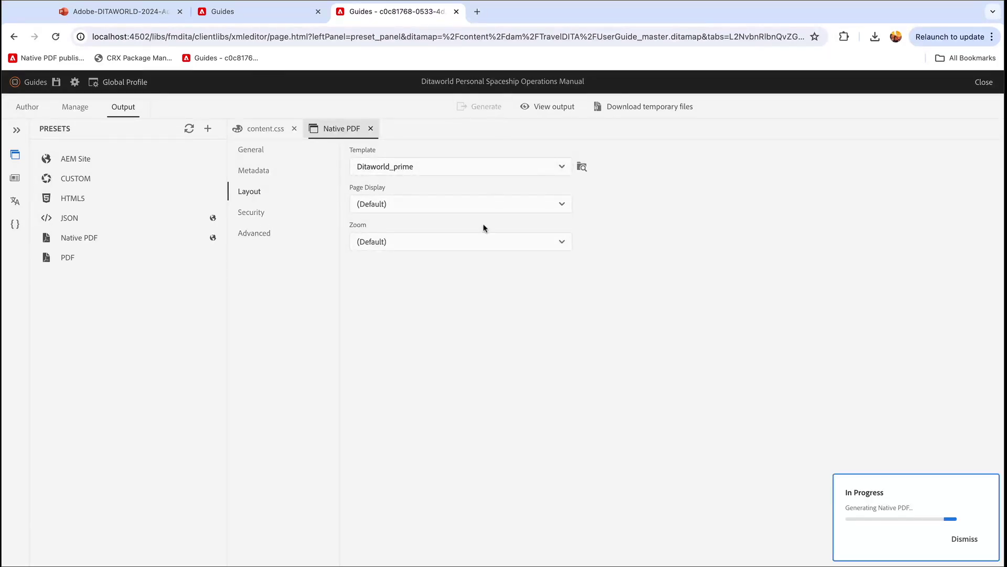
Step: Examine the page layout order in the Ditaworld_prime template settings while the PDF generates
mouse_move(215, 226)
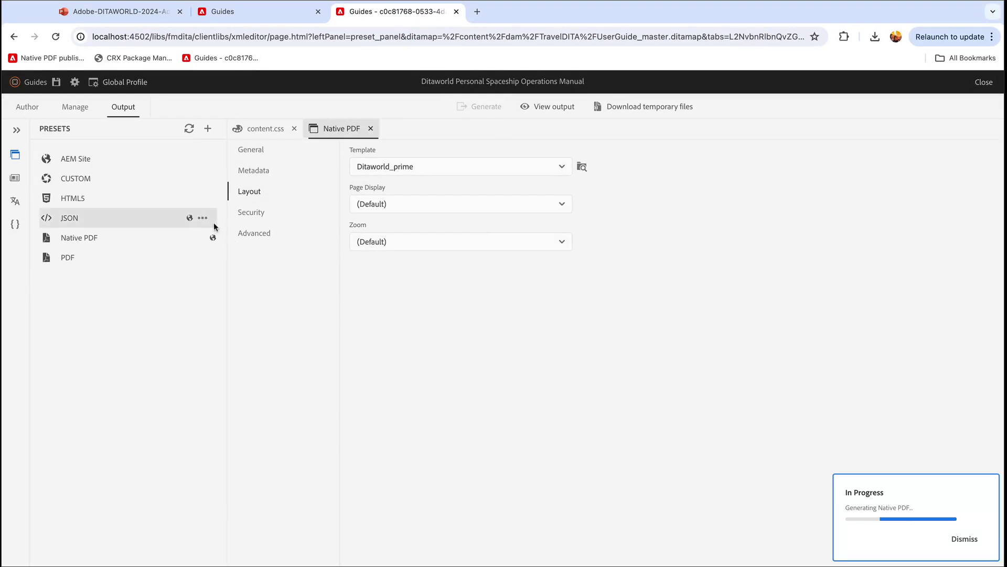
left_click(15, 178)
left_click(77, 257)
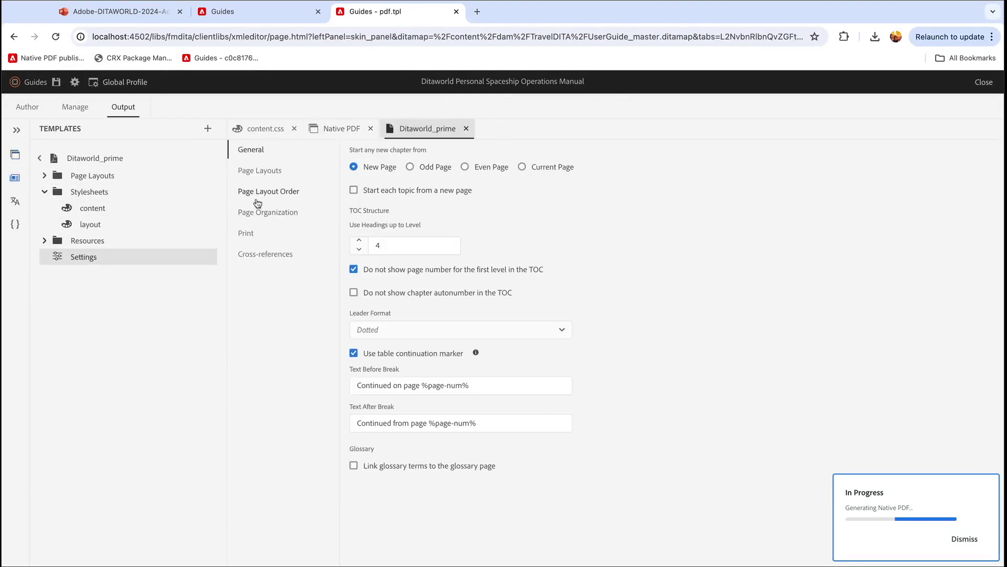
left_click(269, 192)
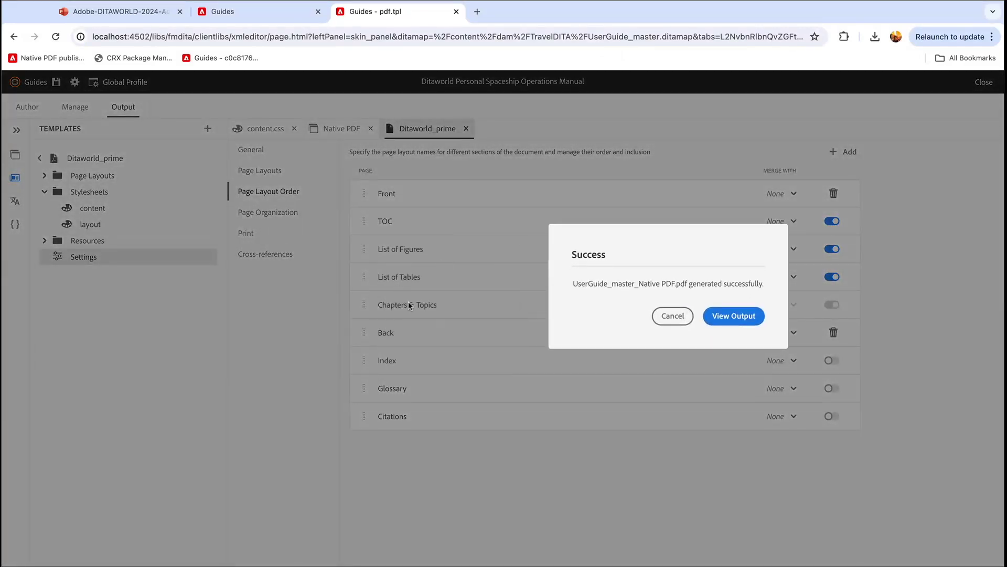
Step: Open the generated PDF and review its table of contents, List of Figures and List of Tables
left_click(729, 316)
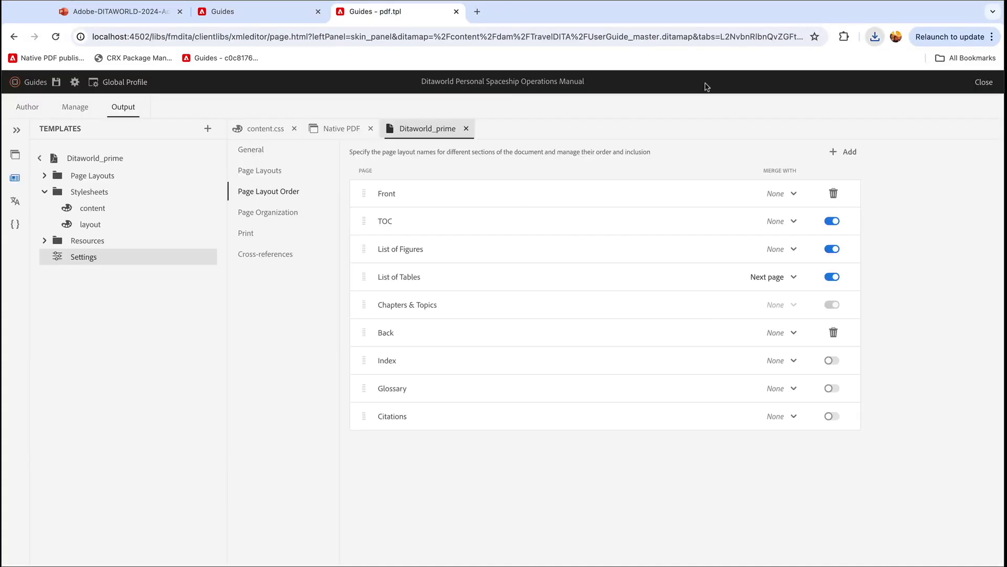
scroll(421, 296, "down", 4)
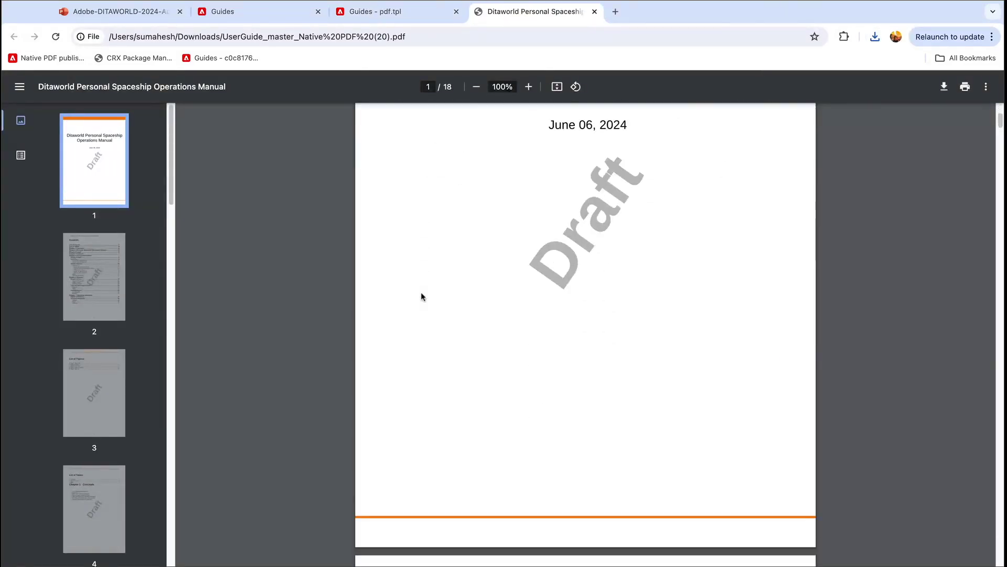
scroll(421, 296, "down", 8)
scroll(509, 294, "down", 3)
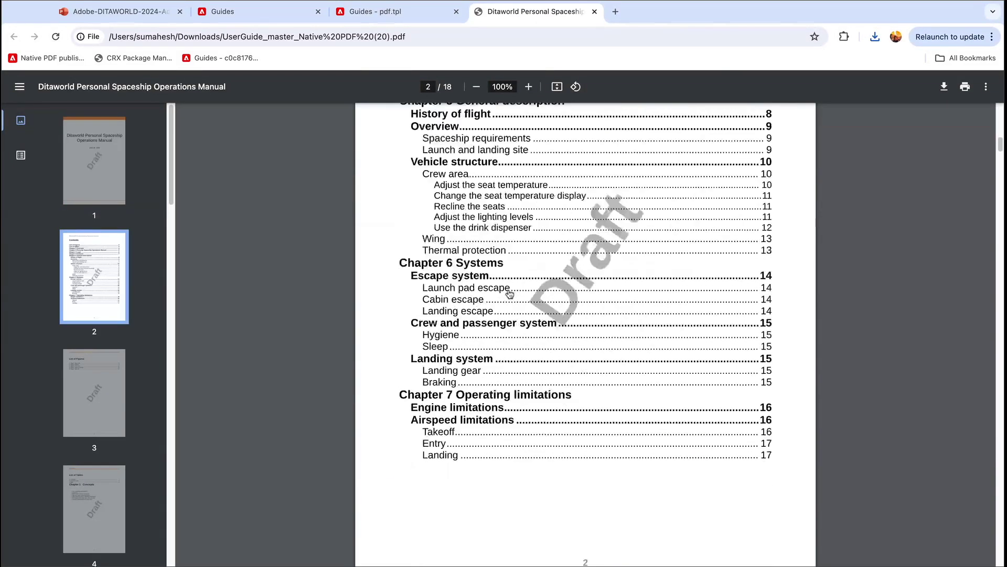
scroll(509, 293, "down", 8)
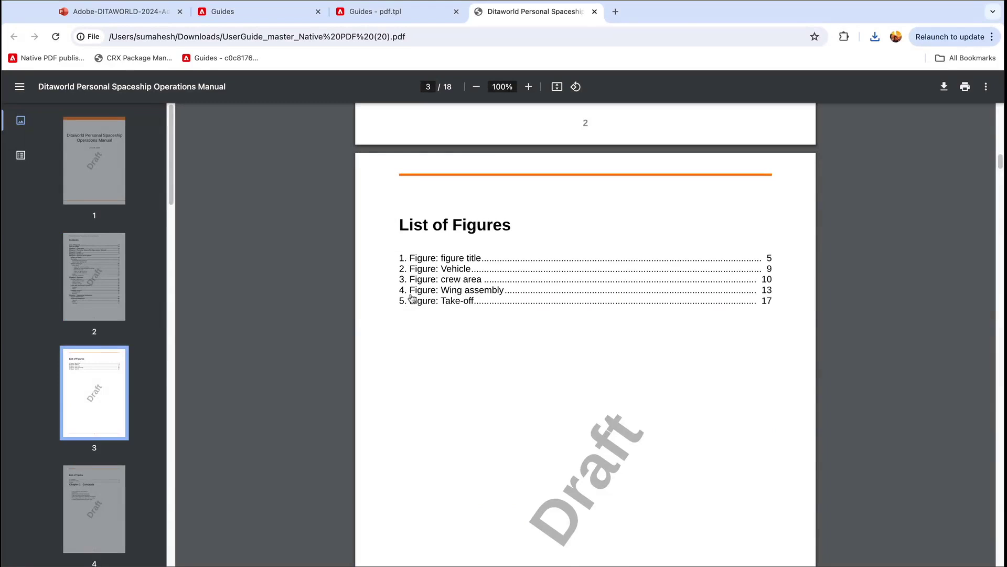
scroll(465, 325, "down", 6)
scroll(465, 325, "down", 5)
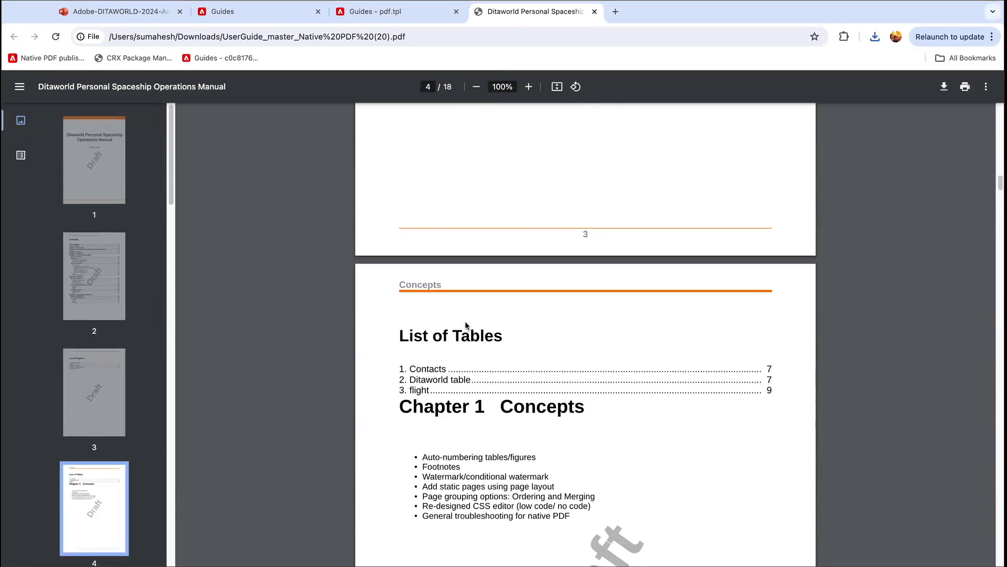
scroll(424, 342, "up", 11)
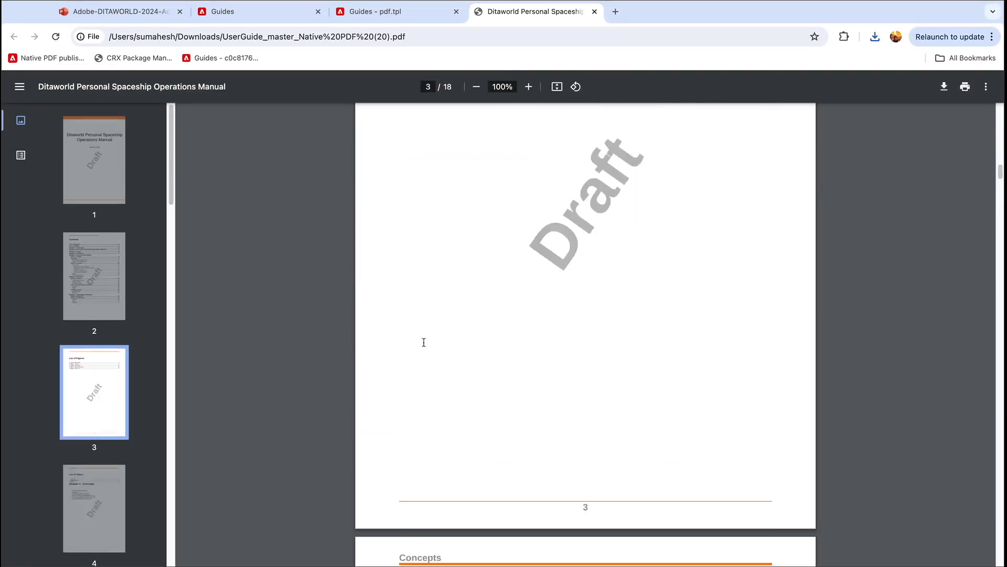
Step: Examine the numbered captions of the first listed figure and the Contacts chapter's tables, and return to the Ditaworld_prime settings in AEM Guides
left_click(465, 184)
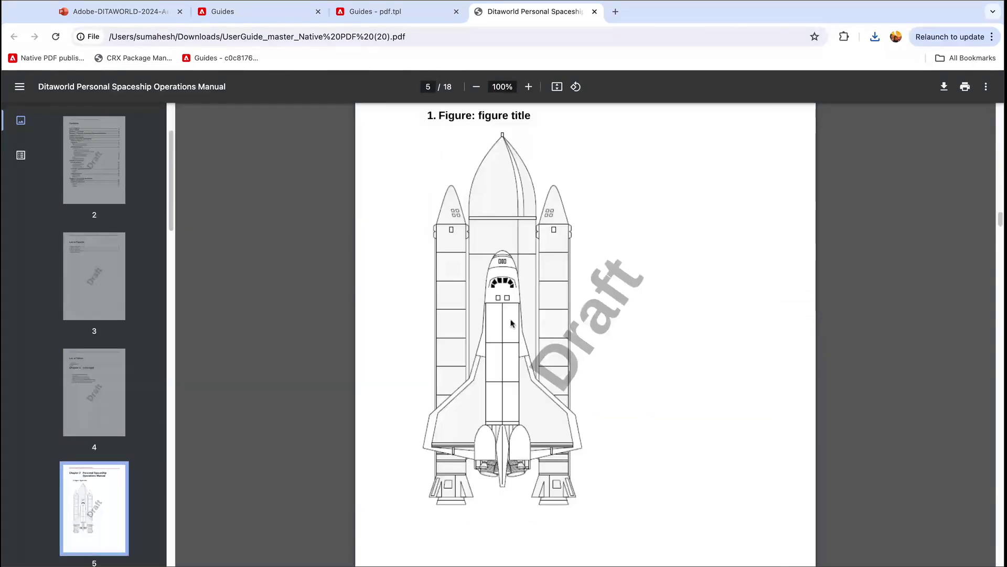
scroll(439, 183, "up", 2)
left_click_drag(428, 208, 475, 213)
scroll(510, 318, "down", 5)
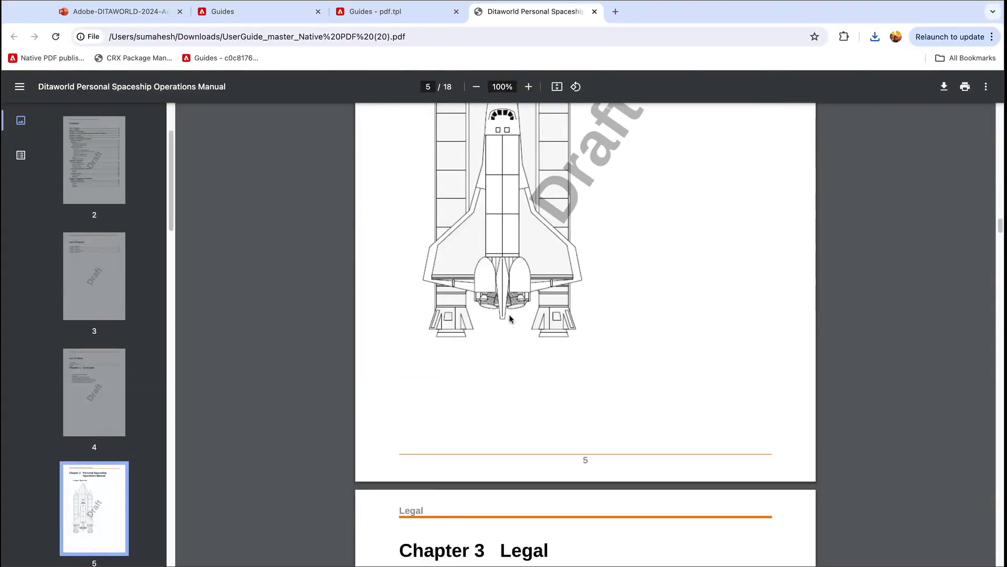
scroll(509, 318, "down", 17)
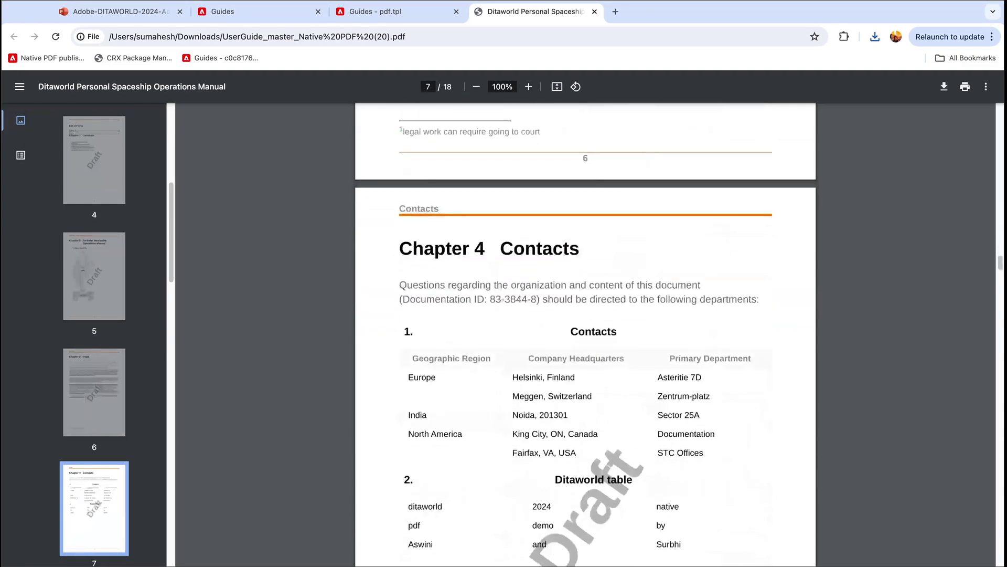
scroll(585, 335, "down", 1)
mouse_move(402, 277)
left_mouse_down()
mouse_move(412, 279)
mouse_move(401, 277)
left_mouse_up()
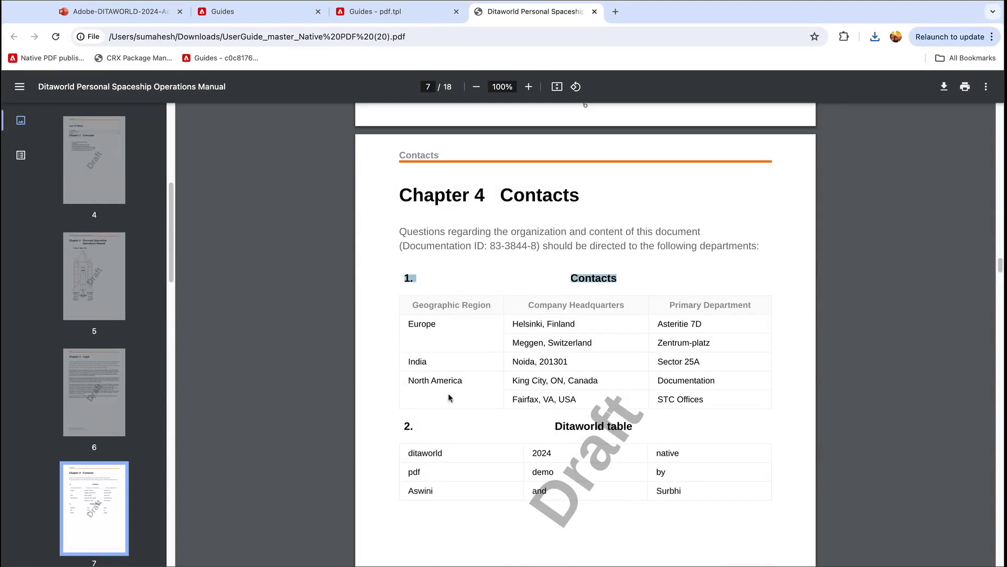
left_click(461, 282)
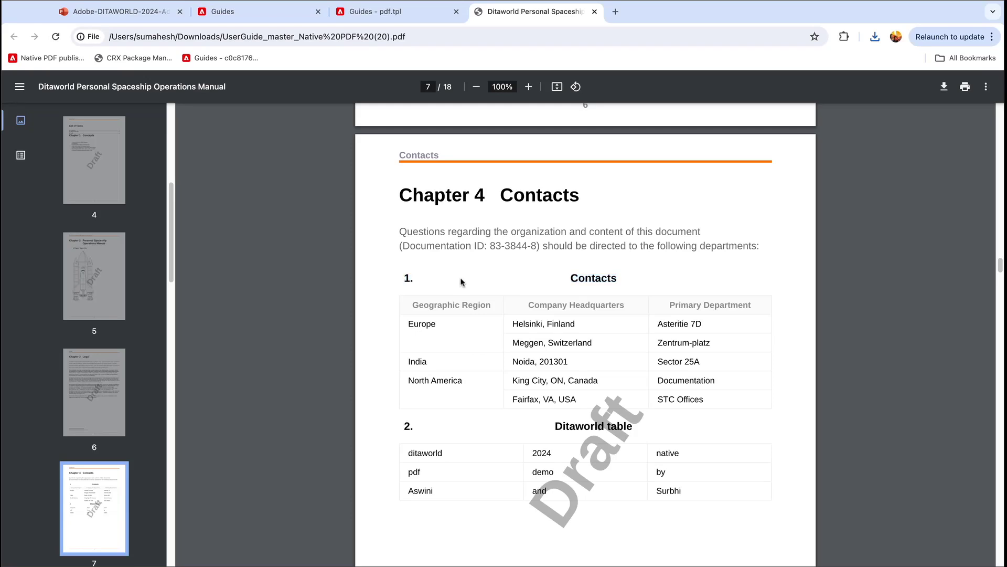
left_click(276, 16)
left_click(387, 15)
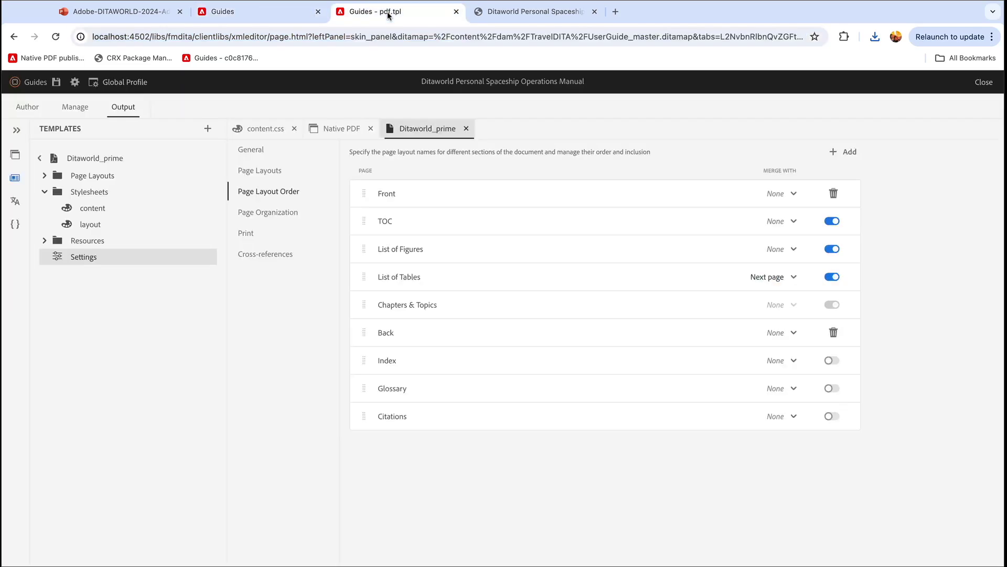
Step: Return to the map's authoring view, show the Concepts topic and highlight its Footnotes item
left_click(33, 108)
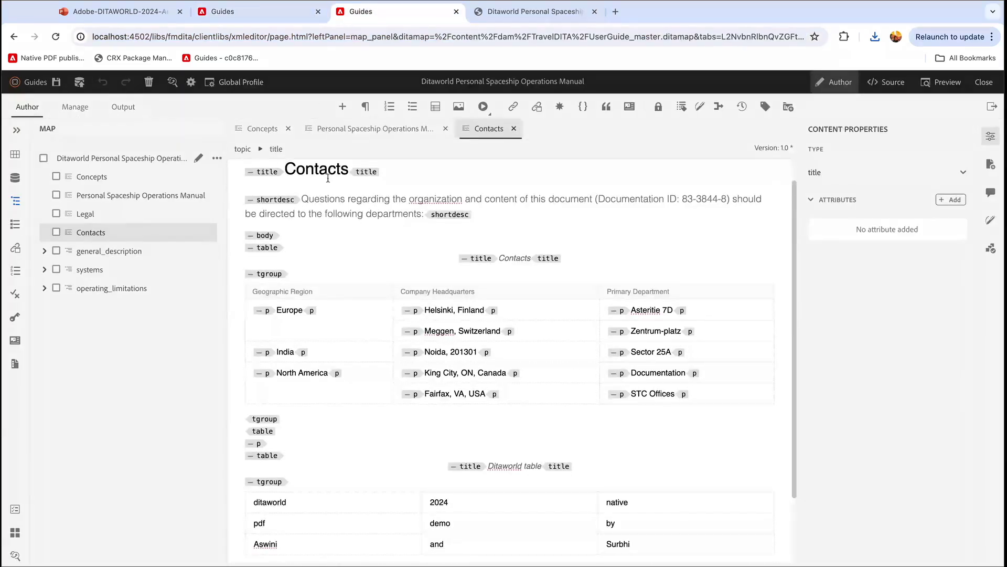
left_click(265, 129)
double_click(316, 246)
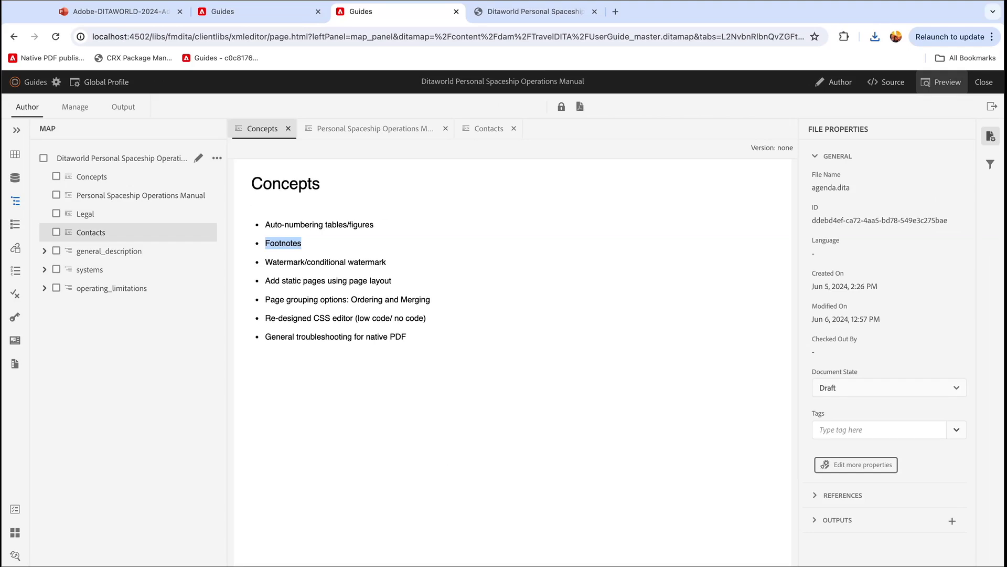
Step: Open the Legal topic, inspect the fn element's attributes in the first body paragraph and check the footnote in the preview
left_click(135, 217)
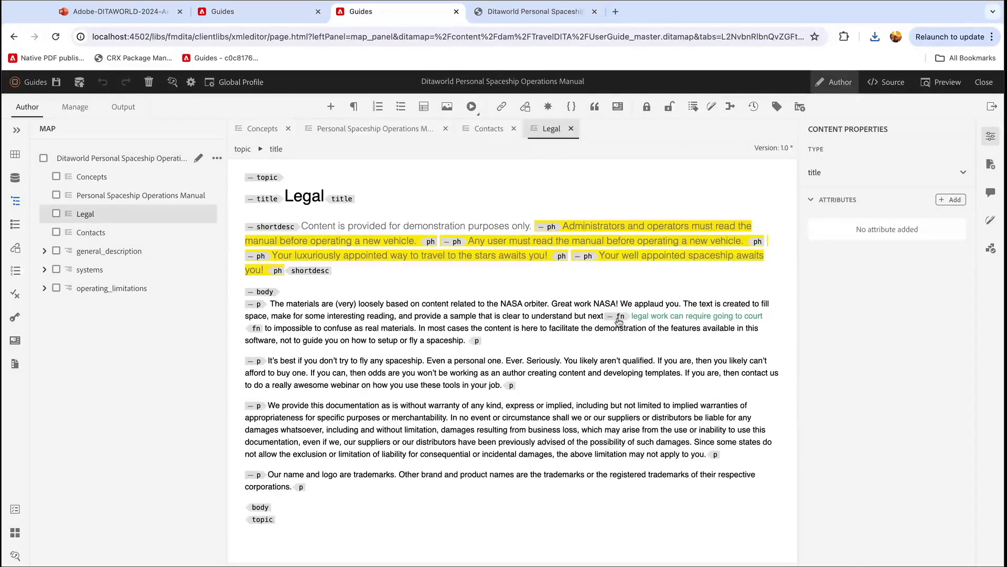
left_click(620, 319)
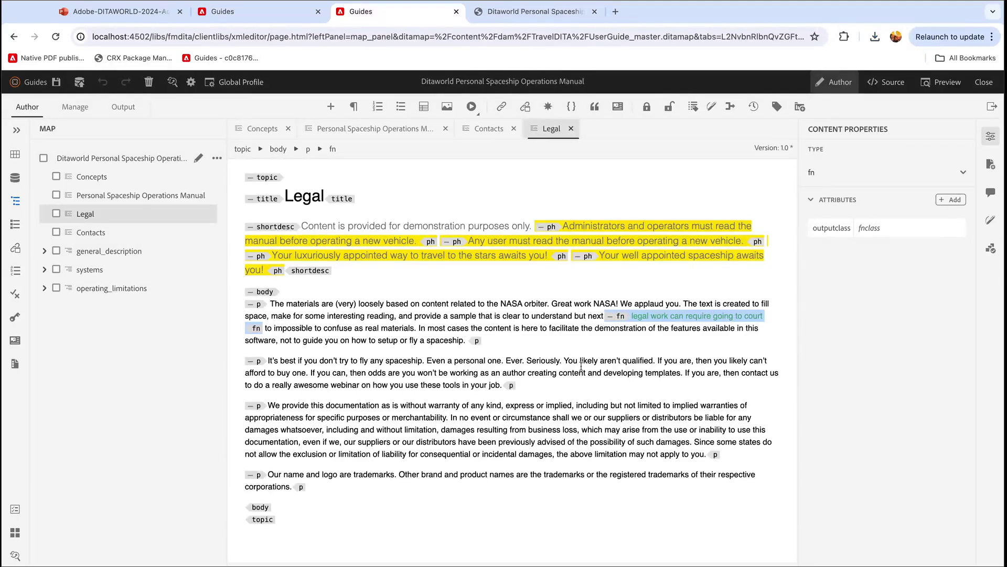
left_click(942, 82)
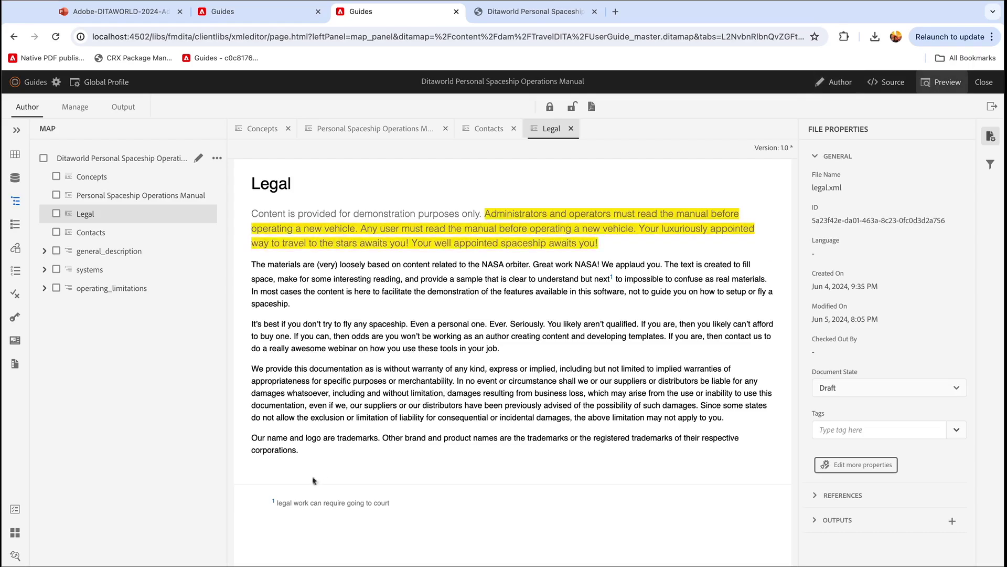
left_click(275, 502)
left_click(834, 82)
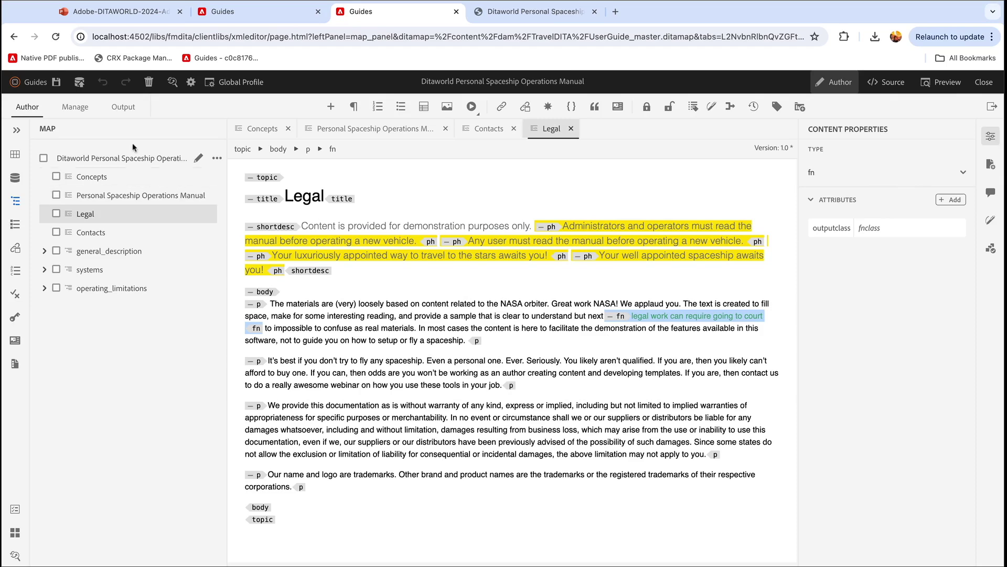
Step: Search the Ditaworld_prime content stylesheet for fn and open the fn style
left_click(124, 107)
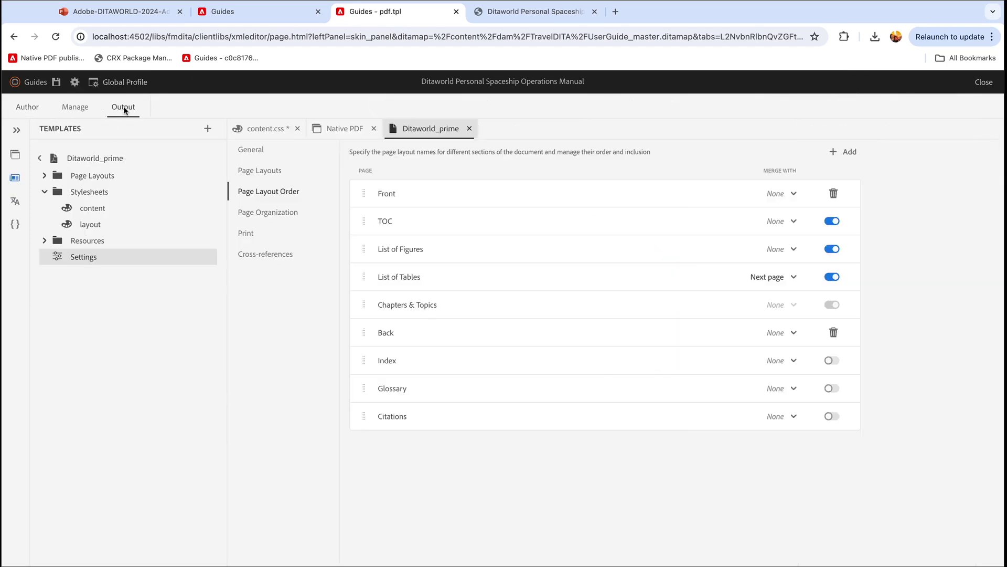
left_click(112, 208)
double_click(298, 175)
left_click(283, 174)
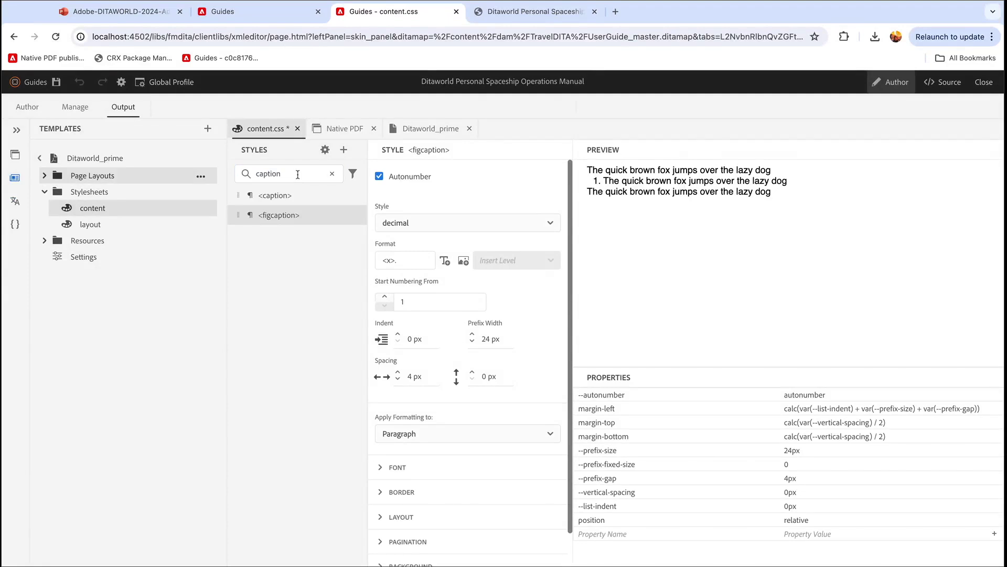
left_click(331, 173)
type("fn")
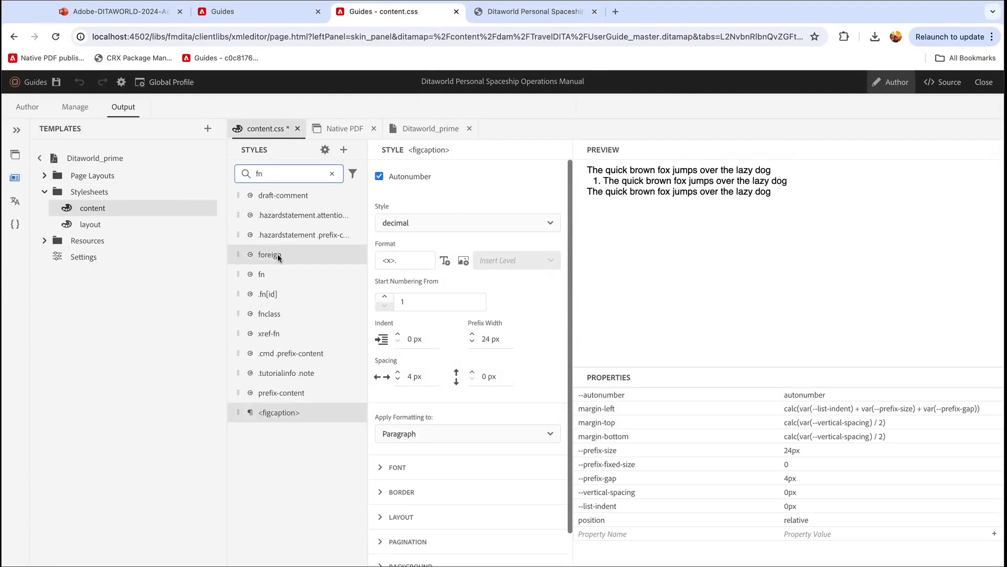
left_click(319, 266)
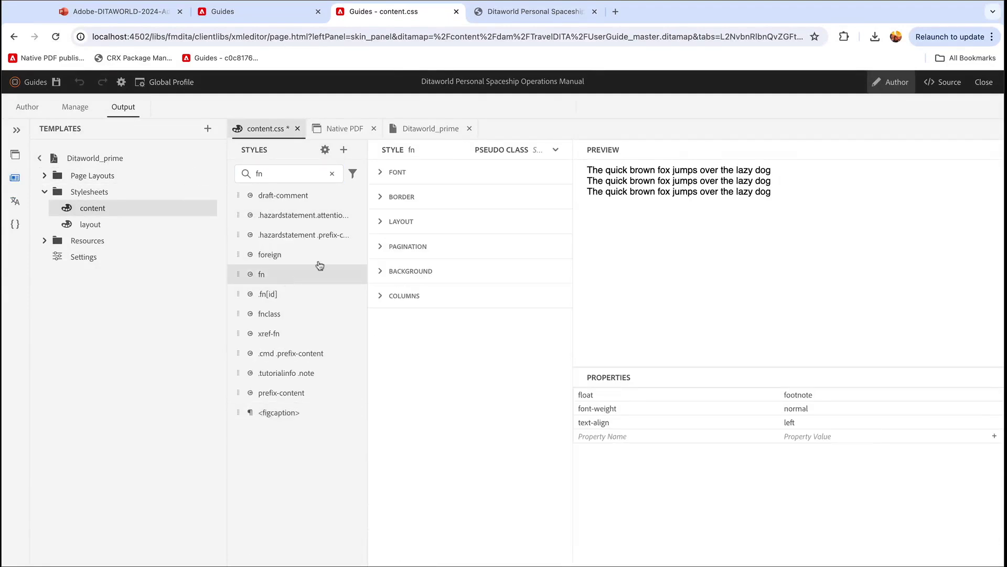
Step: Examine the font colors of the fn style's footnote pseudo classes and of the fnclass style
left_click(556, 151)
left_click(568, 195)
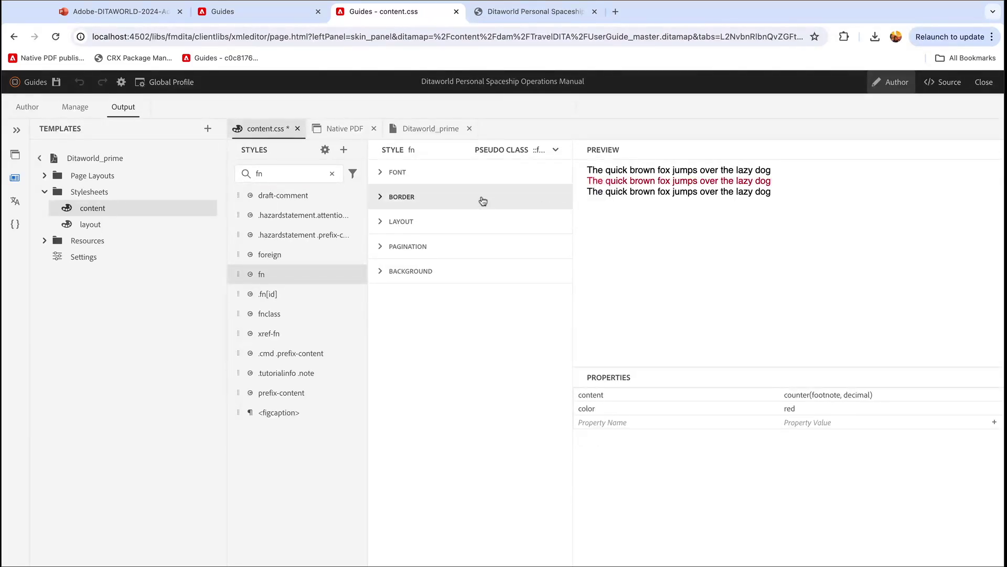
left_click(472, 173)
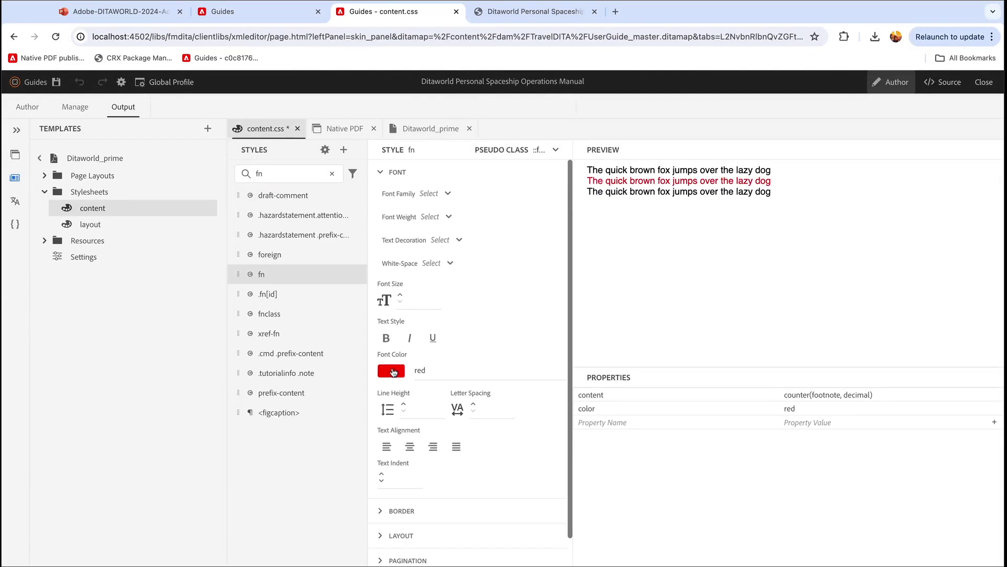
left_click(556, 149)
left_click(574, 212)
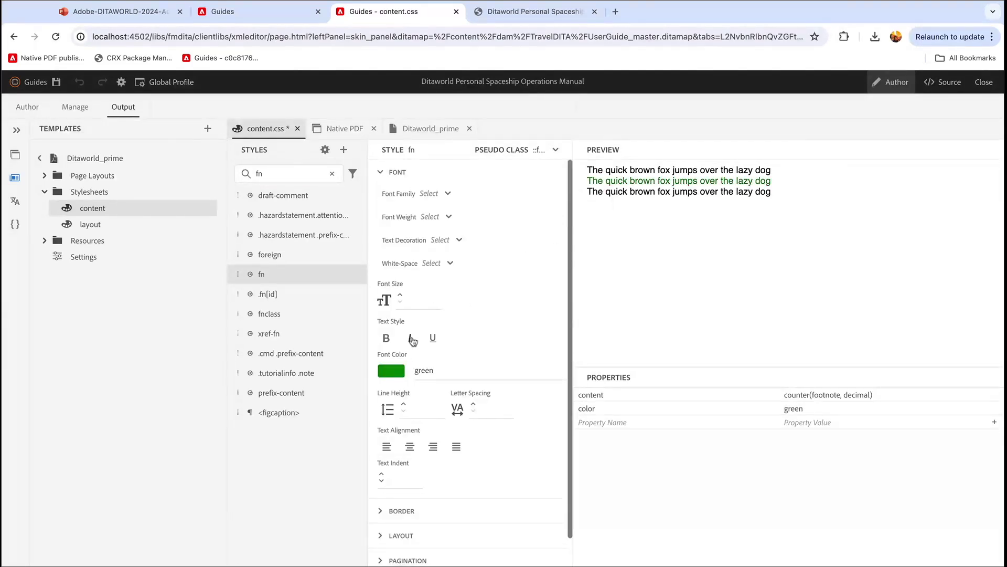
left_click(336, 314)
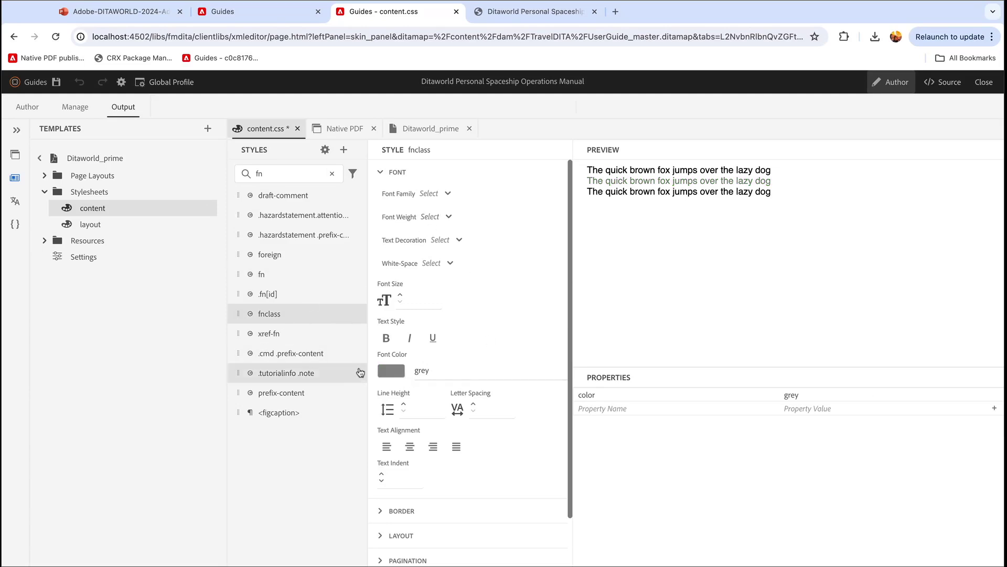
Step: Switch to the generated PDF and examine the footnote reference number in the Legal chapter's first body paragraph
left_click(531, 11)
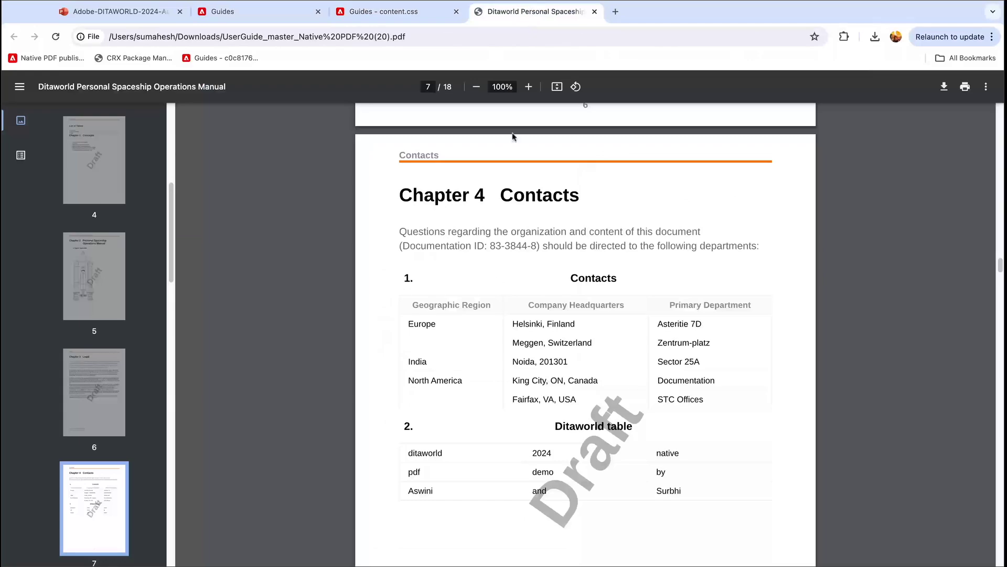
scroll(498, 290, "up", 1)
scroll(498, 290, "up", 10)
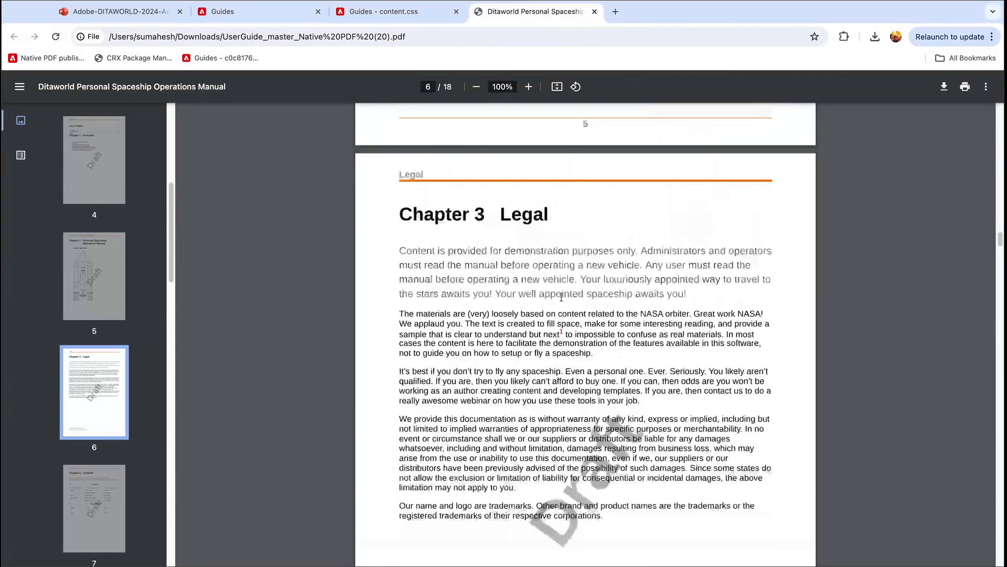
scroll(563, 299, "up", 2)
scroll(564, 299, "up", 2)
scroll(538, 417, "down", 3)
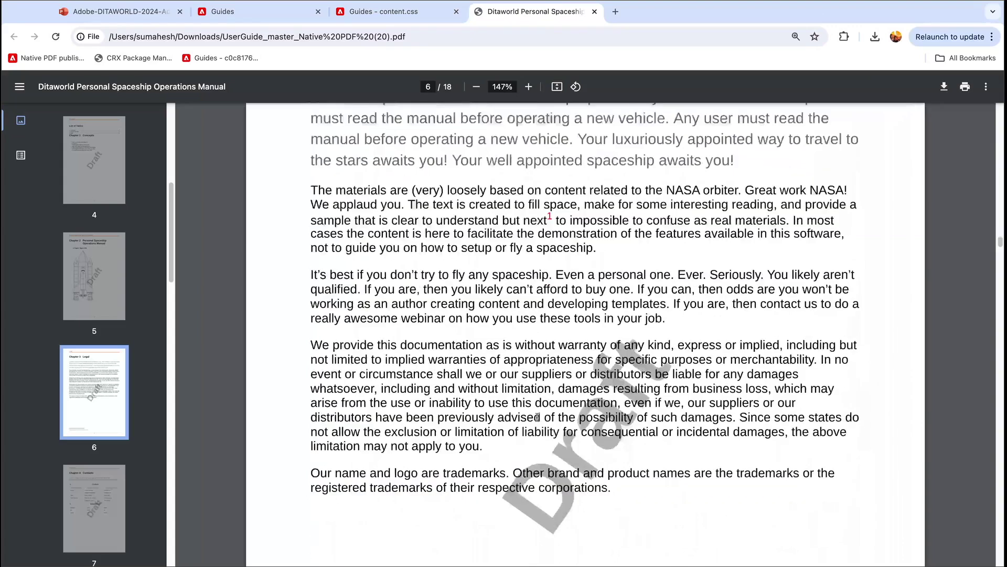
double_click(526, 199)
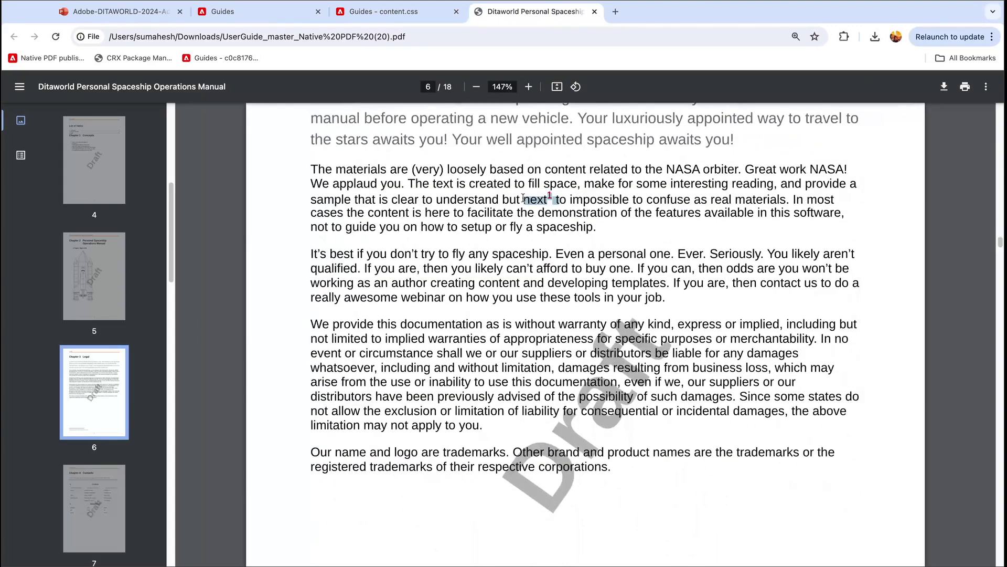
left_click(553, 197)
Step: Examine the footnote number and text at the foot of the Legal page, and return to the content stylesheet in AEM Guides
scroll(499, 361, "down", 6)
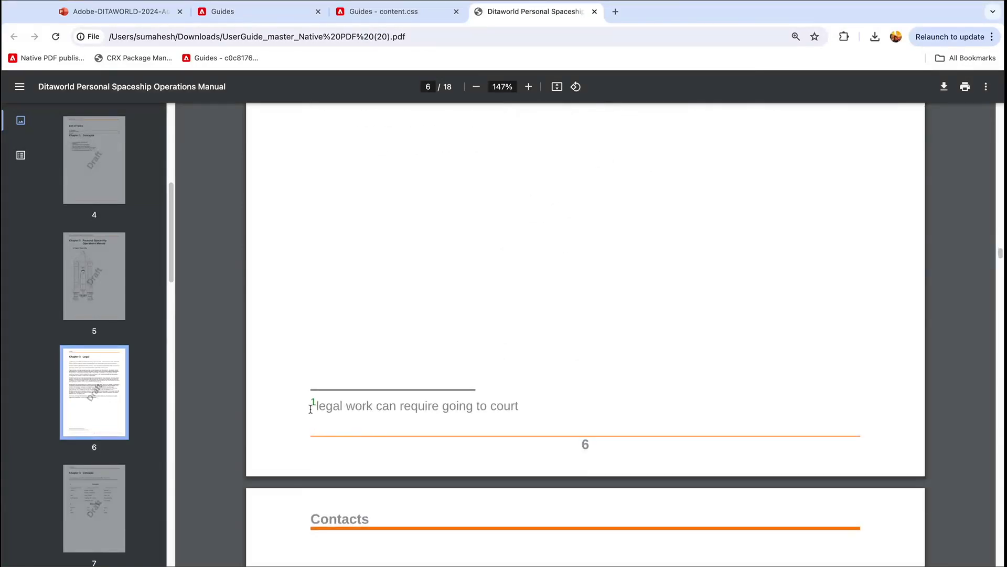
left_click(315, 416)
triple_click(316, 404)
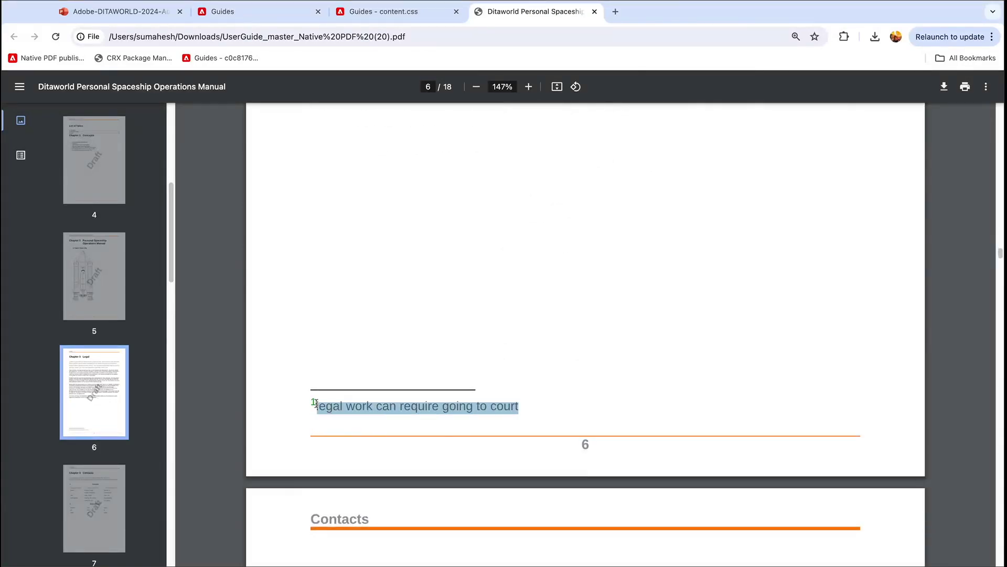
left_click(316, 403)
scroll(544, 280, "up", 10)
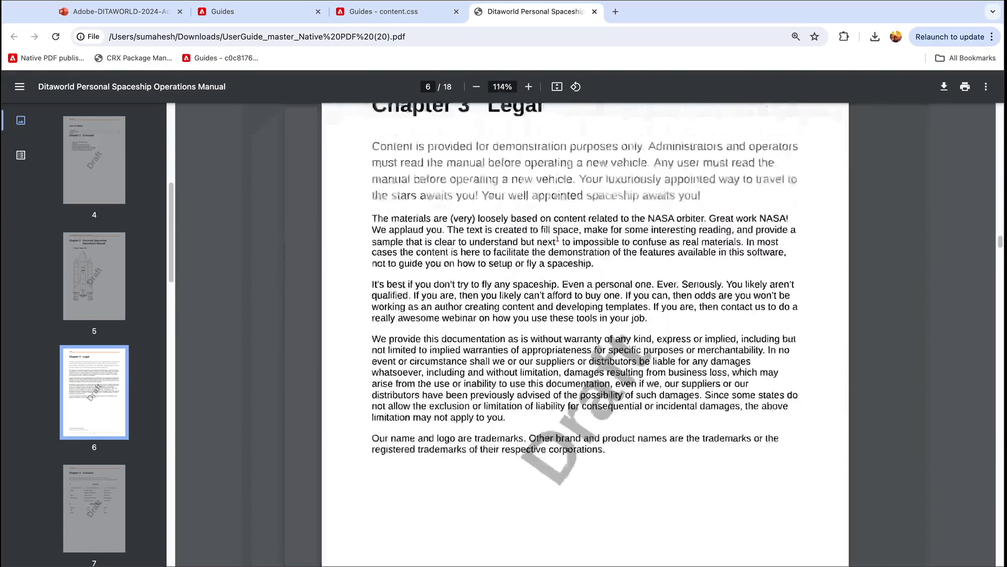
scroll(544, 279, "down", 3)
scroll(543, 280, "down", 3)
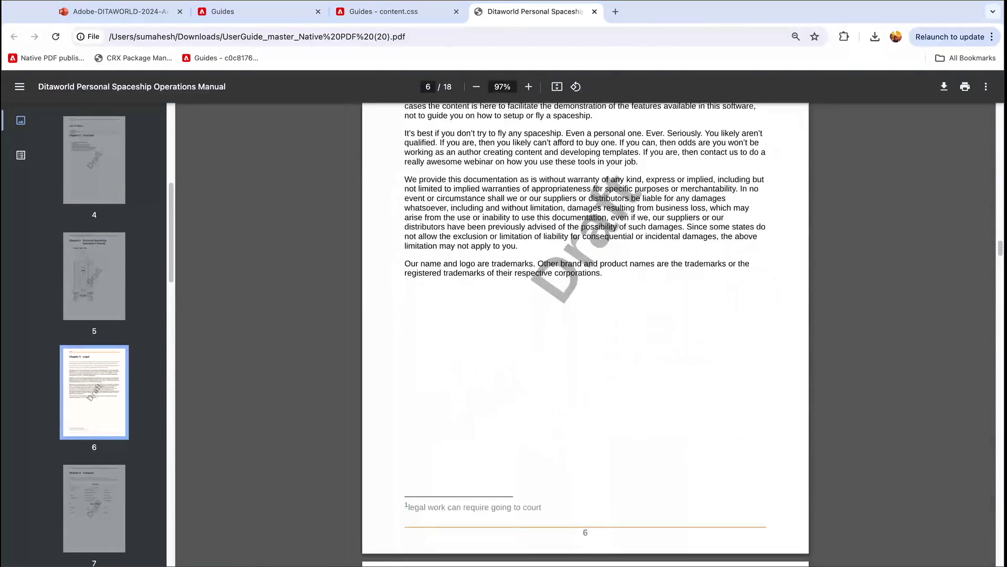
left_click(273, 18)
left_click(399, 11)
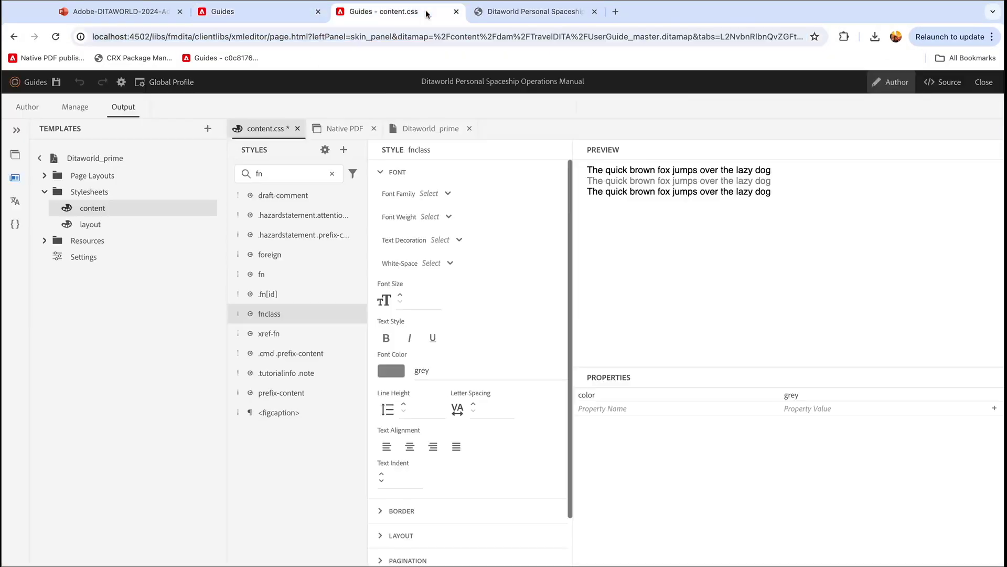
Step: Show the Concepts topic in the authoring view and highlight its Watermark/conditional watermark item
left_click(30, 109)
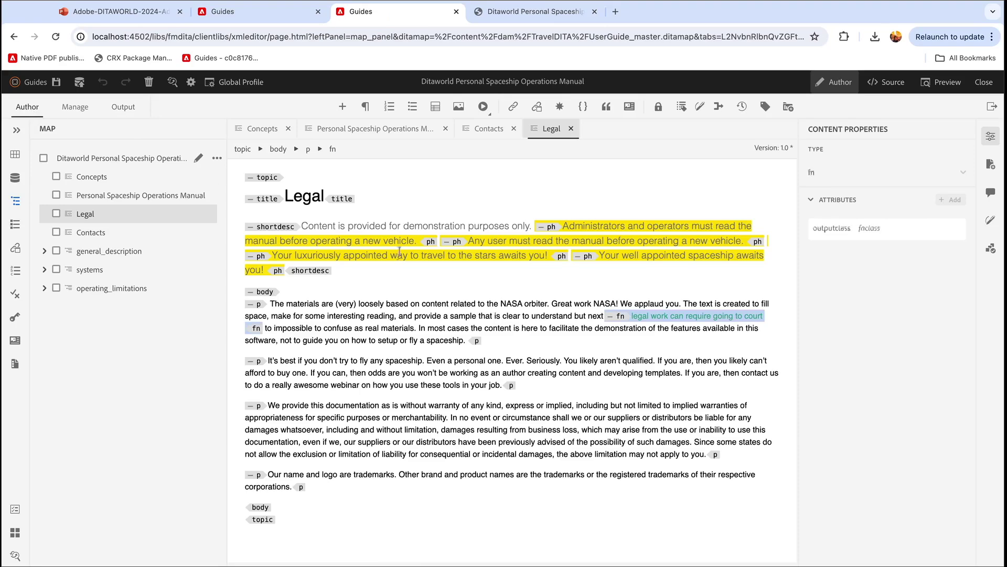
left_click(247, 129)
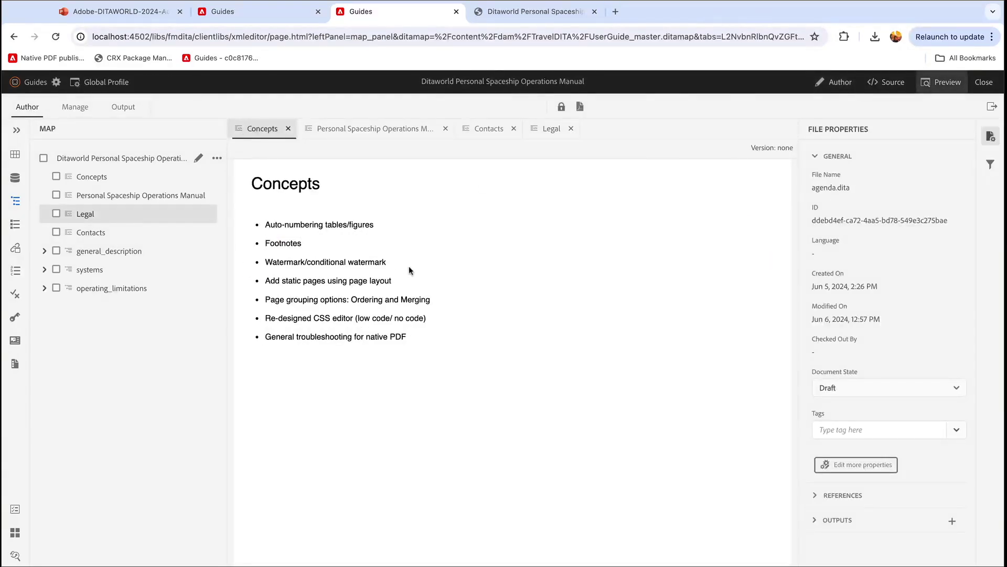
key("shift+Left")
key("shift+Left")
key("shift+Left")
key("shift+Left")
key("shift+Left")
key("shift+Left")
key("shift+Left")
key("shift+Left")
key("shift+Left")
key("shift+Left")
key("shift+Left")
key("shift+Left")
key("shift+Left")
key("shift+Left")
key("shift+Left")
key("shift+Left")
key("shift+Left")
key("shift+Left")
key("shift+Left")
key("shift+Left")
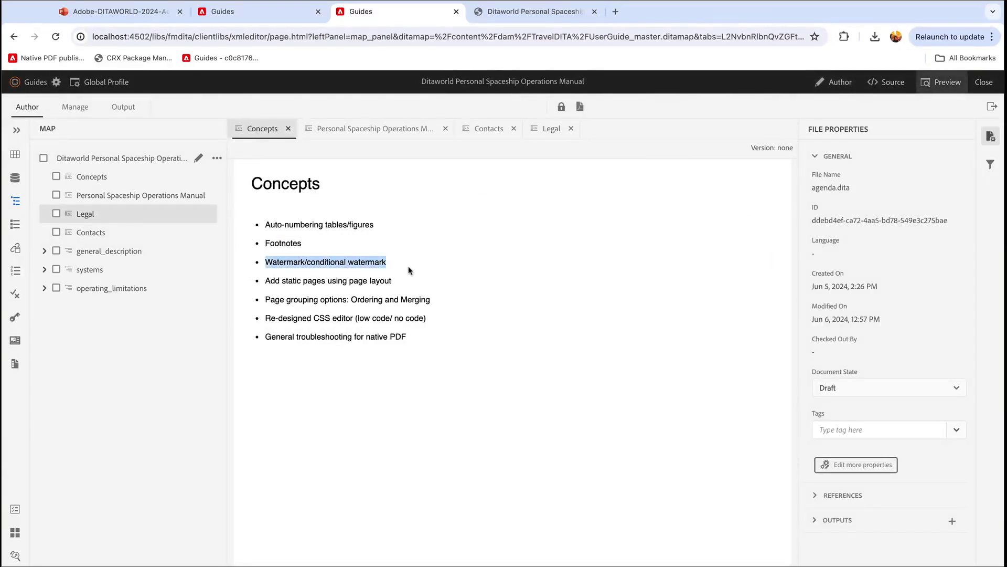
Step: Open the Native PDF output preset and show its Advanced options
left_click(123, 107)
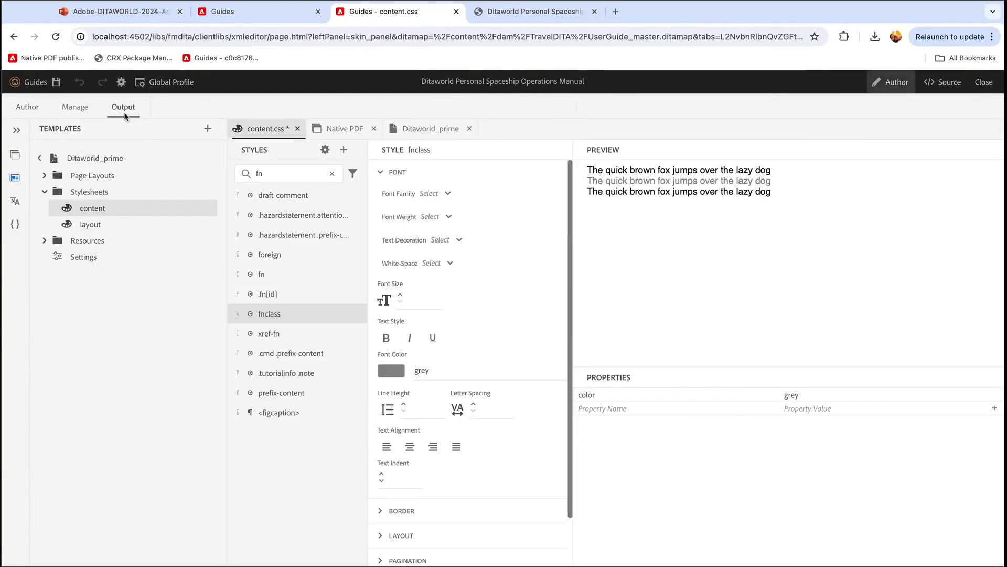
left_click(15, 155)
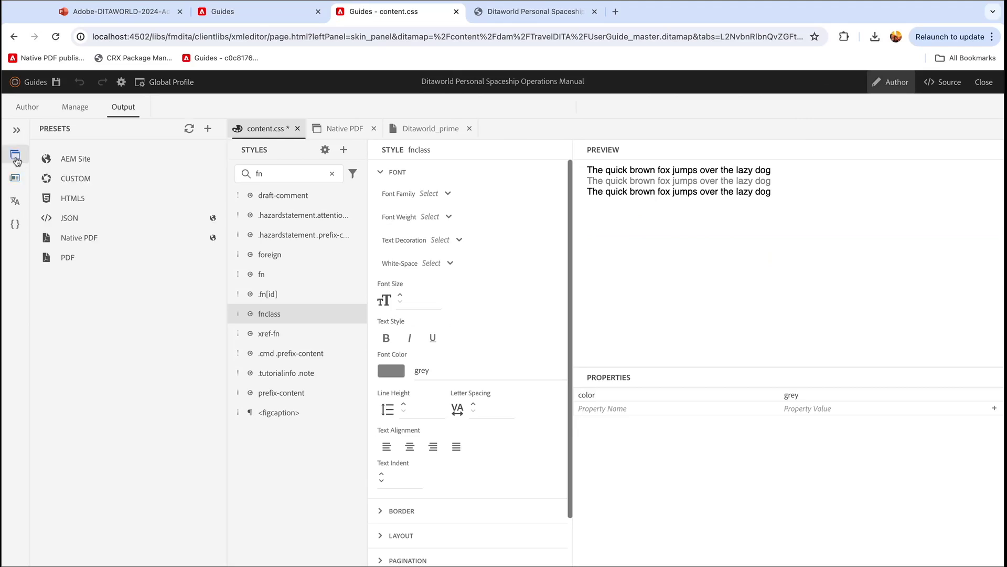
left_click(96, 243)
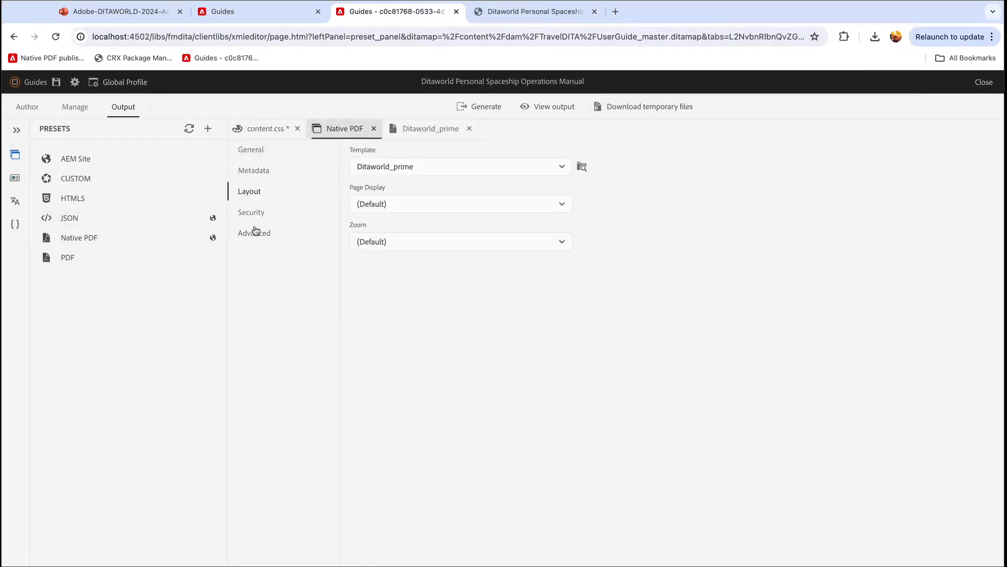
left_click(256, 241)
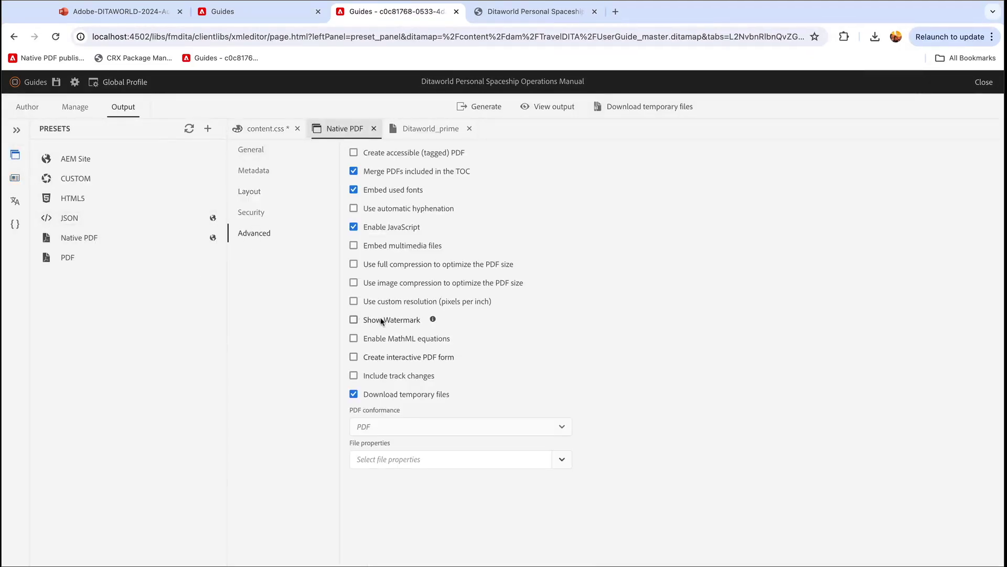
Step: Enable Show Watermark in the Native PDF preset to inspect its text field, and disable the option again
left_click(404, 319)
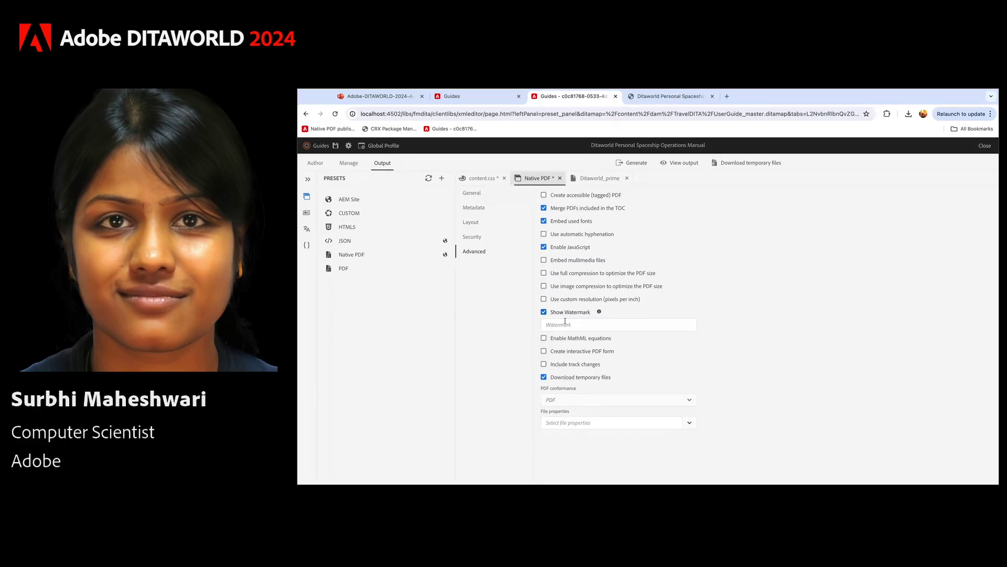
left_click(389, 338)
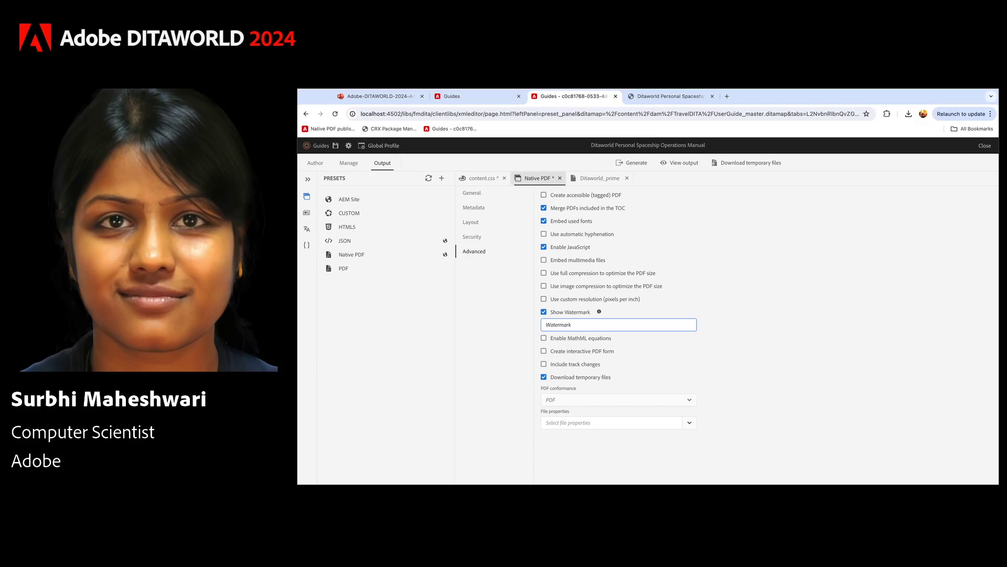
left_click(543, 311)
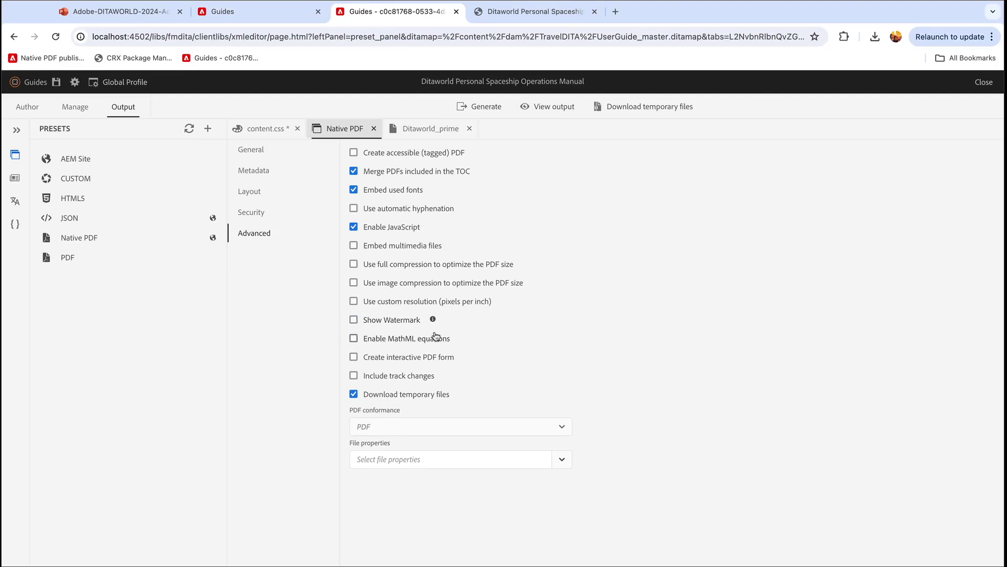
Step: Open the watermark.js script from the resources of the Ditaworld_prime template
left_click(15, 178)
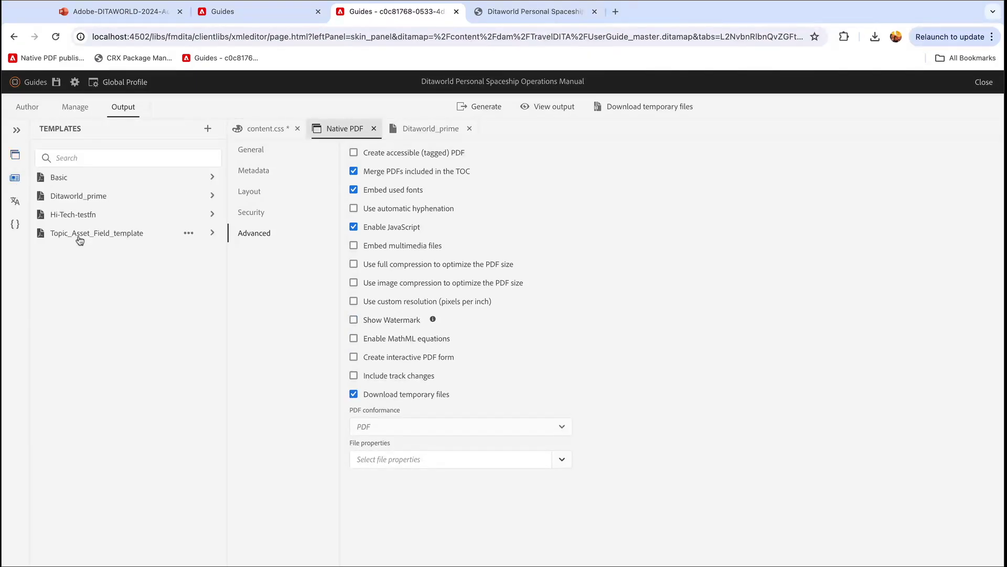
left_click(213, 197)
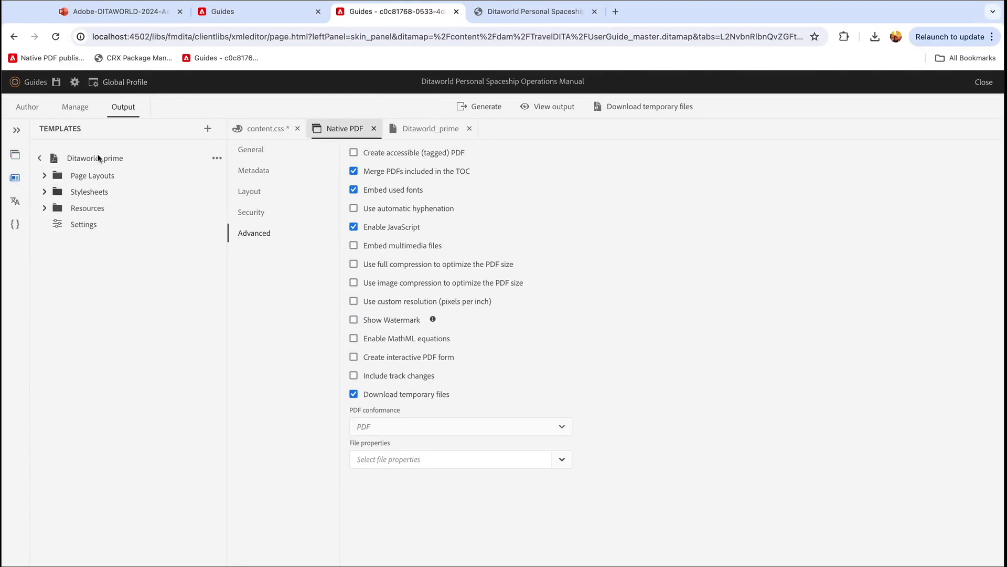
left_click(99, 208)
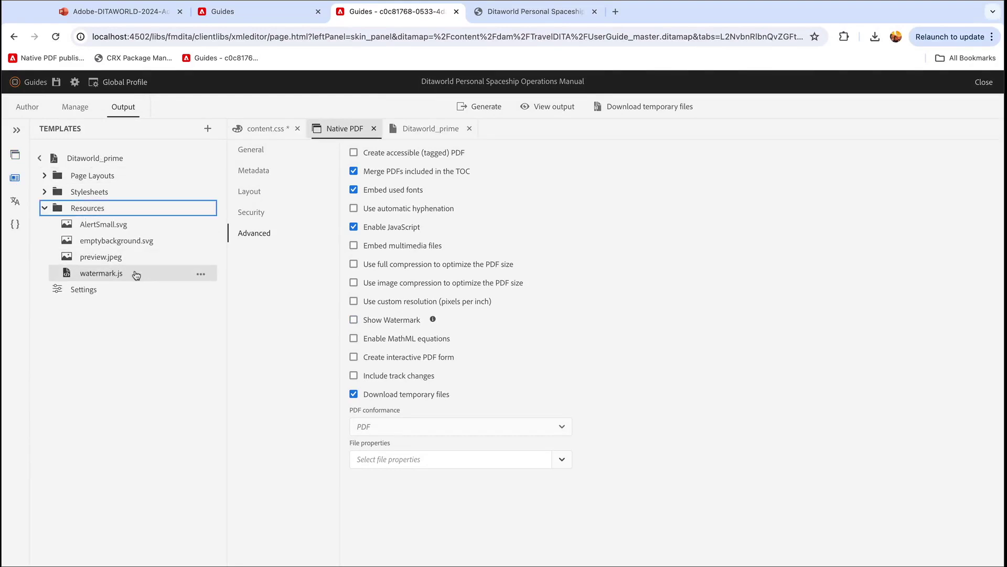
double_click(109, 276)
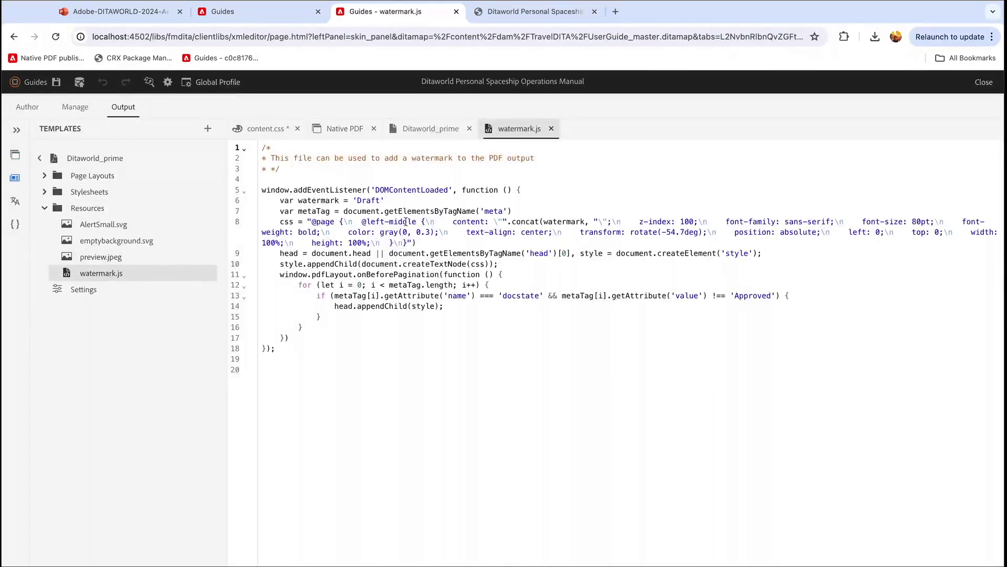
Step: Highlight the 'Draft' watermark variable and the condition comparing the meta value with 'Approved' in watermark.js
left_click(276, 200)
key("shift+End")
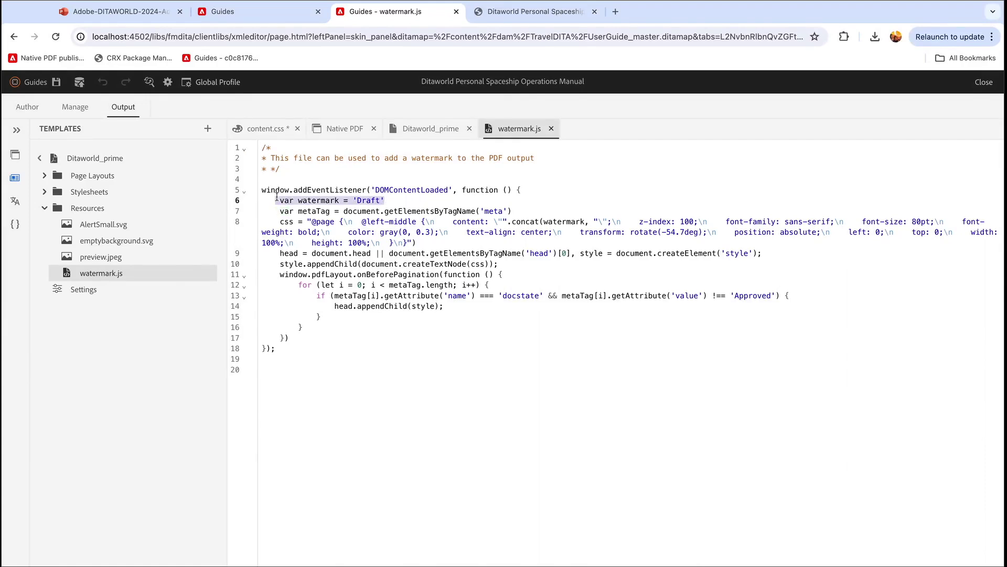
left_click(560, 296)
key("shift+alt+Right")
key("shift+alt+Right")
key("shift+alt+Right")
key("shift+alt+Right")
key("shift+alt+Right")
key("shift+alt+Right")
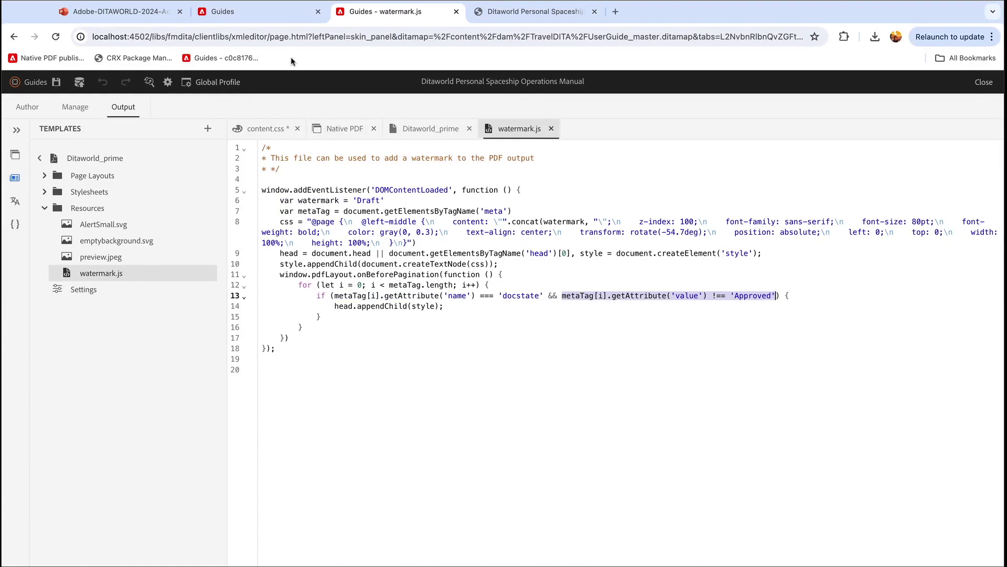
Step: Inspect the map's Document State choices and the watermark on the PDF's Legal page, and return to watermark.js
left_click(258, 16)
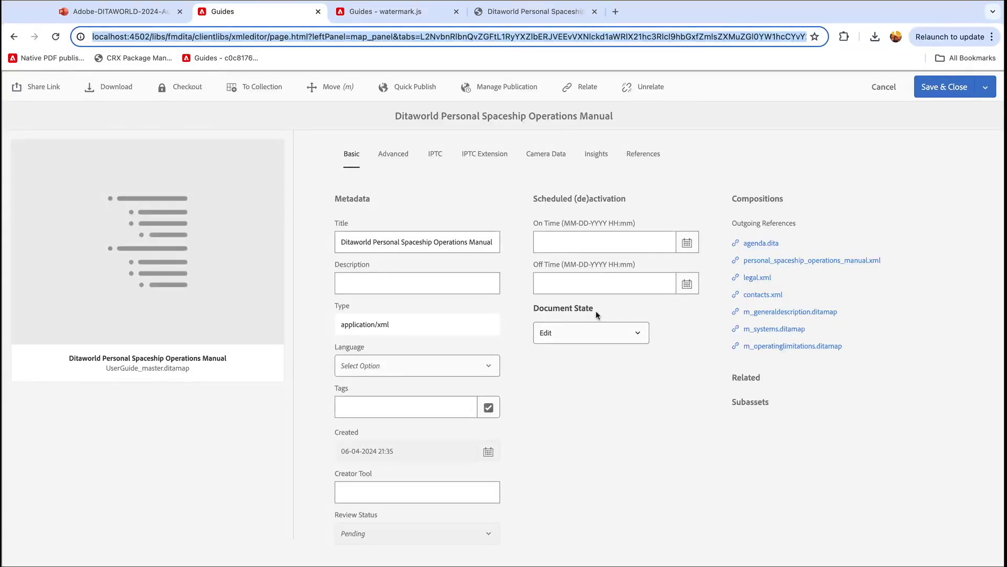
left_click(592, 336)
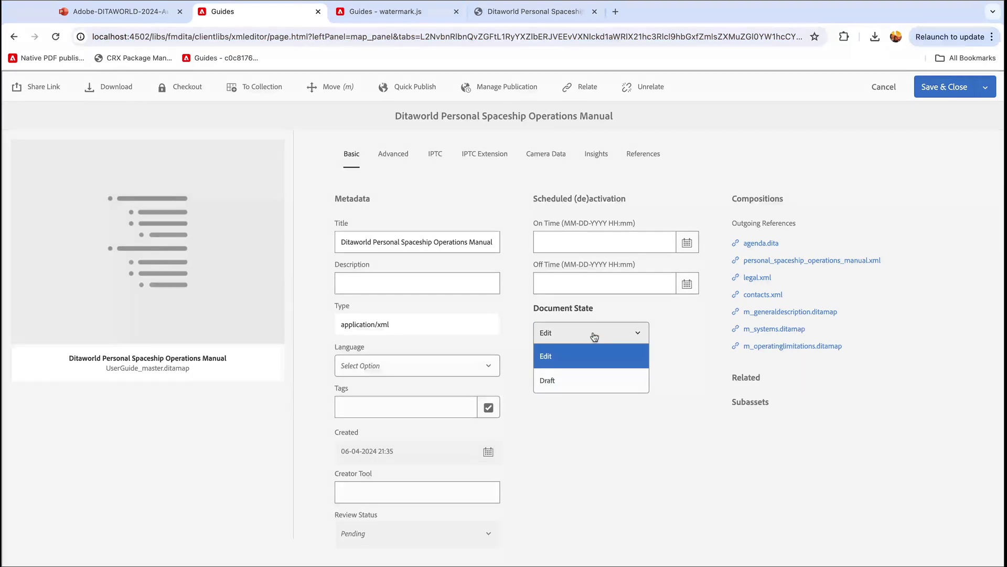
left_click(595, 336)
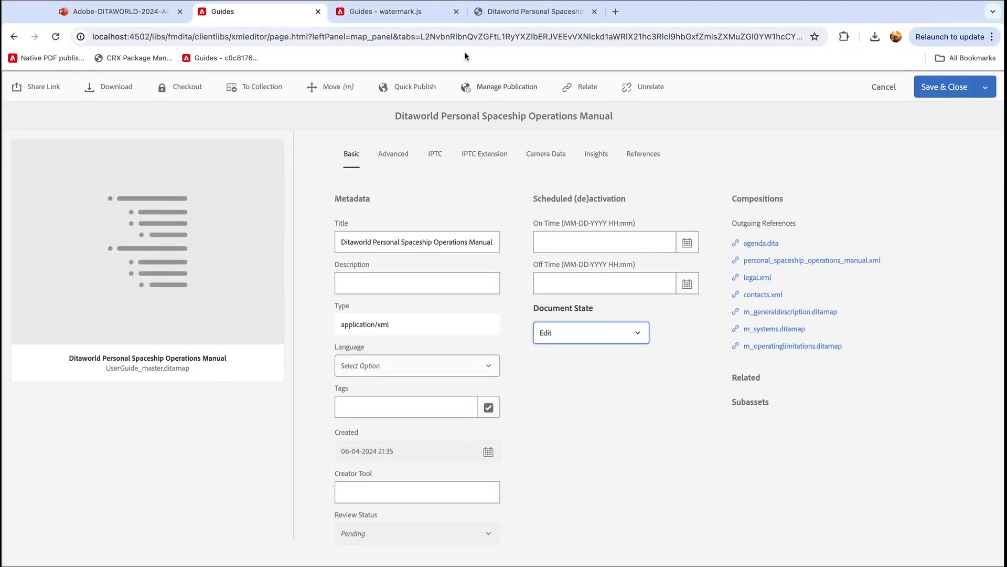
left_click(404, 11)
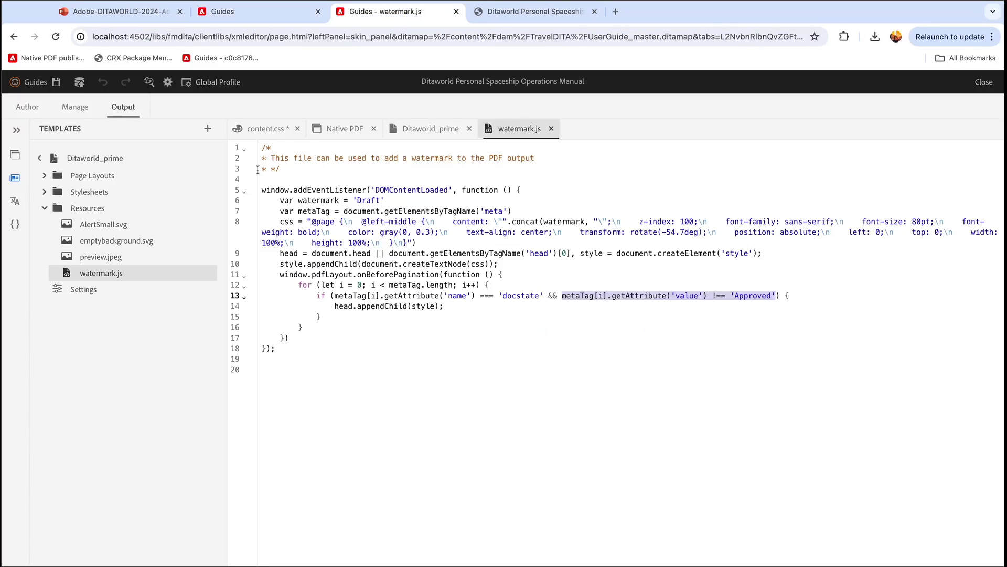
left_click(494, 20)
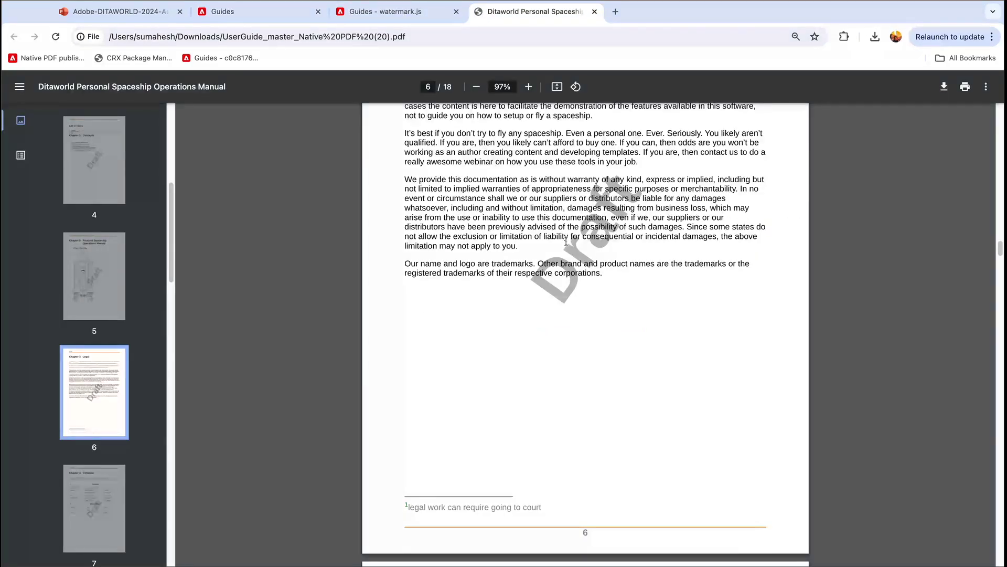
left_click(385, 12)
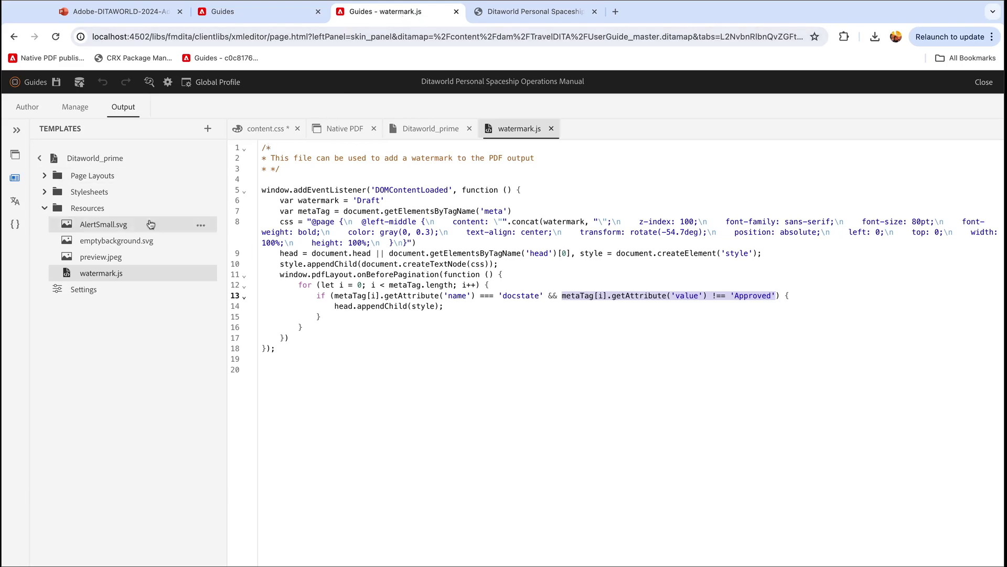
Step: Open the Chapter layout's First page in source view and highlight its watermark.js script line
left_click(45, 176)
left_click(54, 240)
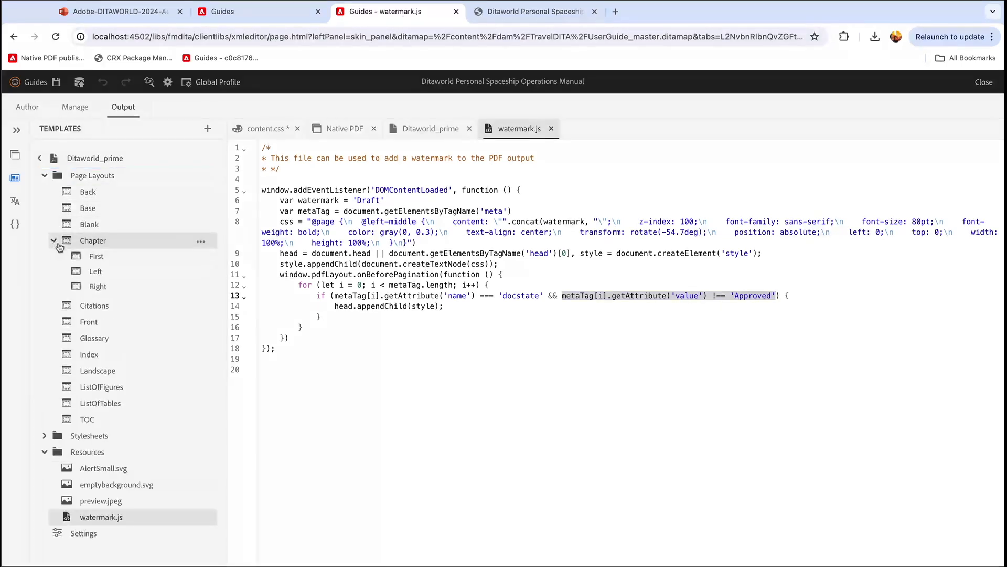
double_click(140, 265)
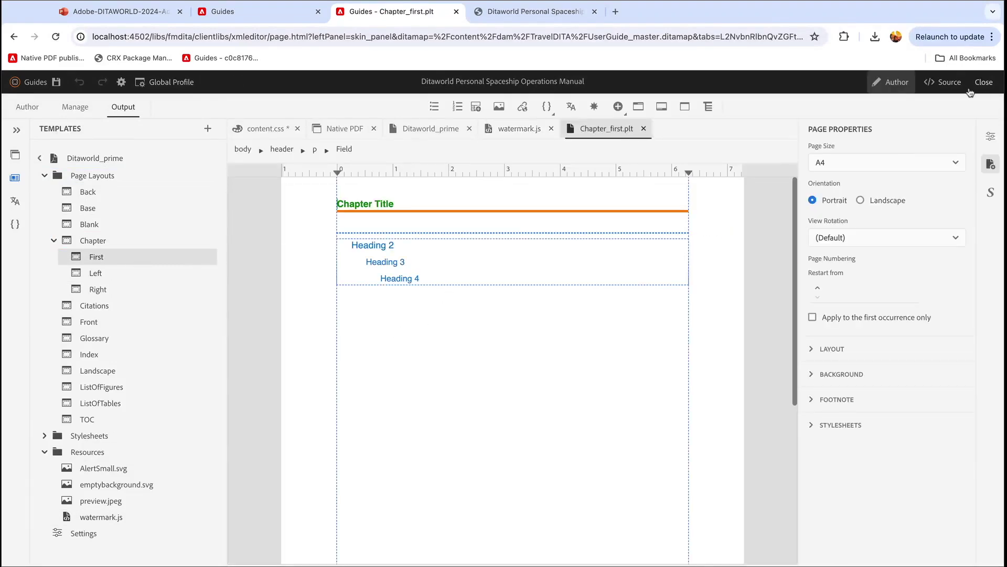
left_click(944, 82)
left_click_drag(455, 316, 265, 315)
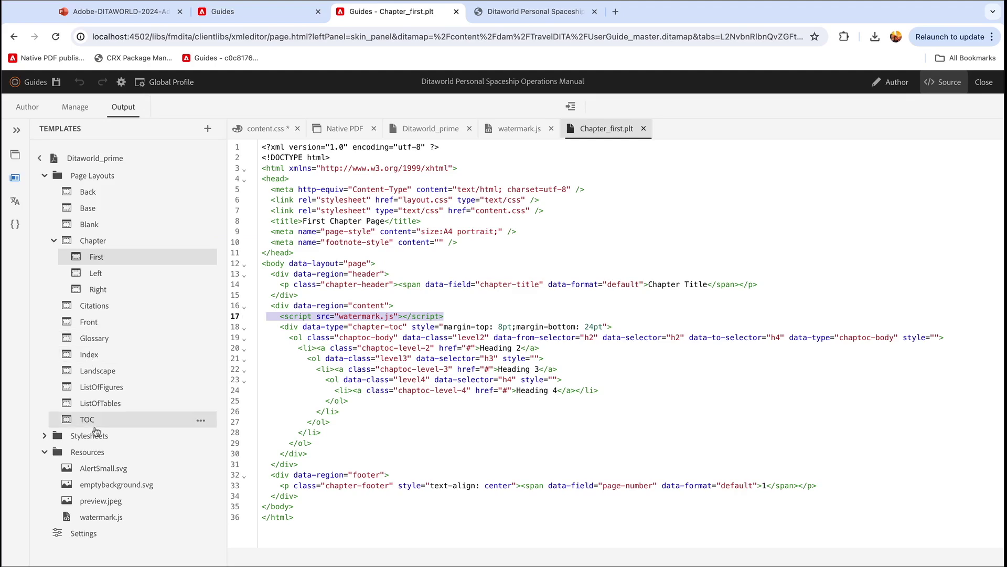
Step: Return to the Native PDF preset's Advanced options to show the Enable JavaScript and watermark settings
left_click(16, 156)
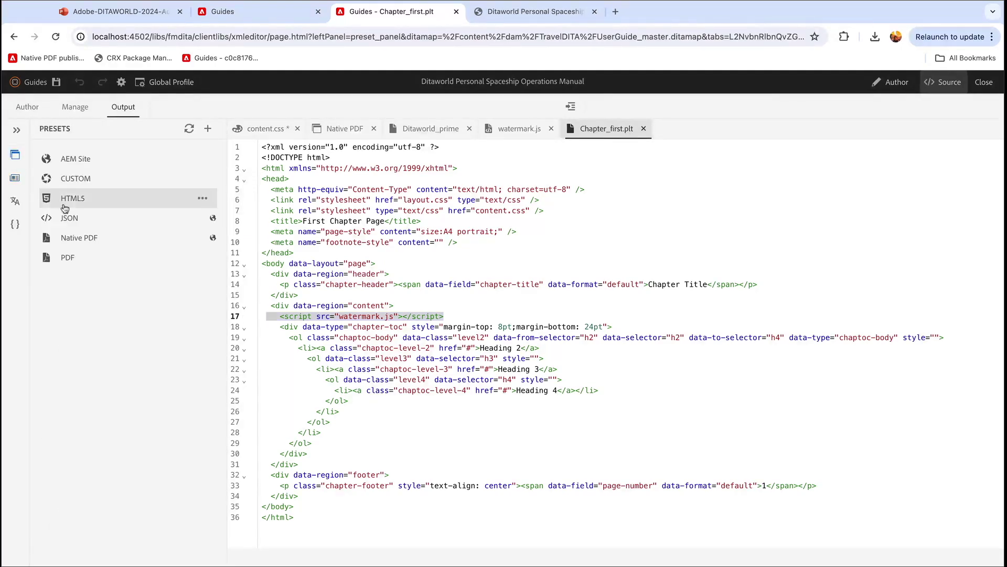
left_click(76, 237)
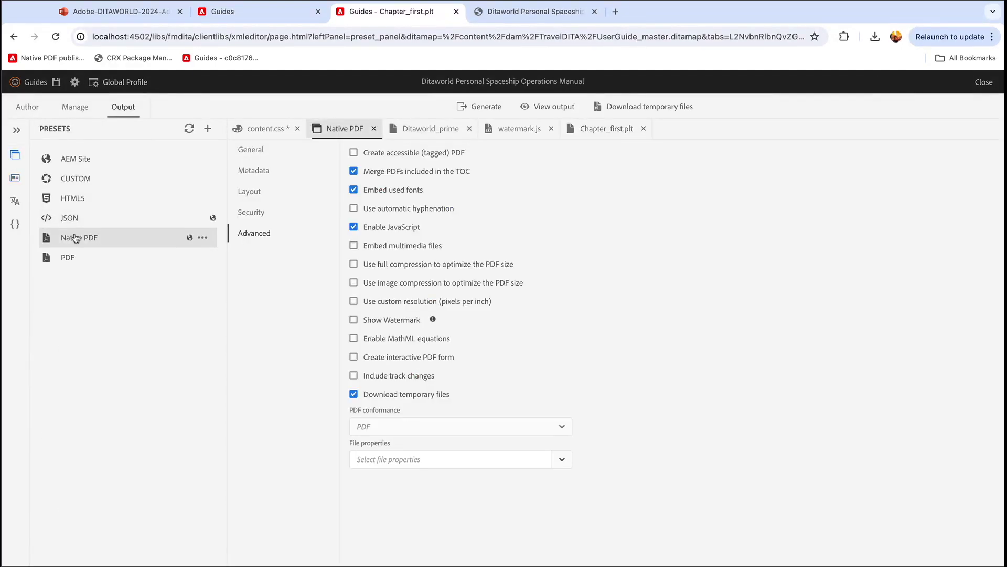
left_click(256, 238)
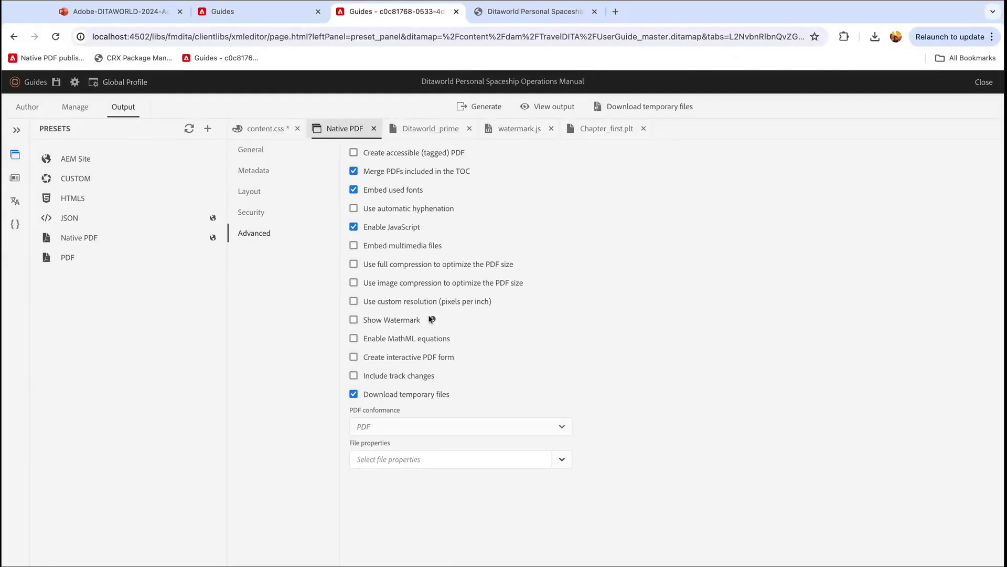
Step: Review the watermarked PDF page and the map's Document State field, and return to the Native PDF preset
left_click(517, 12)
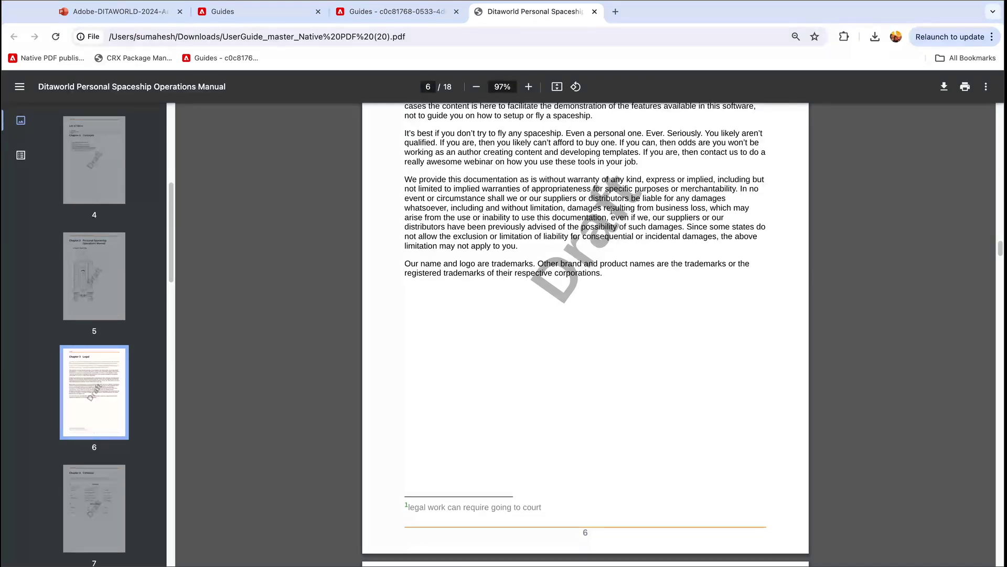
left_click(294, 13)
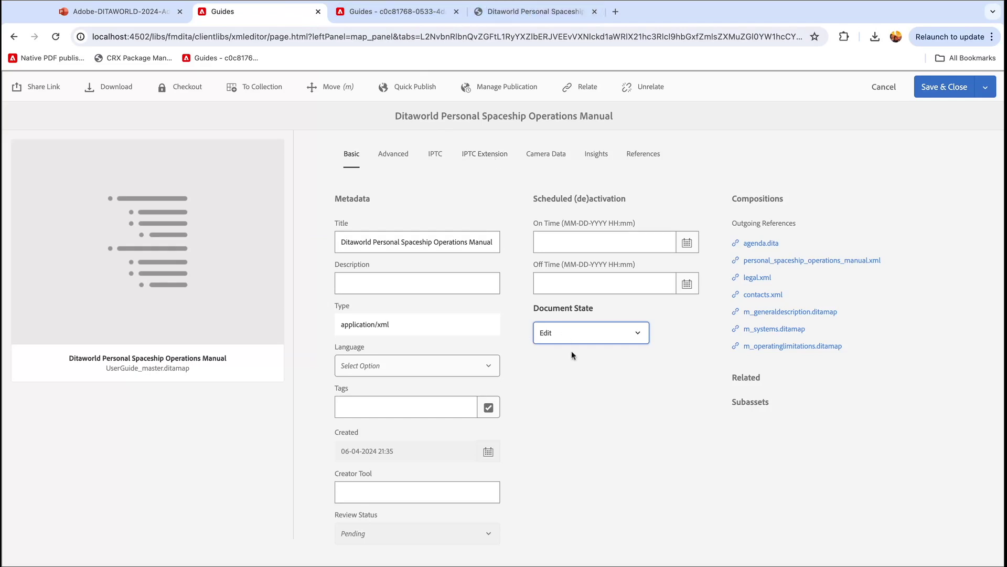
left_click(383, 20)
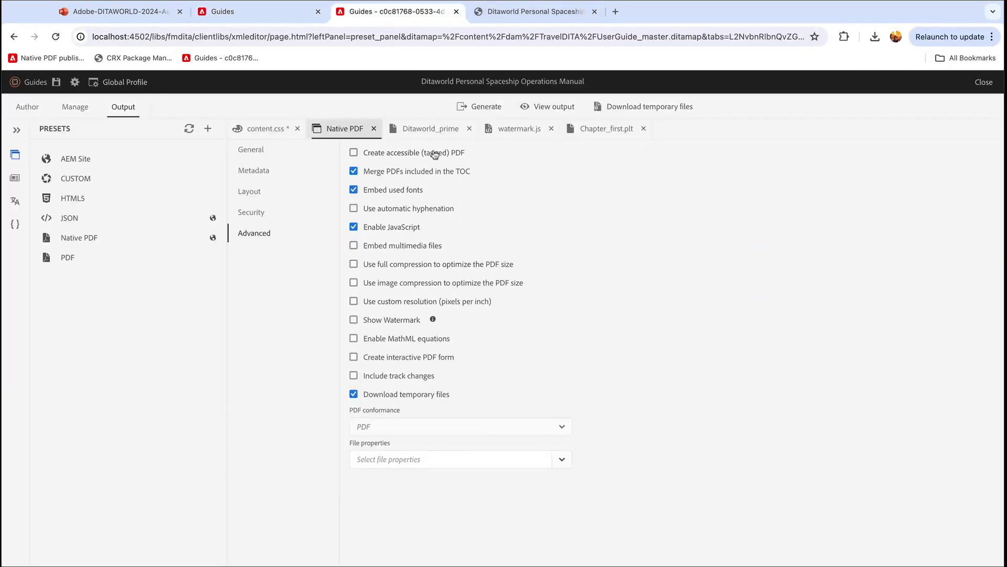
Step: Replace 'Approved' with 'Edit' in the docstate condition of watermark.js and save all open files
left_click(512, 131)
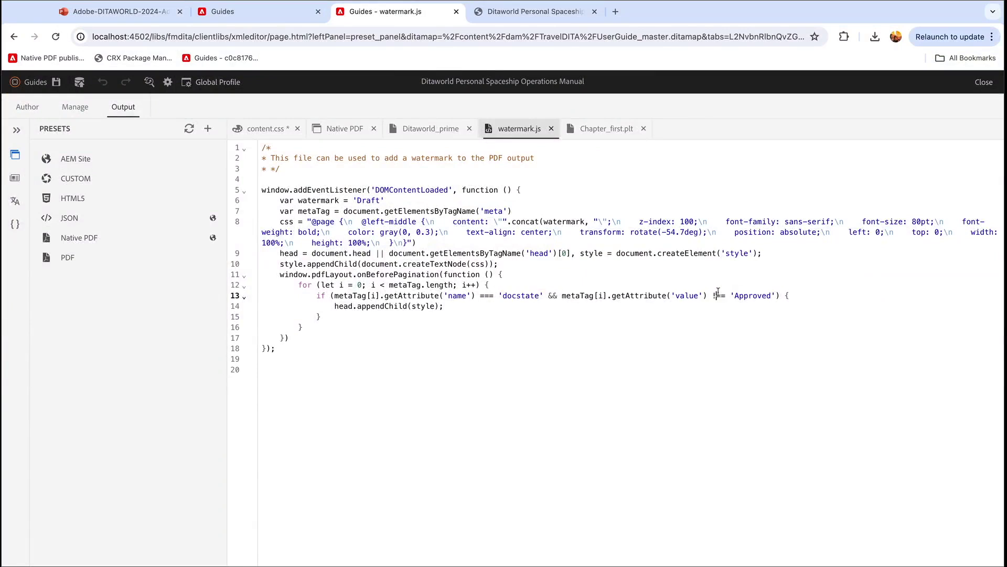
left_click(771, 298)
key("BackSpace")
key("BackSpace")
key("BackSpace")
key("BackSpace")
key("BackSpace")
key("BackSpace")
key("BackSpace")
key("BackSpace")
type("Edit")
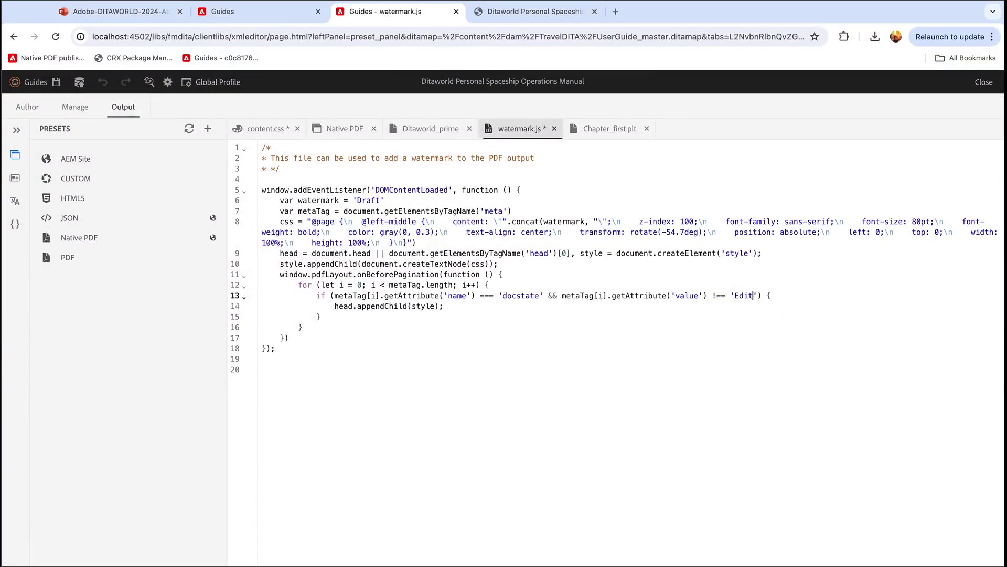
left_click(56, 82)
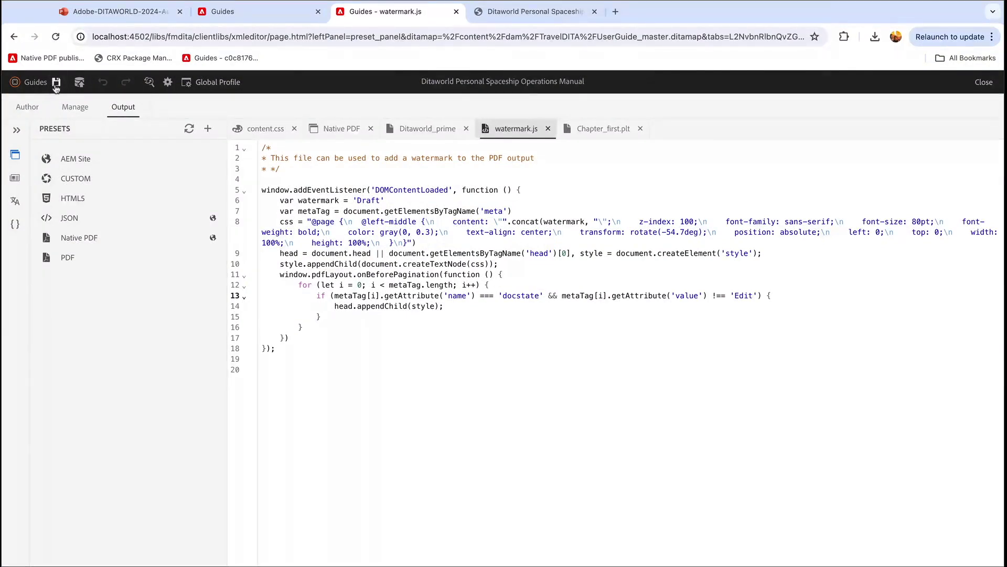
Step: Generate the Native PDF output again and close the previously generated PDF
left_click(212, 237)
left_click(255, 254)
left_click(594, 11)
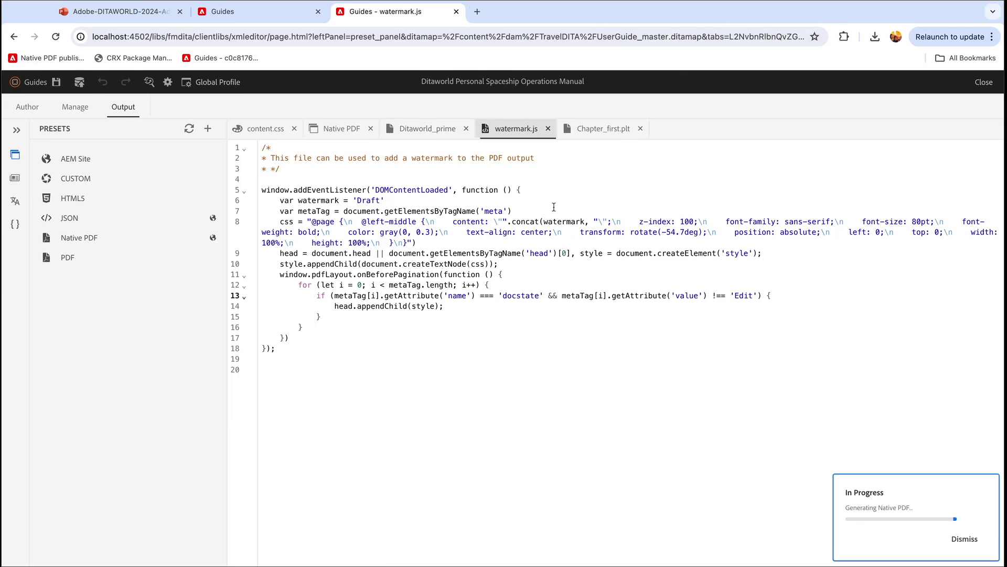
Step: Highlight the line in watermark.js that defines the watermark text
left_click(394, 204)
key("shift+Home")
key("shift+Home")
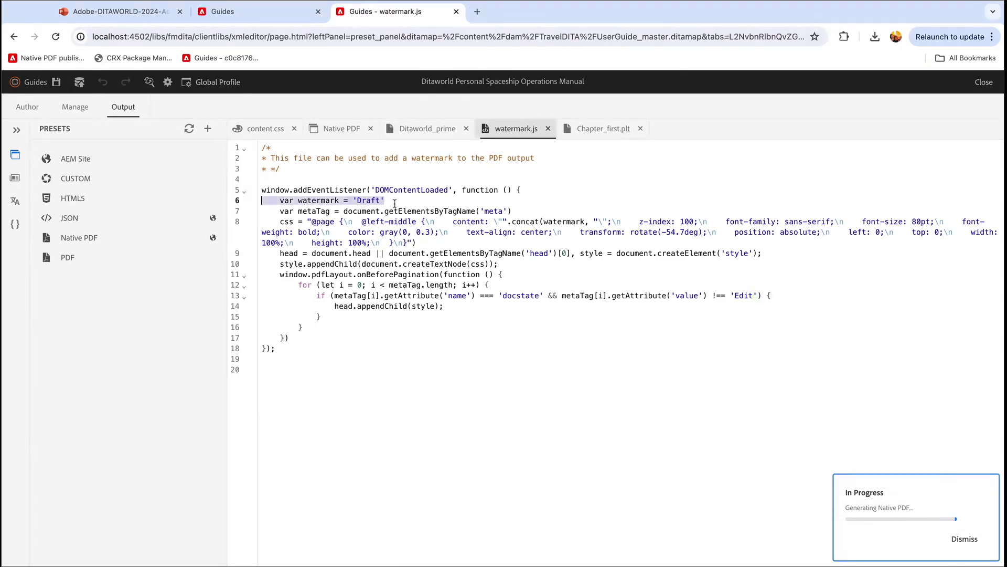
Step: Open the newly generated Native PDF and check its pages through the Concepts chapter for a watermark
left_click(124, 245)
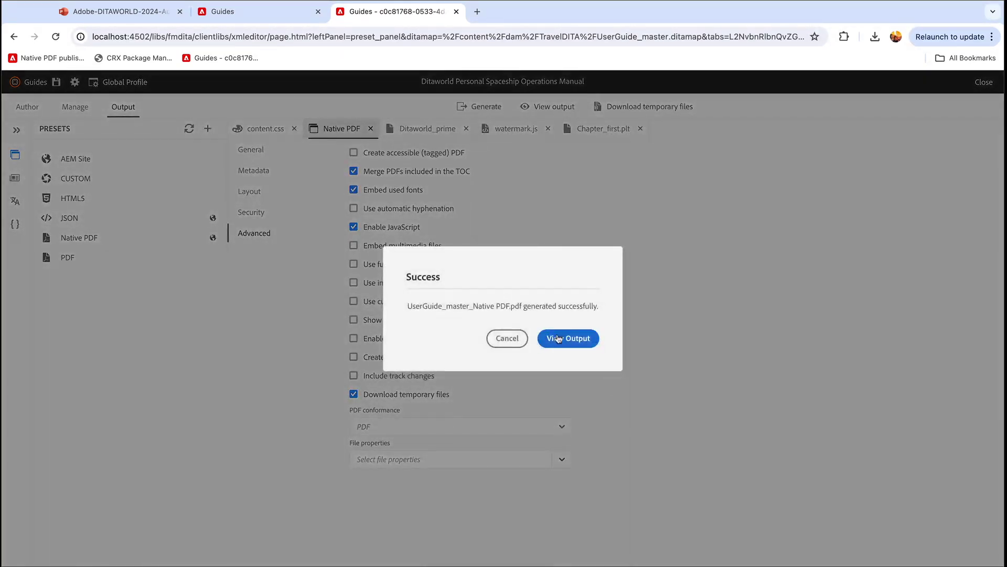
left_click(560, 339)
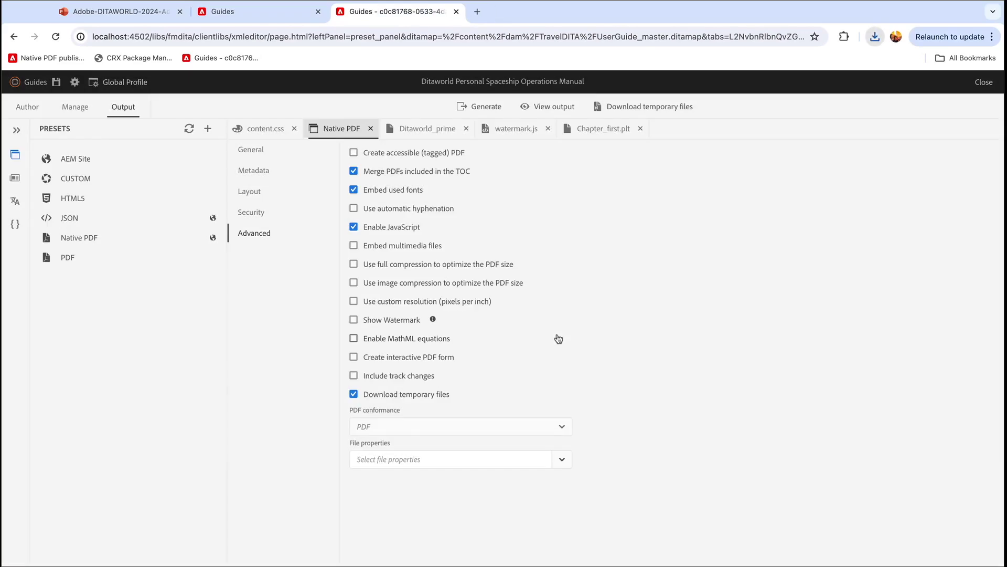
scroll(529, 364, "down", 15)
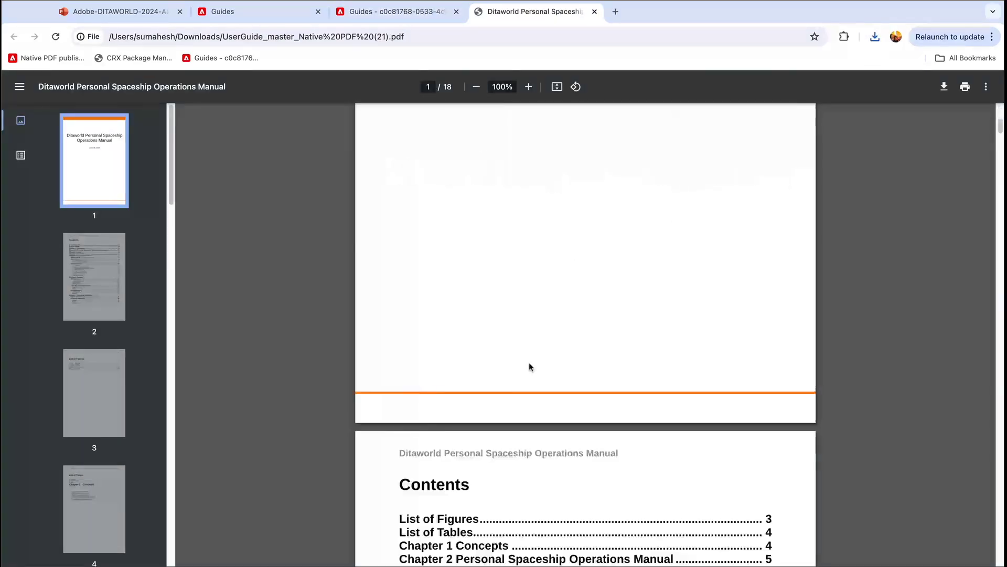
scroll(529, 362, "down", 15)
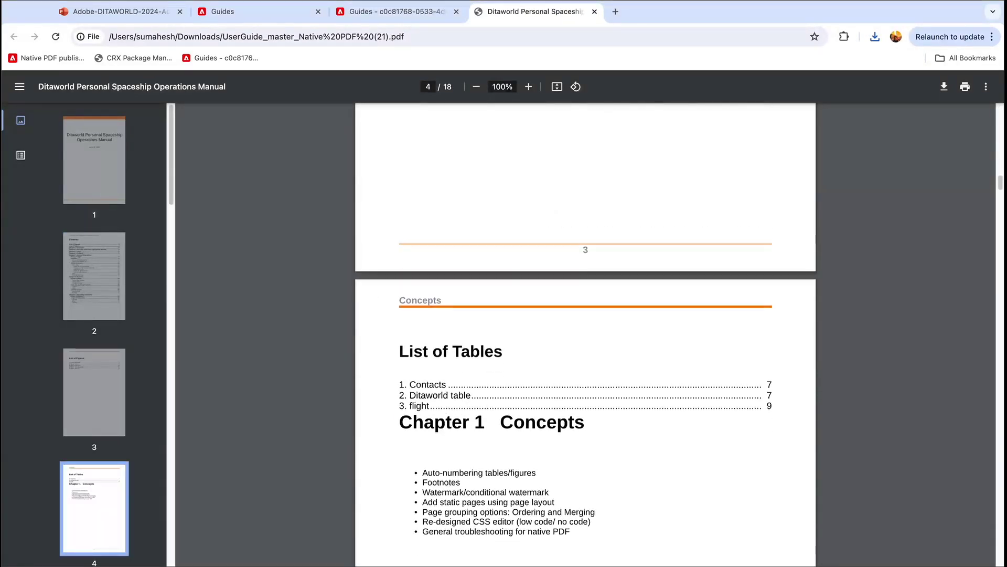
scroll(585, 335, "down", 3)
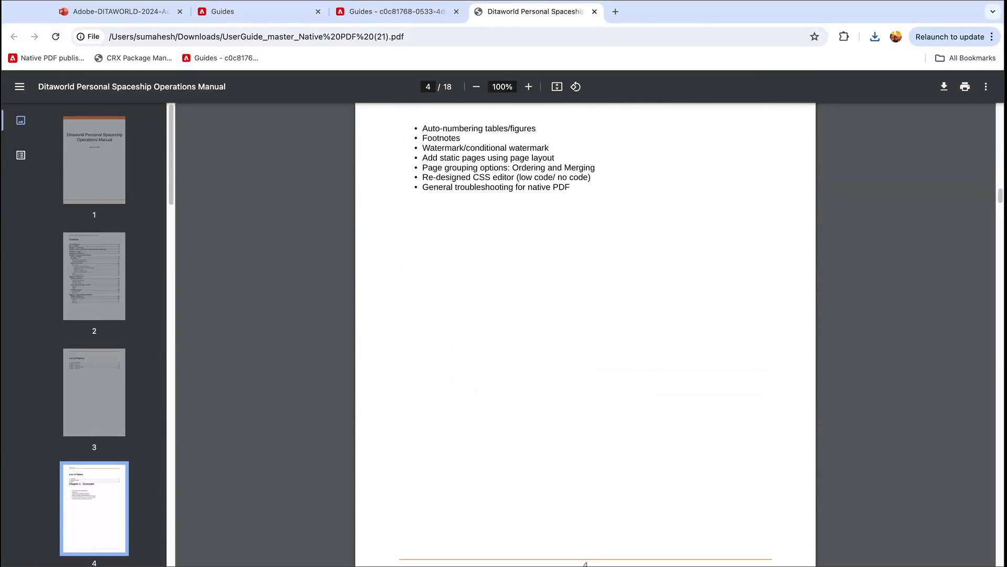
Step: Show the Concepts topic in the authoring view and highlight its "Add static pages using page layout" item
left_click(269, 20)
left_click(382, 12)
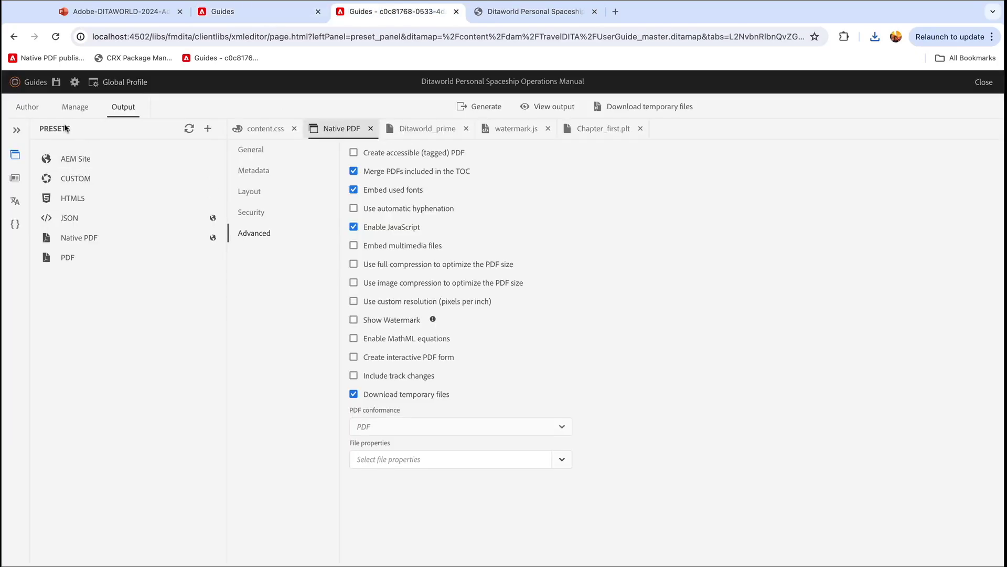
left_click(34, 106)
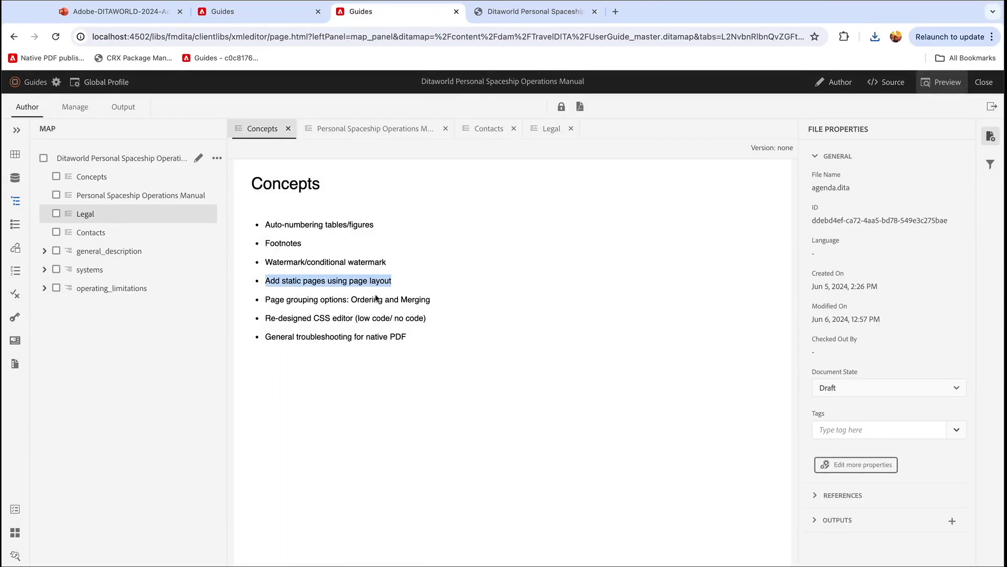
Step: Return to the generated PDF and examine its opening pages and table of contents
left_click(541, 13)
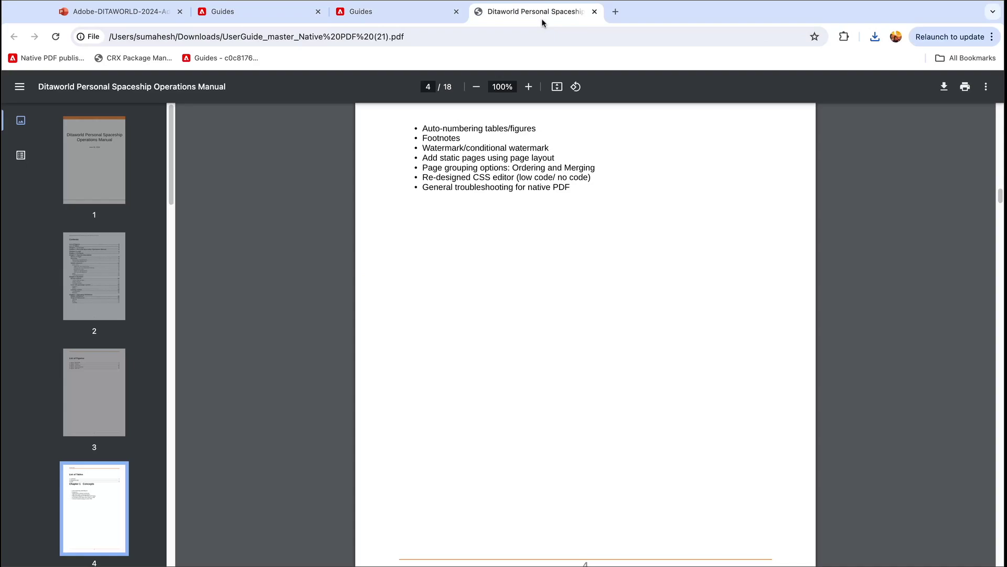
scroll(487, 222, "up", 10)
scroll(486, 222, "up", 5)
scroll(486, 222, "down", 10)
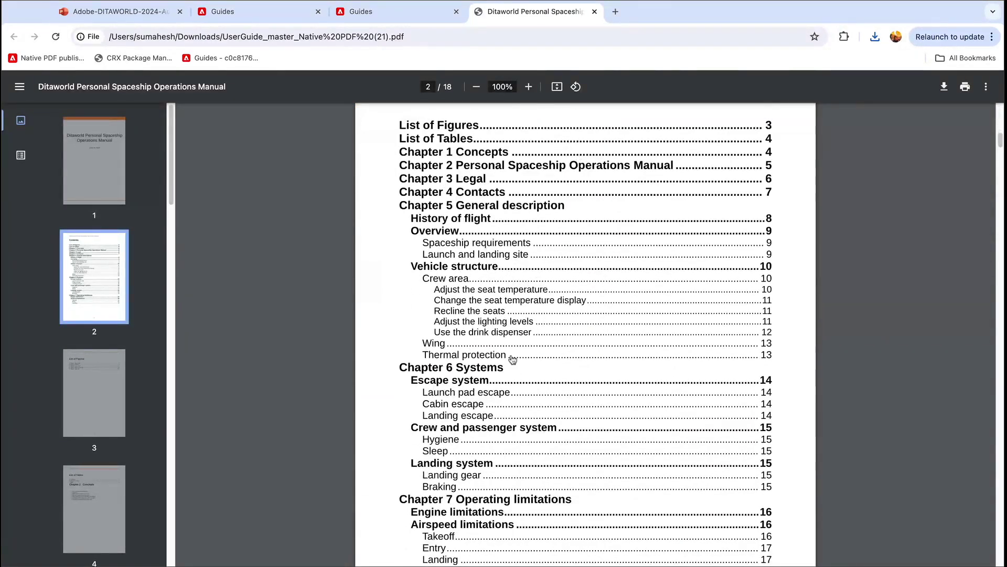
Step: Scroll through the generated PDF and highlight the "Chapter 1 Concepts" heading below the List of Tables
scroll(513, 360, "down", 20)
scroll(514, 359, "up", 20)
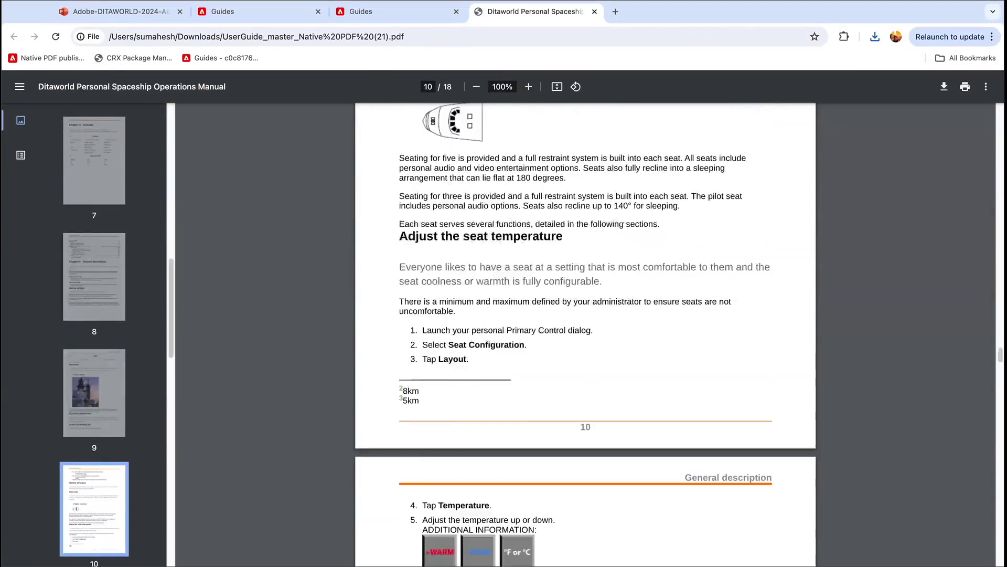
scroll(514, 359, "up", 15)
scroll(514, 359, "down", 6)
left_click_drag(401, 174, 585, 175)
scroll(402, 173, "up", 2)
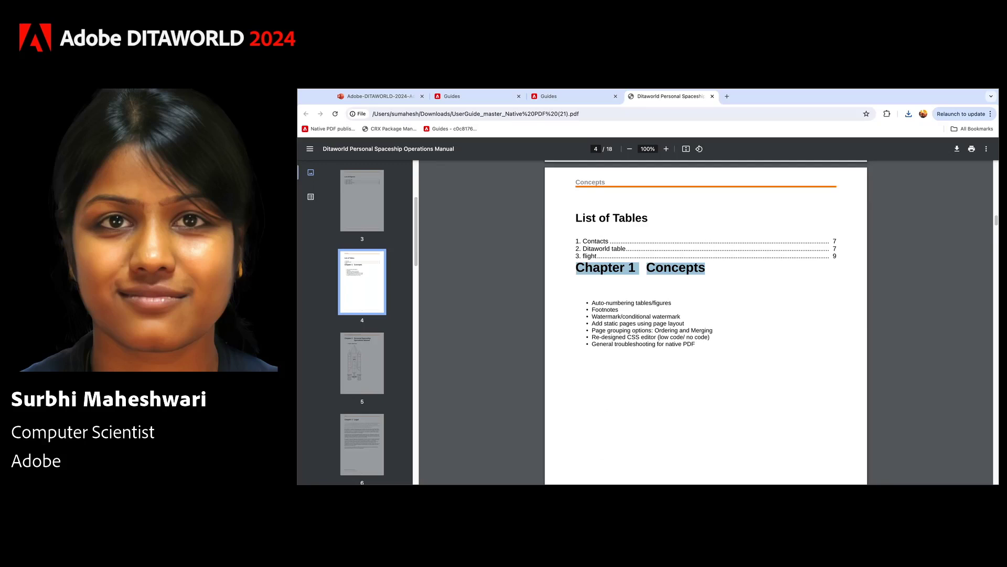
Step: In the Ditaworld_prime template's page layout order, set List of Tables to merge with None and save the template
left_click(598, 100)
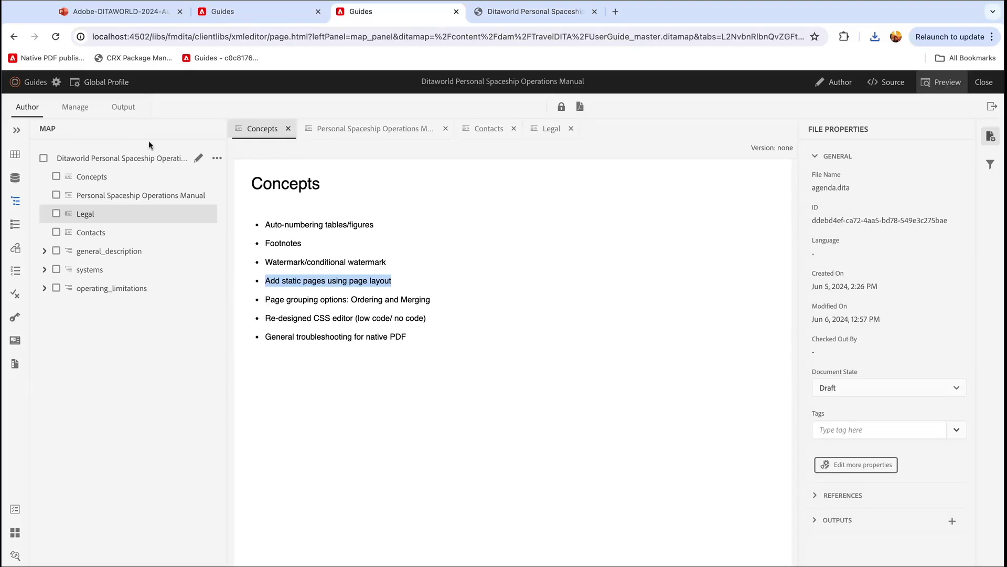
left_click(124, 106)
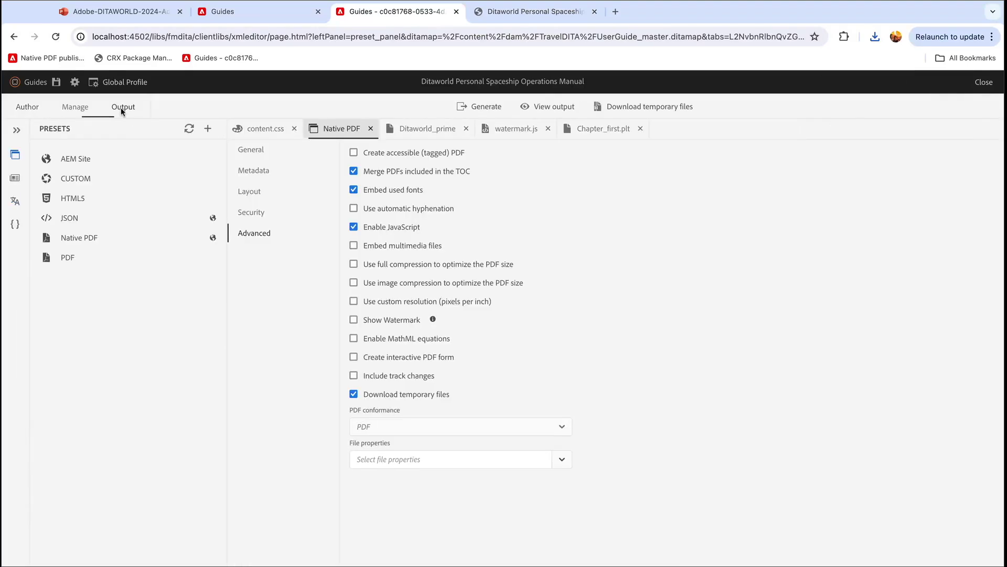
left_click(15, 179)
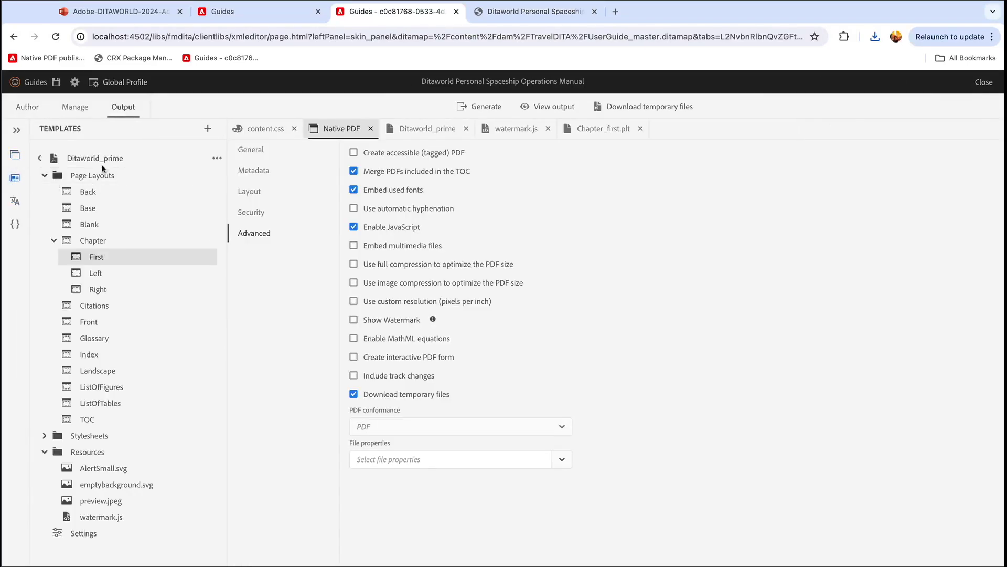
left_click(110, 534)
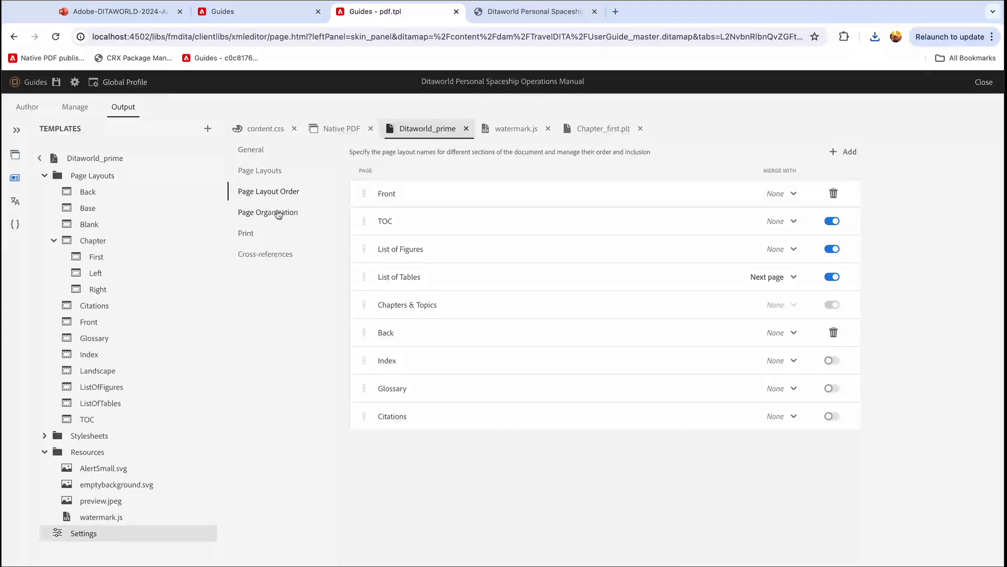
left_click(787, 278)
left_click(756, 337)
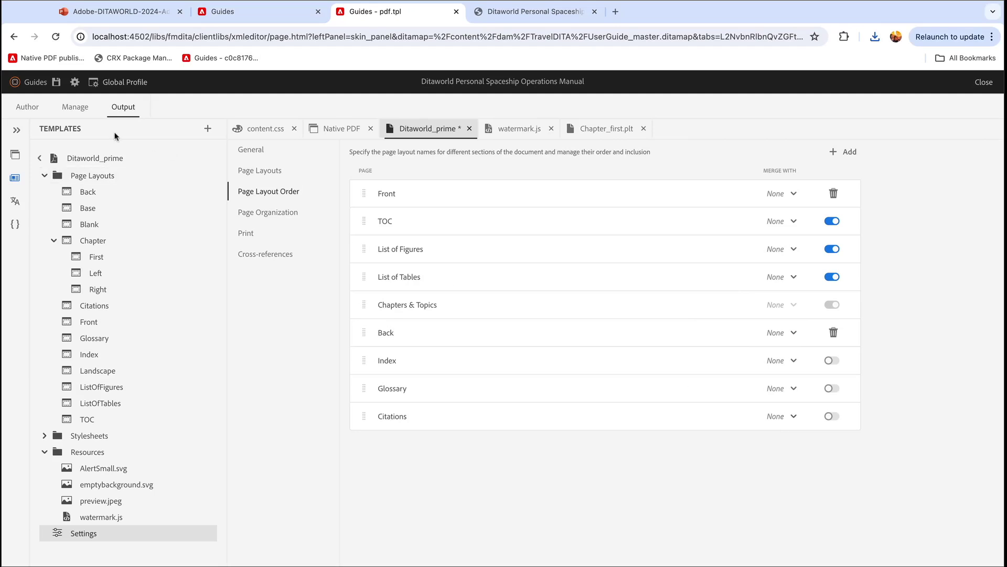
key("ctrl+s")
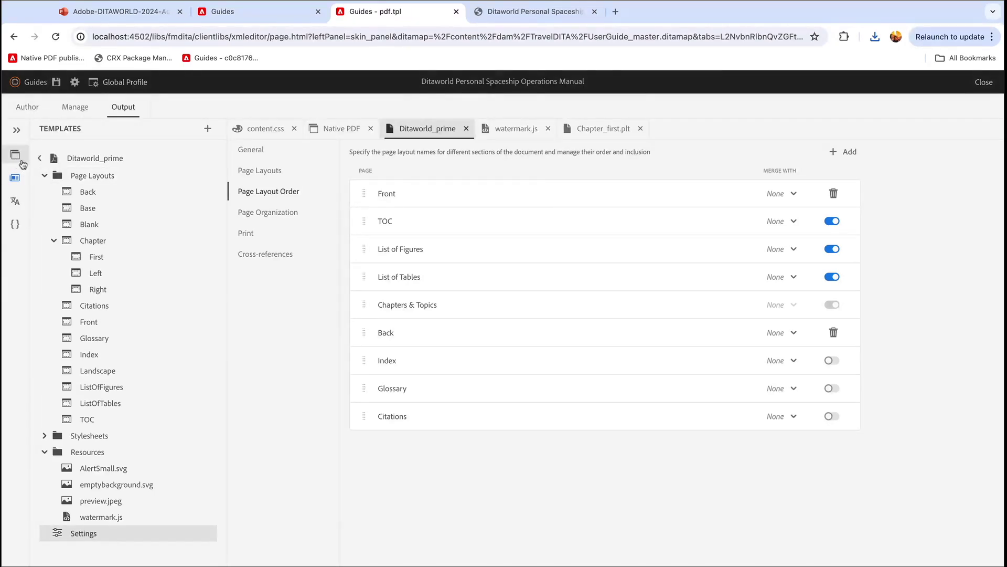
Step: Create a new page layout named static-page in the Ditaworld_prime template
left_click(202, 178)
left_click(262, 191)
type("static-page")
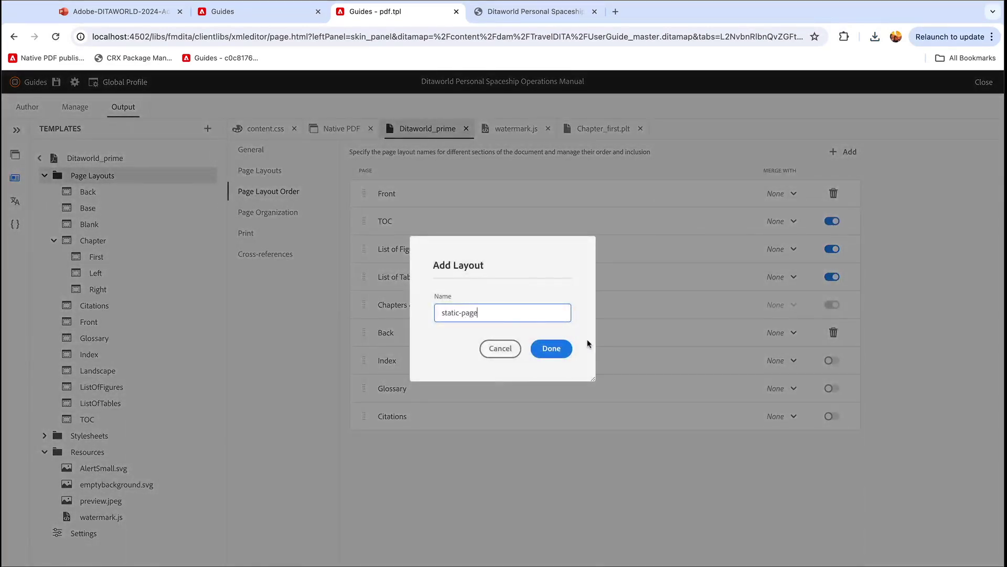
left_click(557, 348)
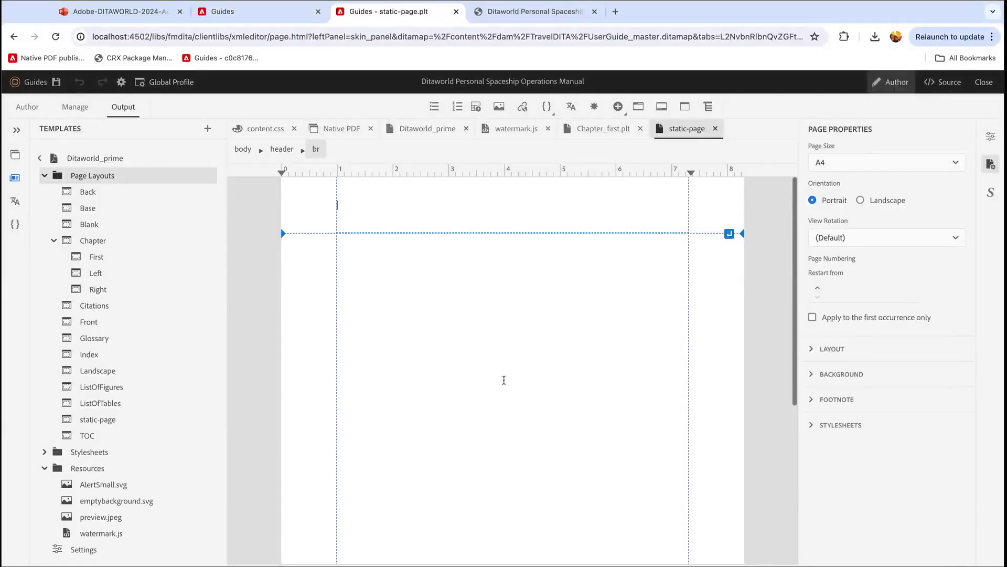
Step: Set AlertSmall.svg from the Ditaworld_prime template folder as the background image of the static-page layout
left_click(504, 380)
left_click(842, 373)
left_click(954, 445)
scroll(556, 472, "down", 5)
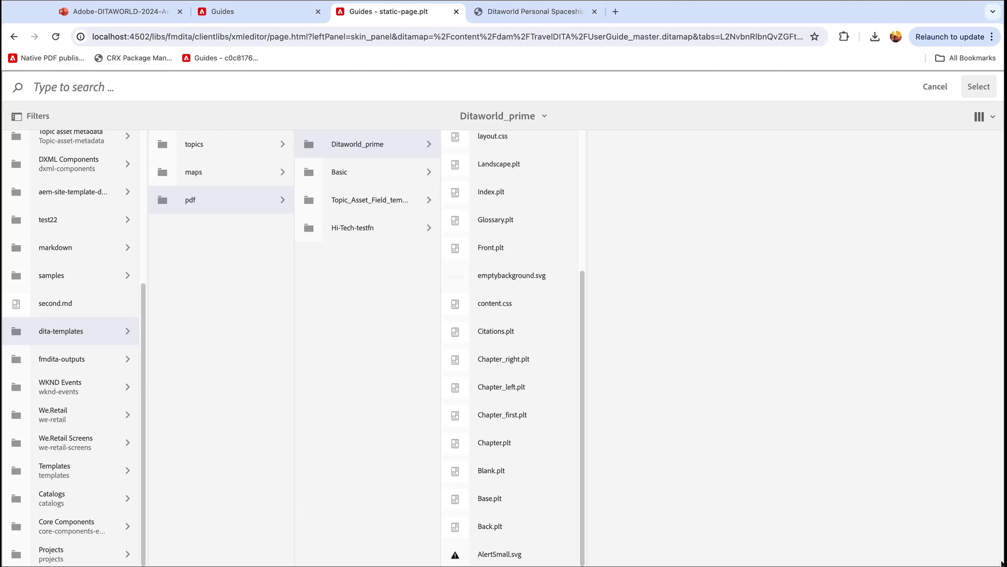
scroll(522, 464, "down", 2)
left_click(475, 510)
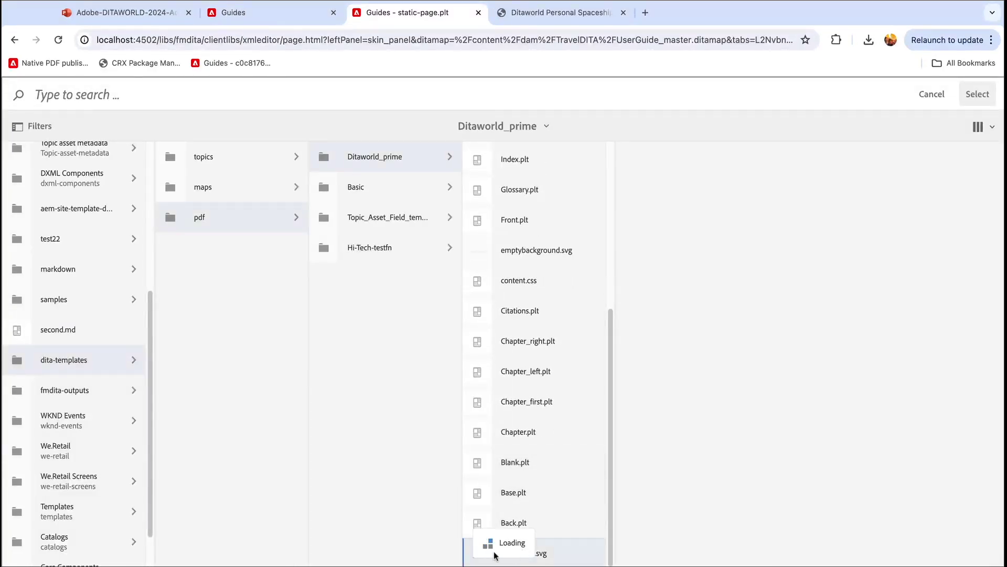
left_click(477, 552)
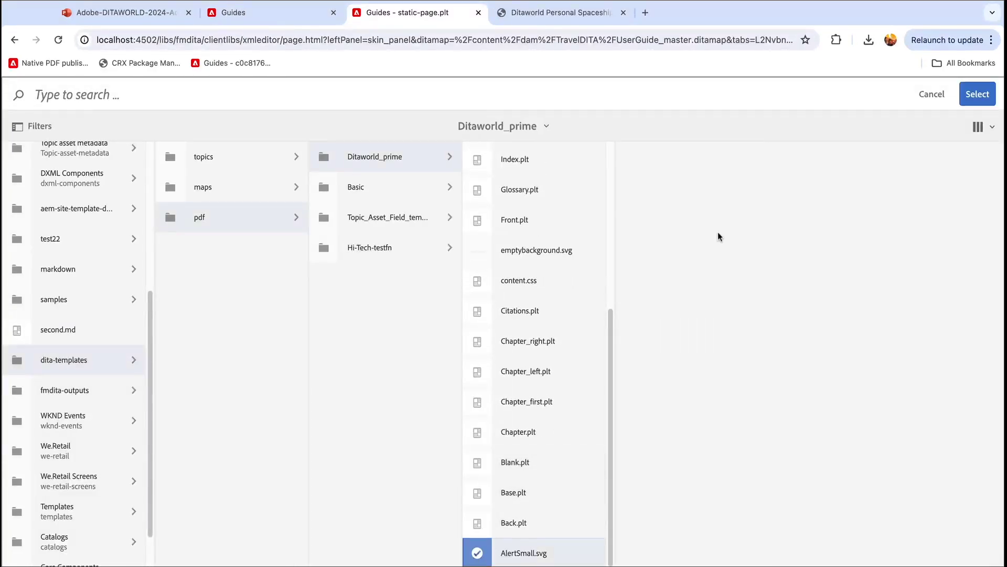
left_click(975, 100)
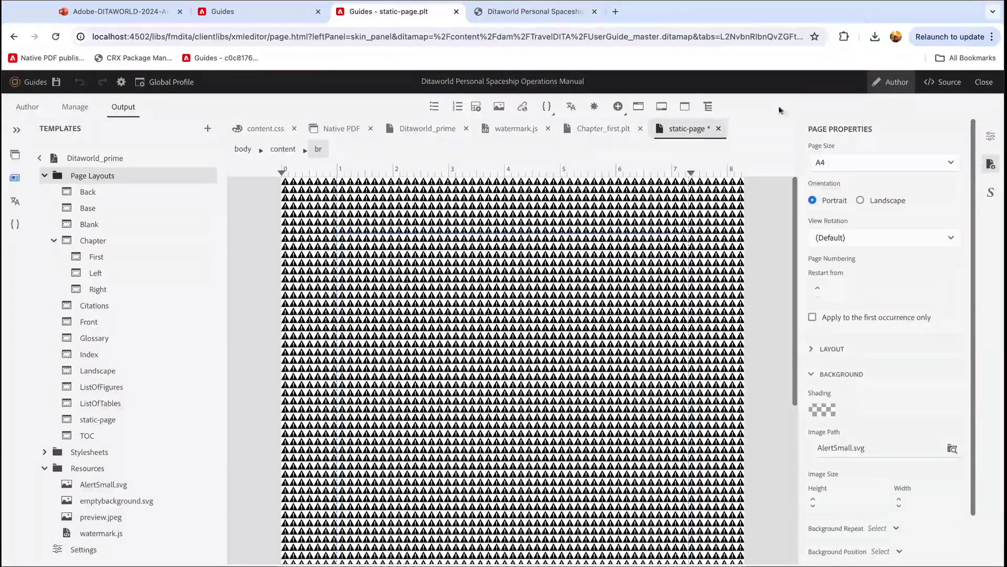
Step: Set the background image to no-repeat with position center center, and save the static-page layout
left_click(896, 529)
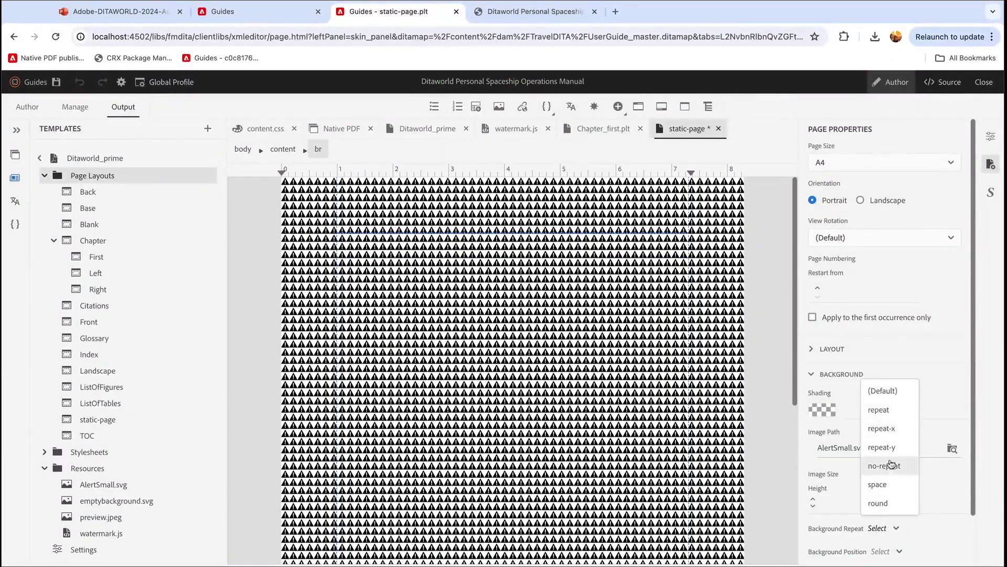
left_click(892, 466)
left_click(892, 550)
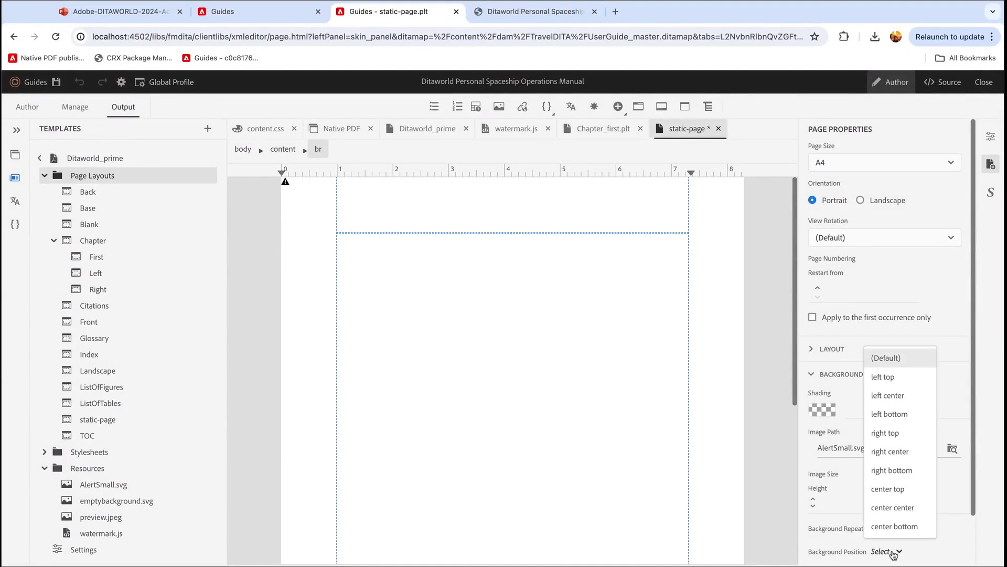
left_click(899, 507)
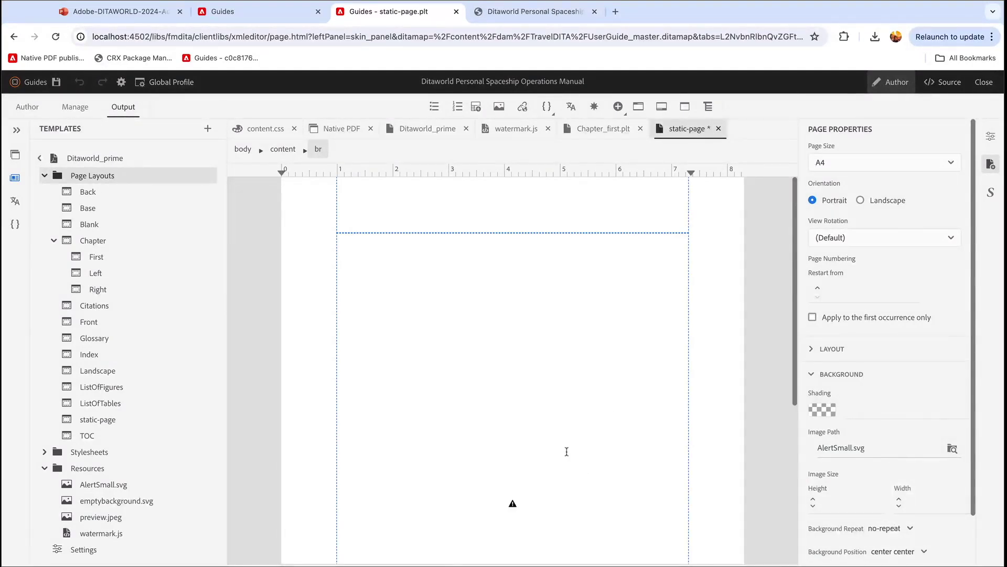
scroll(522, 423, "down", 4)
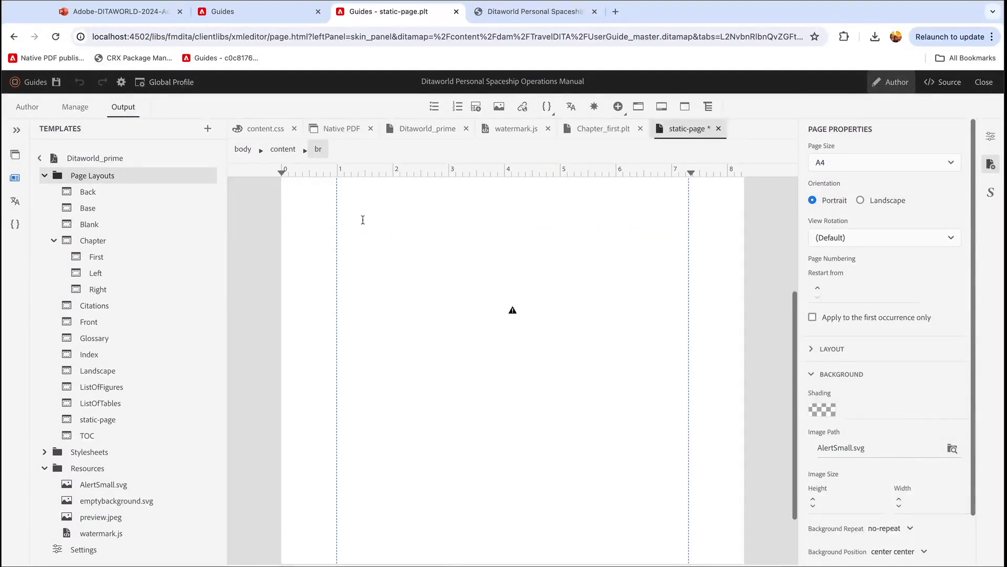
left_click(56, 82)
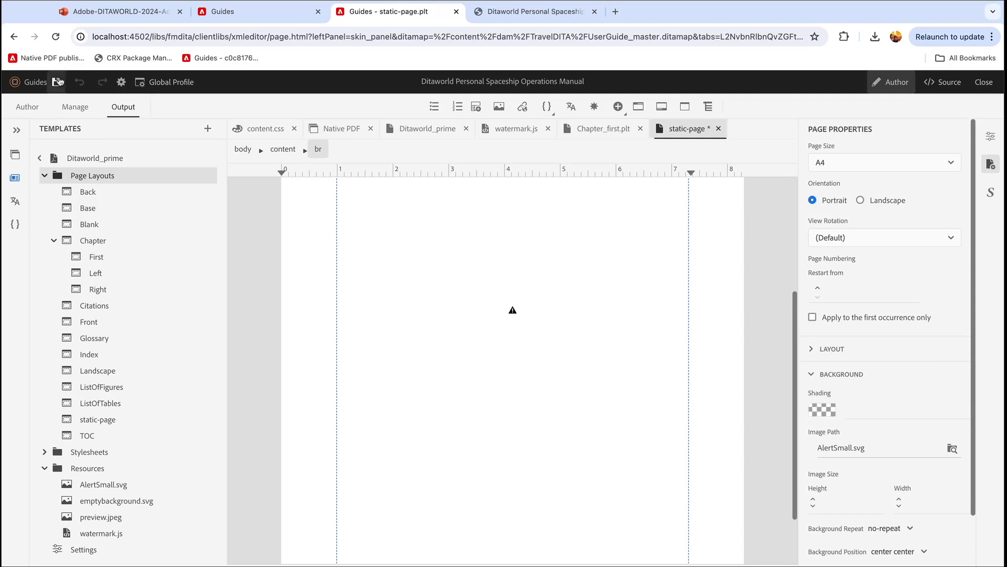
Step: Add static-page to the template's page layout order between List of Tables and Chapters & Topics, and save the template
left_click(117, 551)
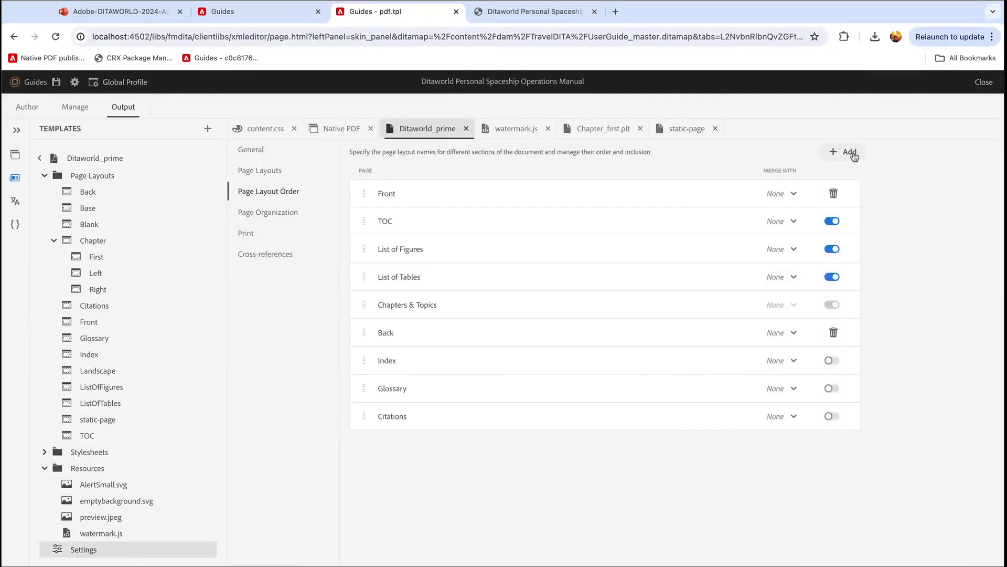
left_click(850, 152)
scroll(455, 336, "down", 2)
scroll(454, 336, "down", 1)
left_click(444, 359)
left_click(592, 421)
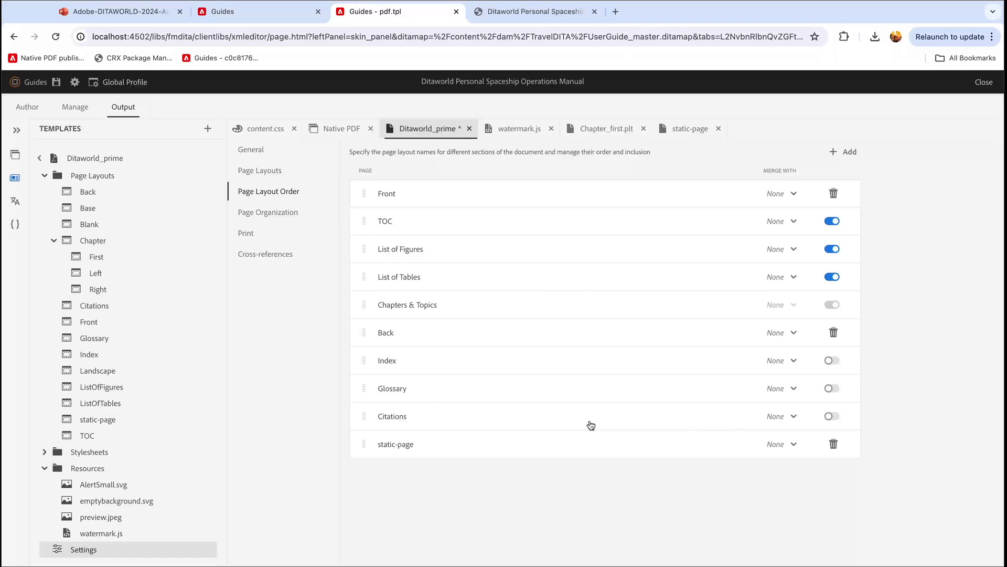
left_click_drag(364, 445, 366, 274)
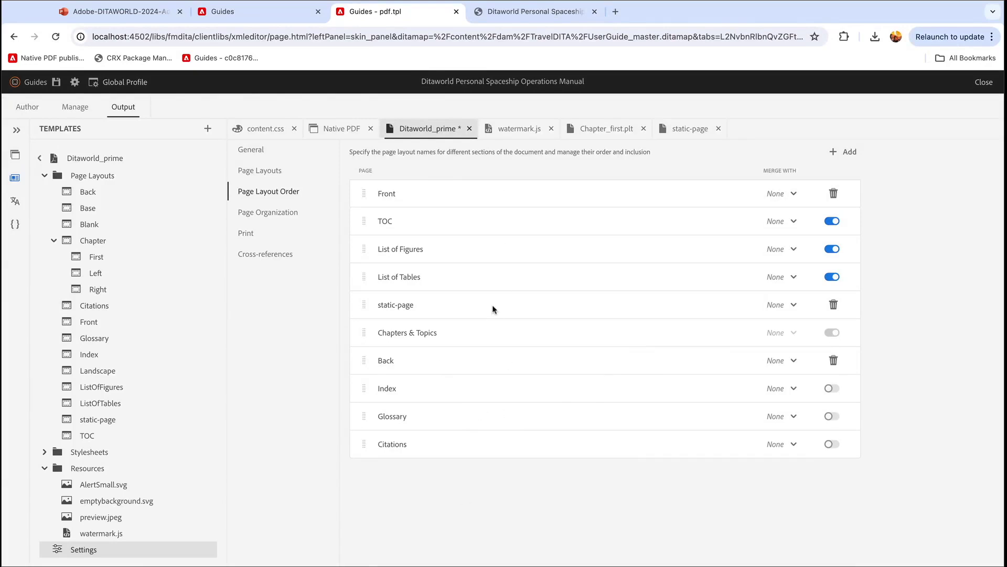
left_click(56, 82)
Step: Generate the Native PDF output again, close the old PDF and open the new one
left_click(15, 156)
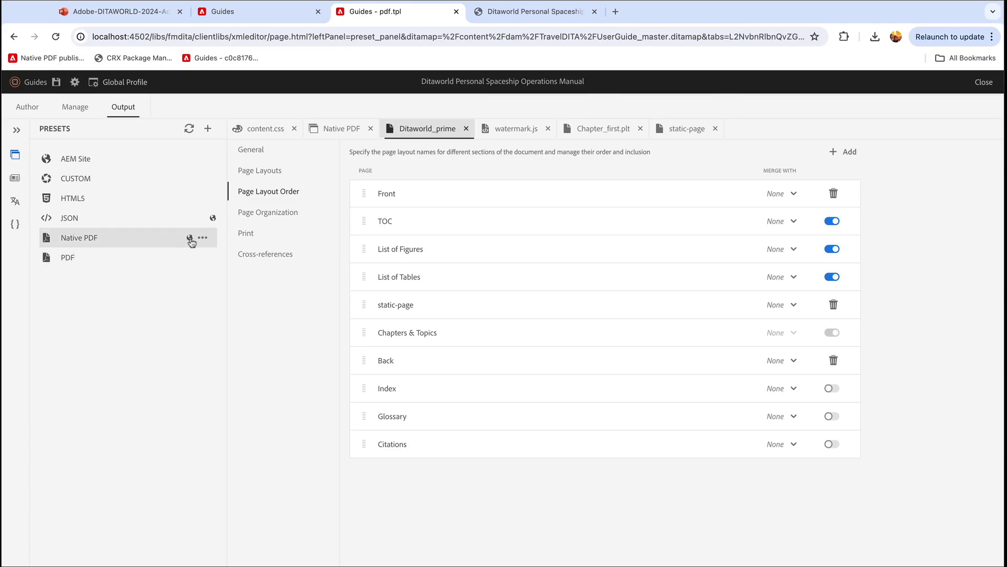
left_click(202, 238)
left_click(254, 256)
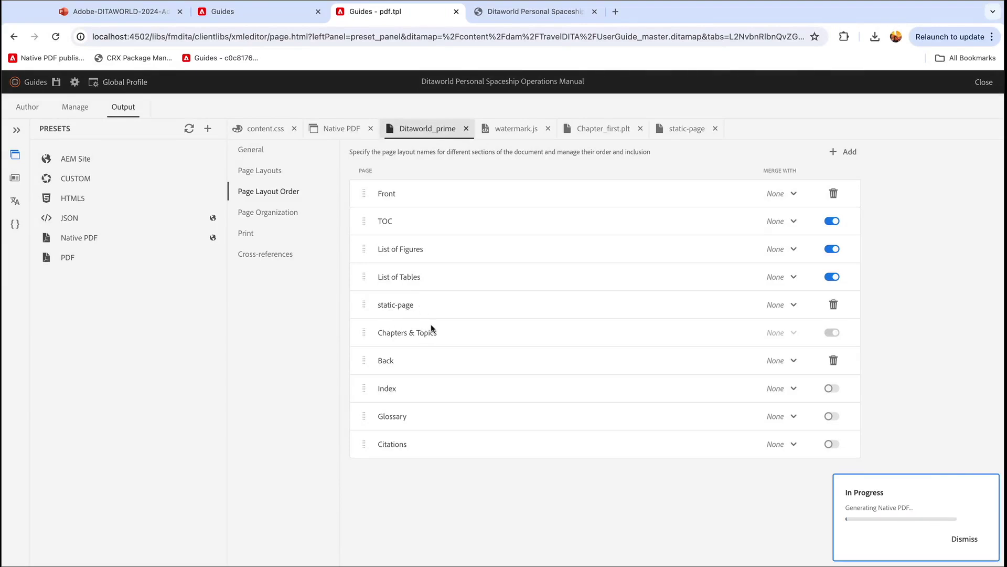
left_click(595, 11)
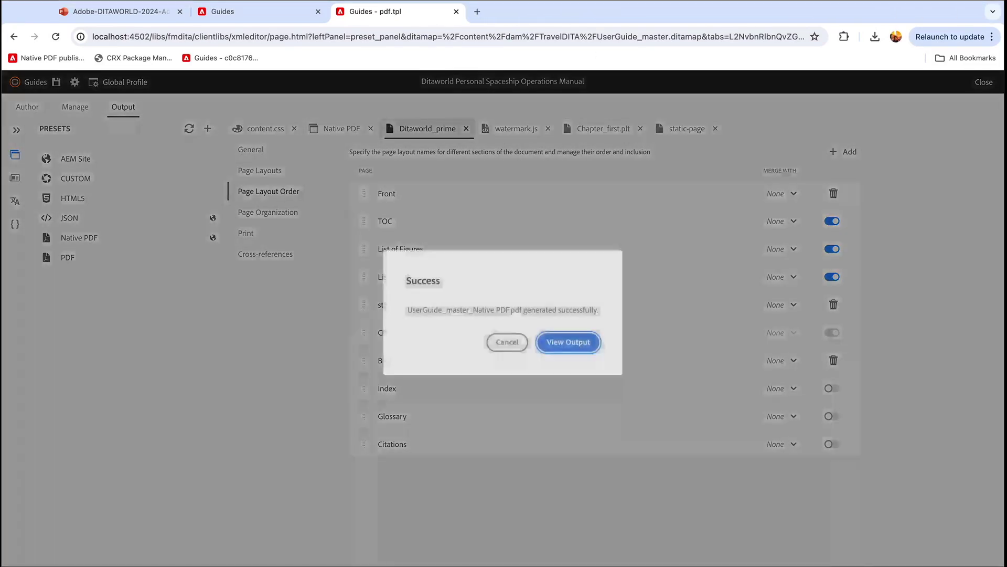
left_click(574, 344)
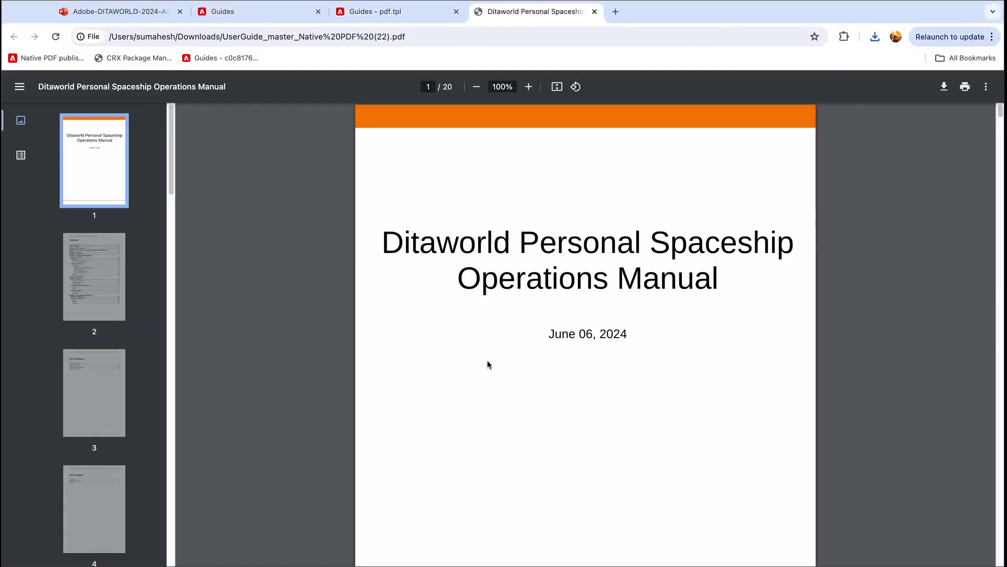
Step: Check the new PDF's pages from the cover to Chapter 1 Concepts for the inserted static page
scroll(488, 362, "down", 5)
scroll(488, 363, "down", 10)
scroll(488, 364, "up", 1)
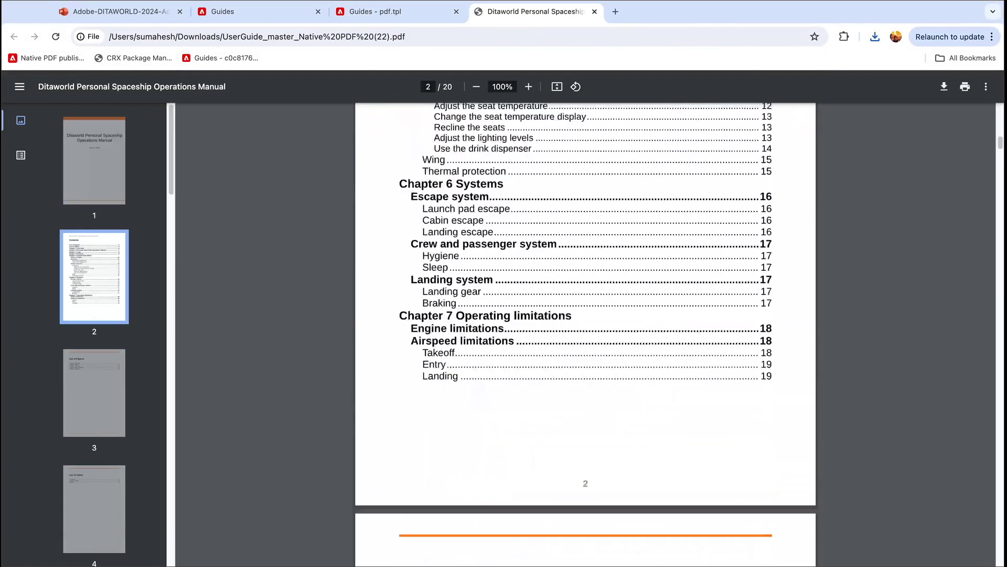
scroll(488, 363, "down", 5)
scroll(586, 336, "down", 15)
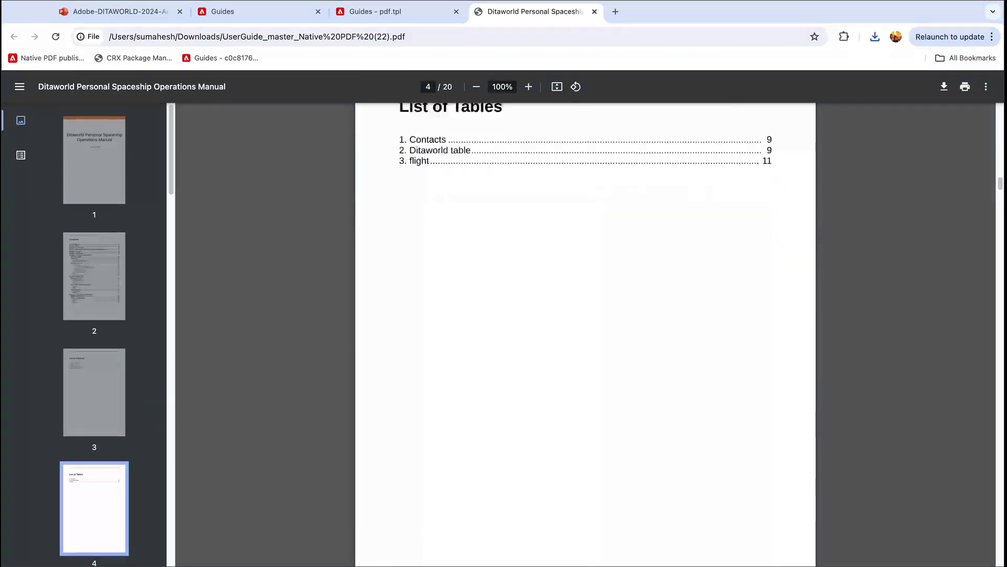
scroll(591, 362, "down", 4)
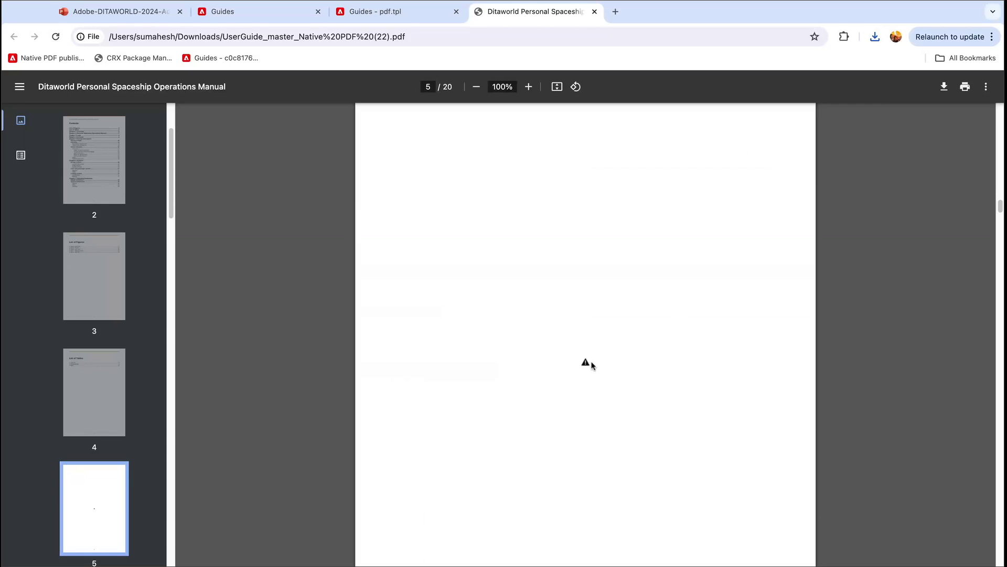
scroll(592, 365, "down", 6)
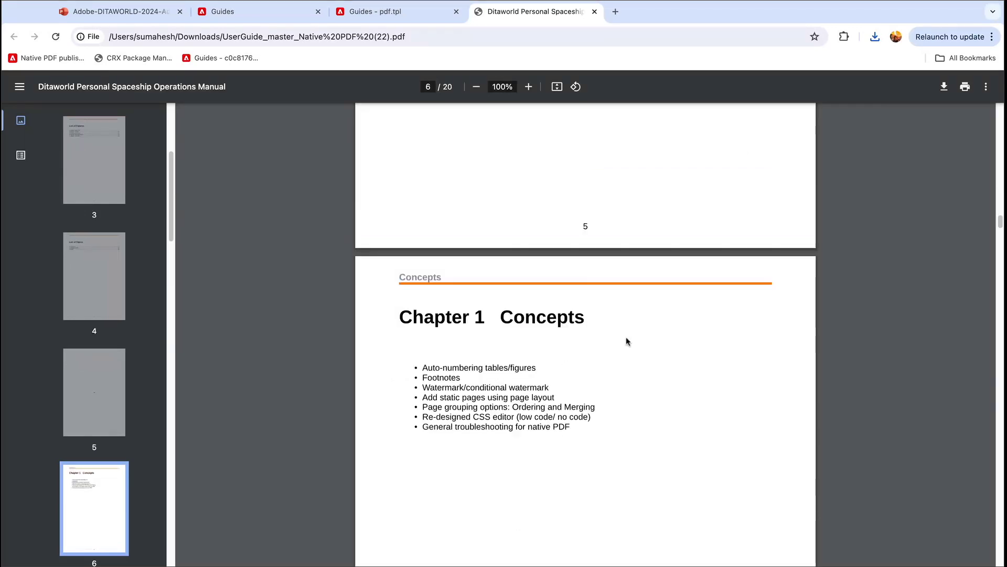
Step: Return to the Concepts topic in the authoring view and highlight its "Page grouping options: Ordering and Merging" item
left_click(386, 11)
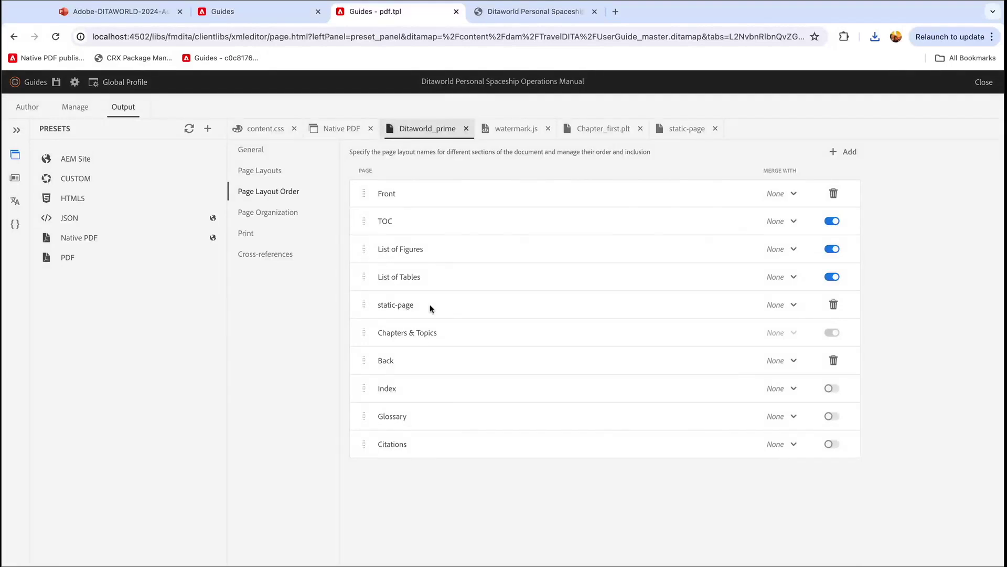
left_click(254, 19)
key("ctrl+Tab")
left_click(15, 106)
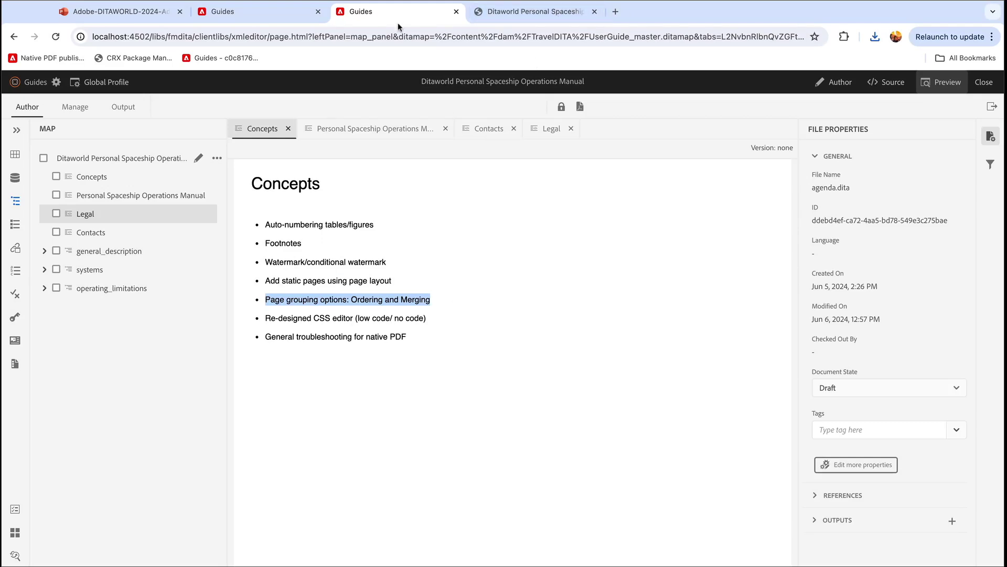
Step: Remove the static-page entry from the Ditaworld_prime template's page layout order
left_click(124, 108)
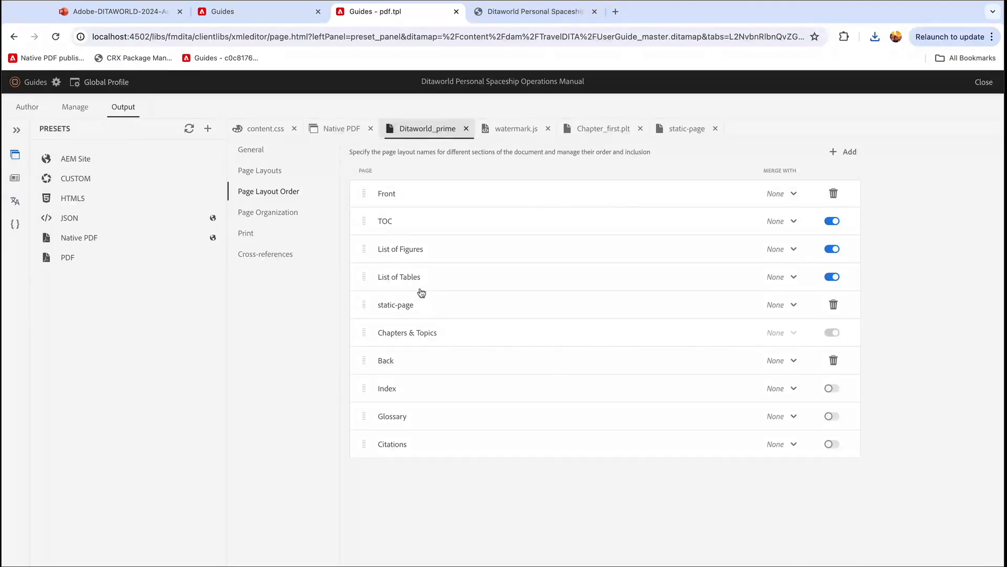
mouse_move(366, 333)
left_mouse_down()
mouse_move(366, 321)
mouse_move(366, 333)
left_mouse_up()
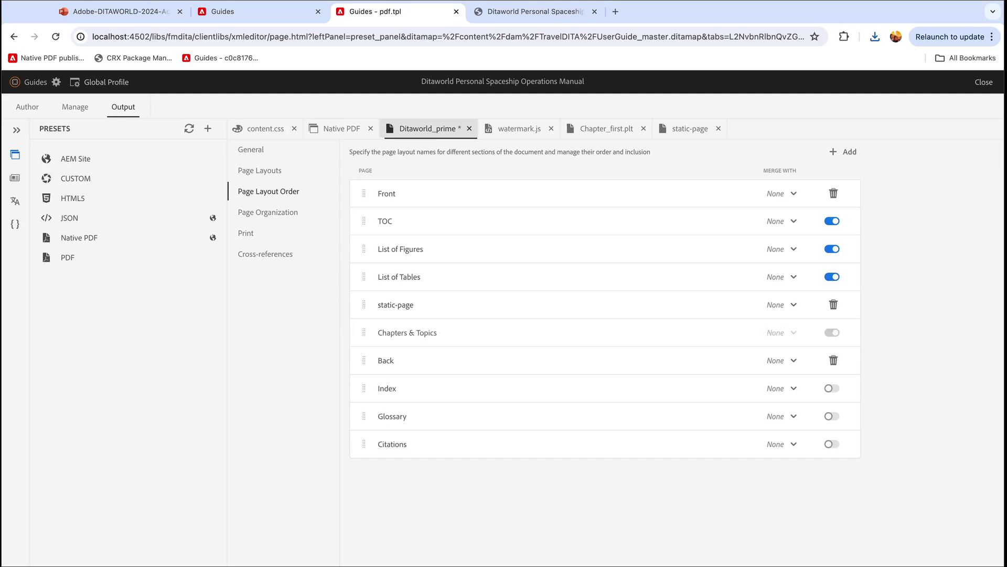
left_click(834, 304)
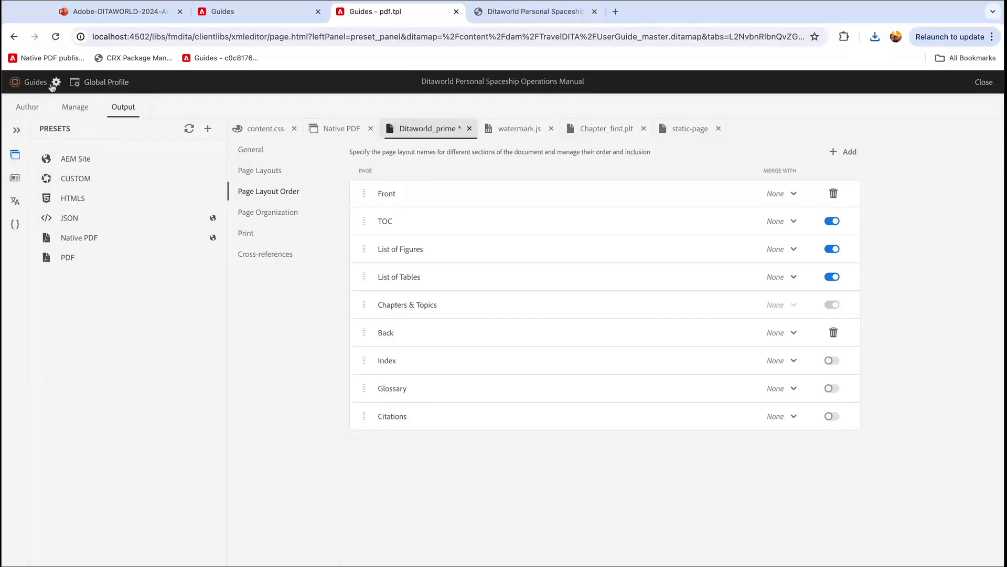
Step: Set List of Tables to merge with the next page in the template's page layout order and save the template
left_click(793, 277)
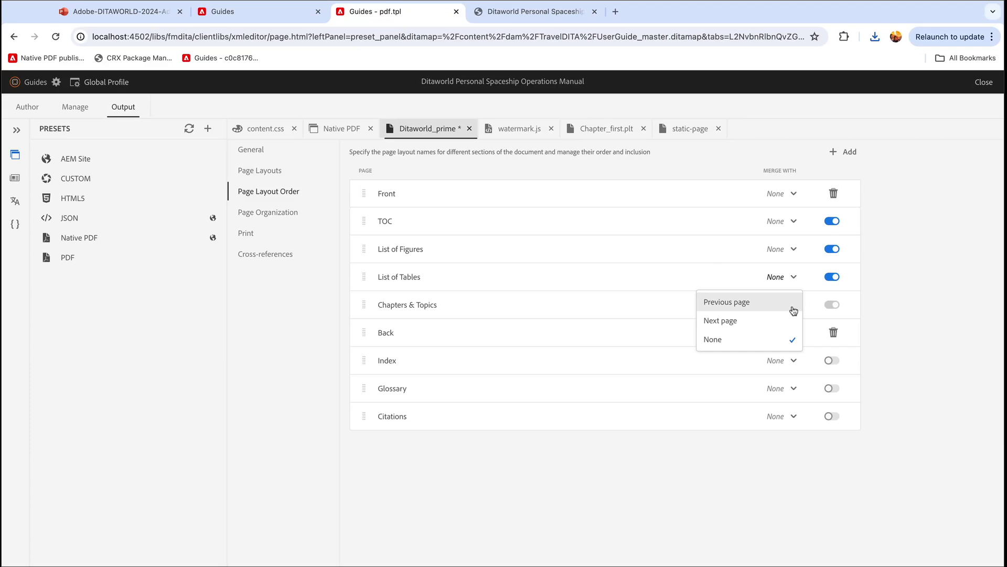
left_click(537, 16)
scroll(525, 307, "up", 20)
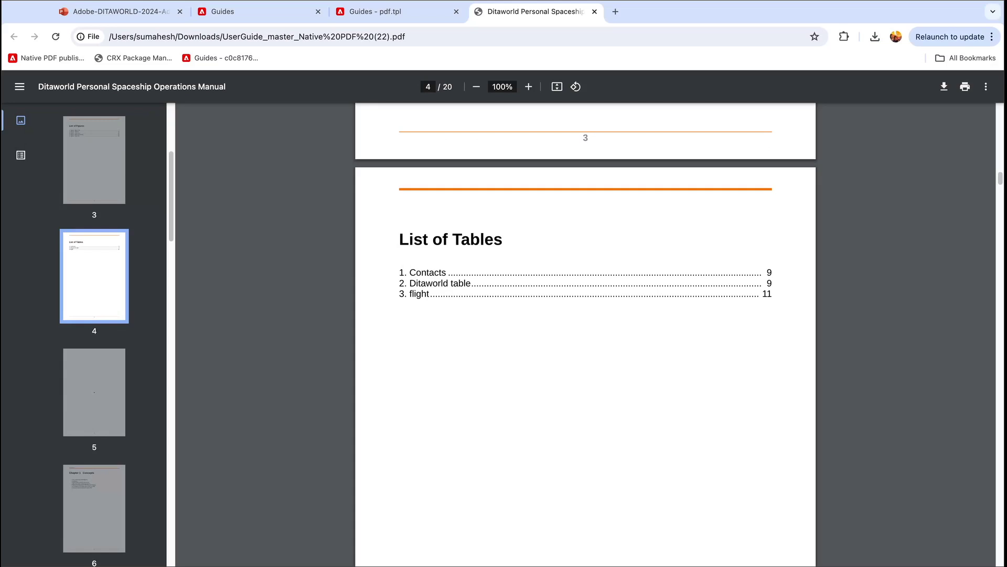
left_click(414, 15)
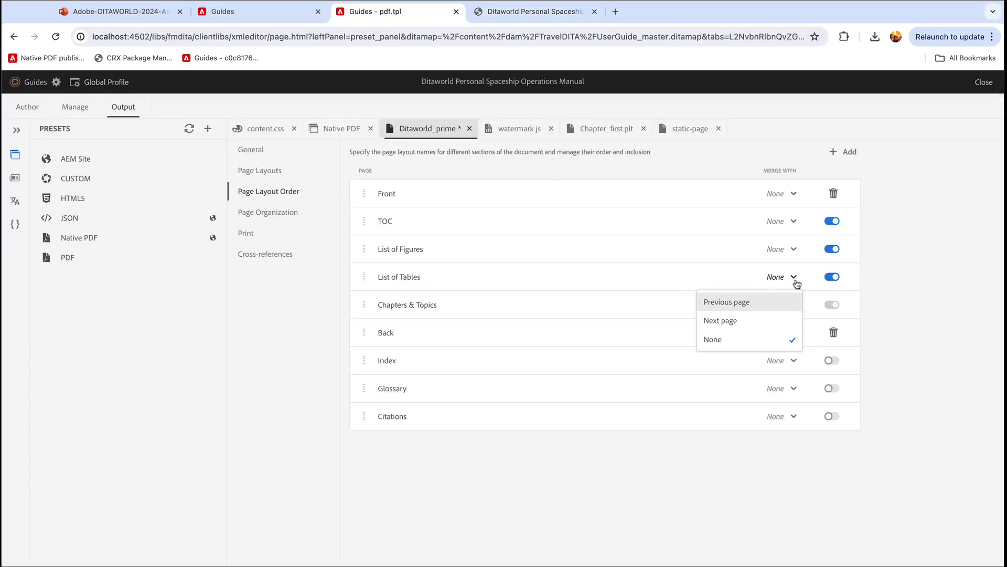
left_click(766, 325)
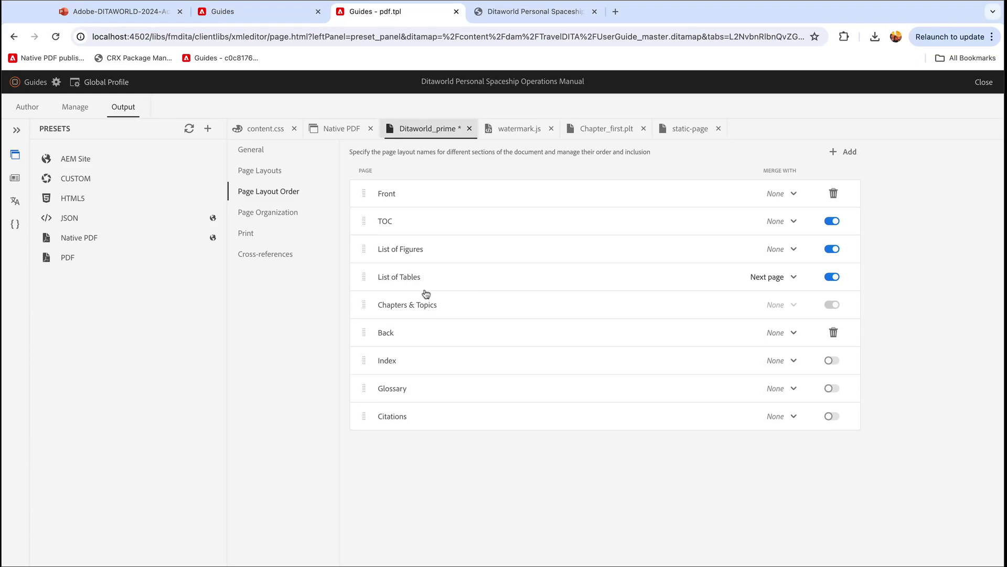
left_click(794, 278)
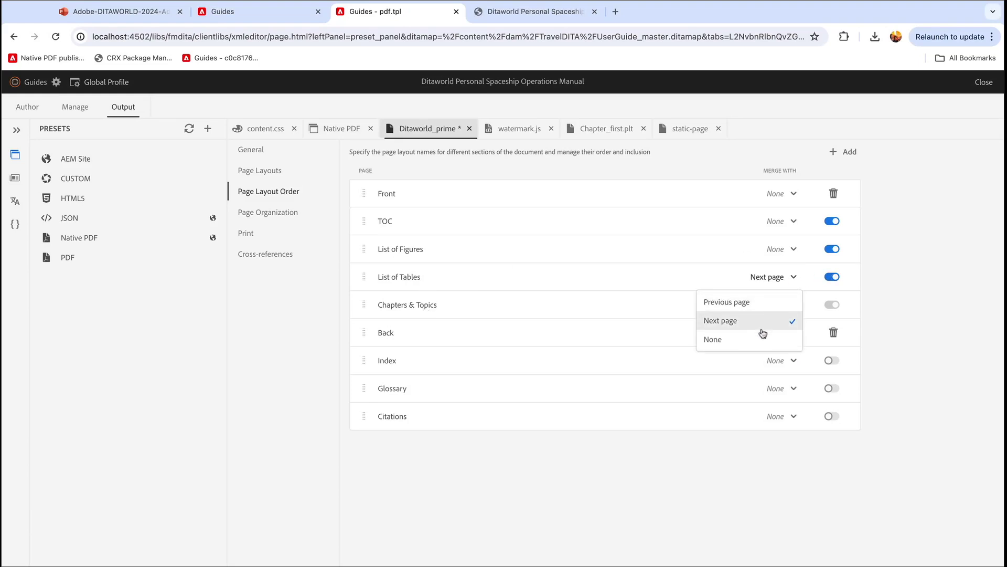
left_click(794, 276)
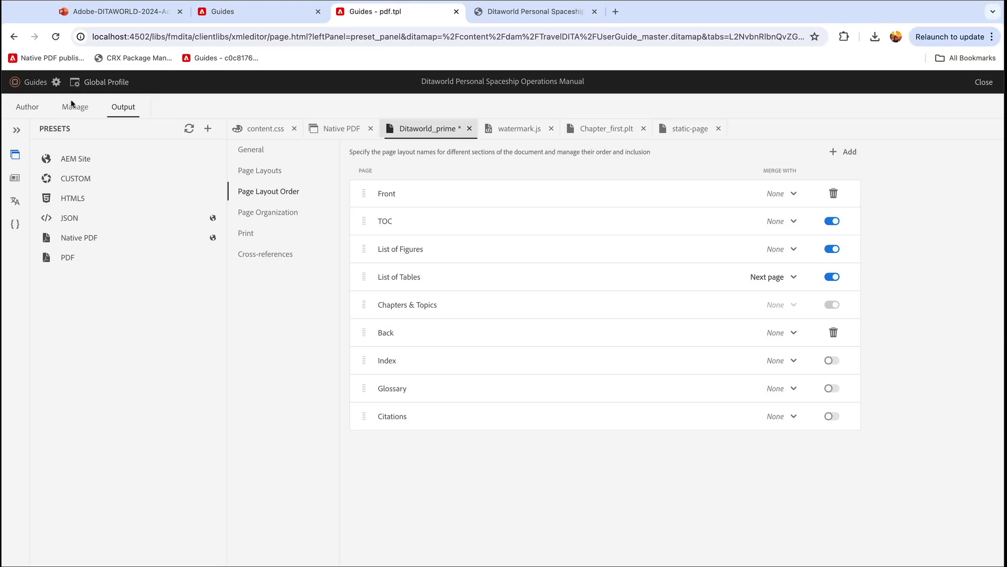
key("ctrl+s")
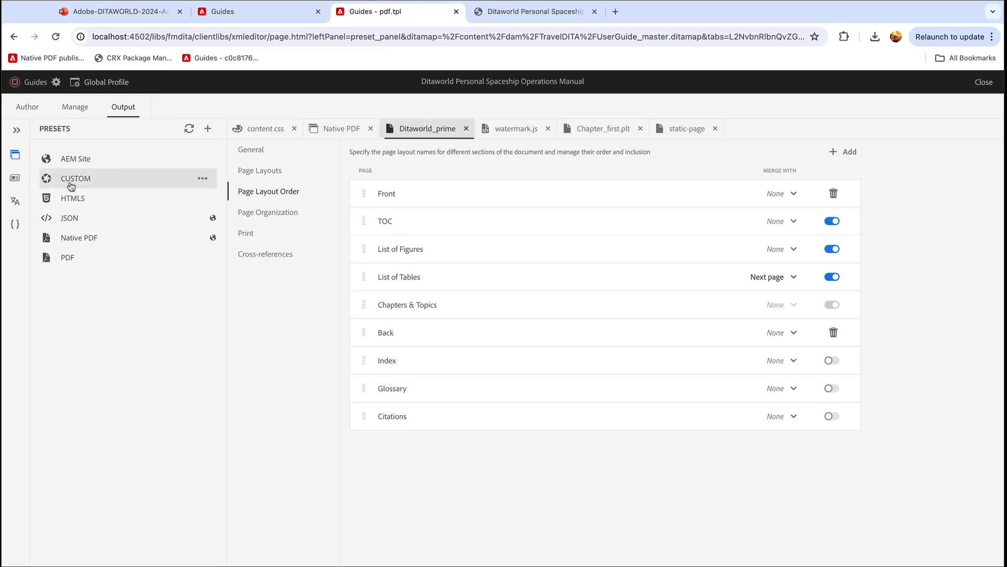
Step: Generate the Native PDF output again, reopening the Ditaworld_prime template settings meanwhile, and view the generated output
left_click(98, 238)
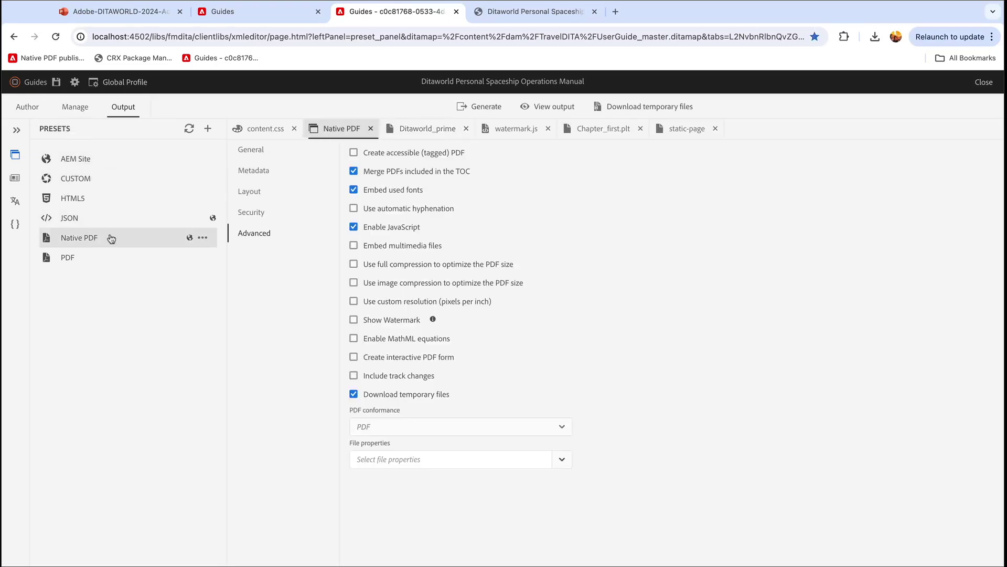
left_click(202, 238)
left_click(247, 255)
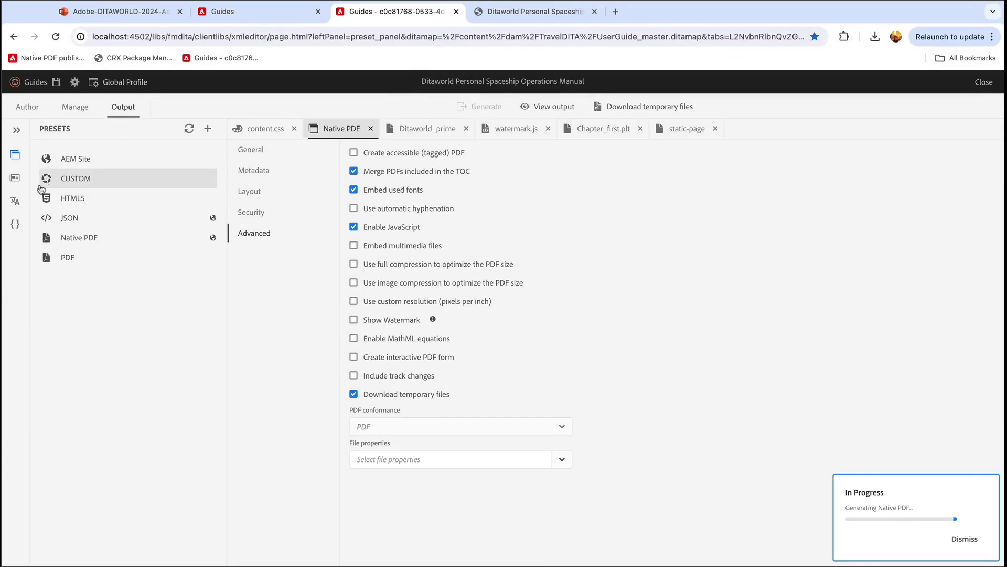
left_click(15, 177)
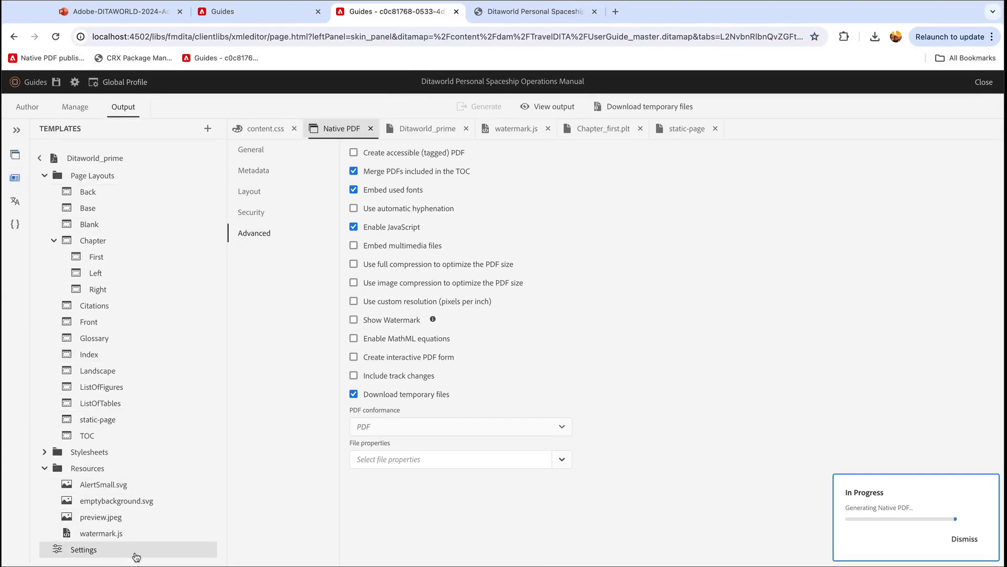
left_click(136, 549)
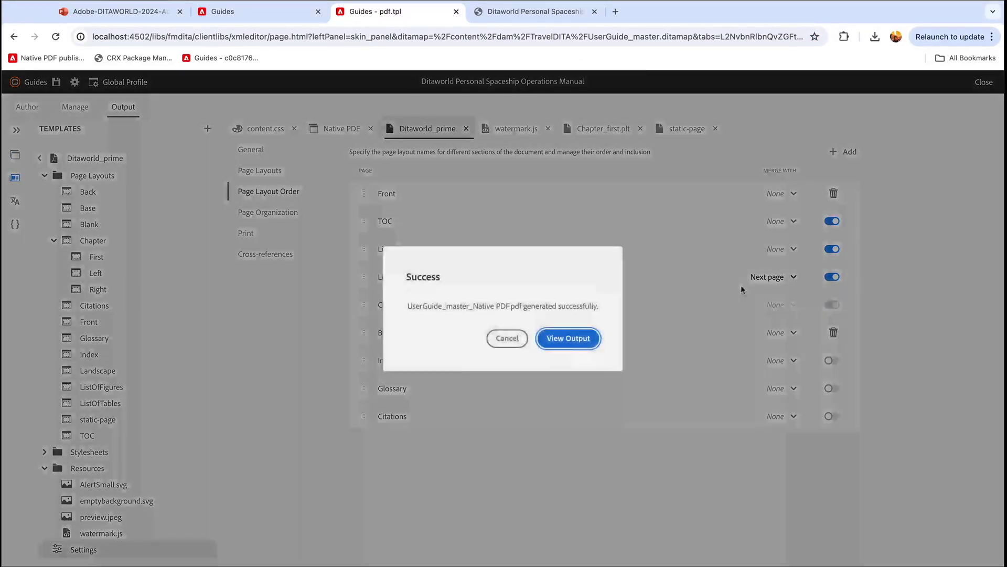
left_click(568, 339)
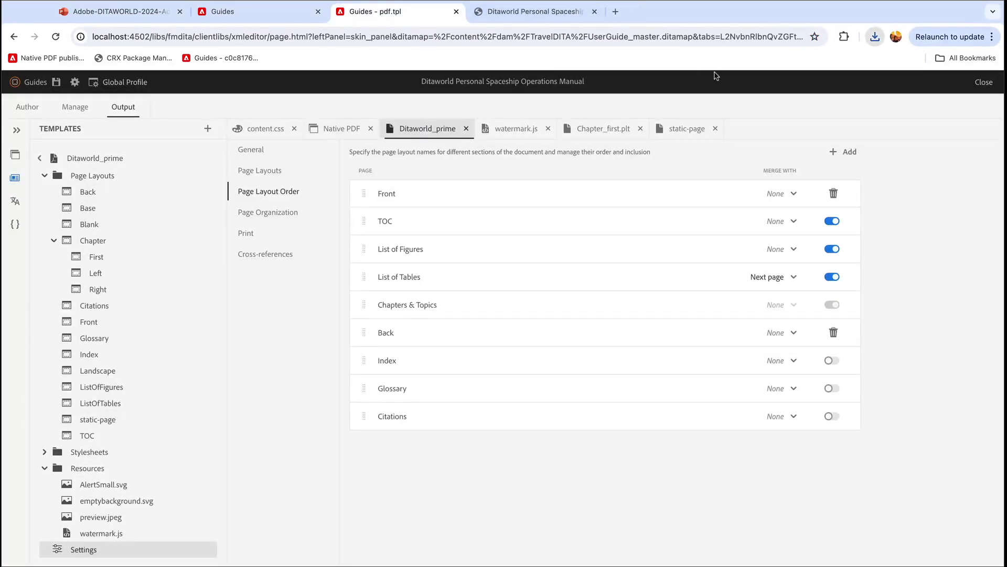
Step: Compare the List of Tables page in the new PDF with the same page in the previous PDF
scroll(533, 296, "down", 20)
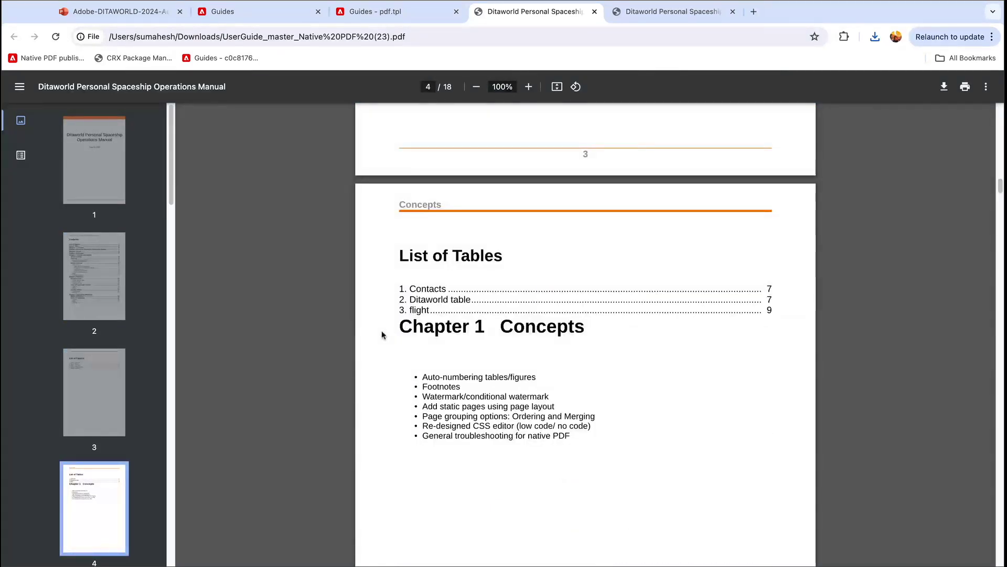
left_click(653, 15)
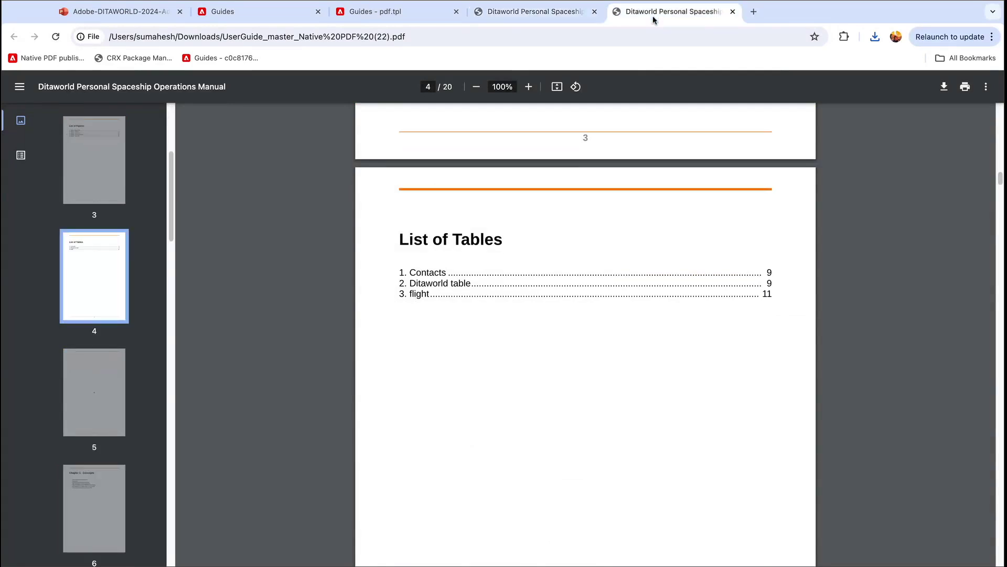
scroll(557, 305, "down", 2)
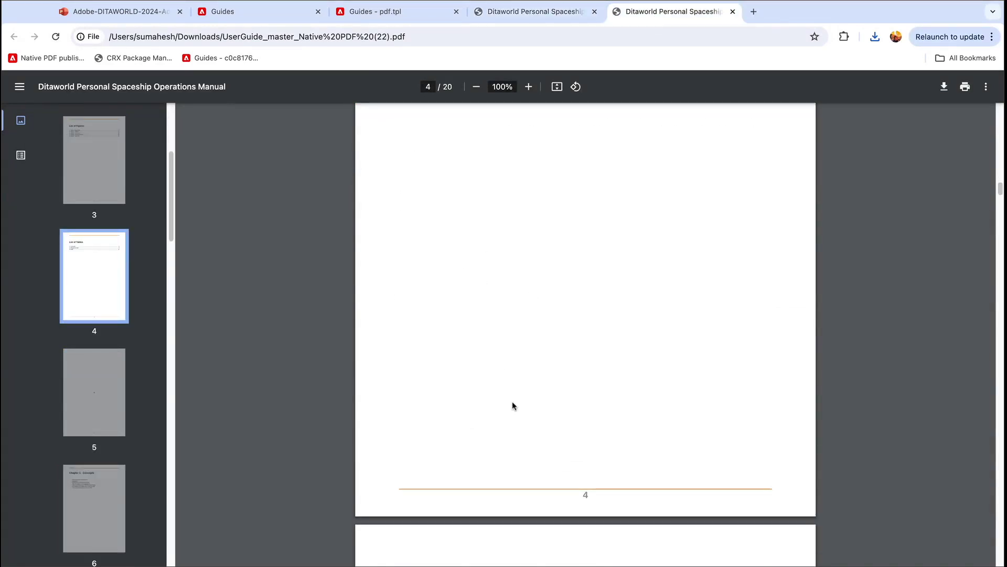
scroll(513, 405, "up", 1)
Step: Return to the Concepts topic in the authoring view and highlight its "Re-designed CSS editor (low code/ no code)" item
left_click(371, 11)
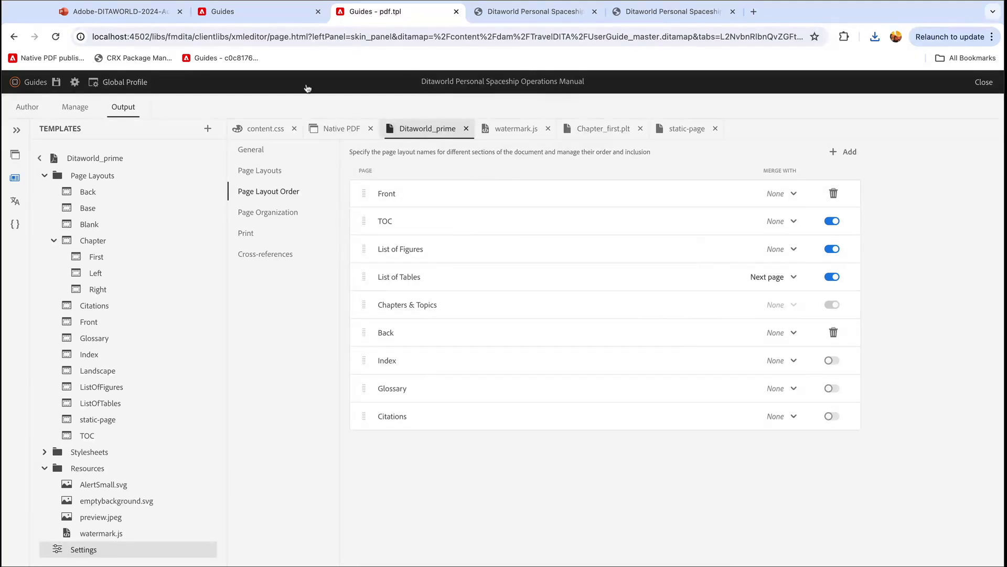
left_click(246, 12)
left_click(371, 13)
left_click(37, 108)
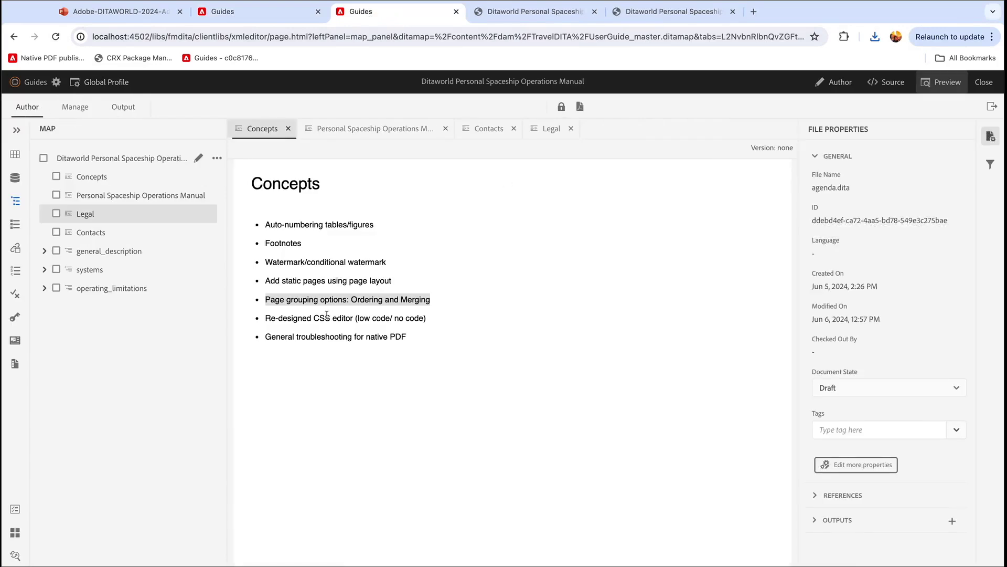
double_click(266, 316)
triple_click(266, 318)
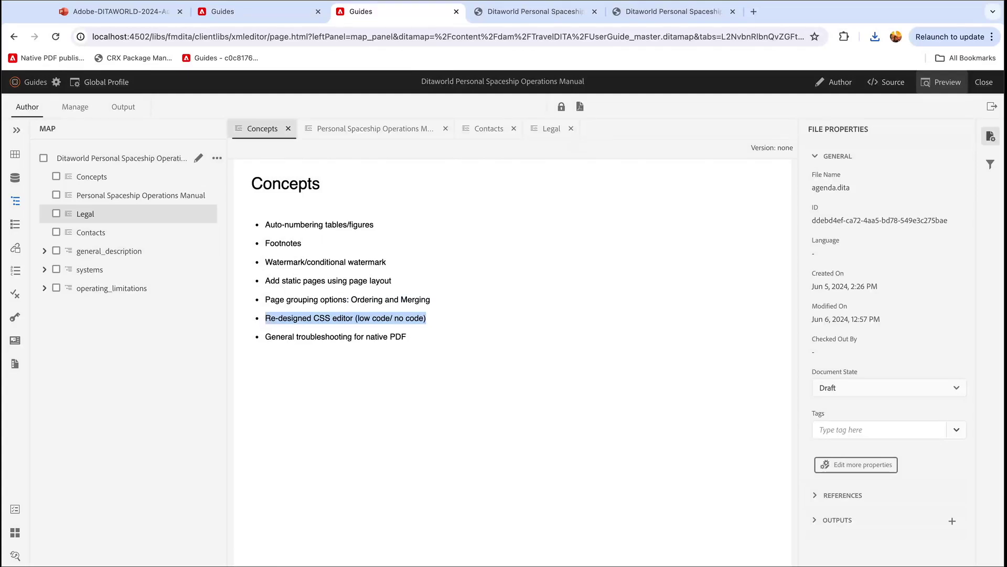
Step: Return to the output view, open the content.css stylesheet and clear the style search
left_click(127, 107)
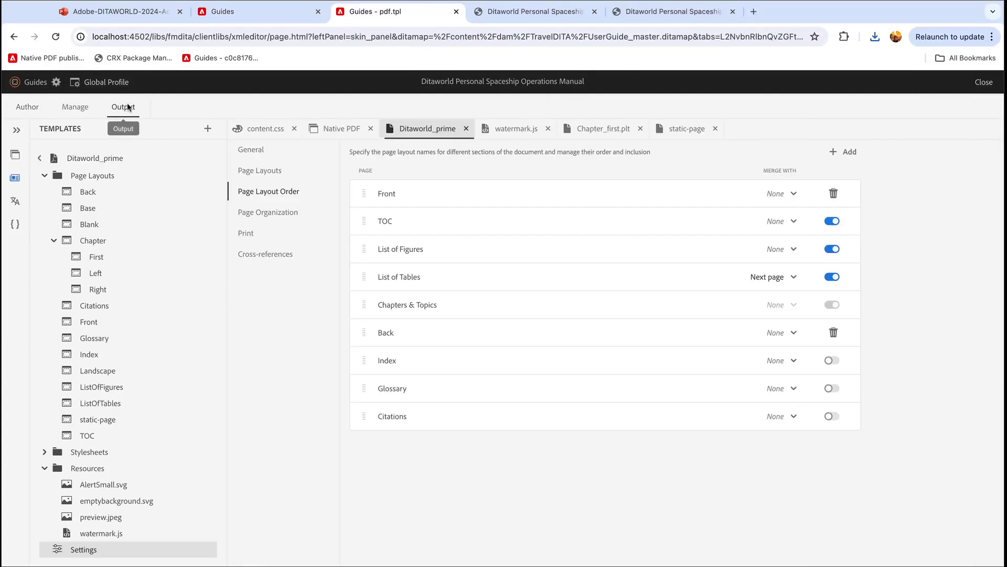
left_click(263, 128)
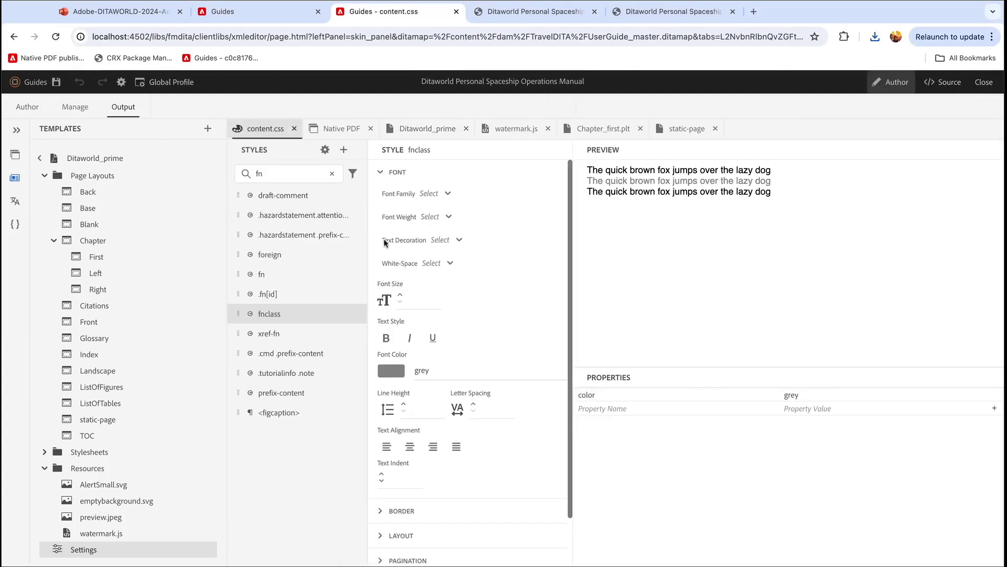
left_click(331, 174)
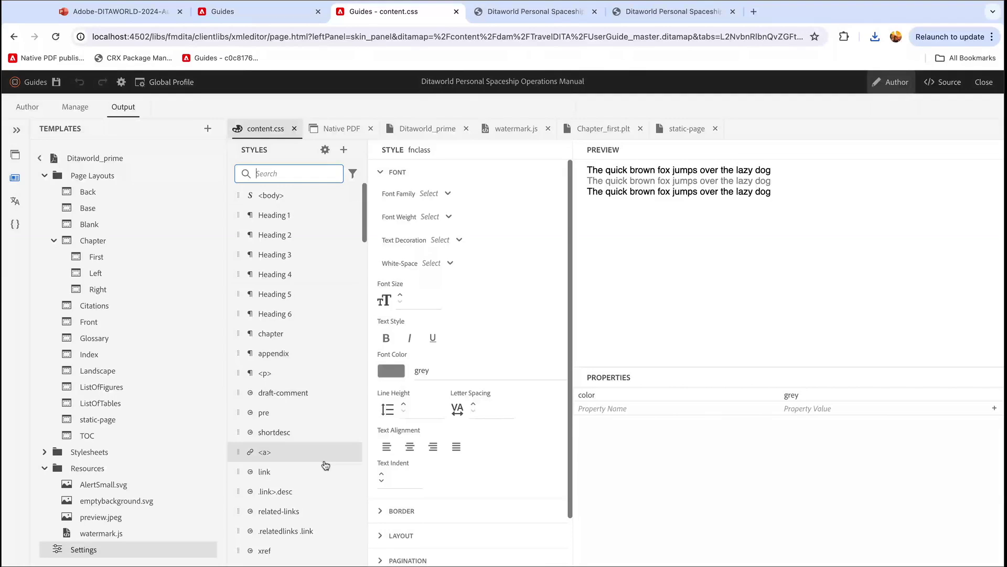
Step: Go through the Heading 1 to Heading 4 styles and examine their font settings and previews
left_click(315, 219)
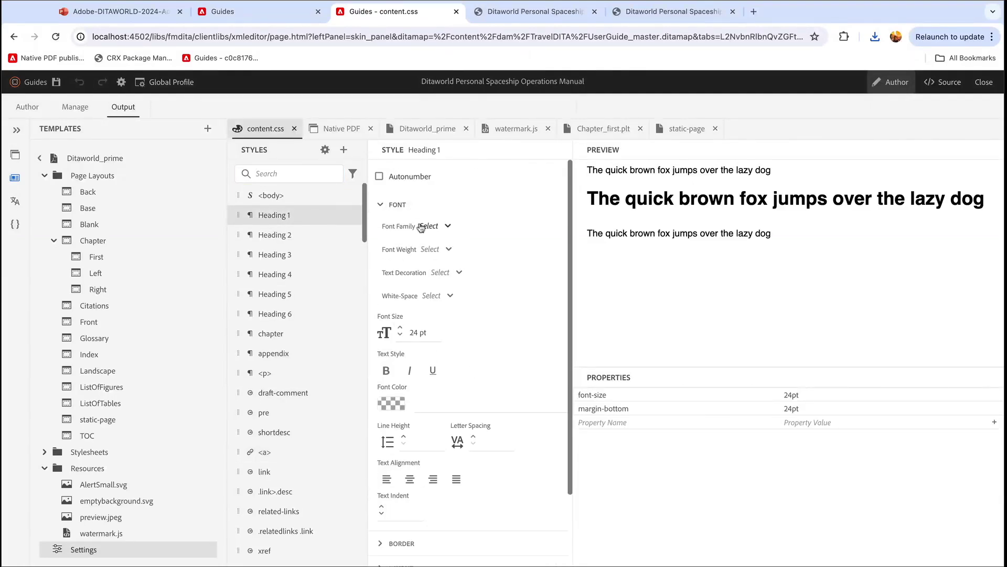
left_click(429, 329)
left_click(294, 236)
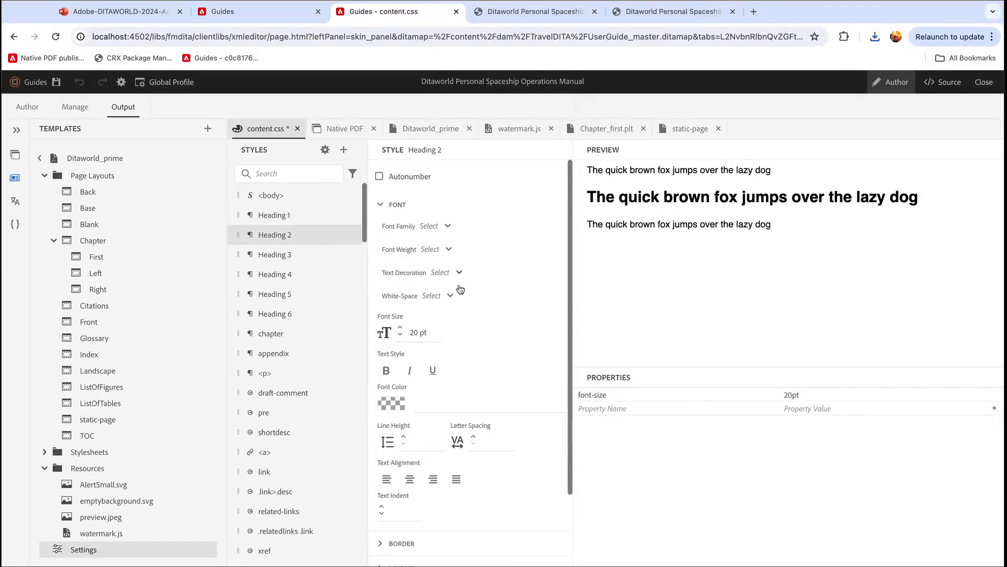
left_click(441, 334)
left_click(292, 258)
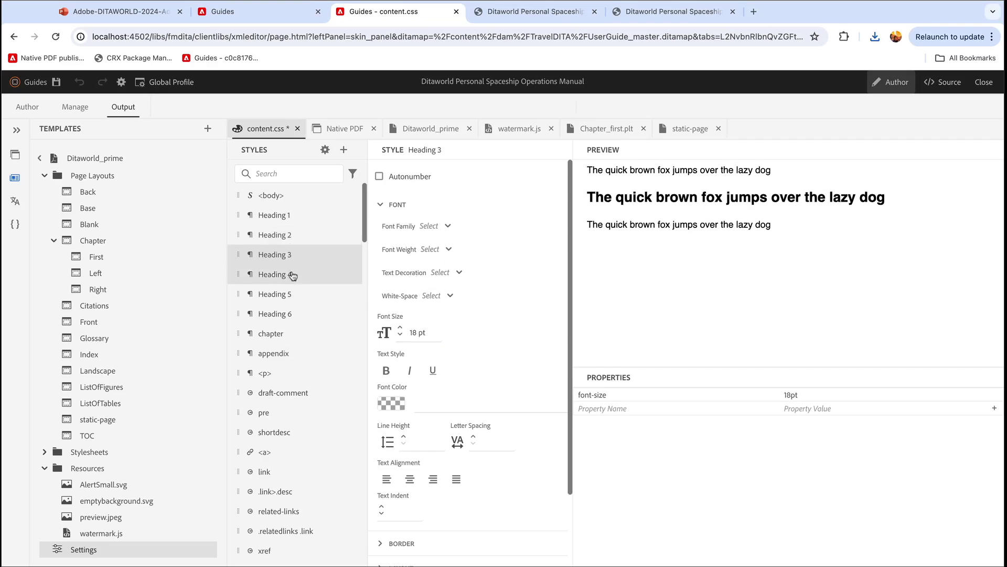
left_click(292, 275)
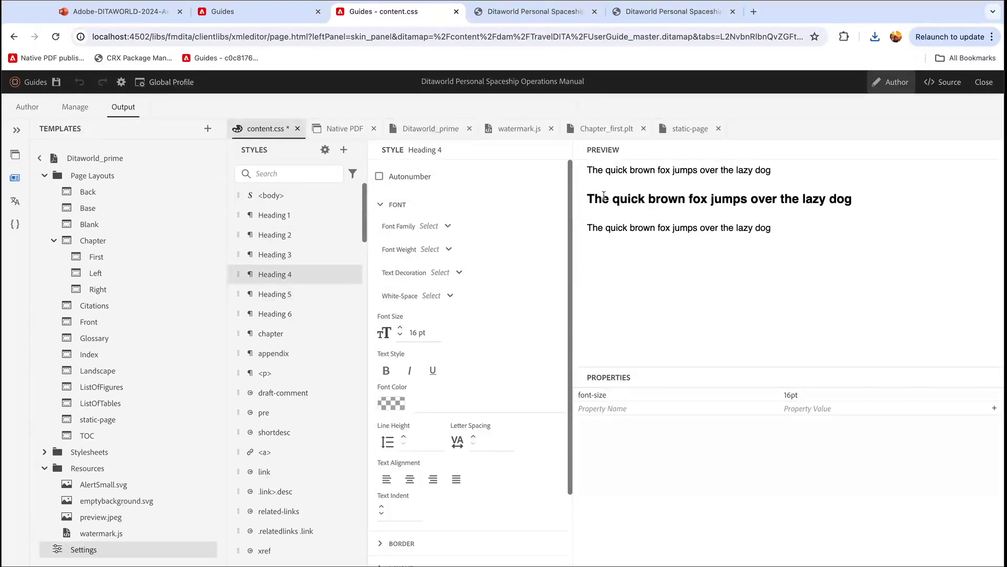
Step: Set the font color of the Heading 4 style to green, #2ECC40
left_click_drag(589, 202, 881, 209)
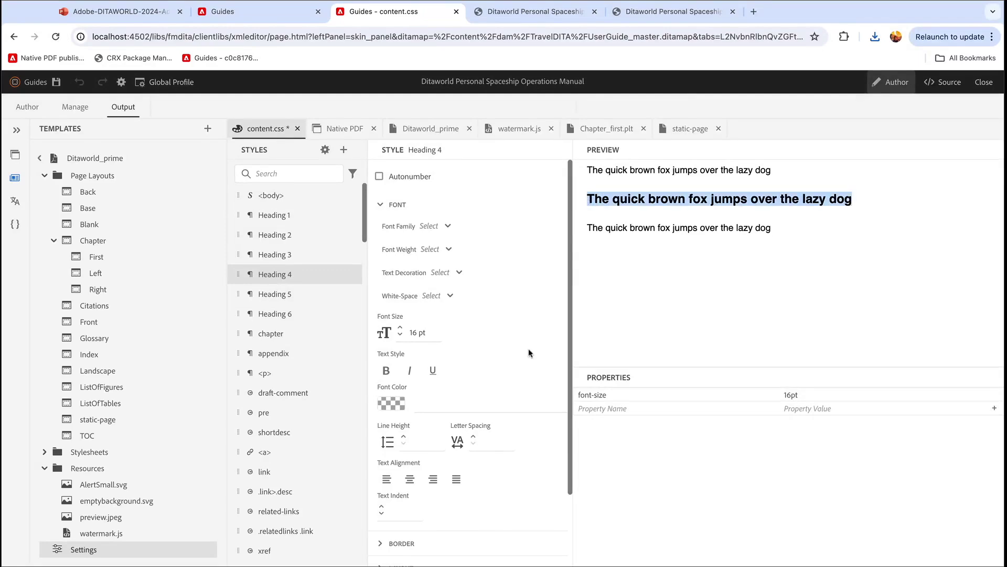
left_click(391, 403)
left_click(552, 306)
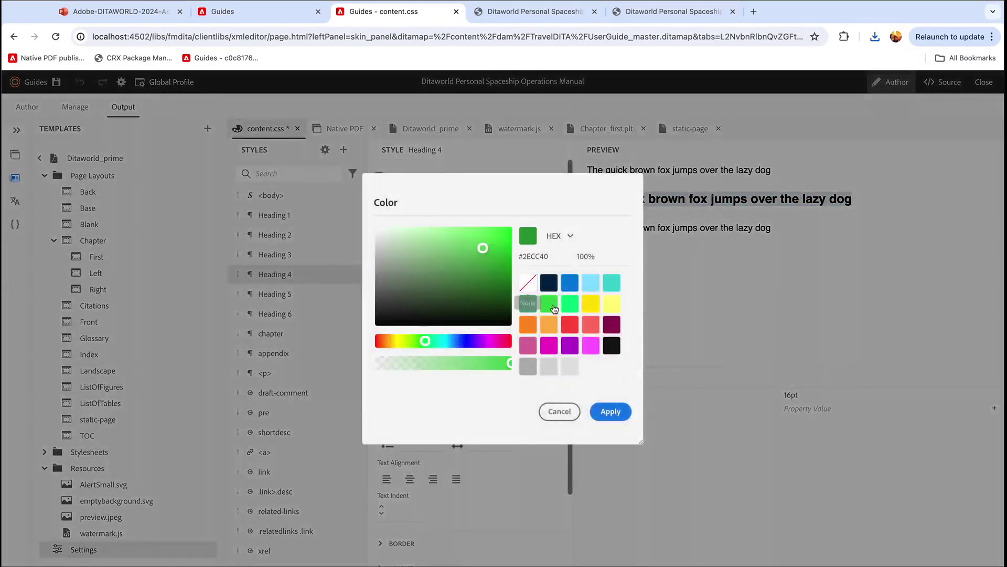
left_click(609, 411)
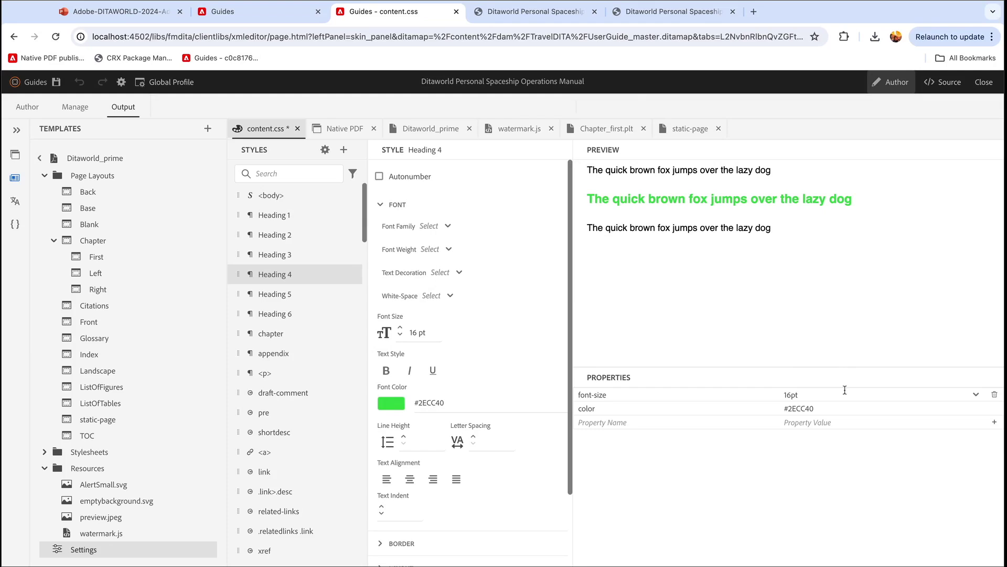
left_click(661, 423)
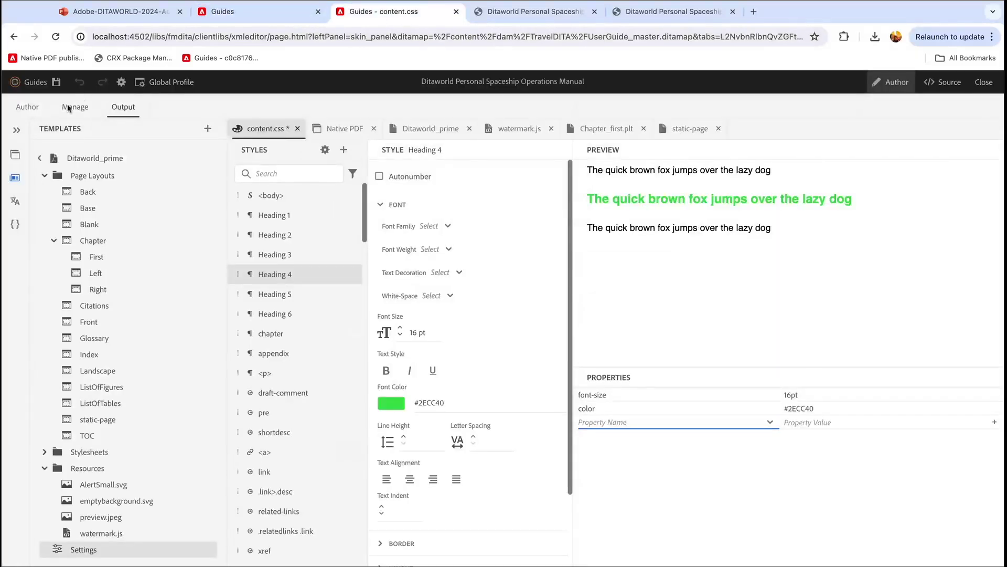
Step: Go back to the Concepts topic in the authoring view and highlight its "General troubleshooting for native PDF" item
left_click(321, 164)
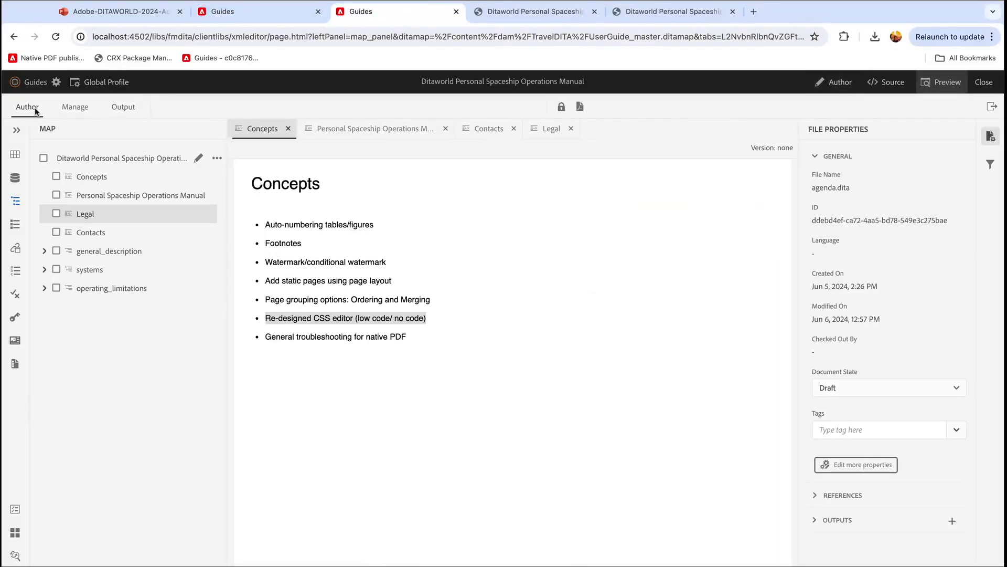
left_click(413, 340)
key("shift+alt+Left")
key("shift+alt+Left")
key("shift+alt+Left")
key("shift+alt+Left")
key("shift+alt+Left")
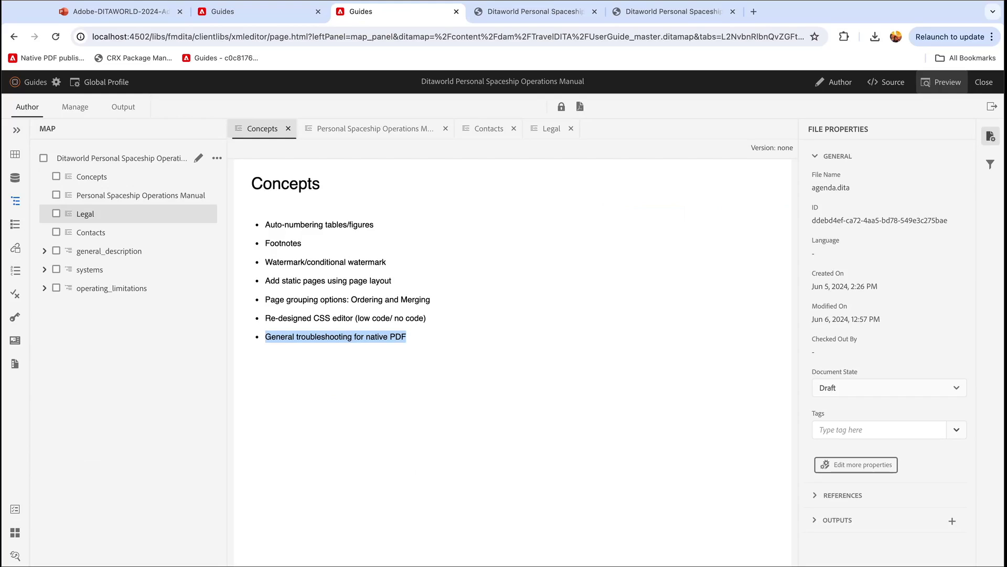
Step: Download the Native PDF preset's temporary files, open mergedHTML.htm in the browser and examine its contents down to Chapter 1
left_click(122, 111)
left_click(39, 158)
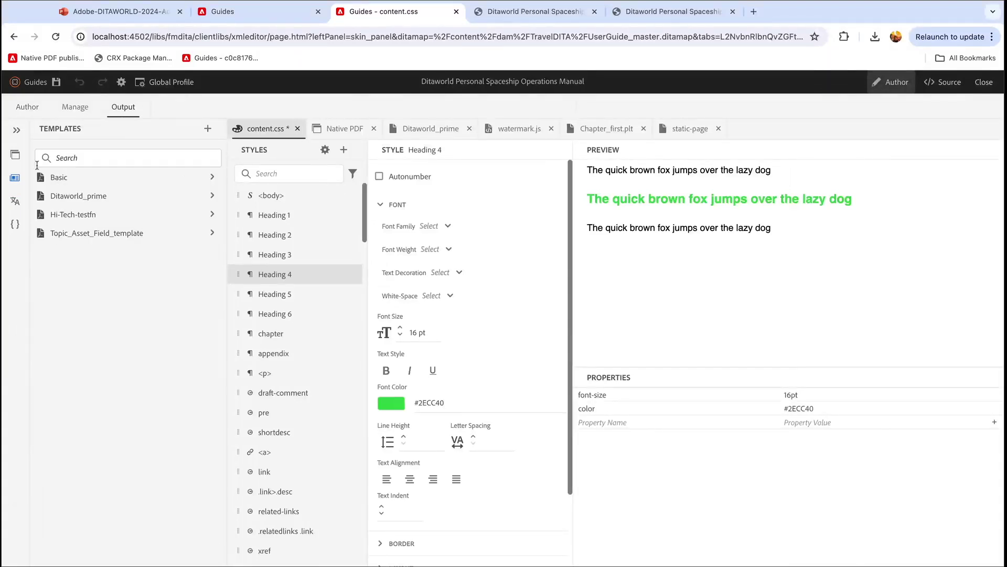
left_click(20, 162)
left_click(101, 239)
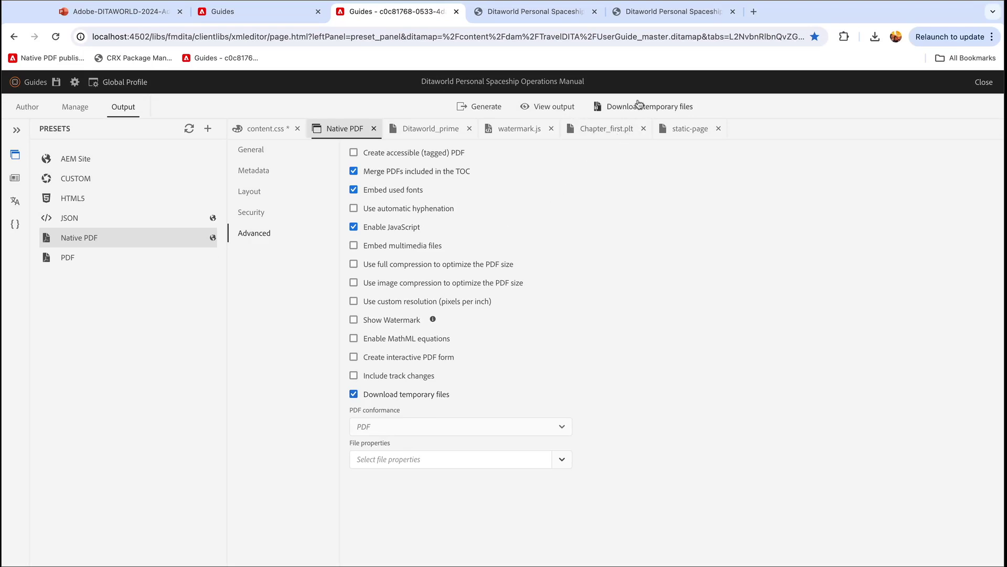
left_click(673, 108)
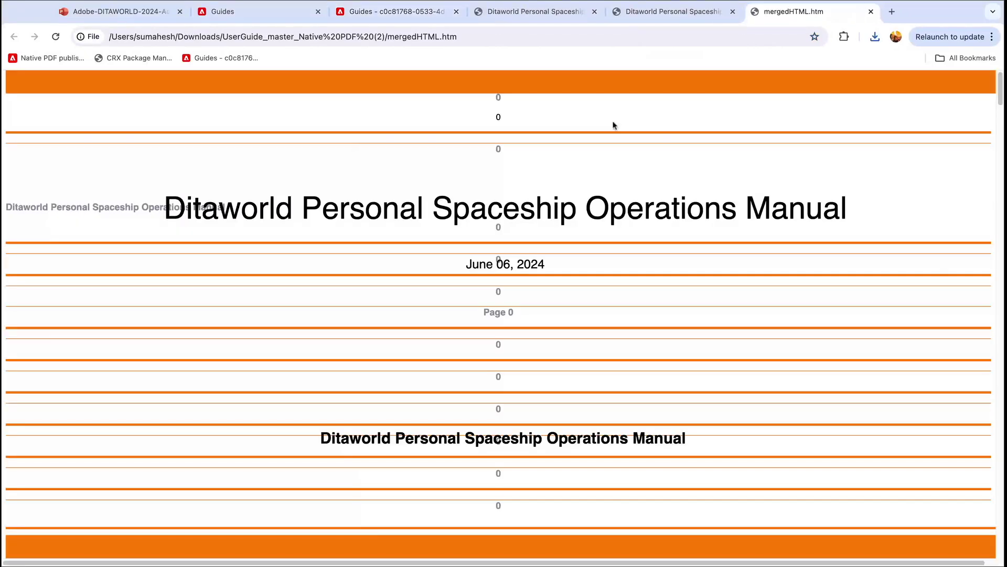
scroll(454, 300, "down", 8)
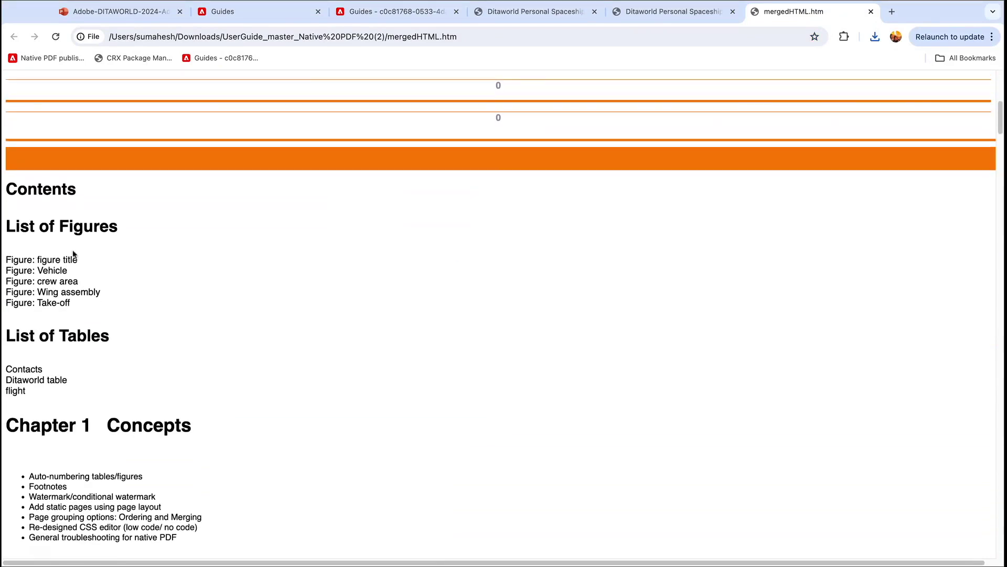
Step: Find the "Figure: figure title" caption under Chapter 2 in mergedHTML.htm and inspect its element in the developer tools
scroll(125, 436, "down", 3)
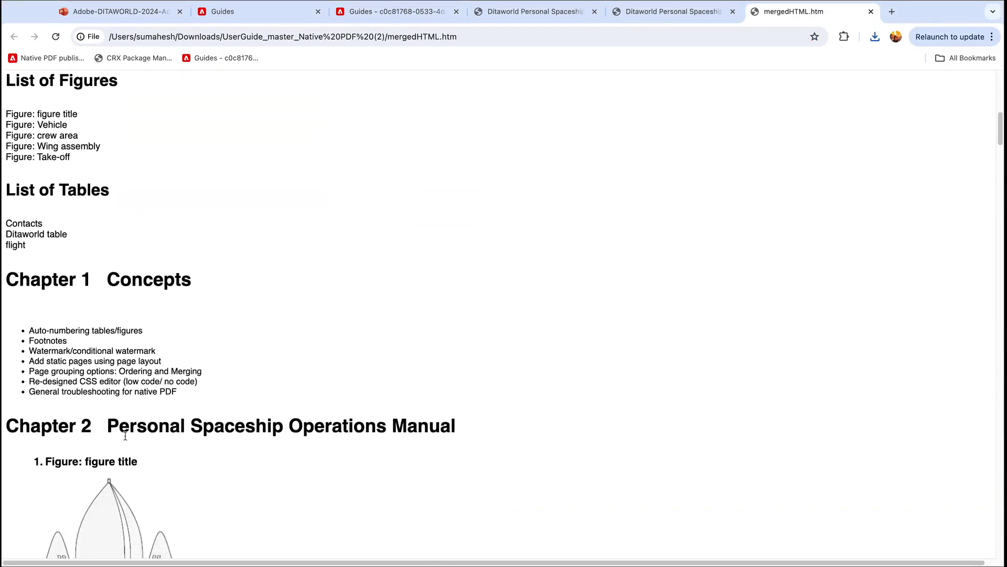
scroll(125, 436, "down", 2)
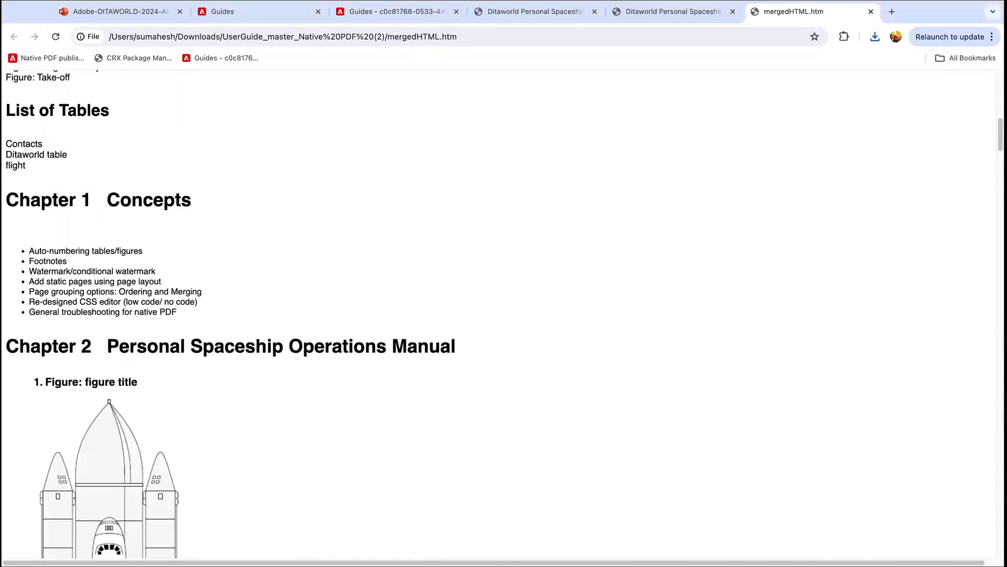
left_click_drag(34, 384, 83, 382)
double_click(131, 382)
right_click(131, 382)
left_click(157, 485)
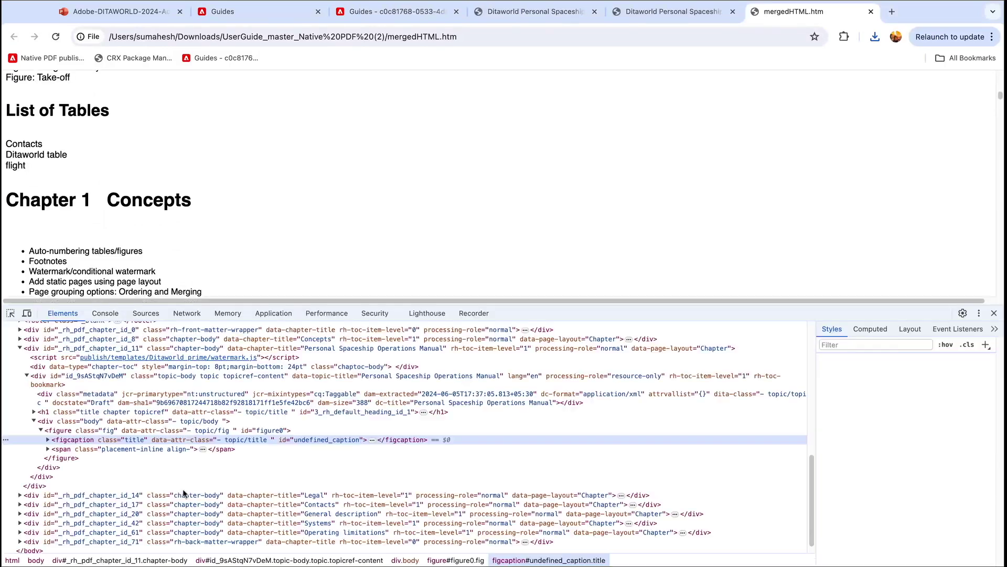
Step: Examine the styles of the body div and figure element around the caption, and expand the figcaption element
left_click(288, 422)
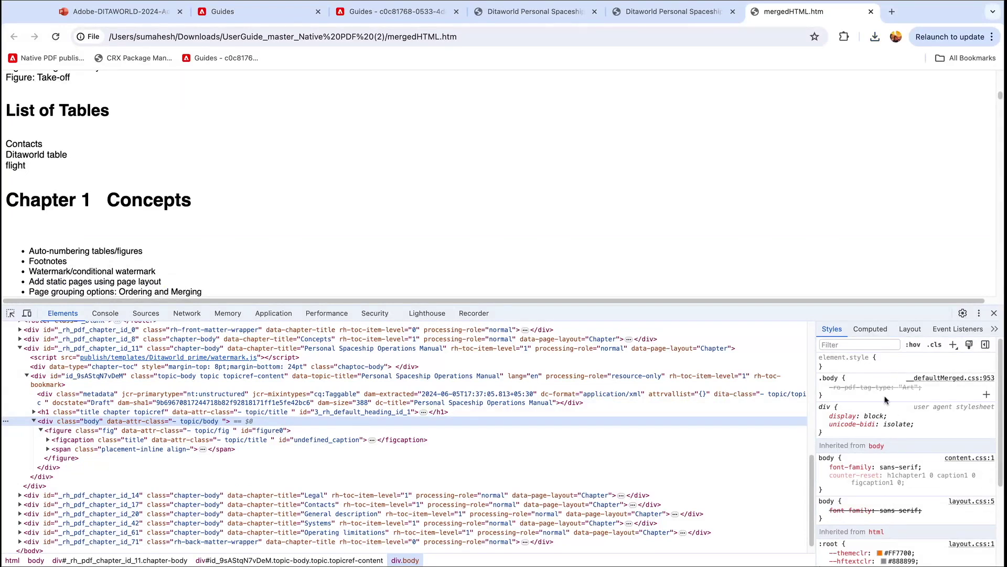
scroll(881, 543, "down", 5)
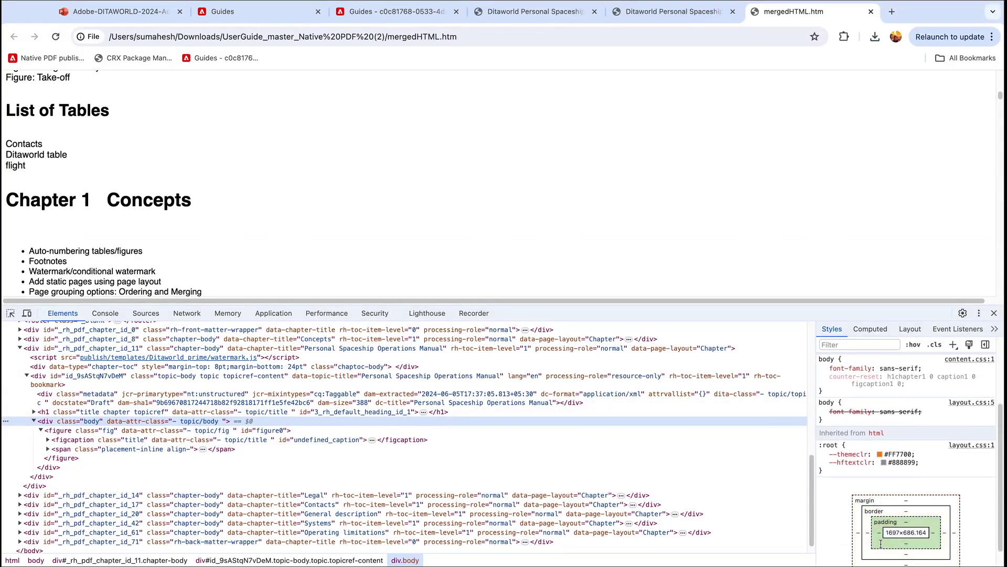
left_click(409, 435)
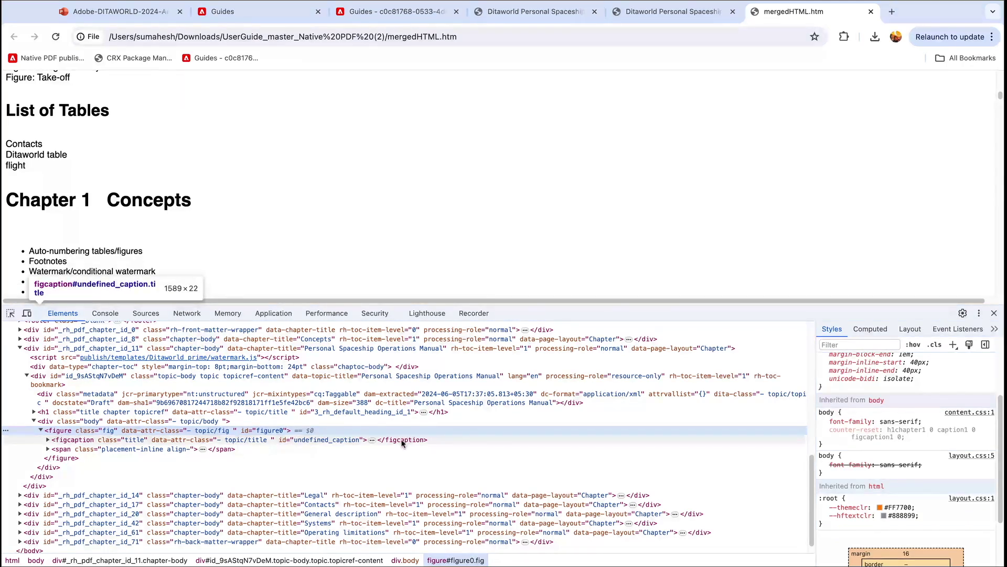
double_click(402, 441)
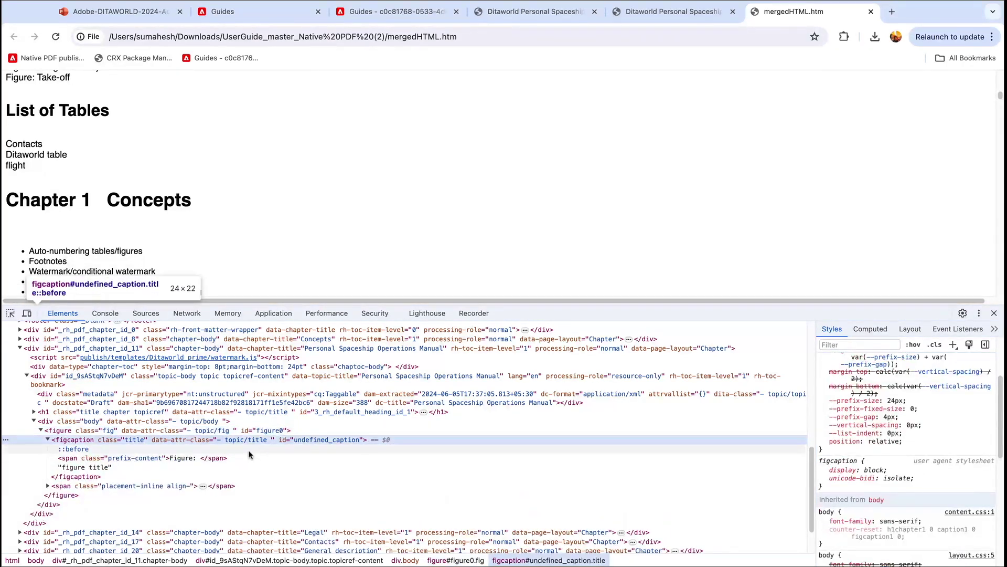
Step: Select the figcaption's ::before pseudo-element and examine its counter, content and autonumber rules from content.css
left_click(401, 450)
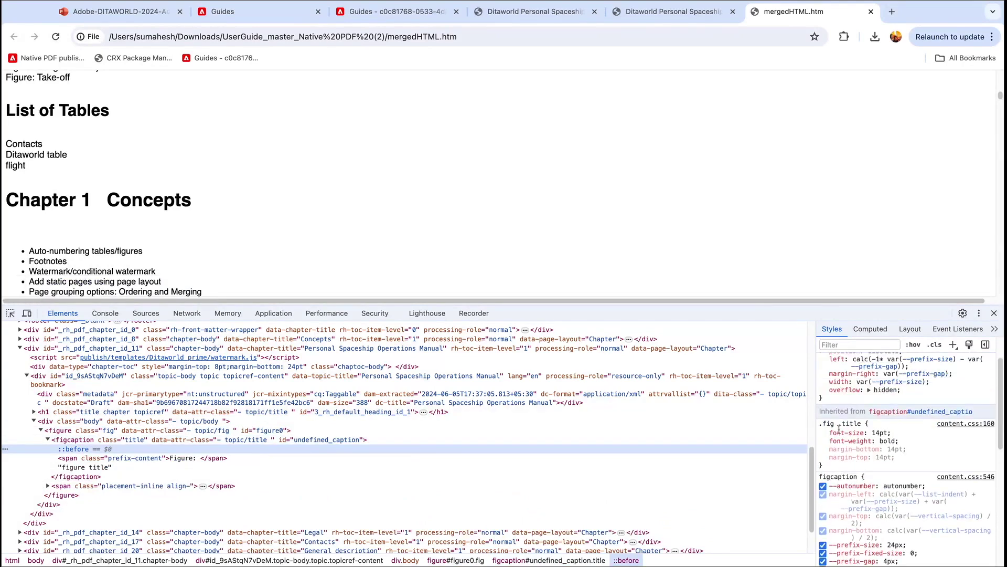
scroll(908, 446, "up", 3)
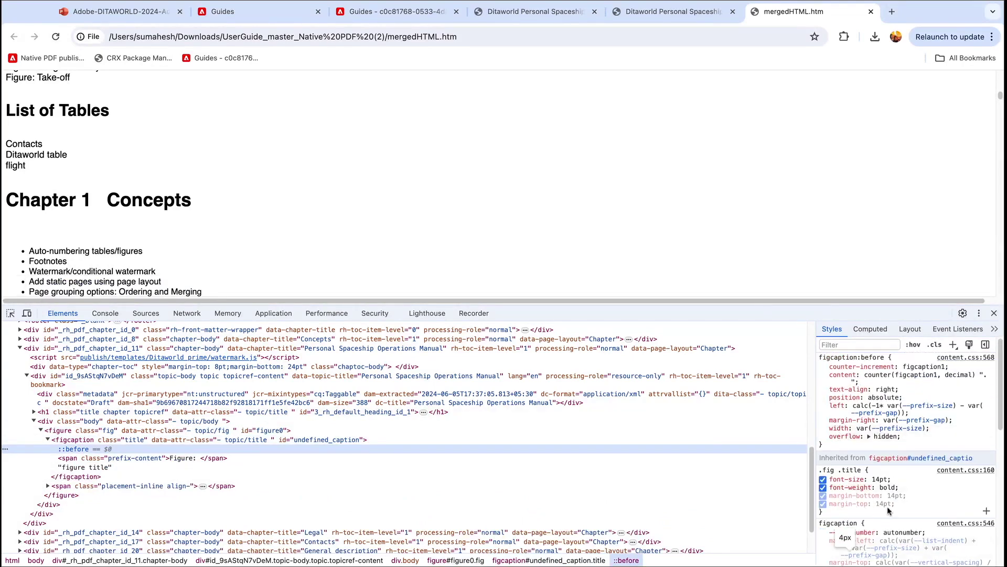
scroll(887, 506, "down", 5)
scroll(883, 428, "up", 2)
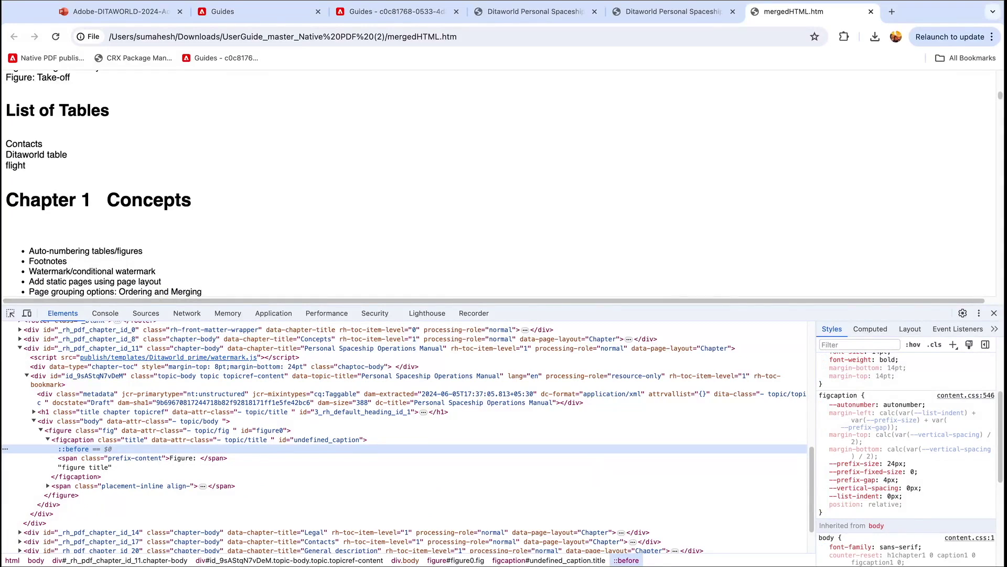
scroll(274, 248, "down", 2)
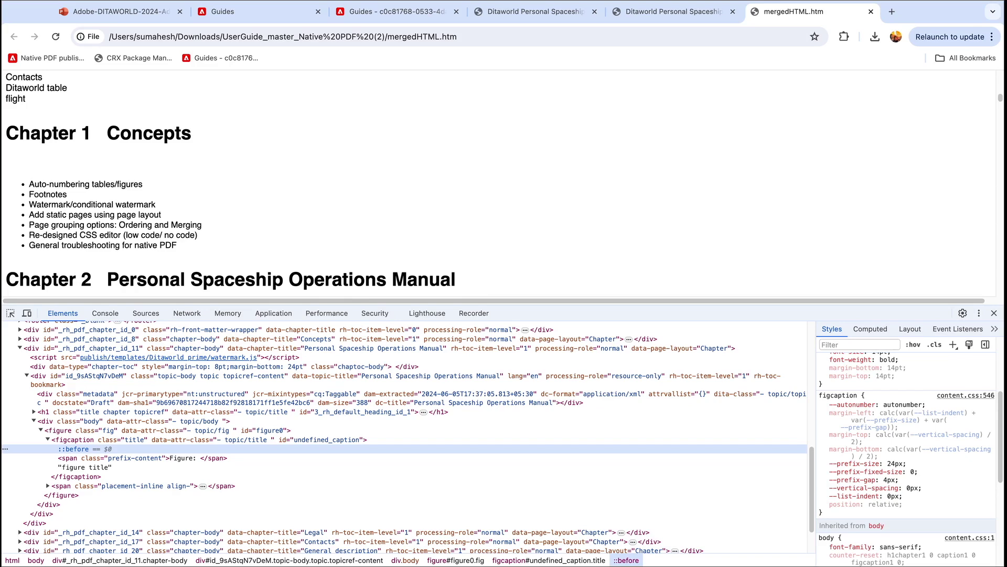
Step: Inspect the caption's prefix-content span and the watermark.js script element of the Personal Spaceship Operations Manual chapter
left_click(249, 459)
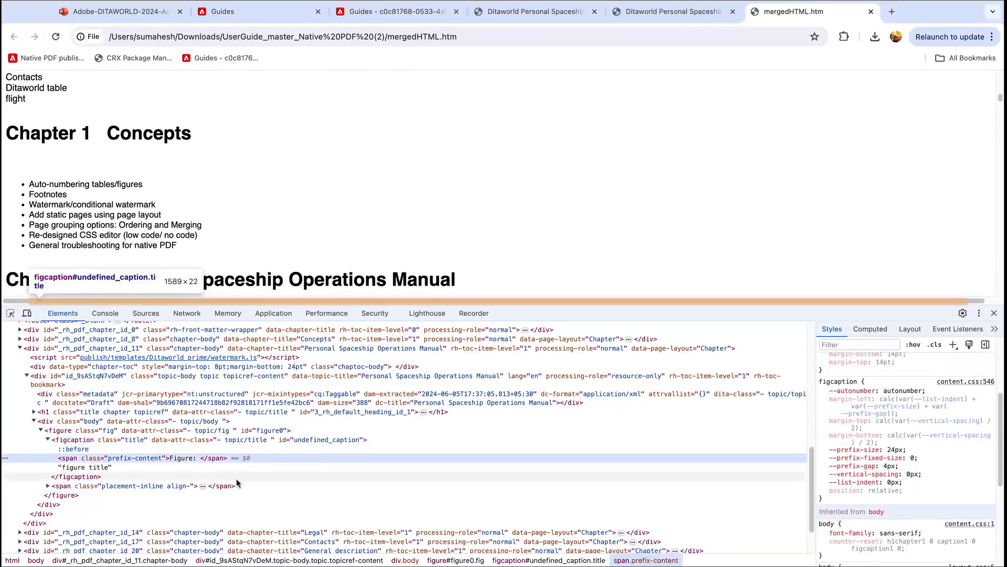
scroll(234, 488, "up", 1)
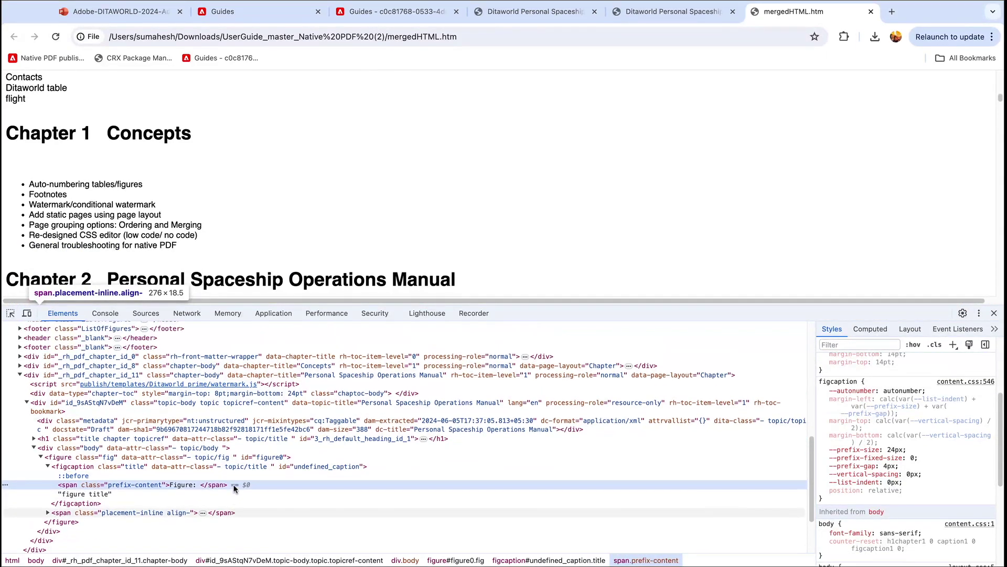
left_click(242, 385)
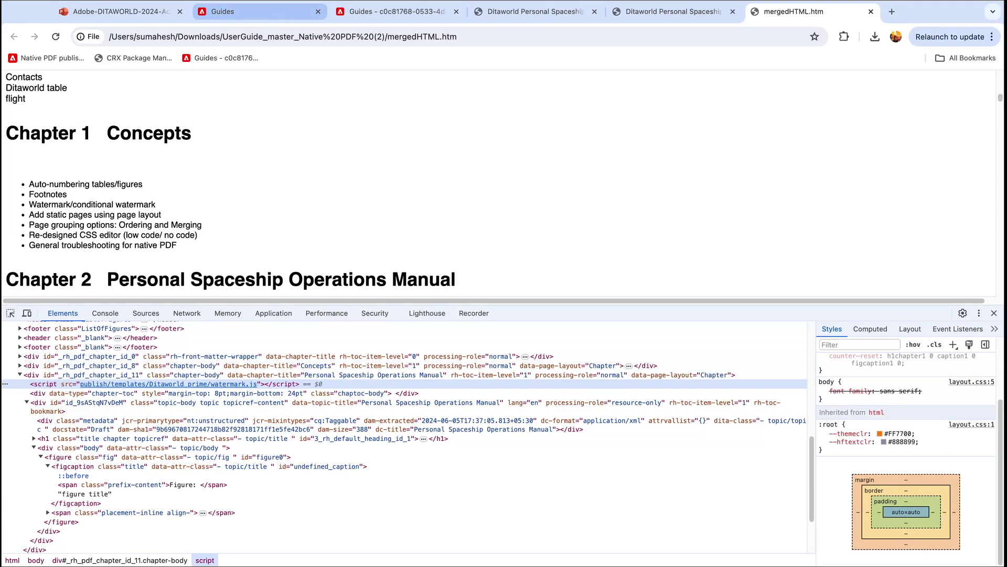
Step: Leave the merged HTML and go back to the open Guides pages, from the map properties to the other Guides page
left_click(260, 11)
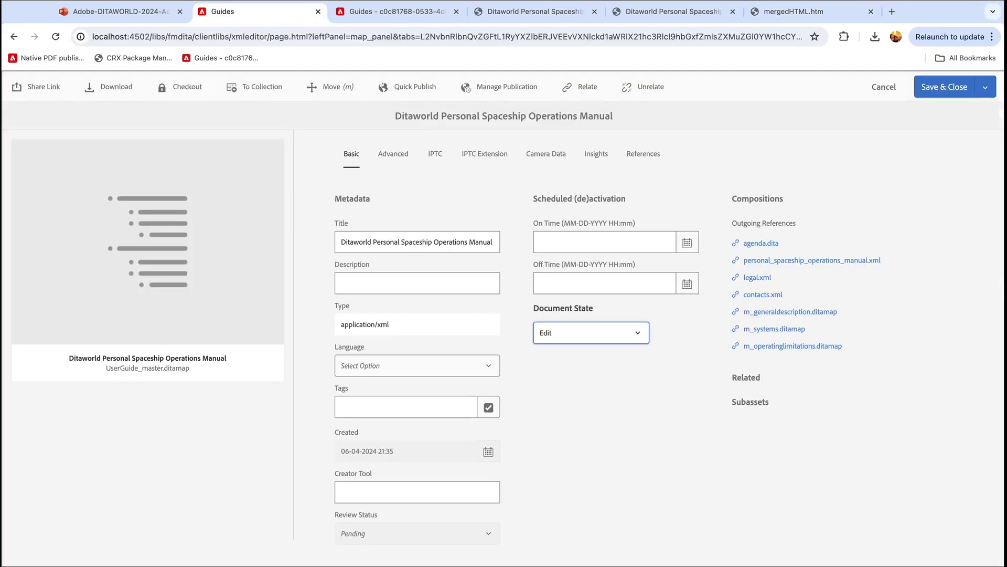
left_click(374, 12)
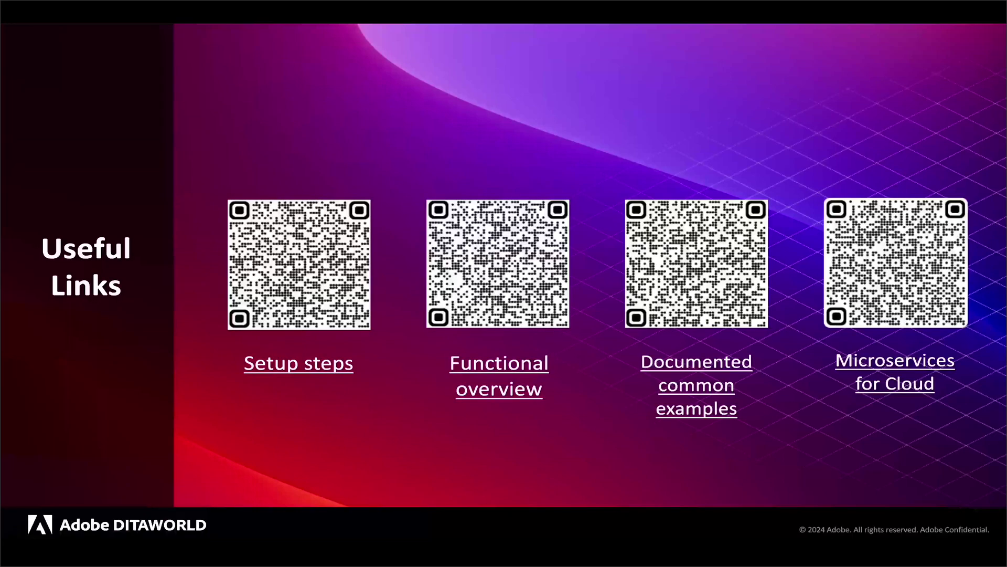